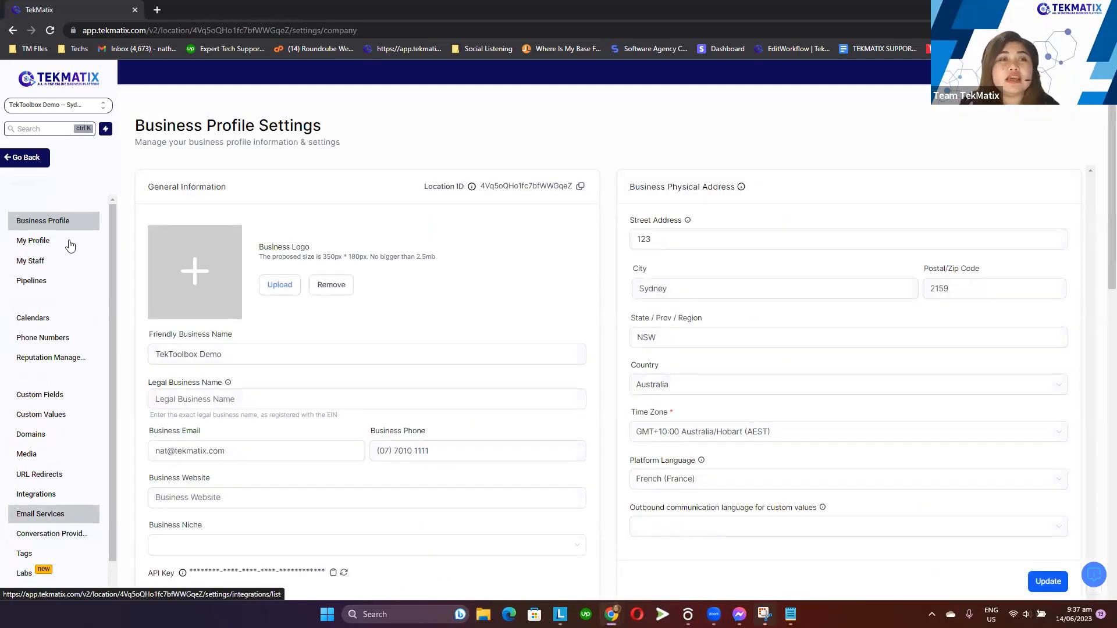
Open the Labs beta features page from the sub-account settings
click(39, 157)
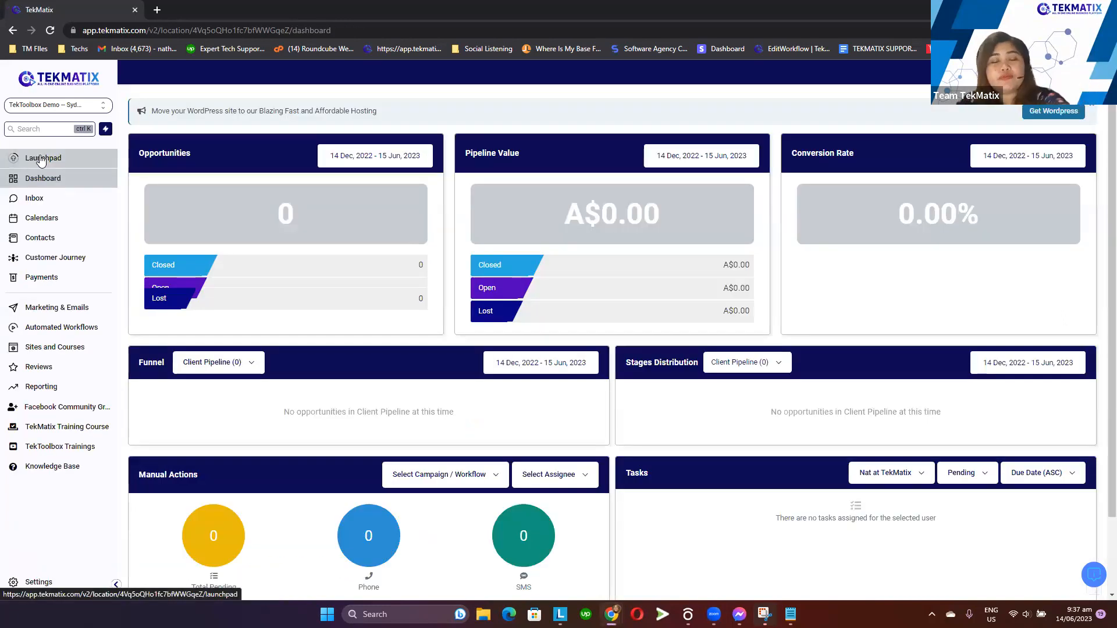
click(39, 581)
scroll(48, 546, down, 1)
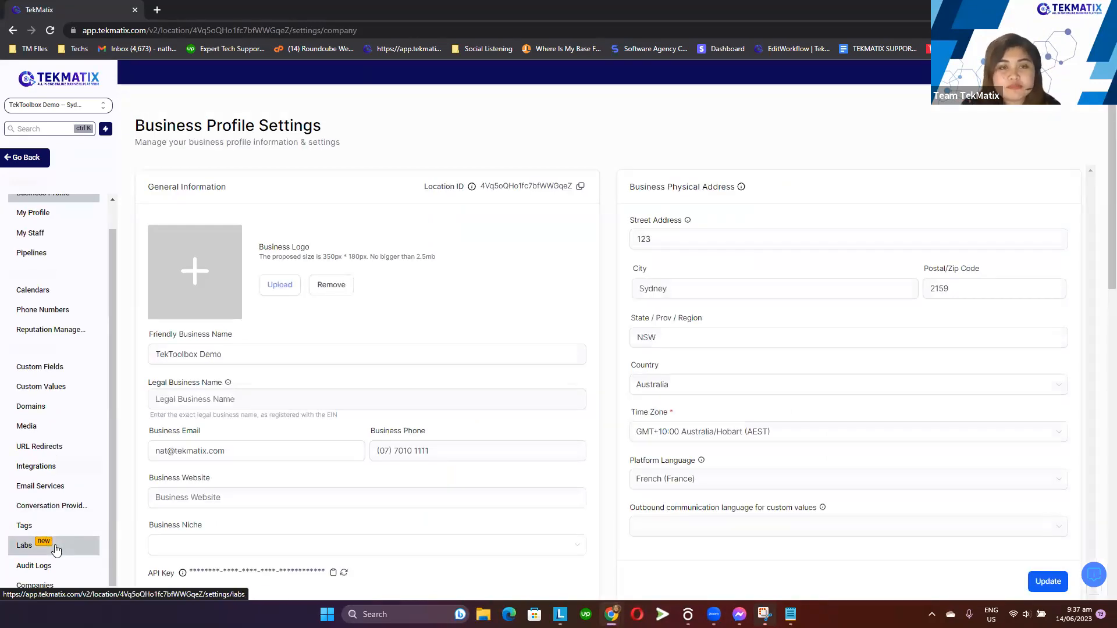
click(56, 549)
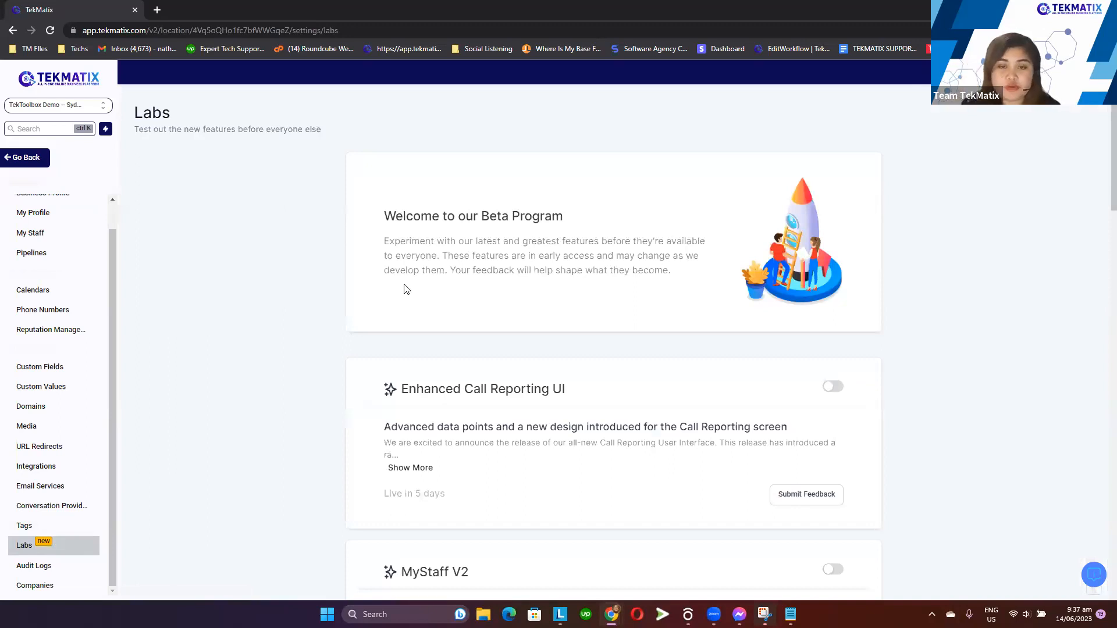
Toggle the MyStaff V2 beta feature on and back off
scroll(423, 259, down, 2)
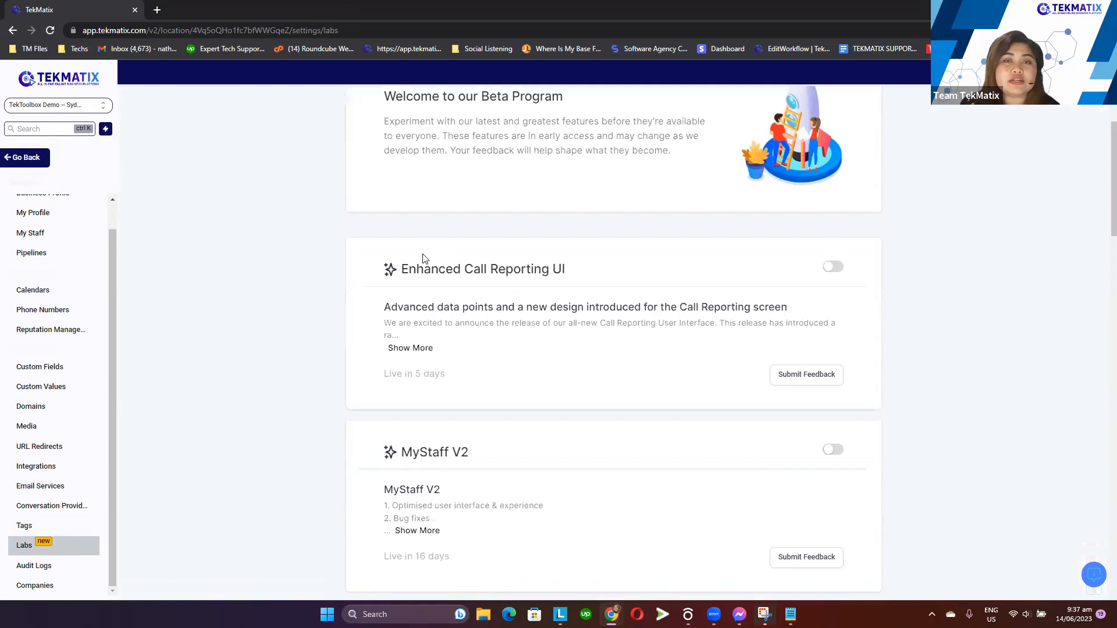
scroll(423, 258, down, 1)
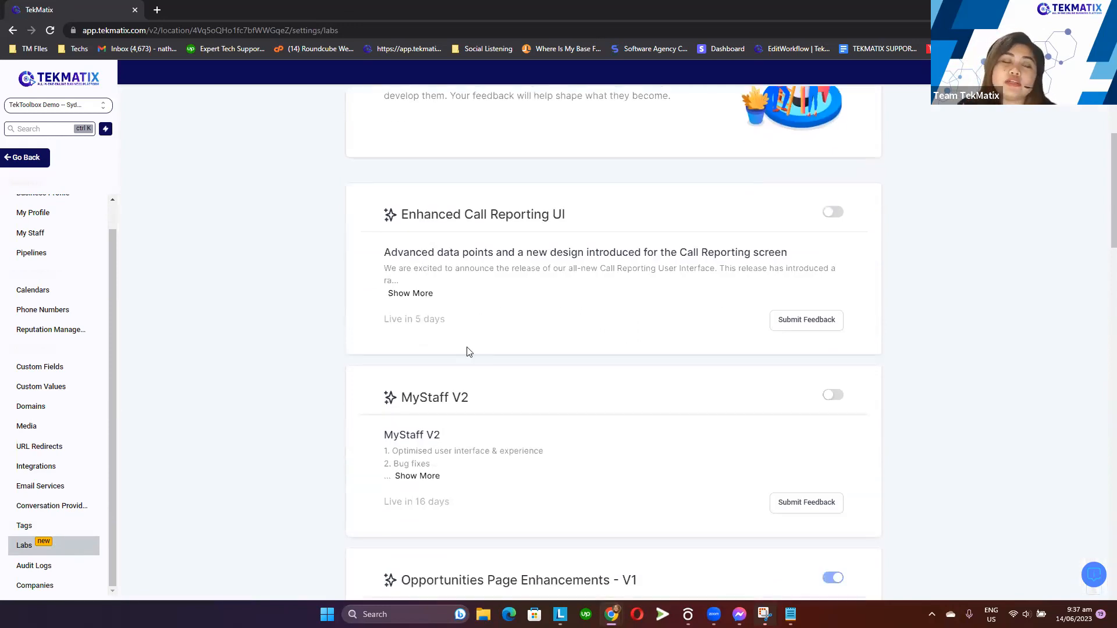
scroll(469, 351, down, 1)
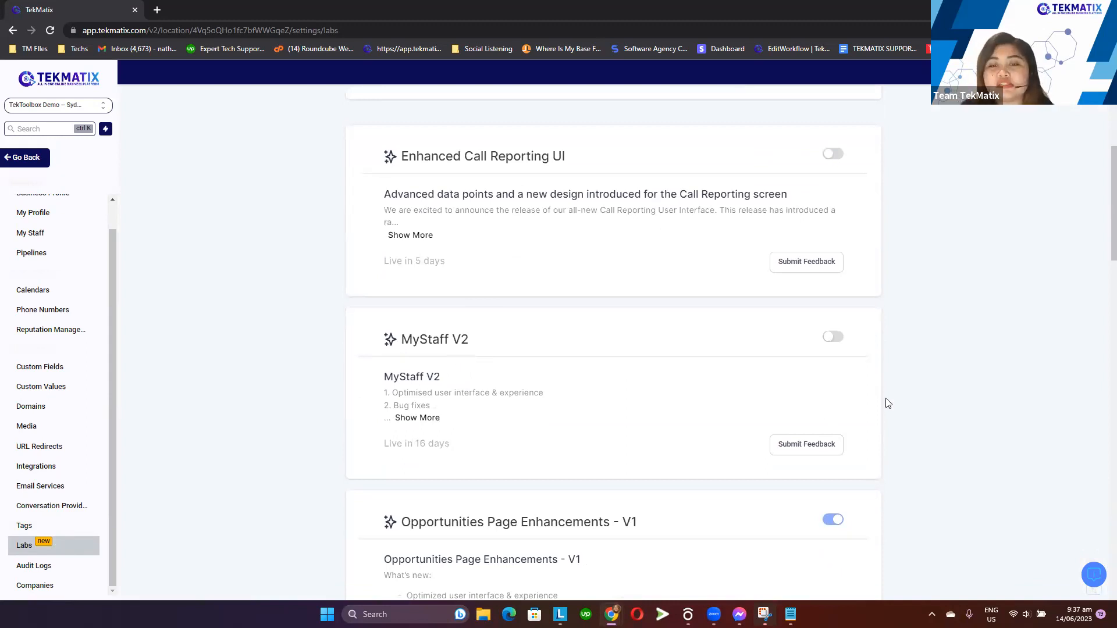
click(837, 337)
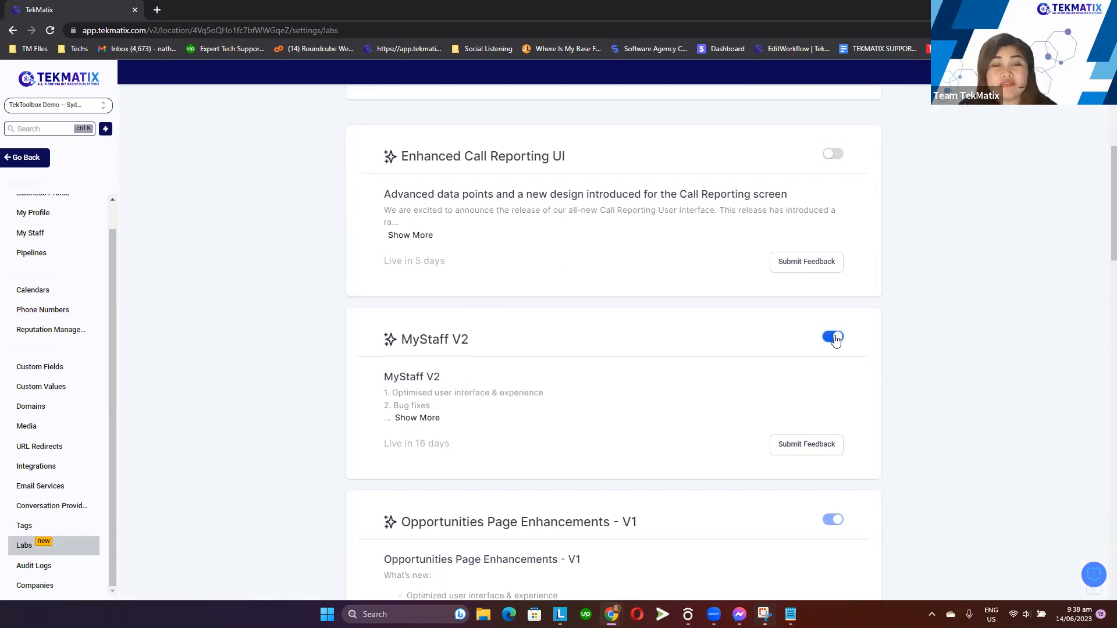
click(834, 338)
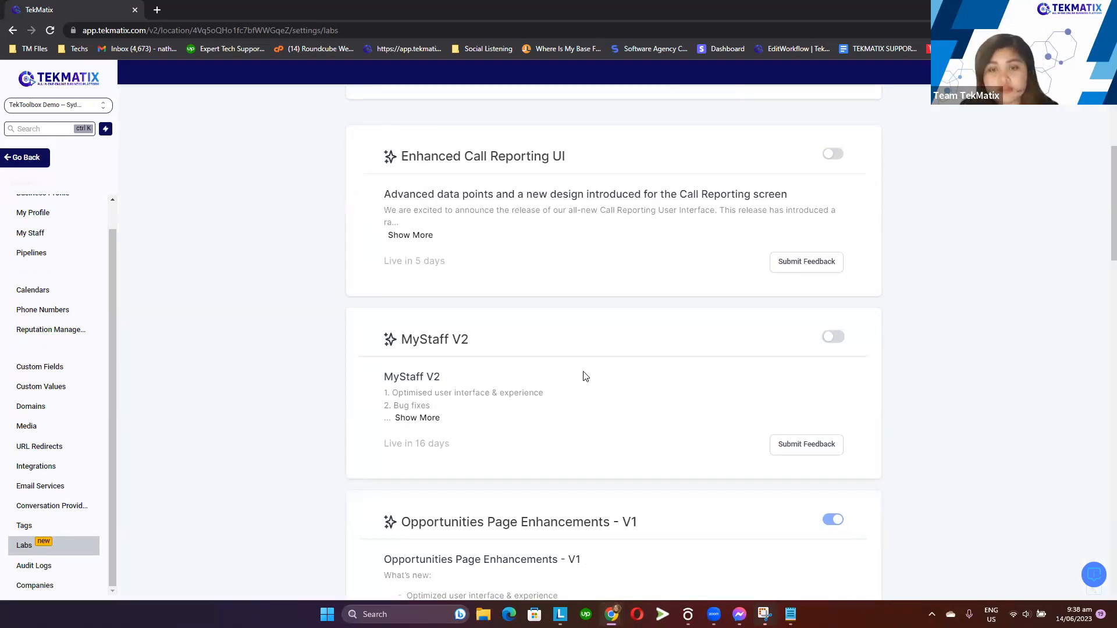
Scroll through the remaining beta features listed in Labs
scroll(584, 376, down, 3)
scroll(584, 374, down, 8)
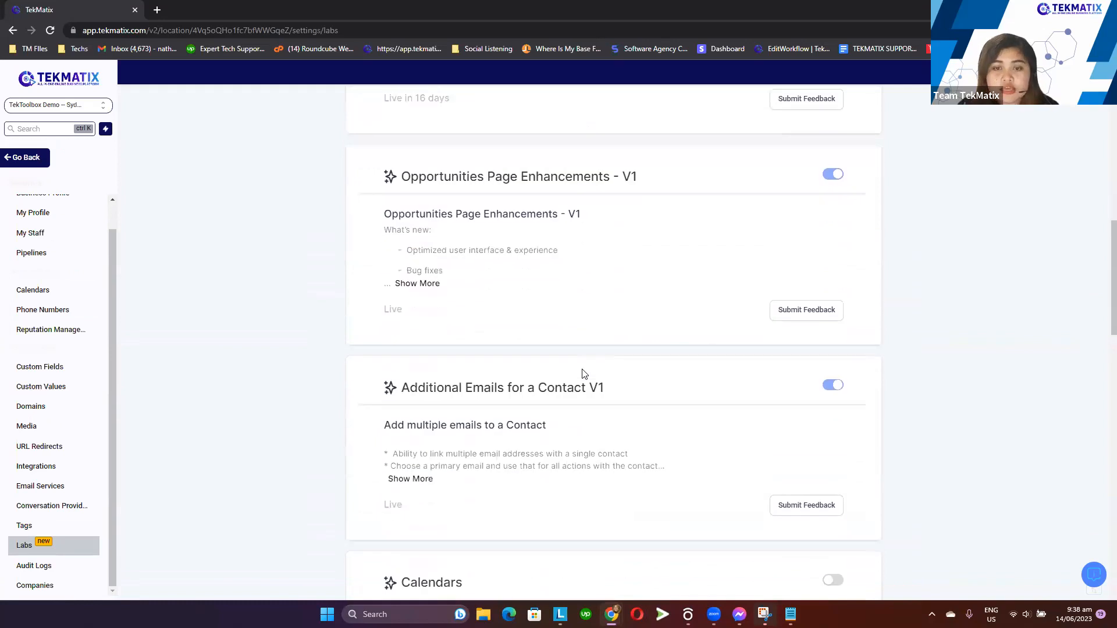
scroll(584, 374, down, 12)
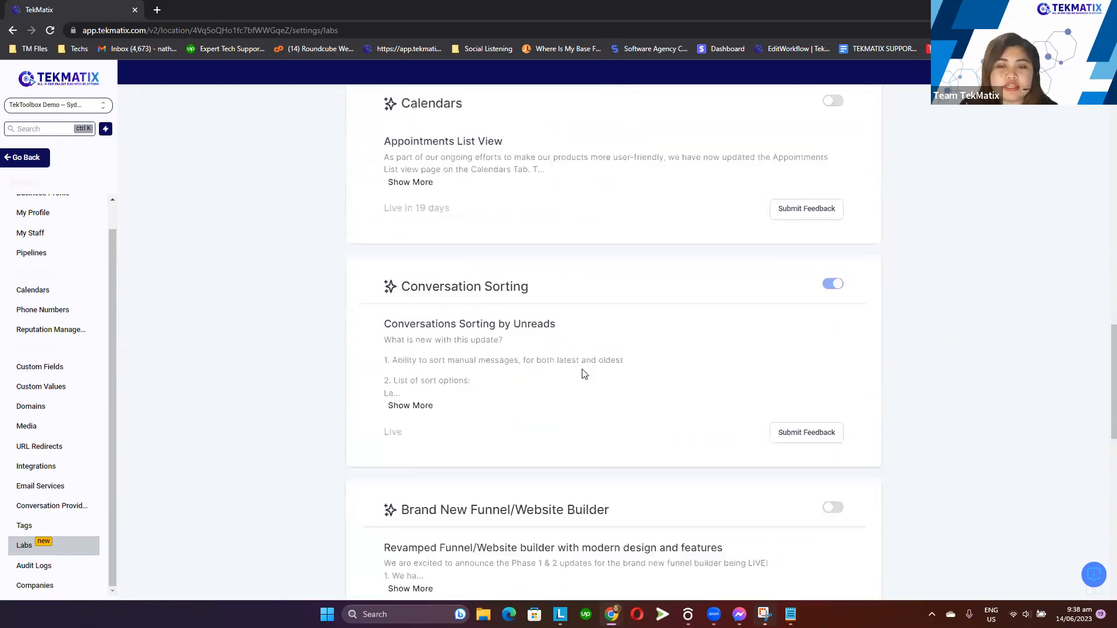
scroll(584, 373, down, 4)
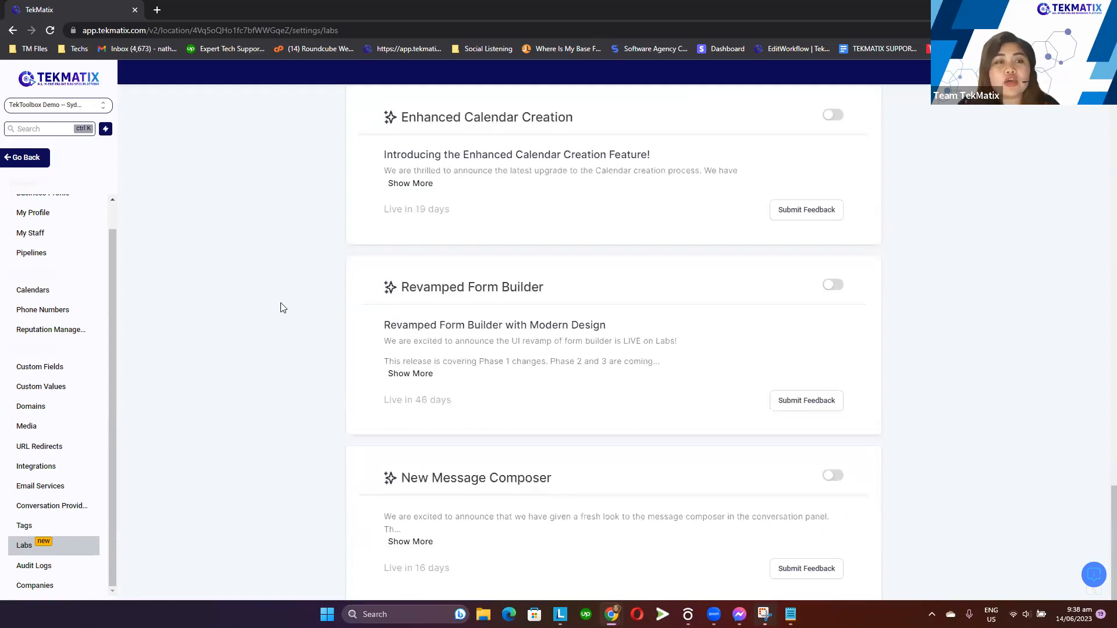
Open Business Profile settings and examine the Platform Language setting
scroll(75, 320, up, 1)
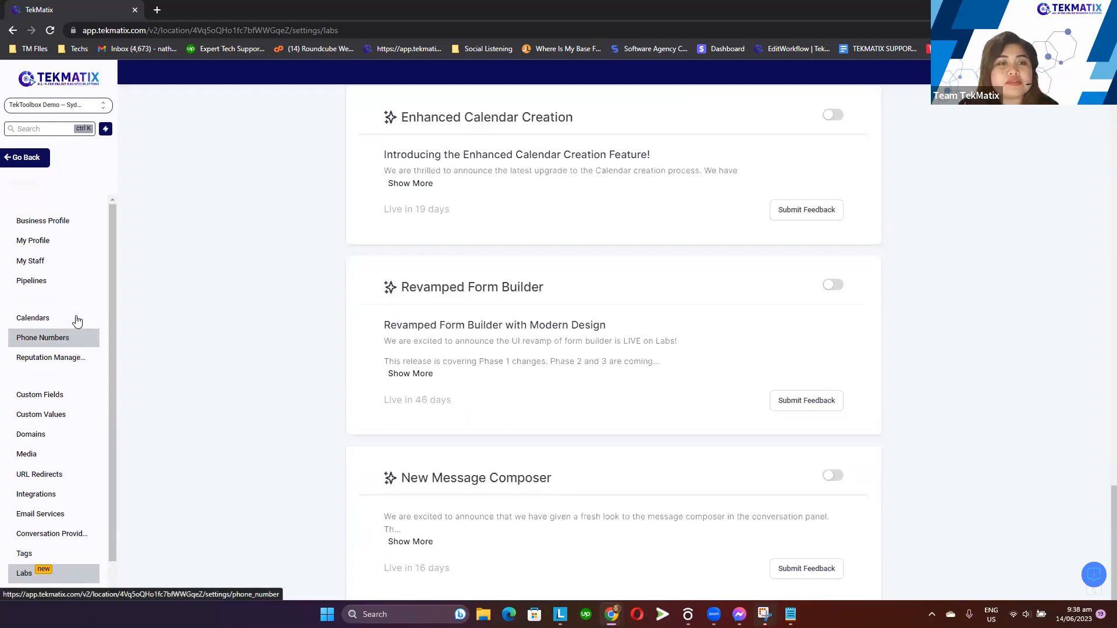
click(57, 223)
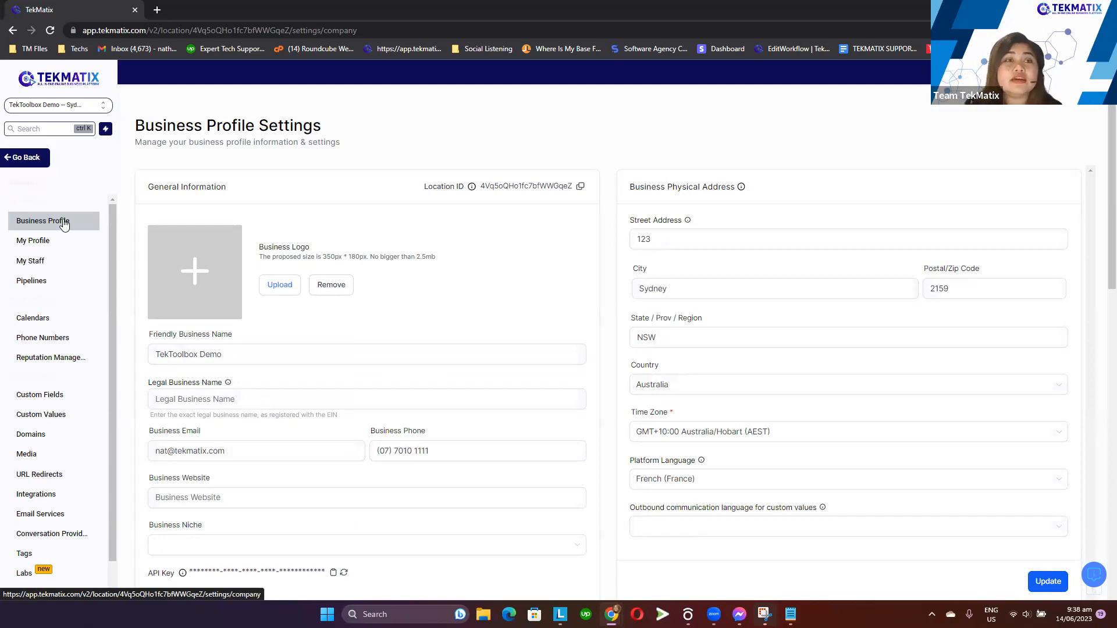
scroll(642, 441, down, 1)
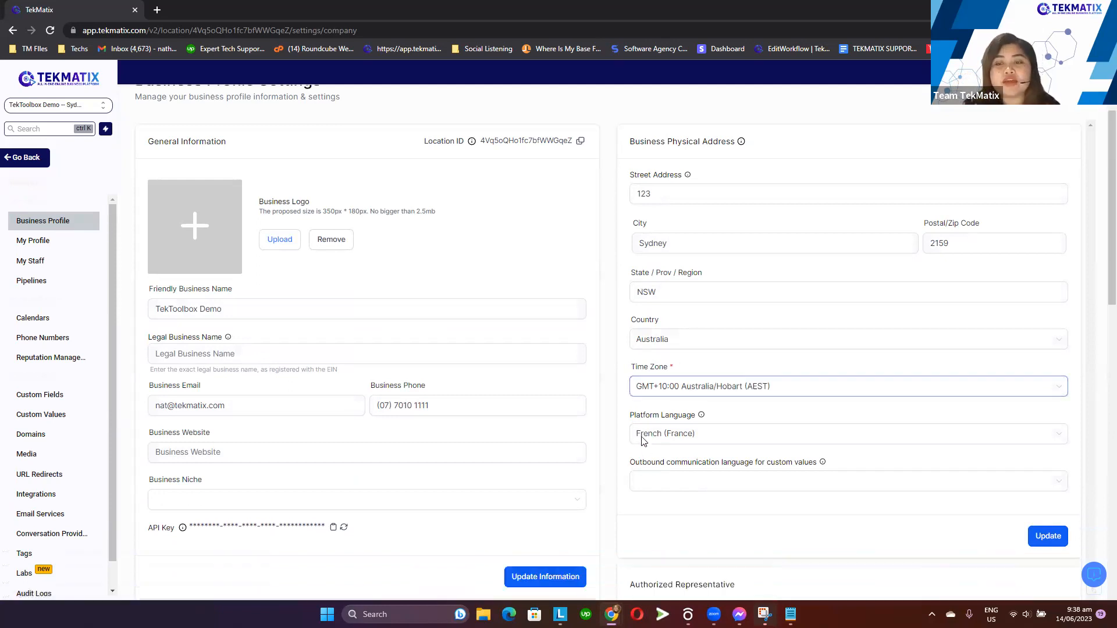
scroll(642, 440, down, 1)
drag(628, 402, 707, 407)
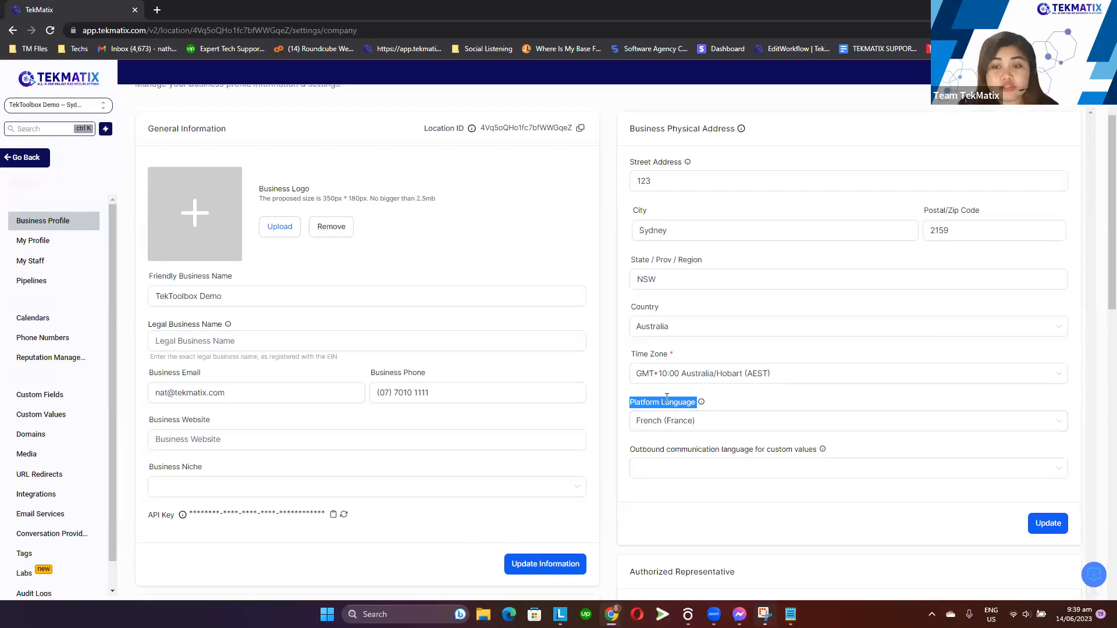
drag(623, 403, 701, 405)
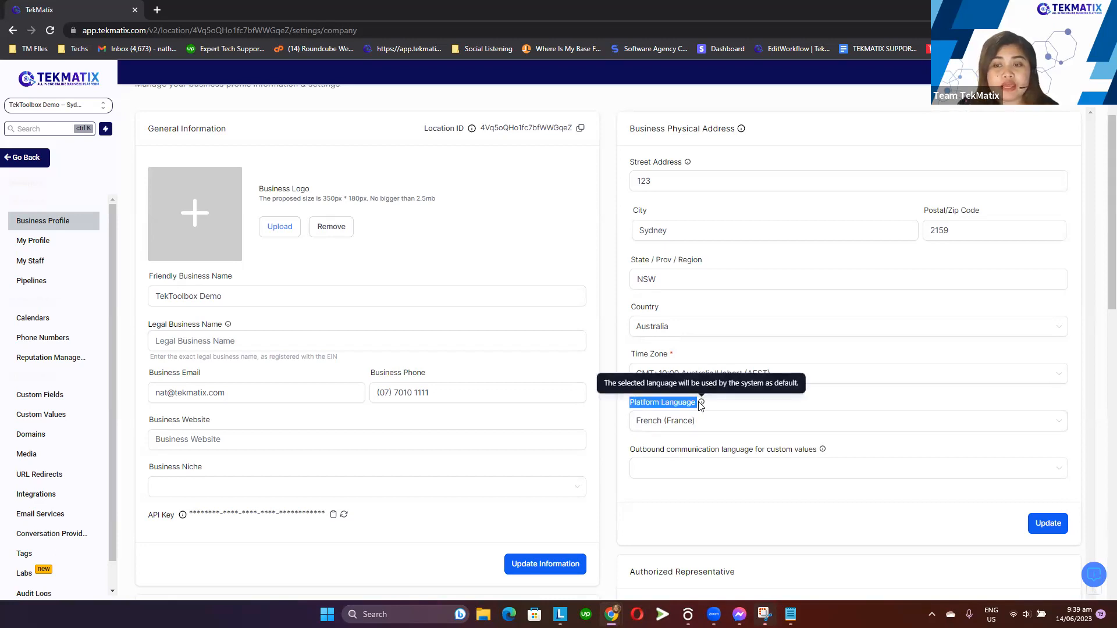
Go back to the dashboard and open Sites and Courses to examine the funnels page heading
click(24, 160)
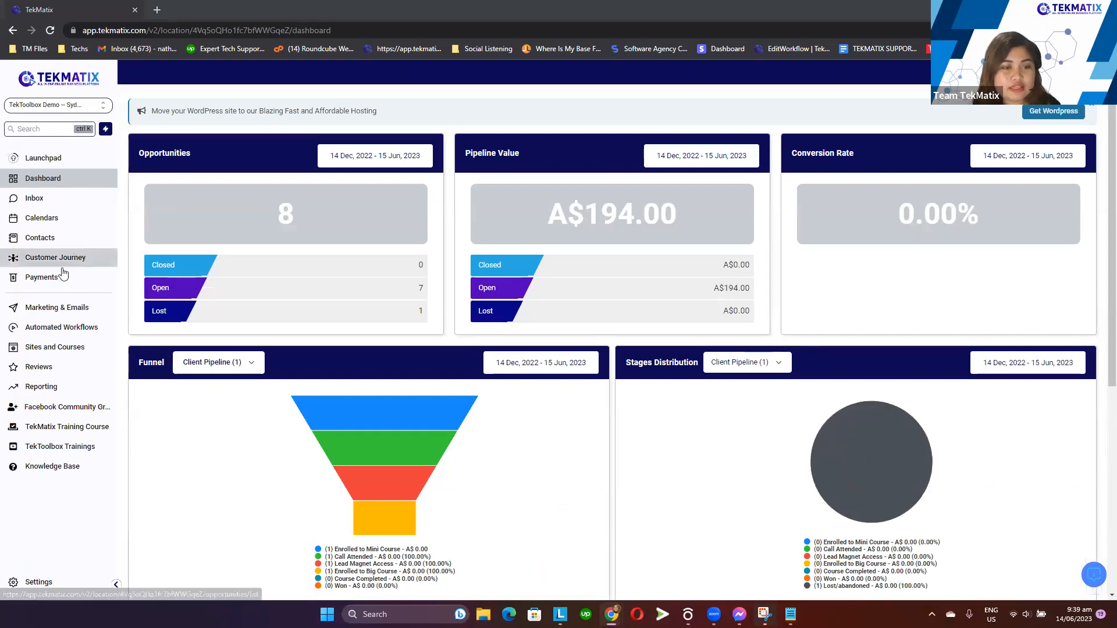
click(93, 346)
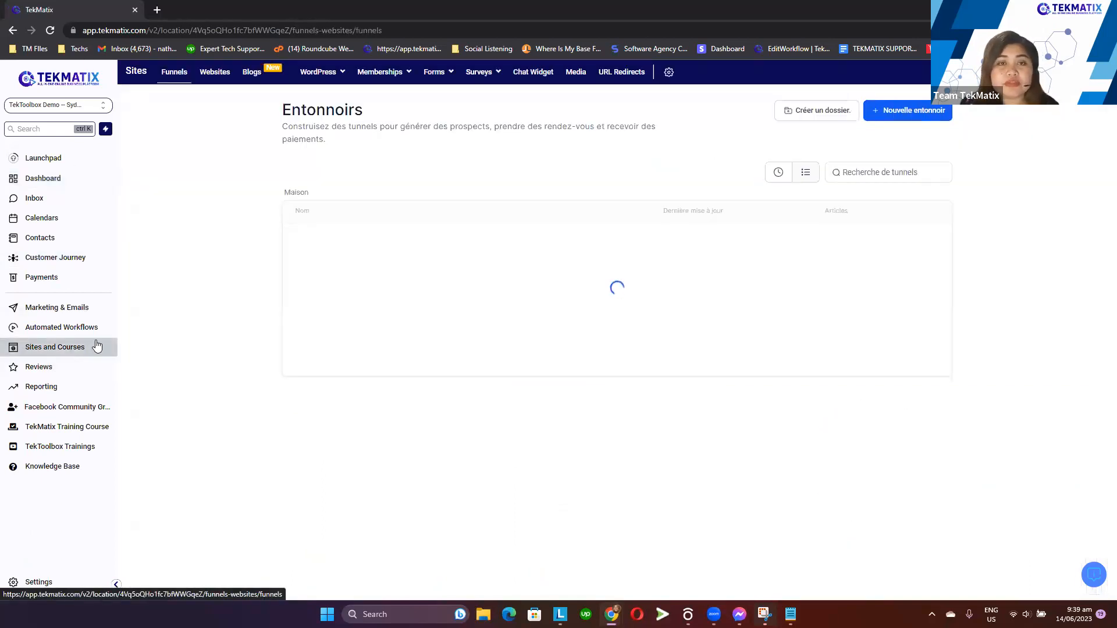
drag(284, 106, 349, 151)
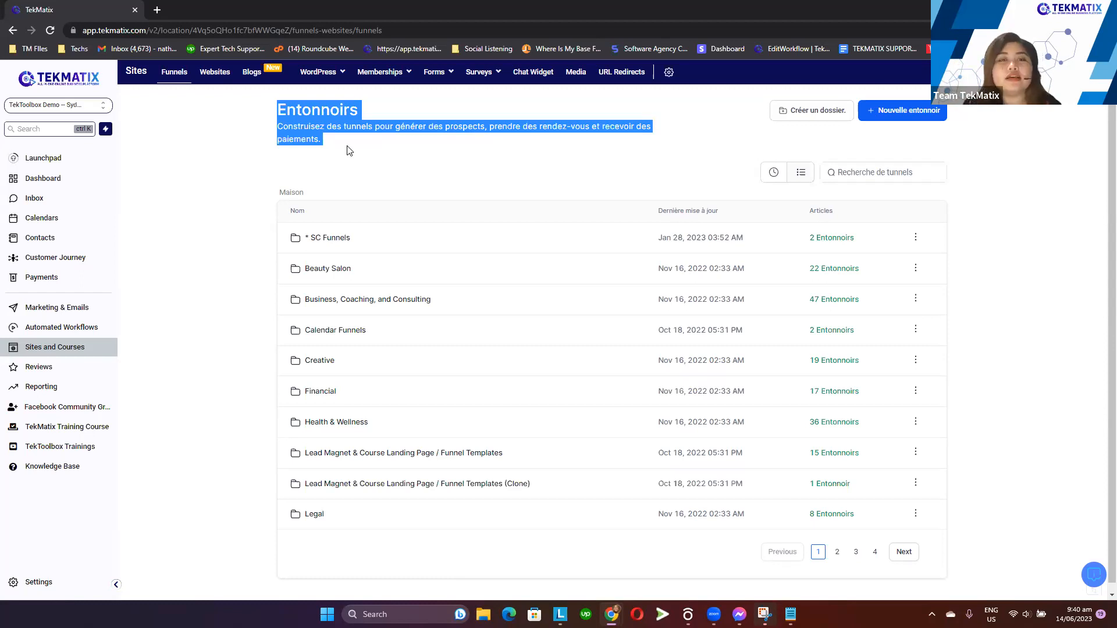
click(300, 148)
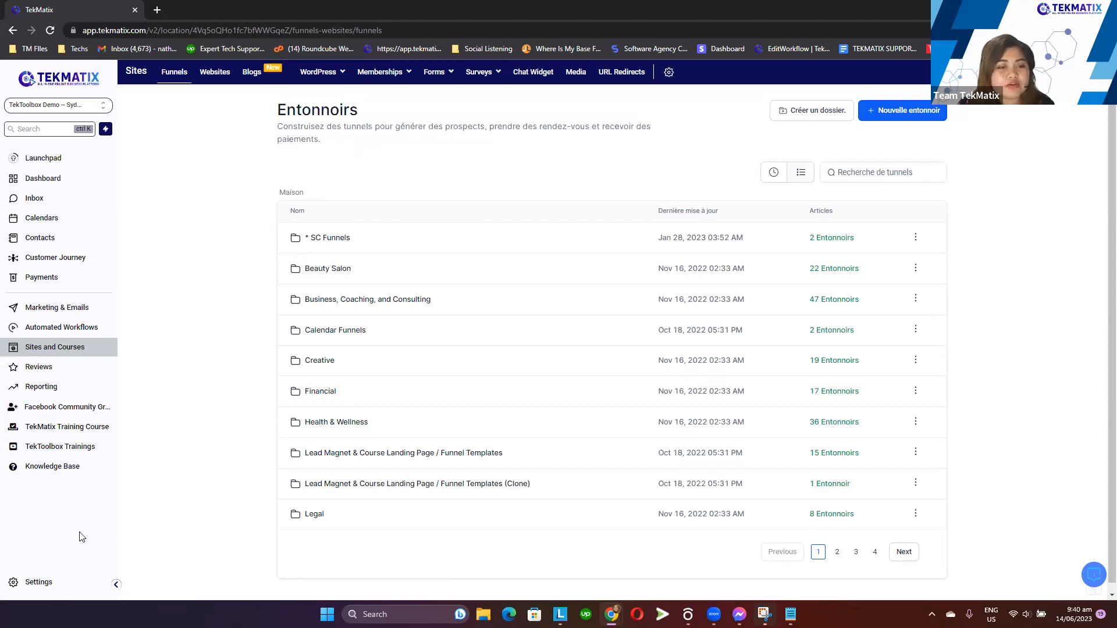
Reopen the Labs page in settings and return to the funnels page
click(46, 588)
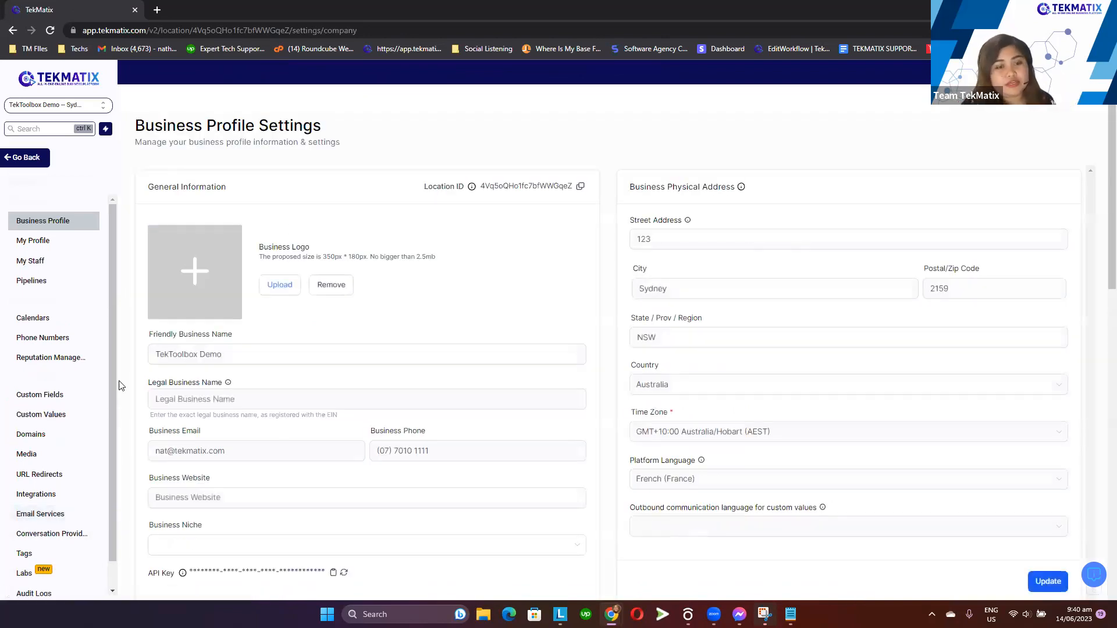
scroll(72, 521, down, 1)
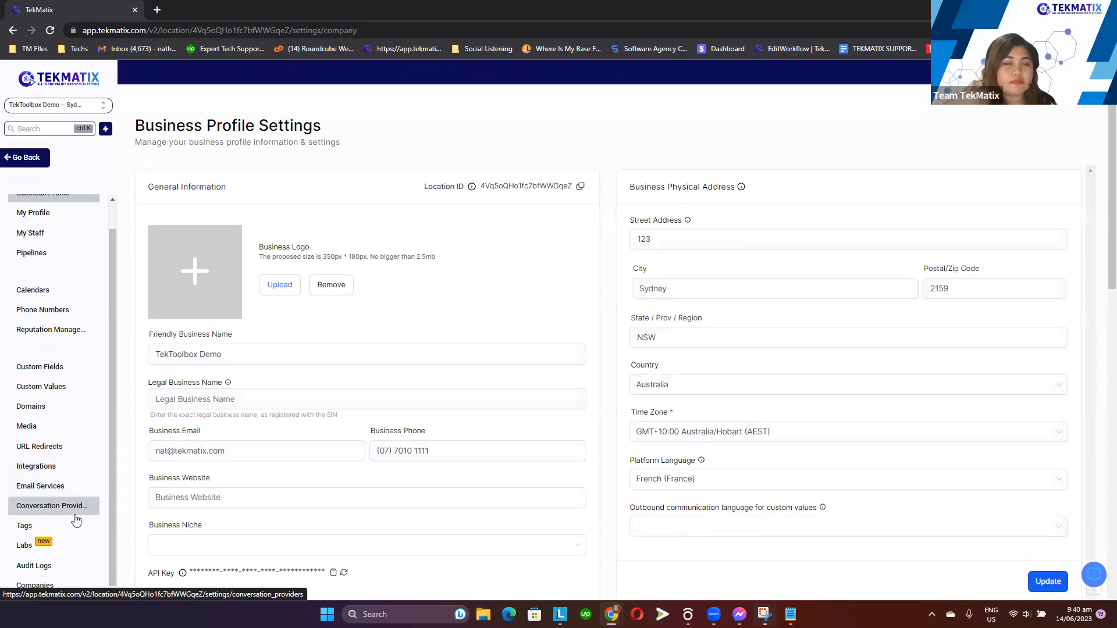
click(58, 555)
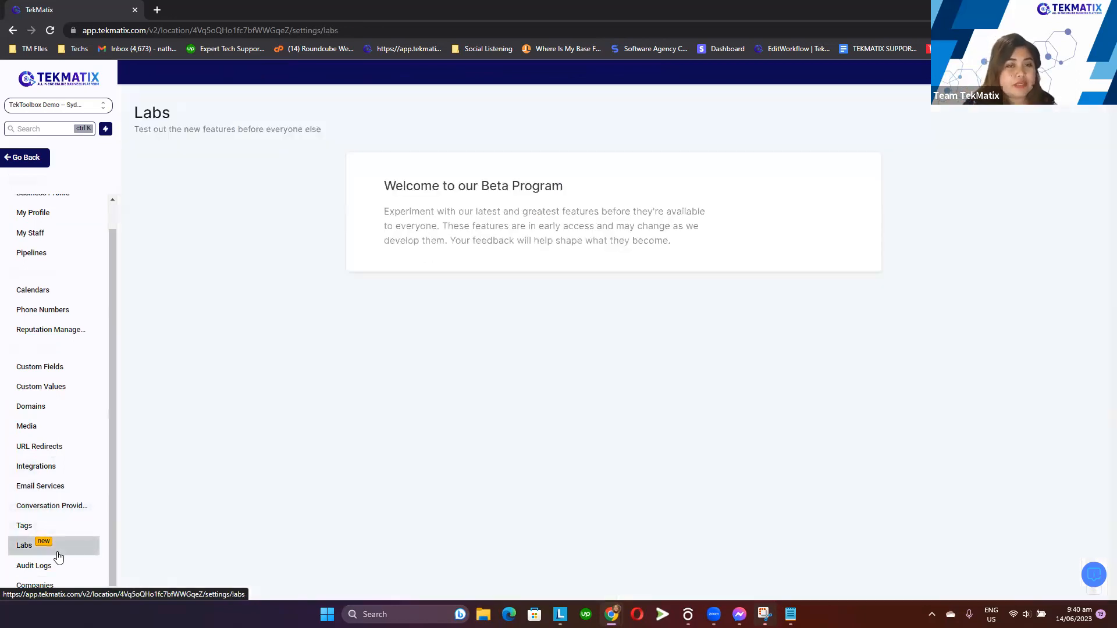
scroll(523, 401, down, 5)
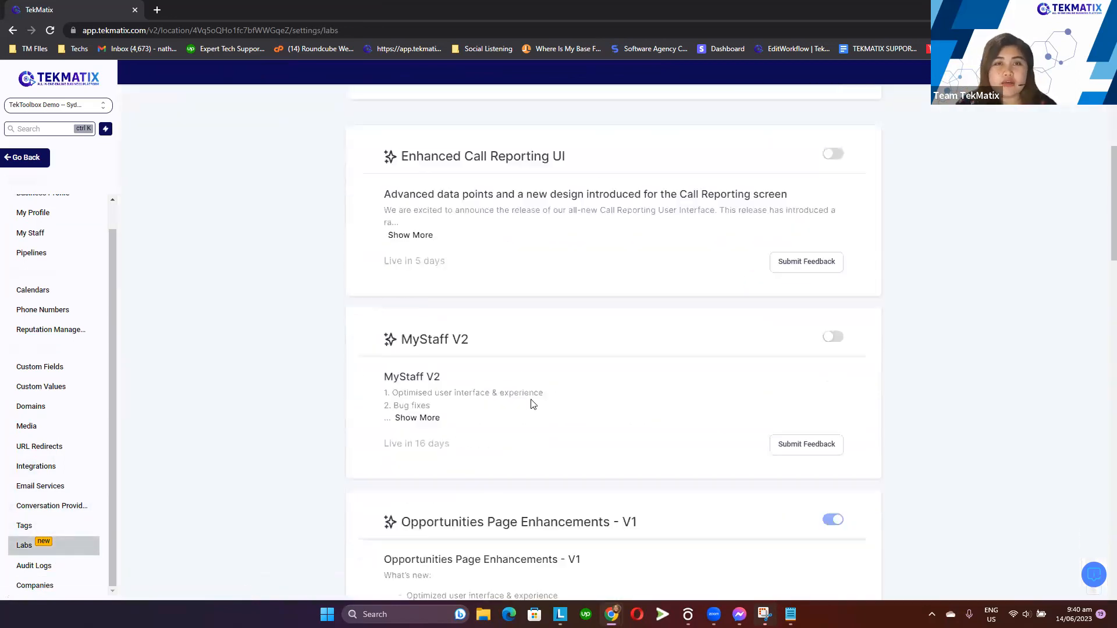
click(26, 157)
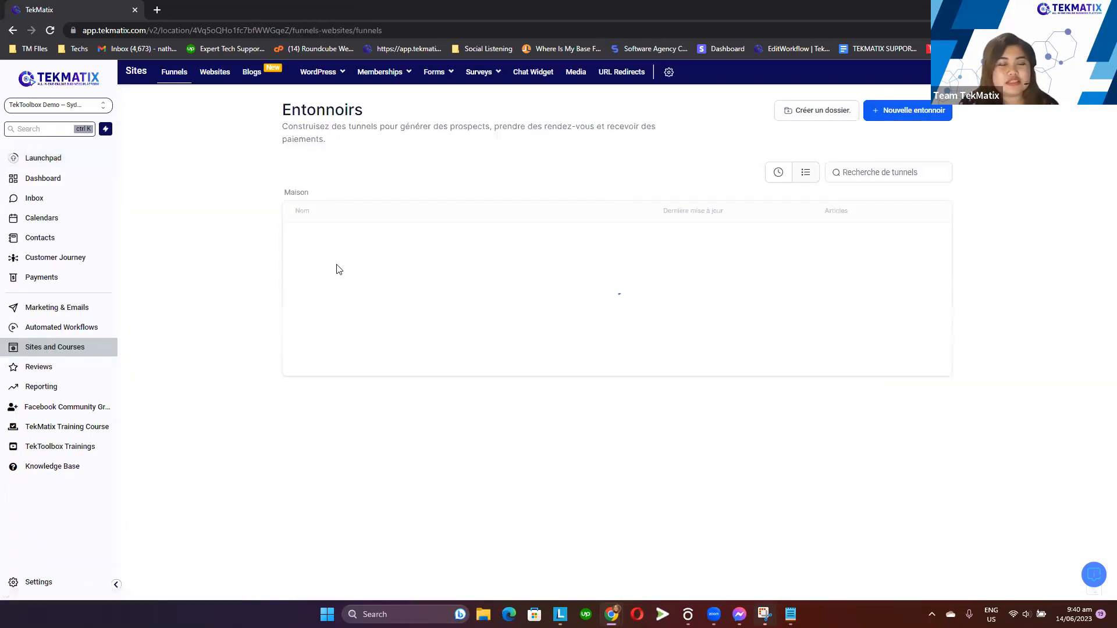
Set the Business Profile platform language to English (United States) and update it
click(47, 587)
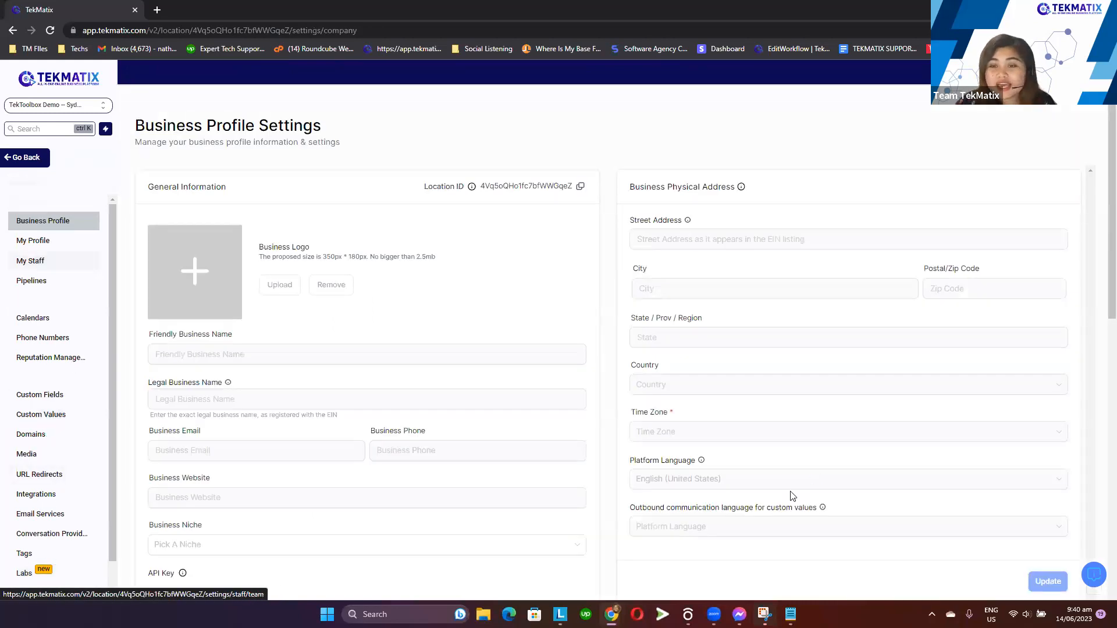
scroll(685, 361, down, 3)
click(707, 304)
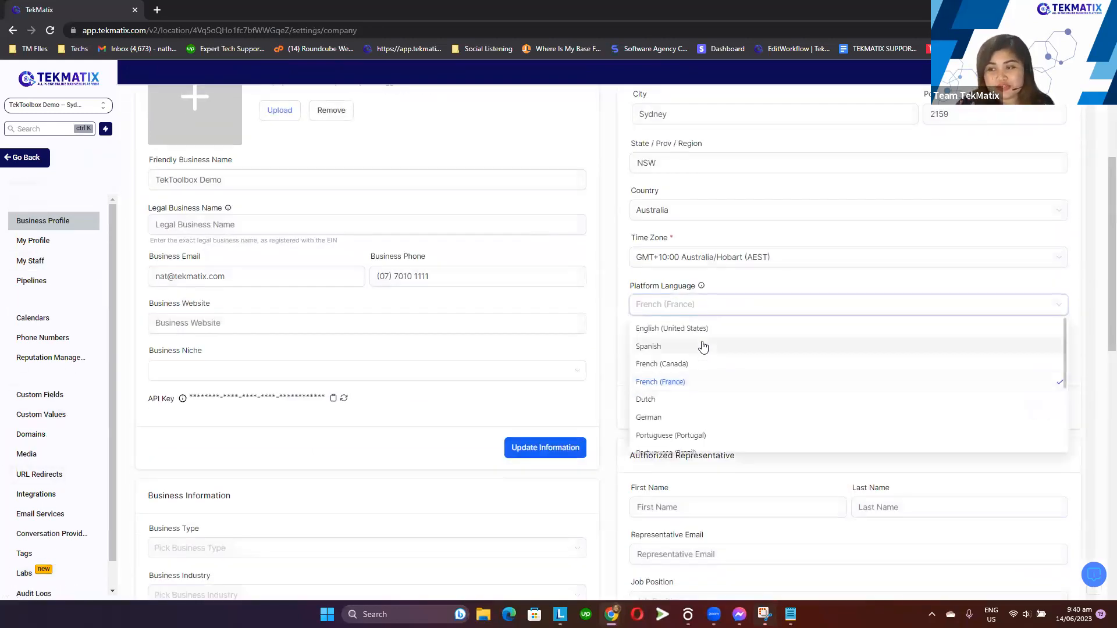
scroll(711, 362, up, 1)
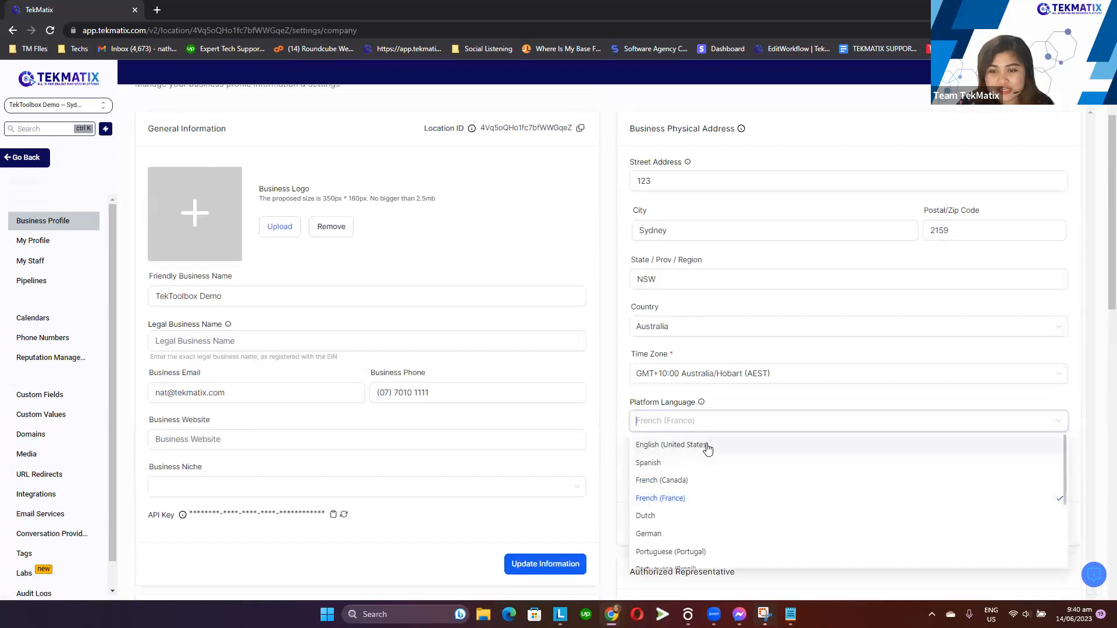
click(707, 446)
click(1040, 523)
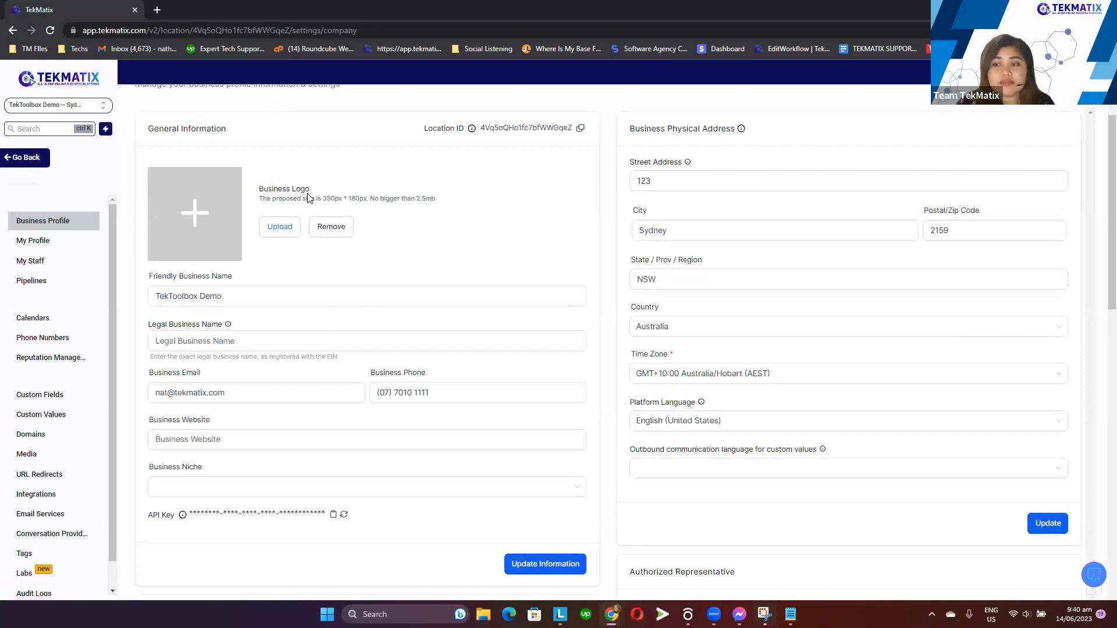
Return to Sites and Courses and examine the funnels page heading
click(26, 159)
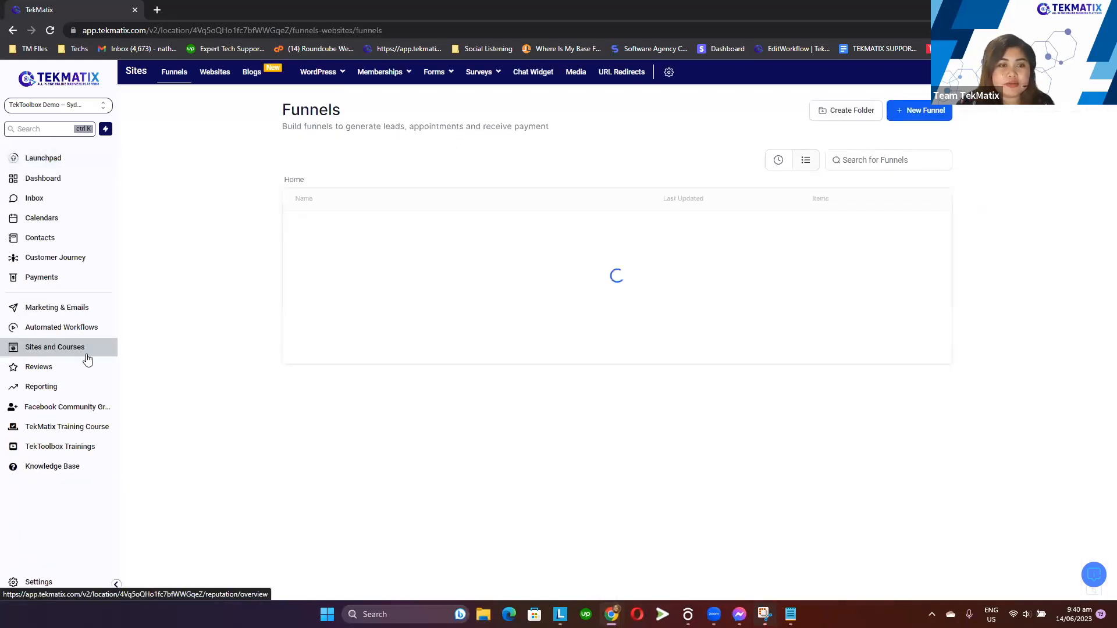
drag(279, 110, 548, 157)
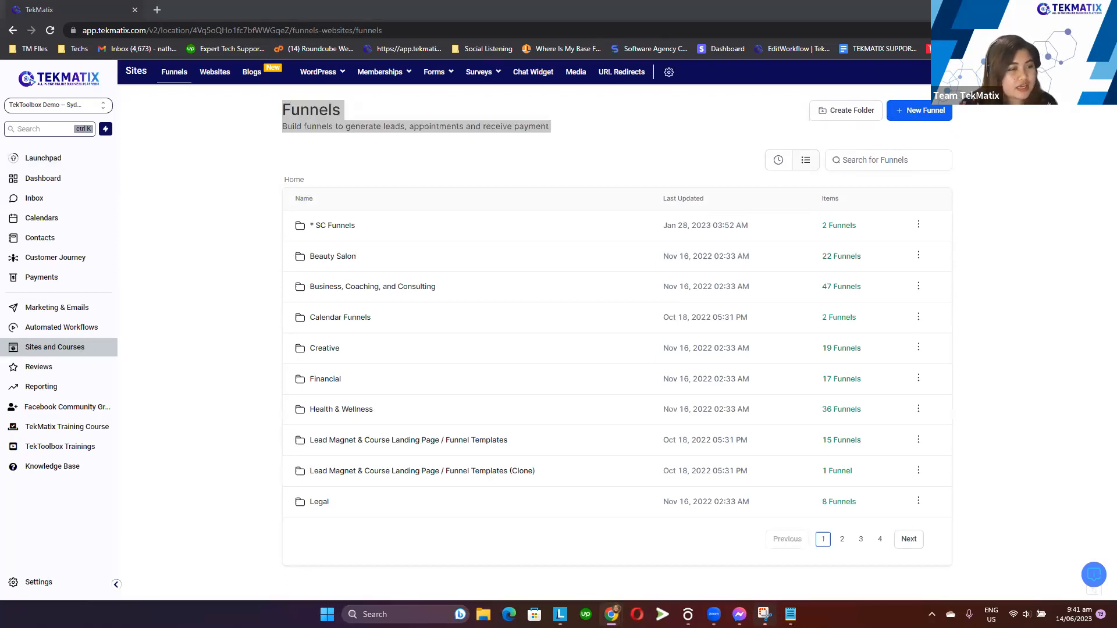
click(508, 151)
click(508, 155)
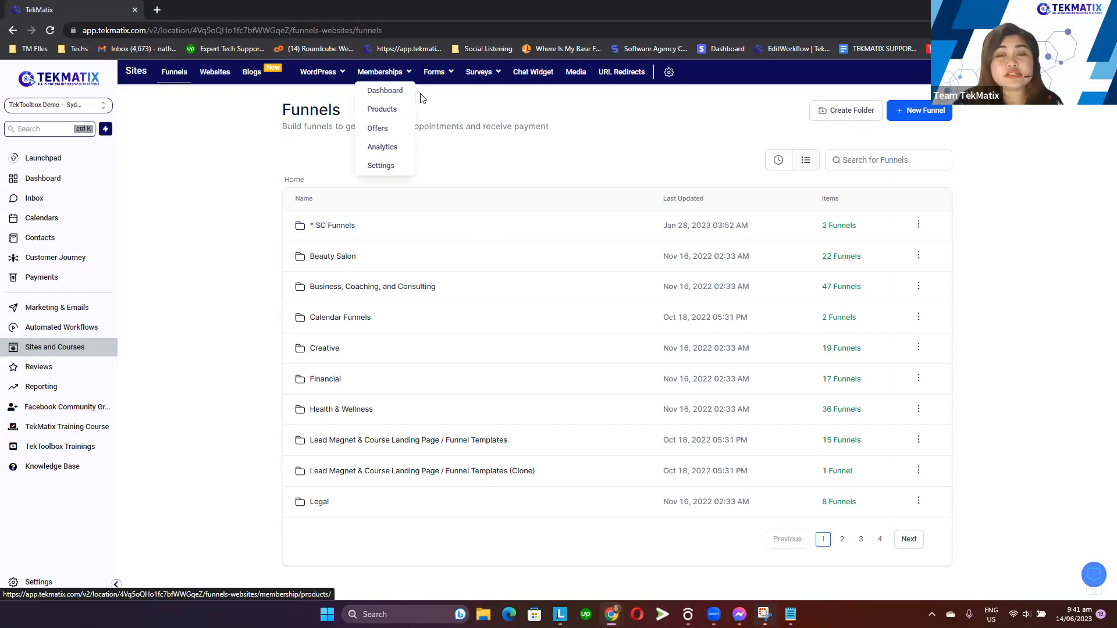
Open the Forms Analyze page
mouse_move(448, 80)
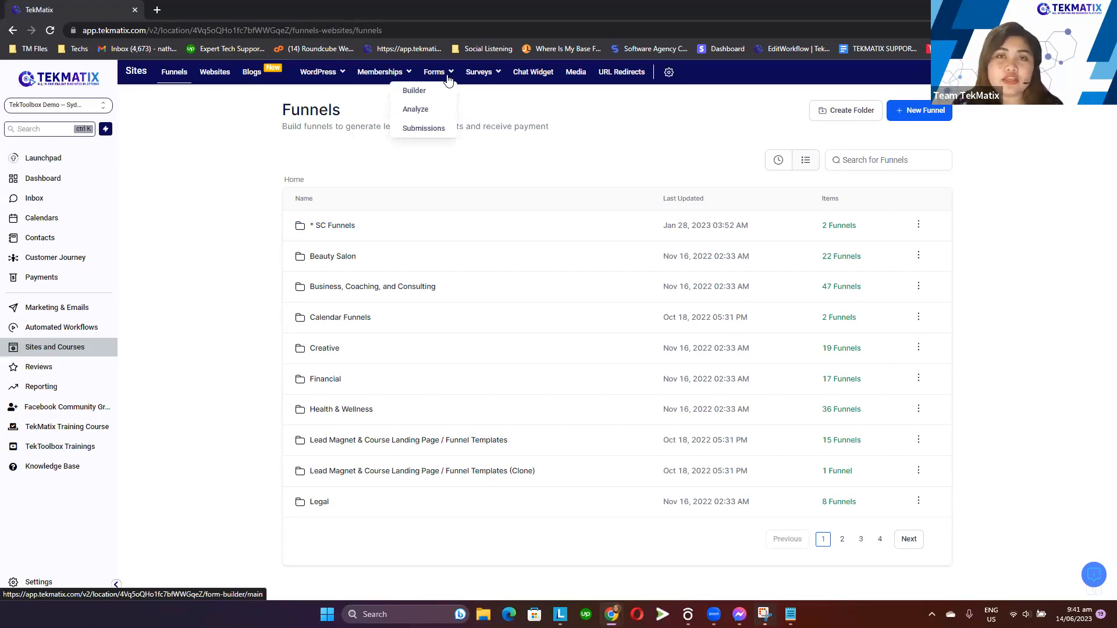
click(429, 114)
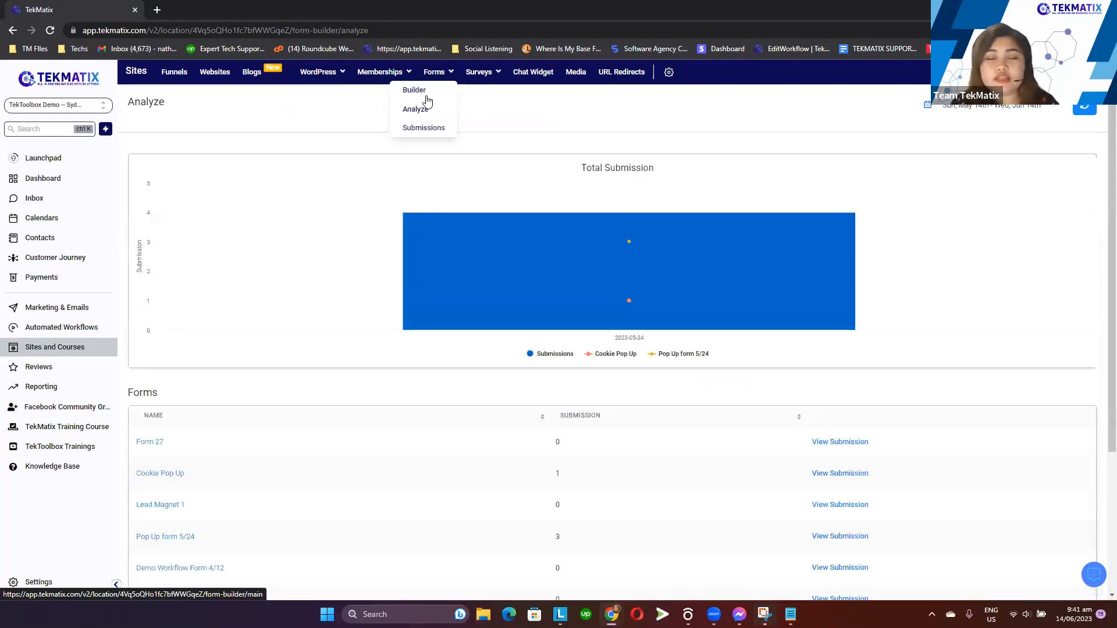
mouse_move(627, 242)
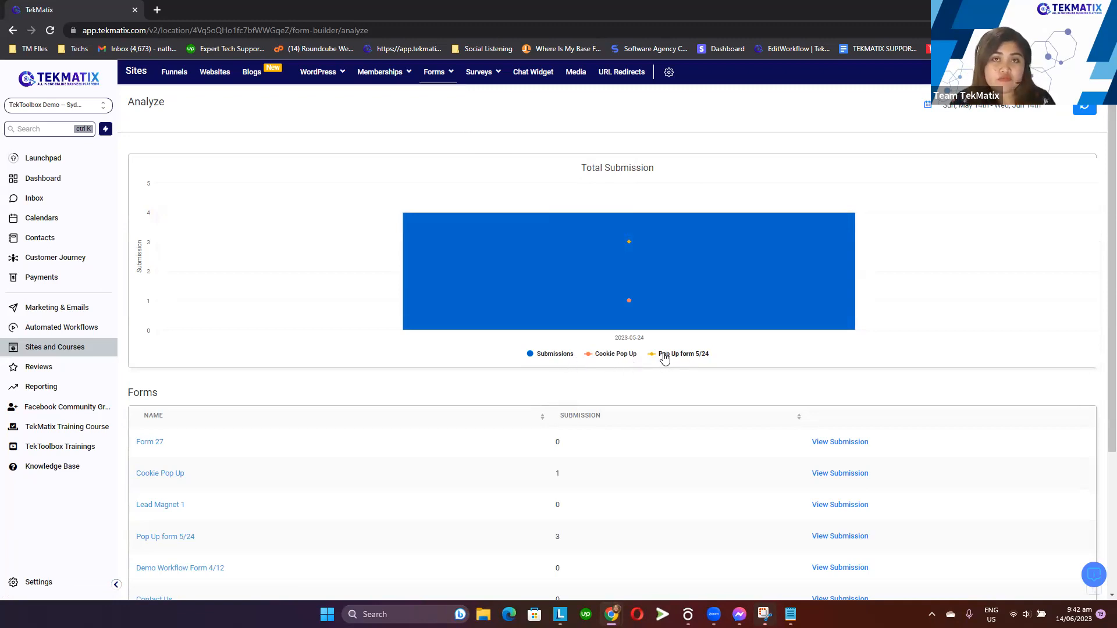
Open the Cookie Pop Up form's submissions from the Analyze list and return to the Analyze page
scroll(581, 371, down, 2)
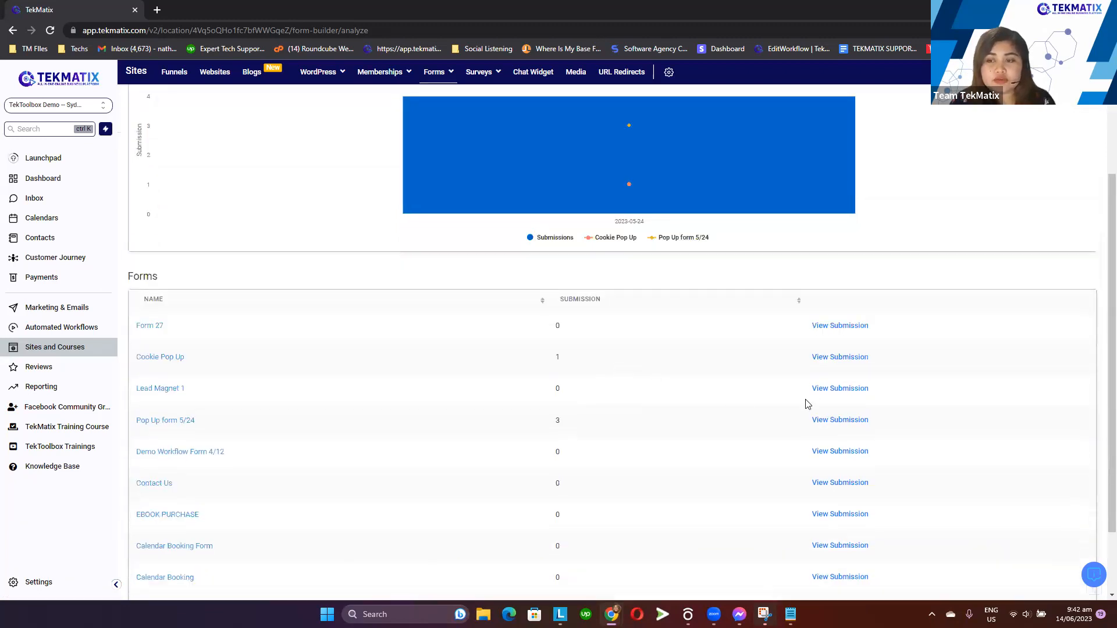
click(837, 360)
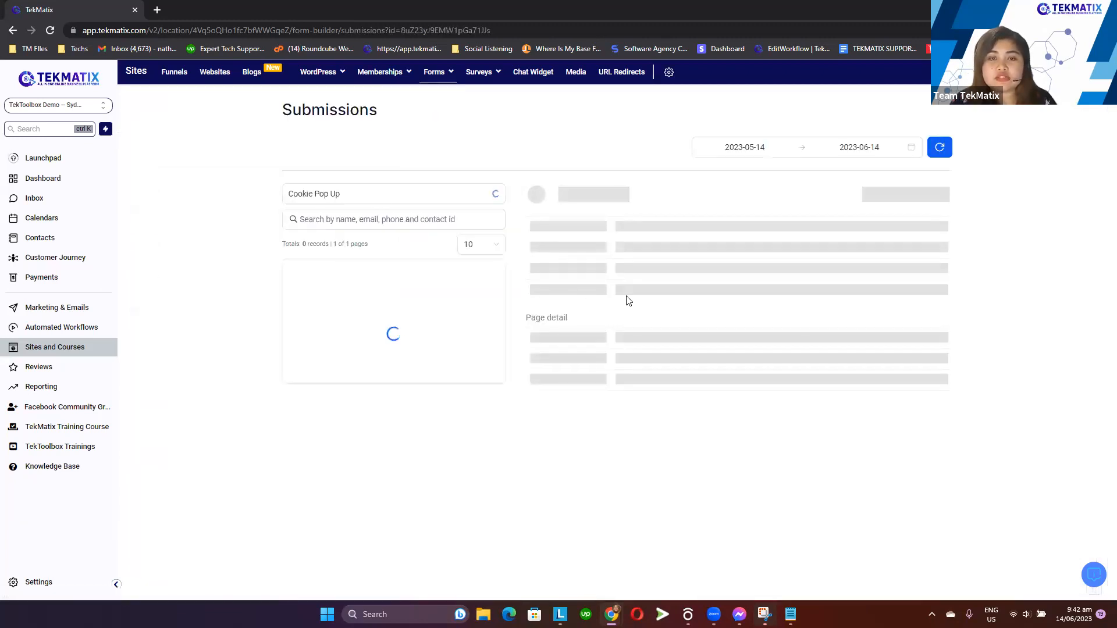
click(15, 35)
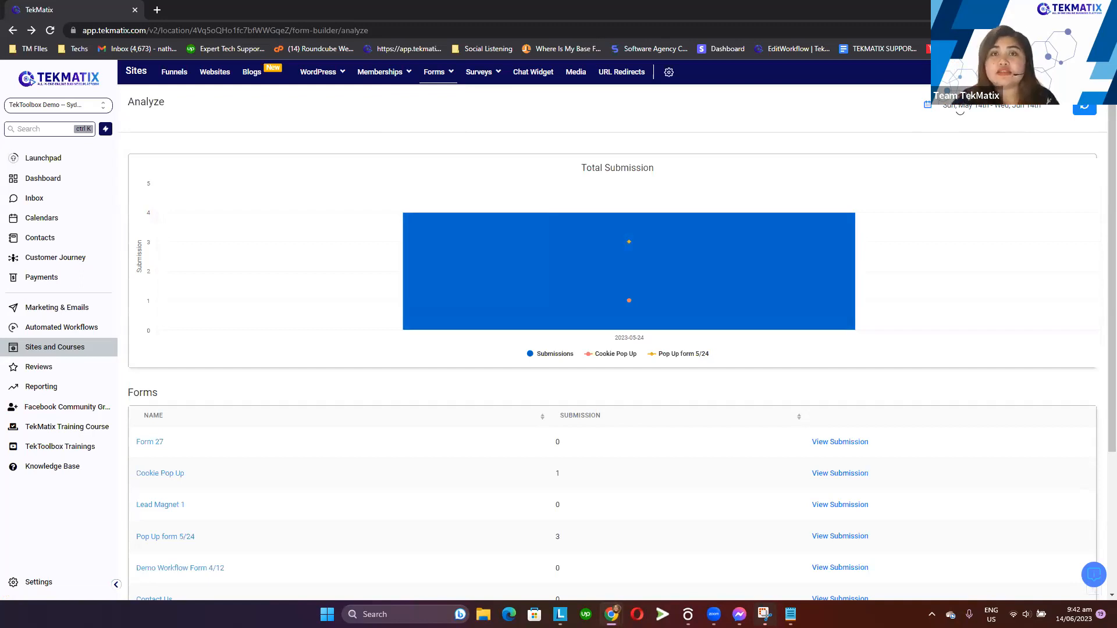
Open the form Submissions page and filter the submissions to Form 27
click(960, 107)
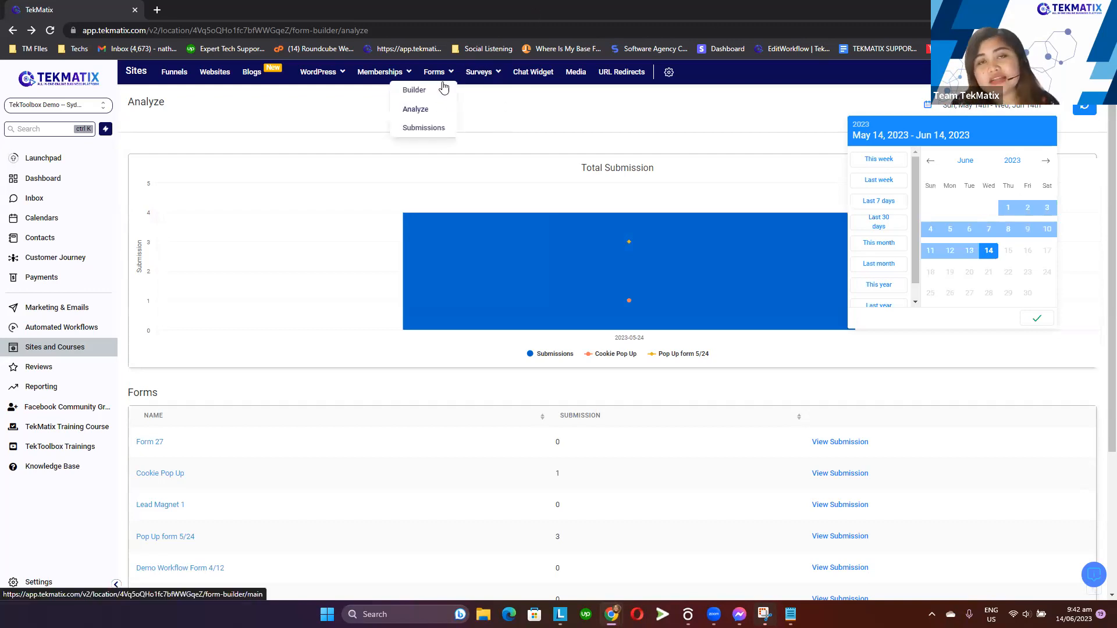
click(432, 131)
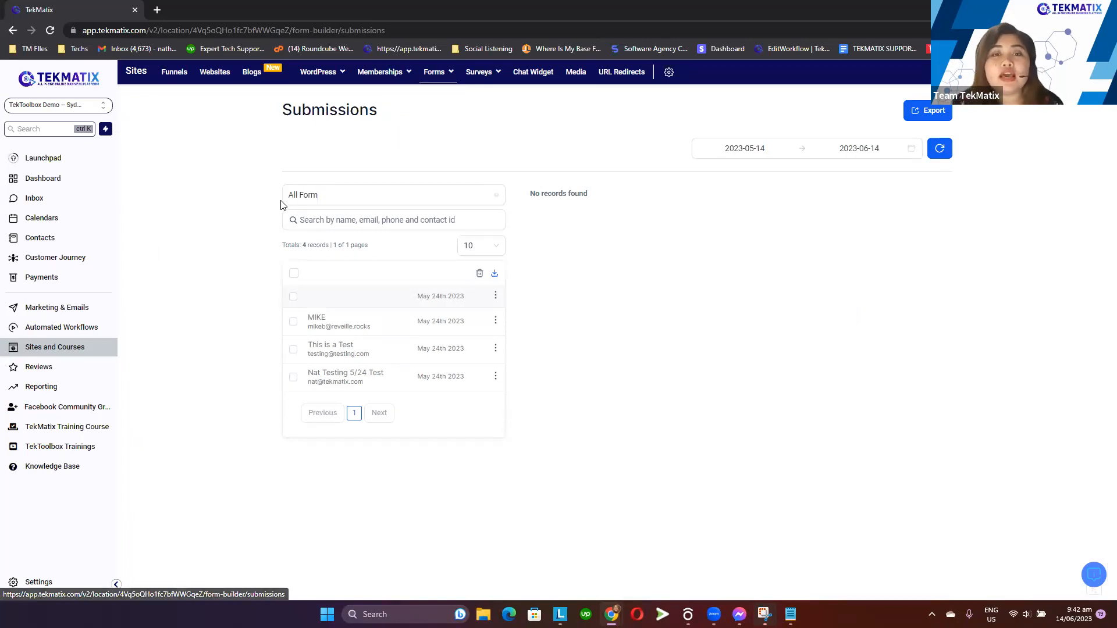
click(339, 199)
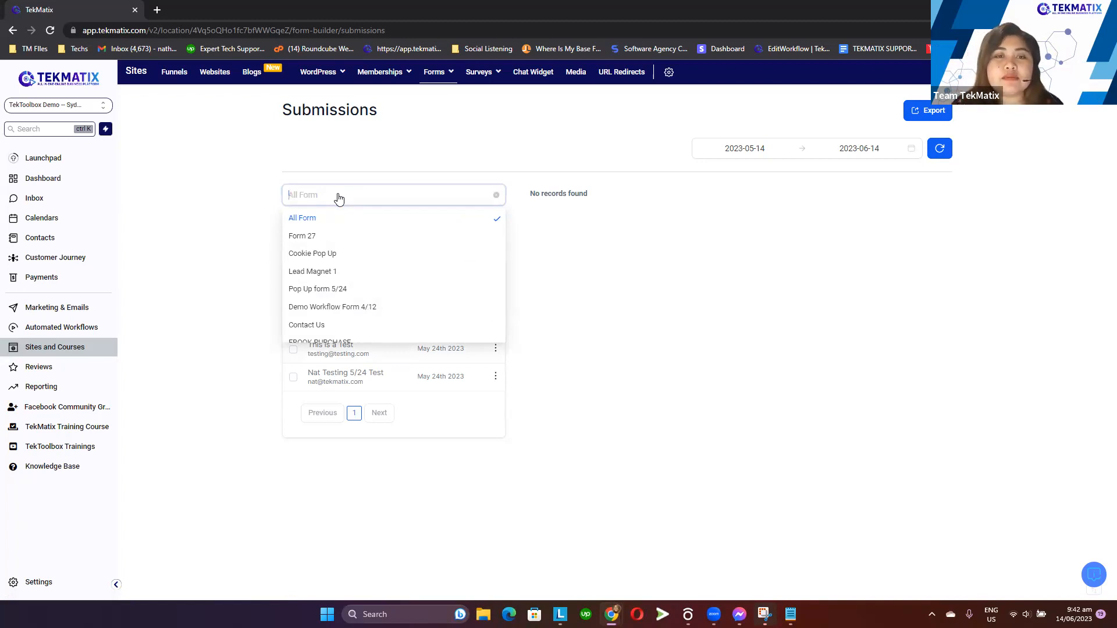
click(310, 238)
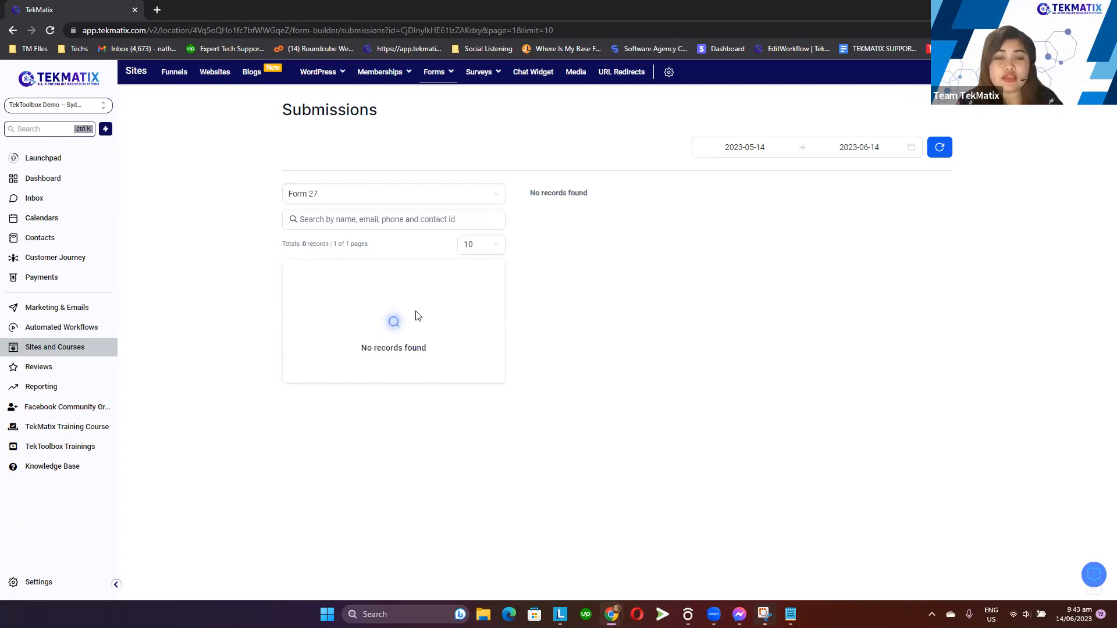
Switch the submissions filter to Pop Up form 5/24 and review its submission details and date range
click(363, 204)
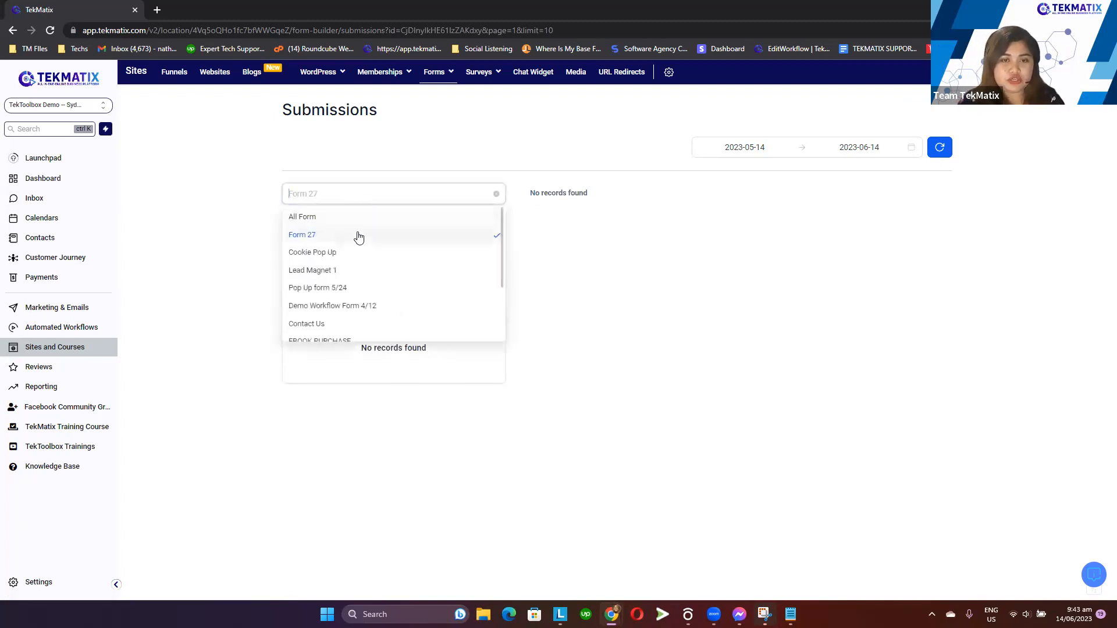
click(360, 297)
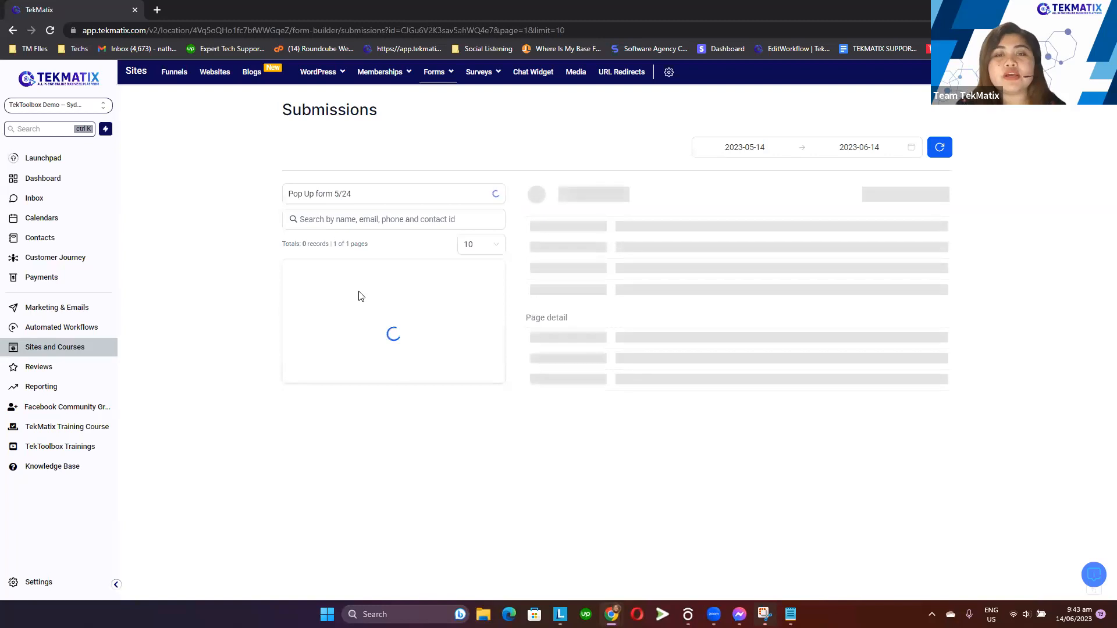
drag(307, 295, 426, 365)
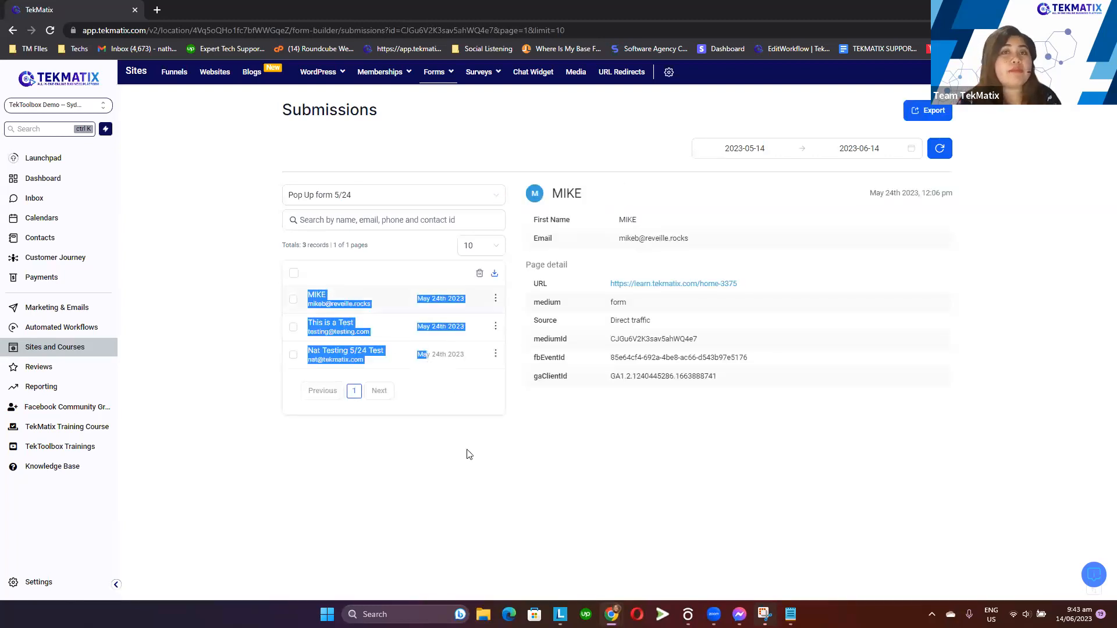
click(479, 476)
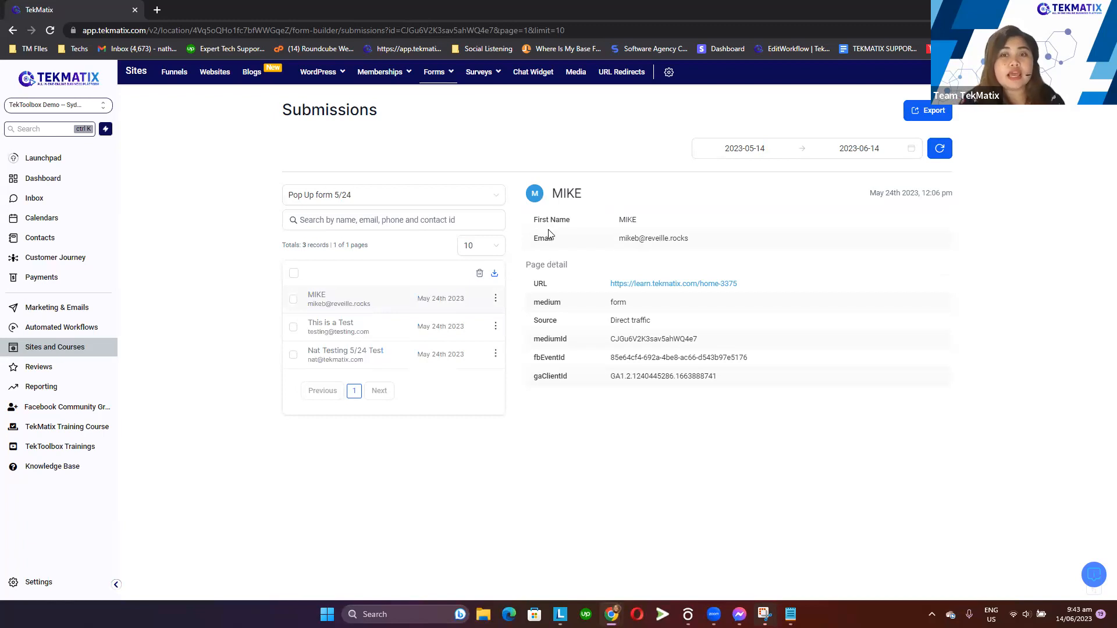
drag(524, 185, 771, 402)
click(770, 402)
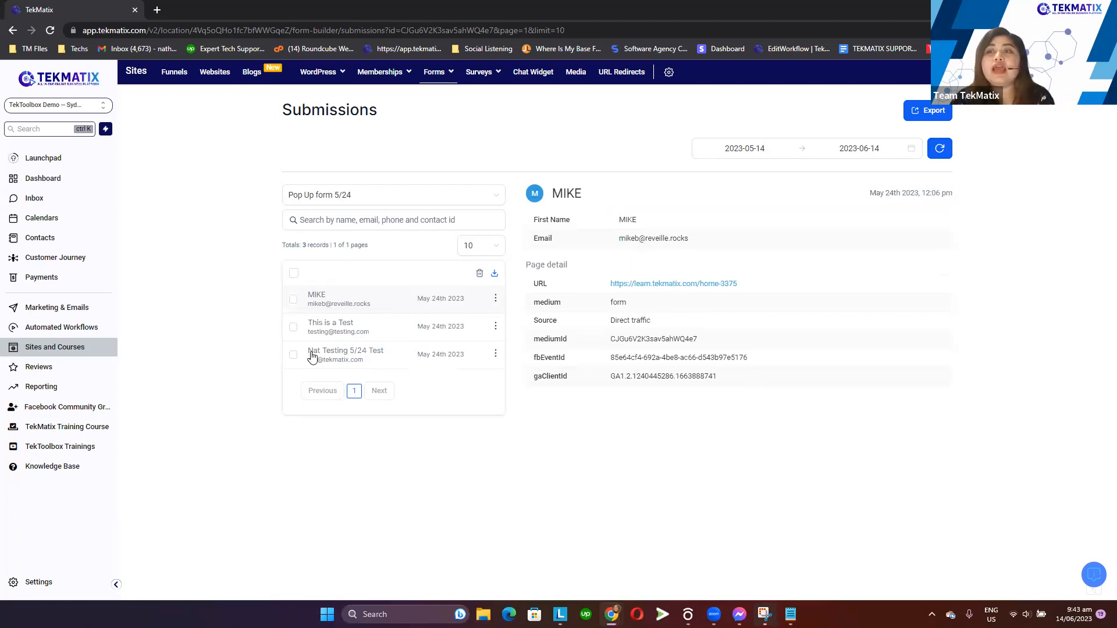
click(755, 150)
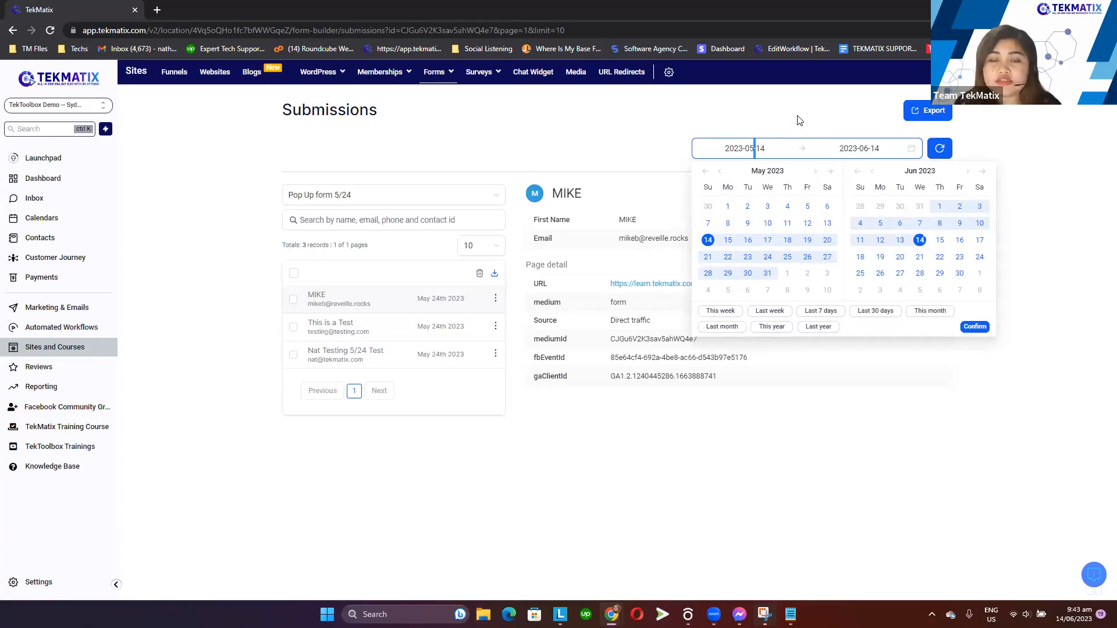
click(797, 119)
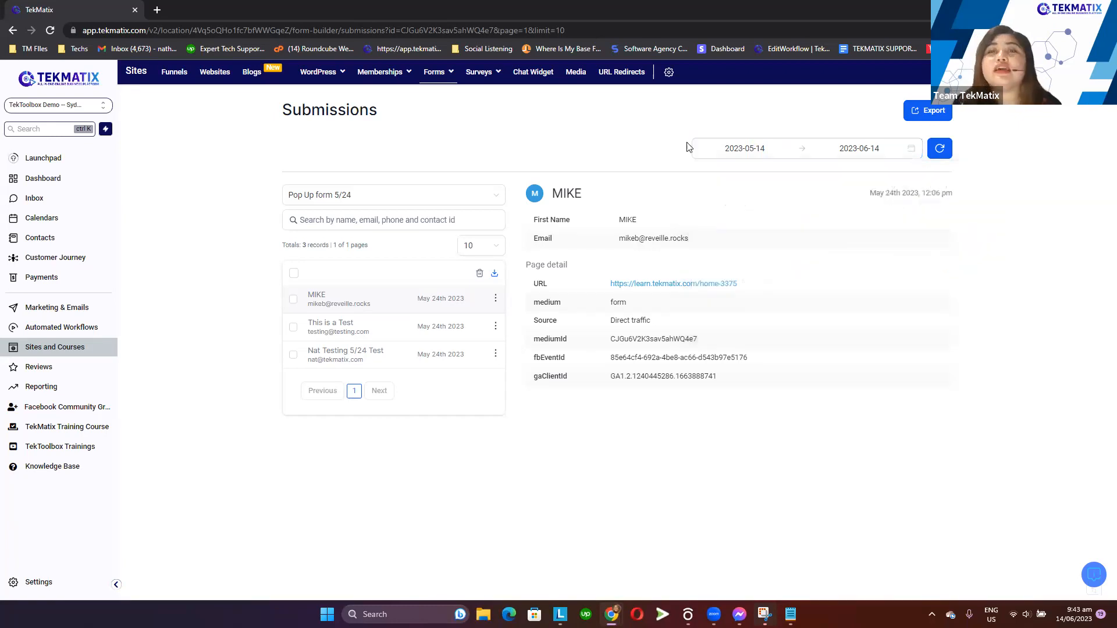
Open the Forms builder list and switch between its recent and folder list views
mouse_move(445, 79)
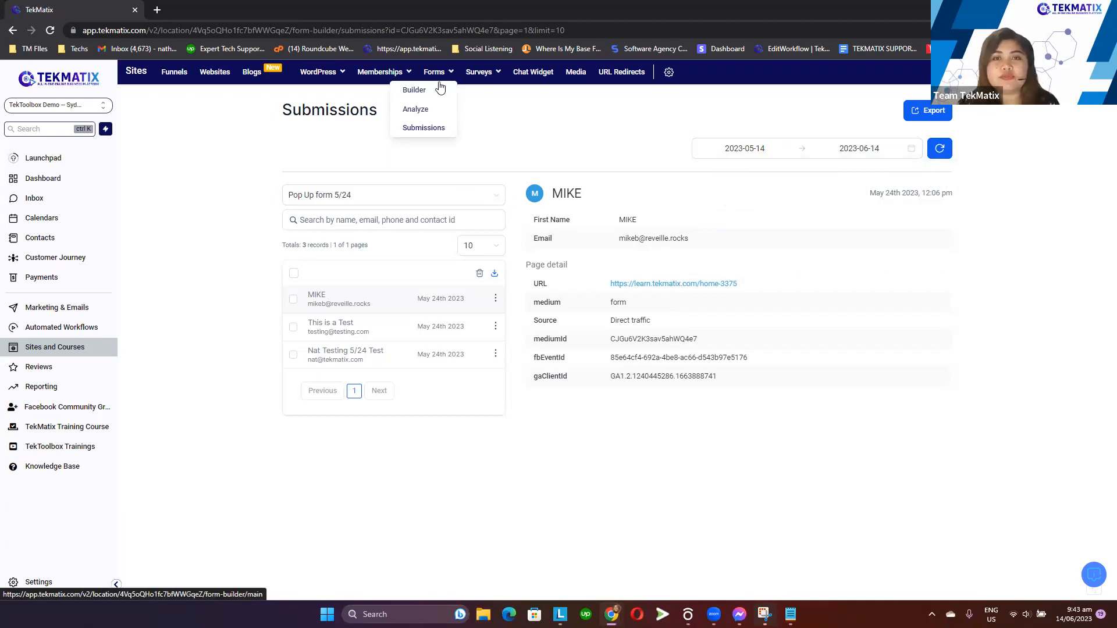
click(428, 92)
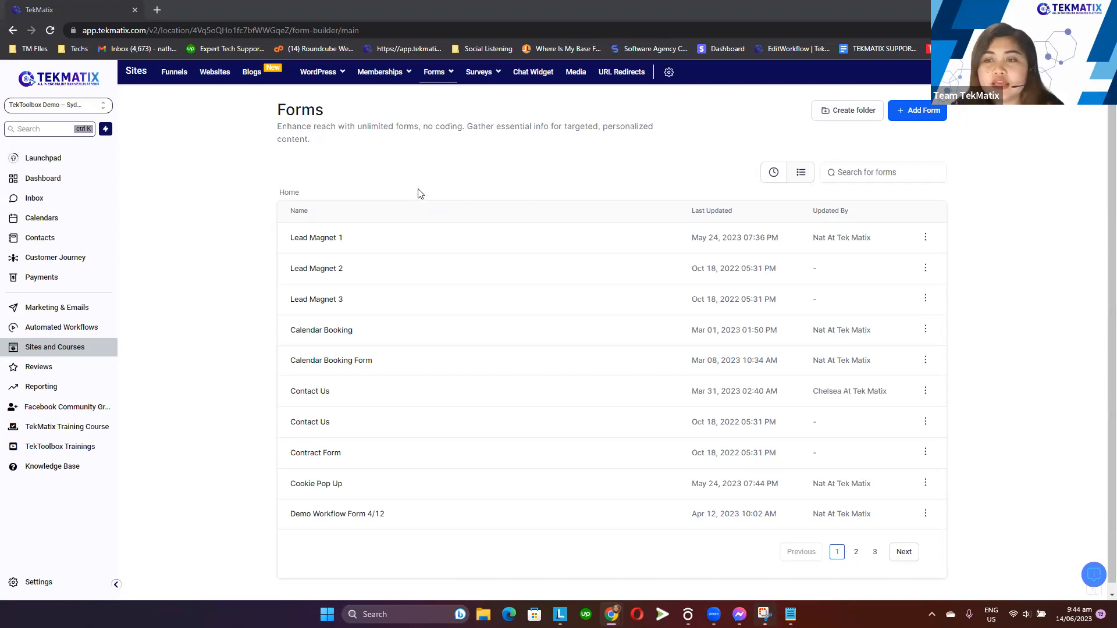
click(773, 173)
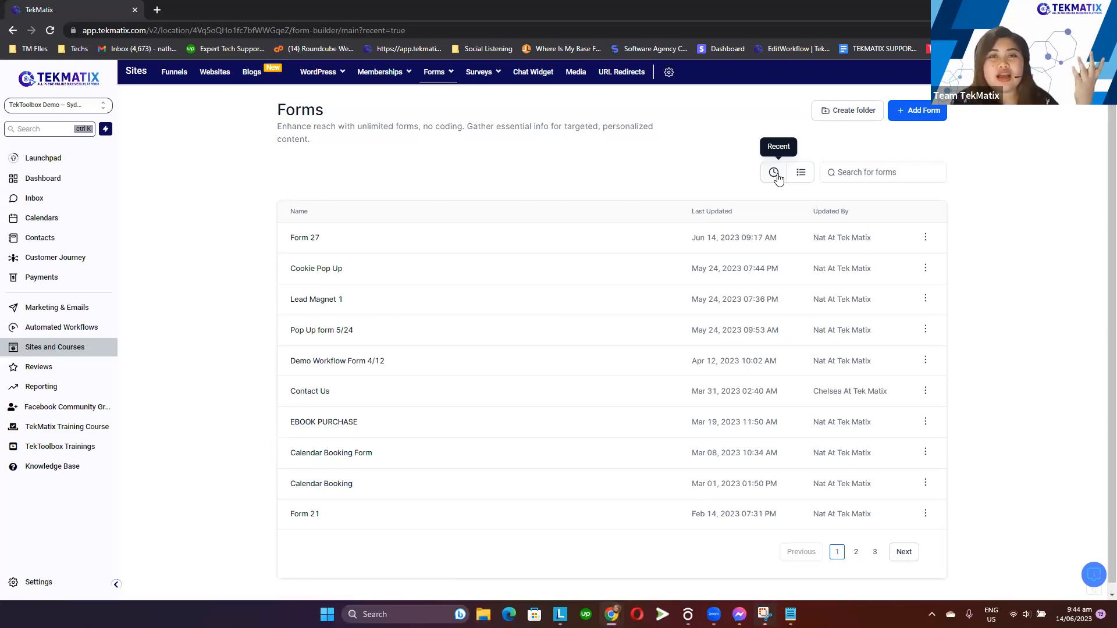
click(801, 179)
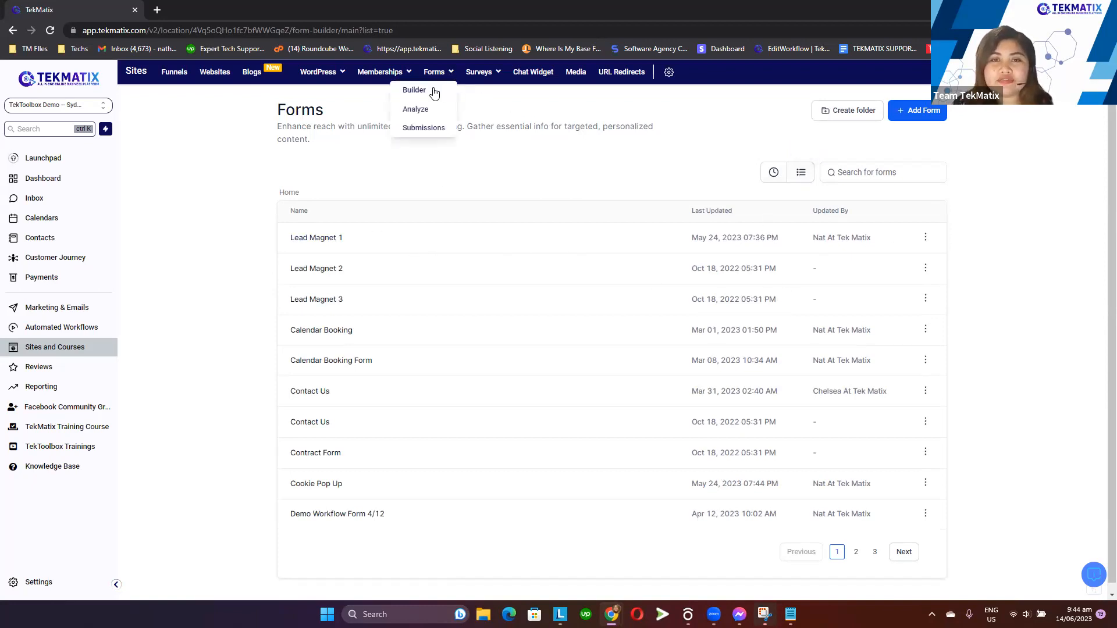
Add a new form and try to edit its title directly on the canvas
click(926, 114)
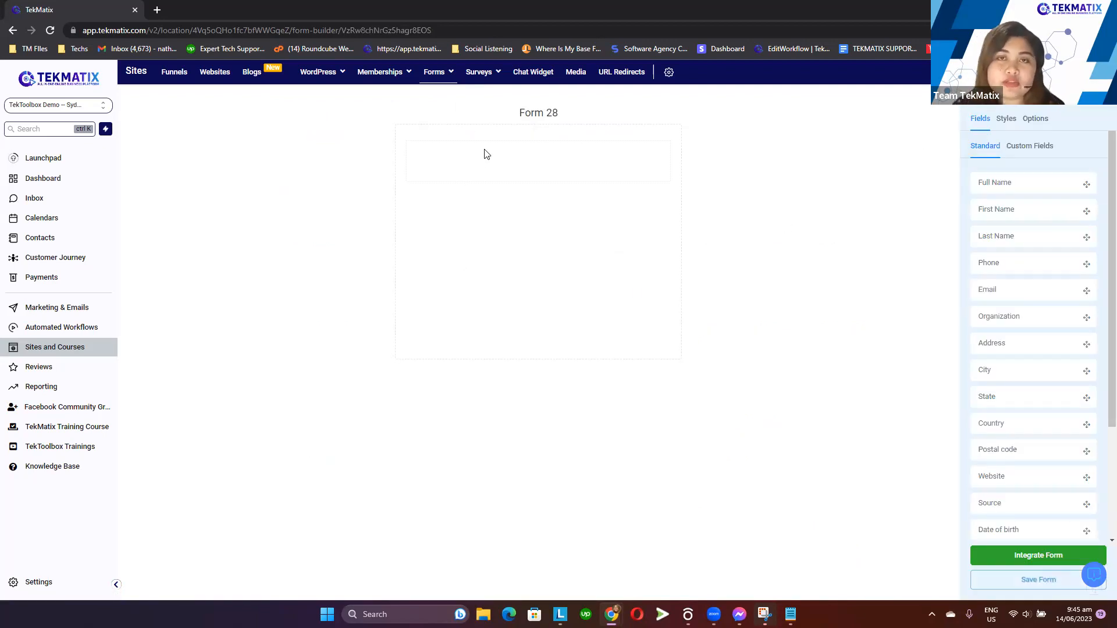
drag(501, 117, 560, 116)
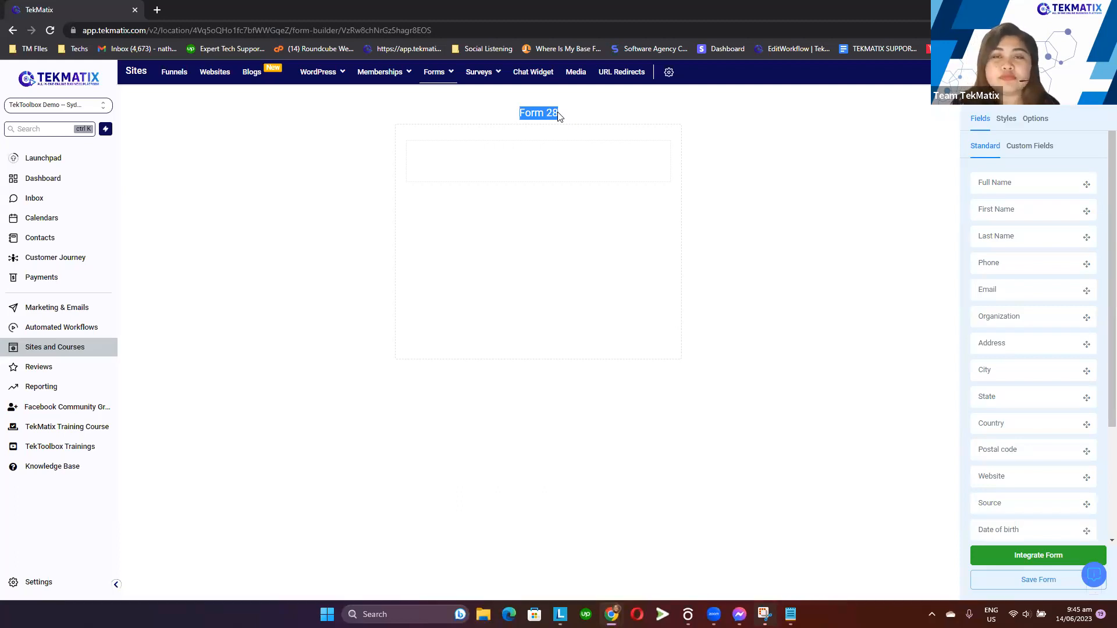
click(607, 125)
drag(531, 113, 575, 116)
click(522, 112)
drag(520, 113, 560, 115)
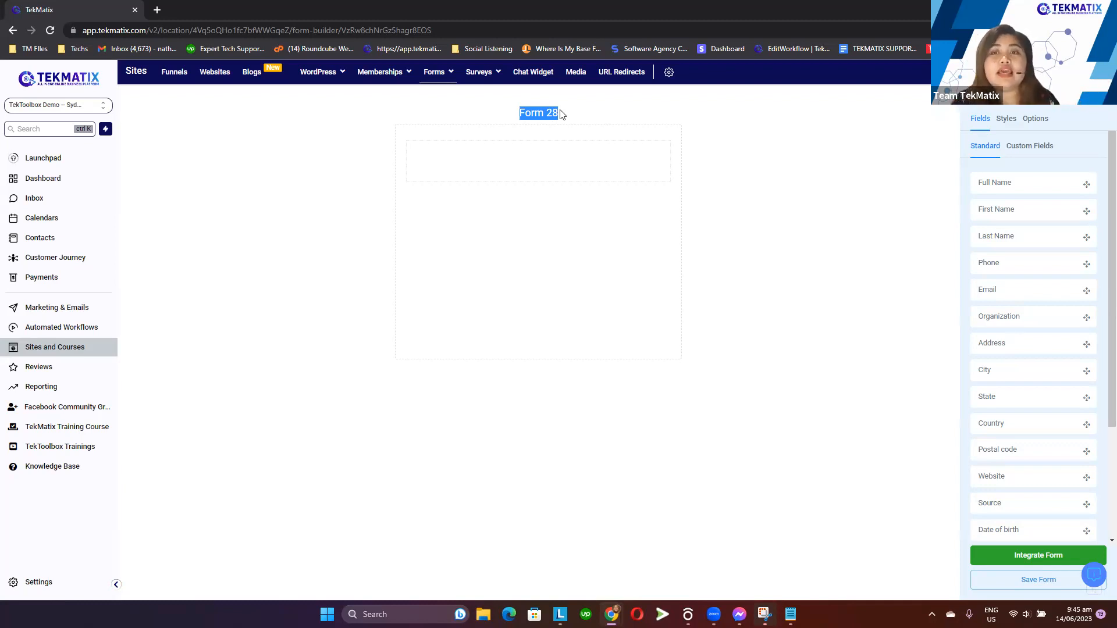
click(562, 115)
drag(503, 117, 564, 106)
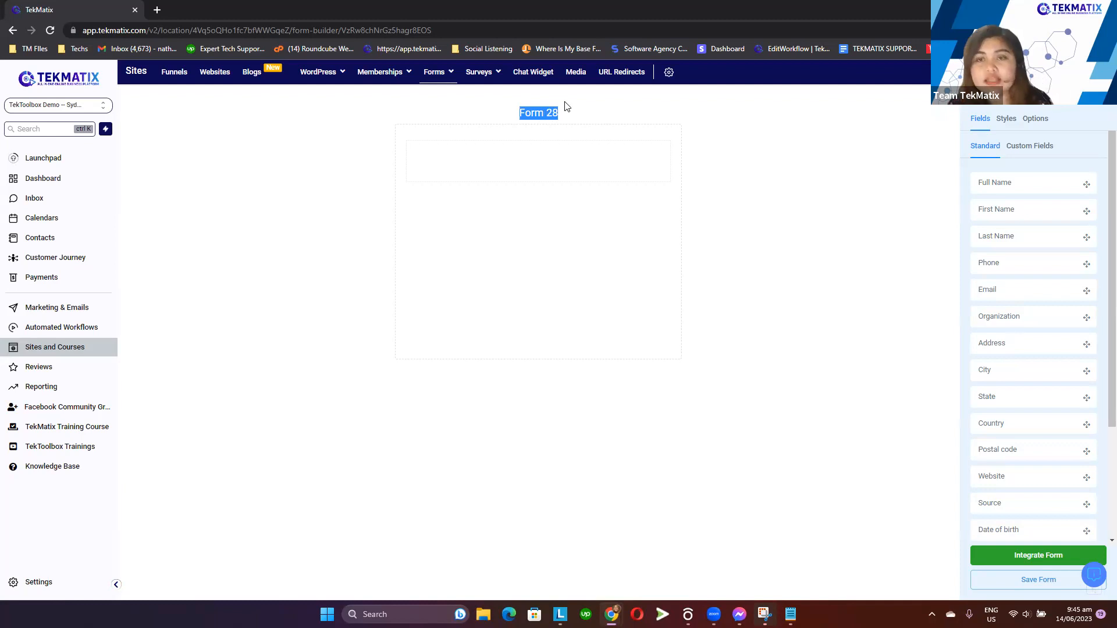
click(539, 132)
drag(516, 113, 576, 112)
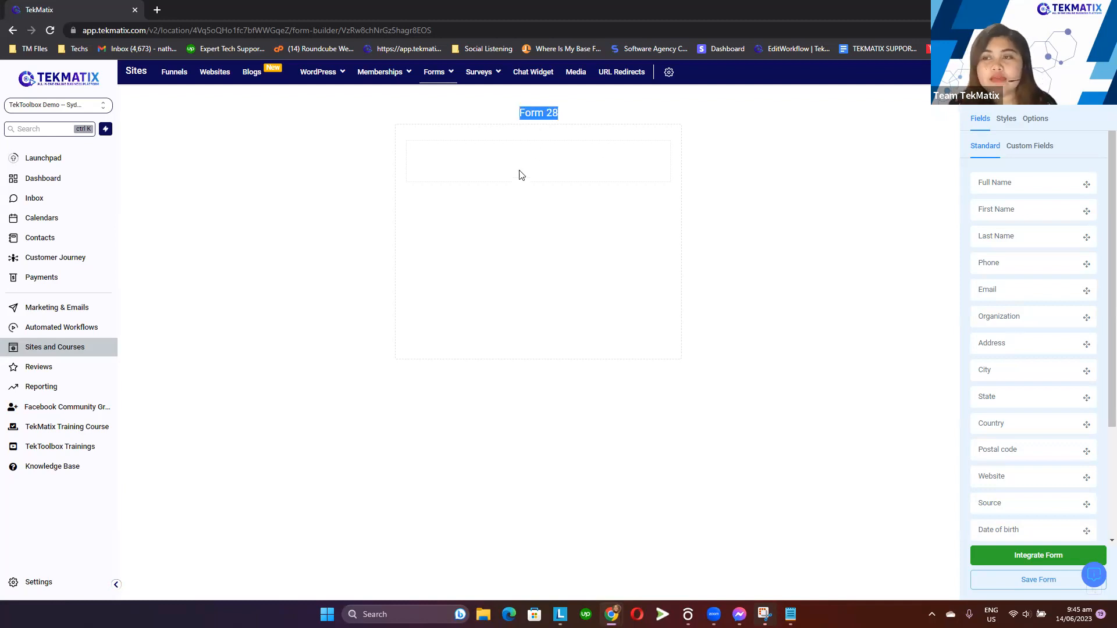
Rename the form as June Lead Magnet in the form's options
click(510, 205)
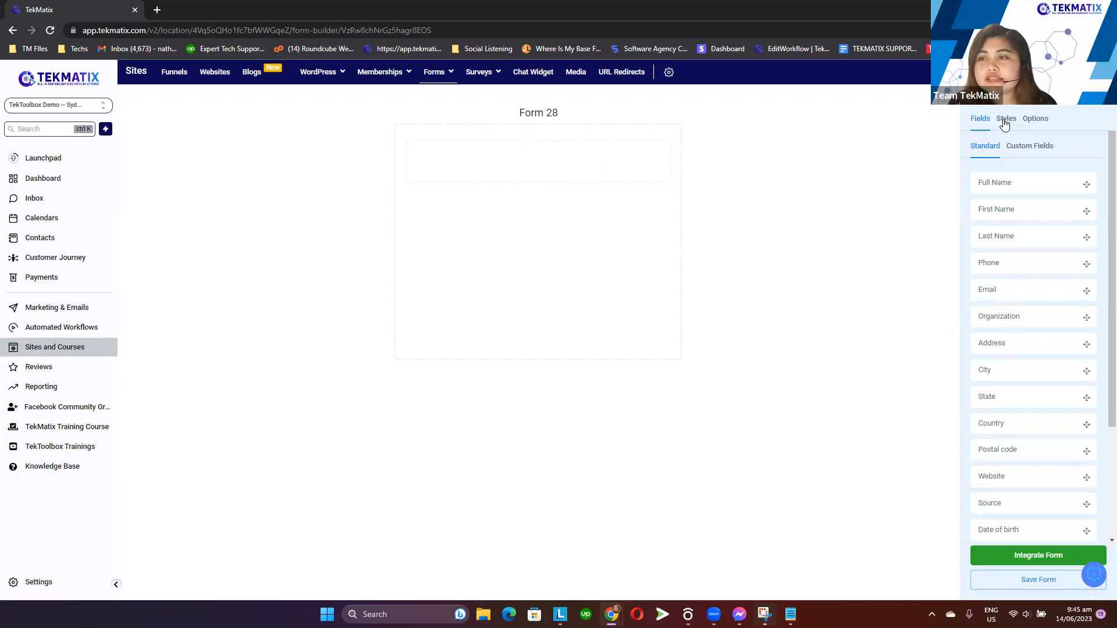
click(1041, 124)
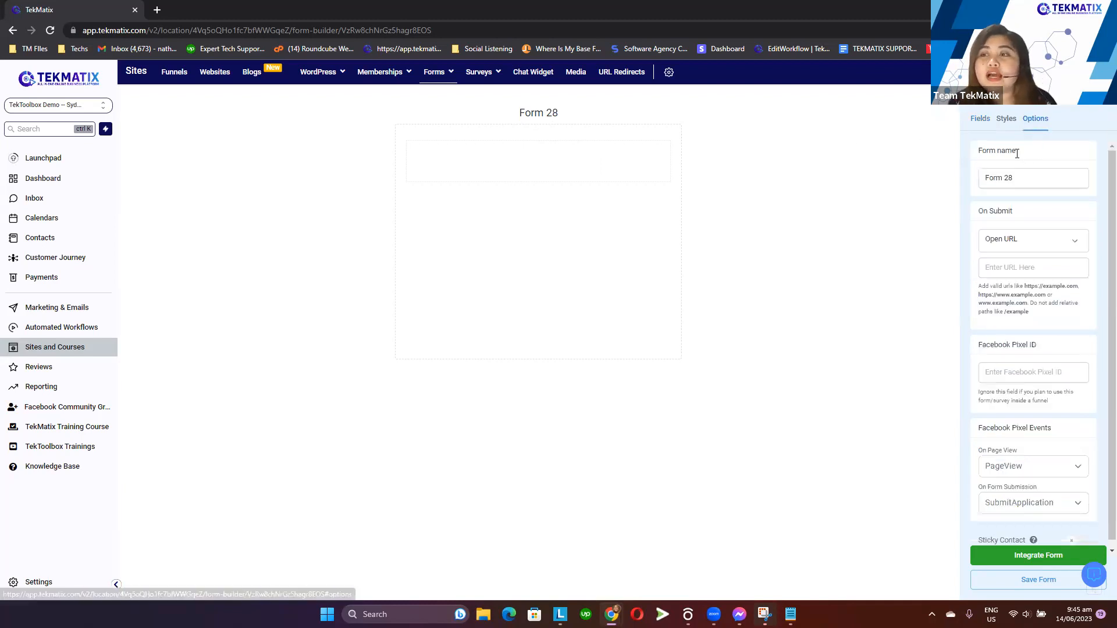
drag(976, 151, 1028, 175)
click(1028, 176)
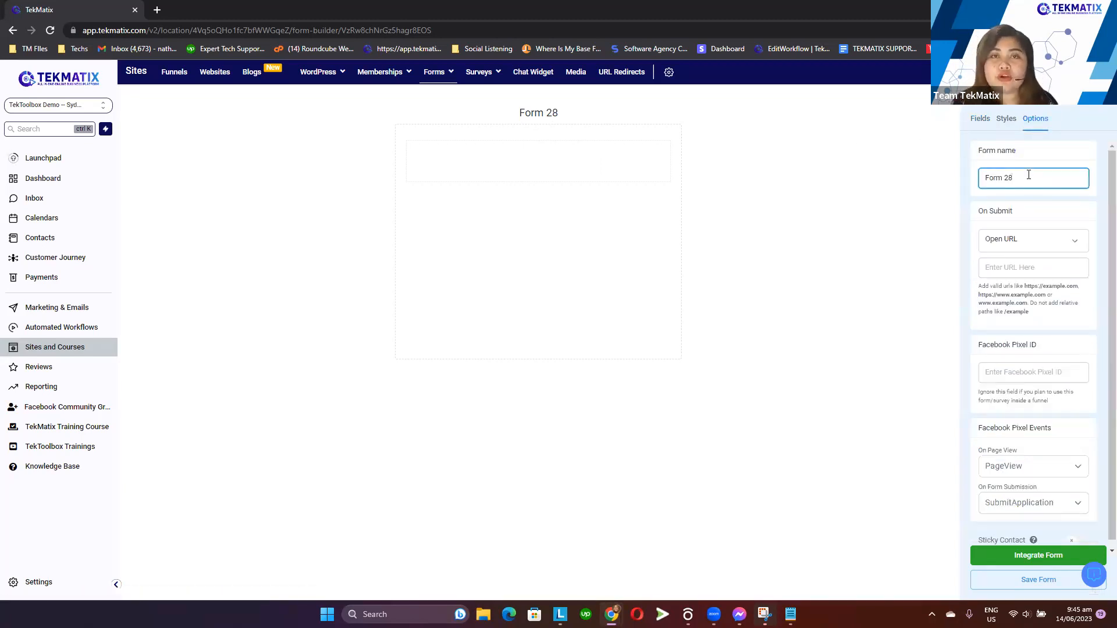
key(ctrl+a)
key(BackSpace)
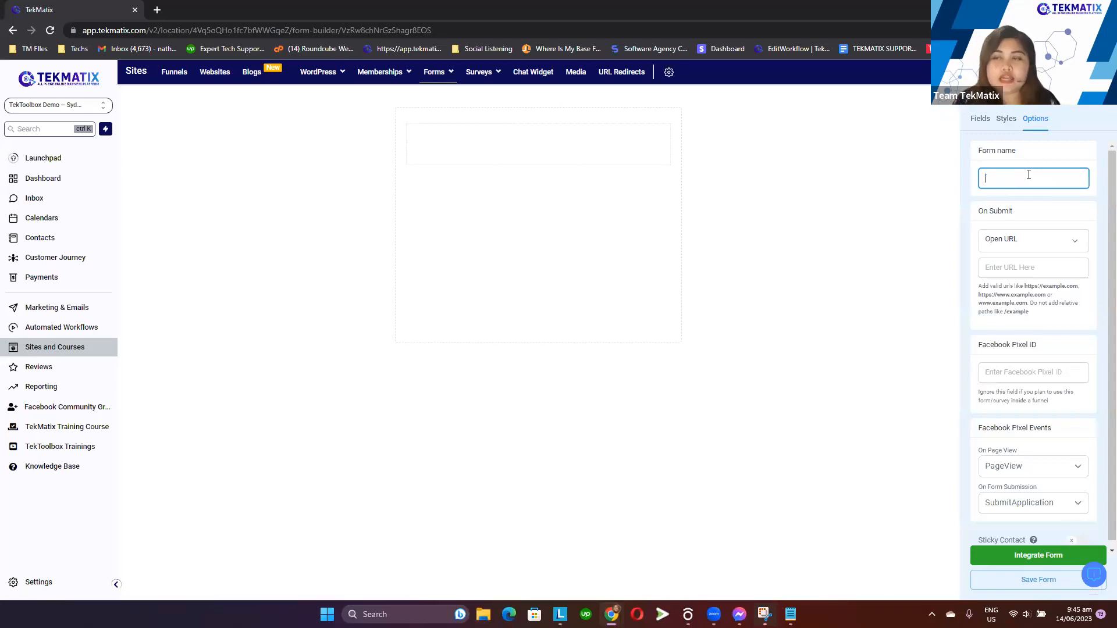
text(Jun)
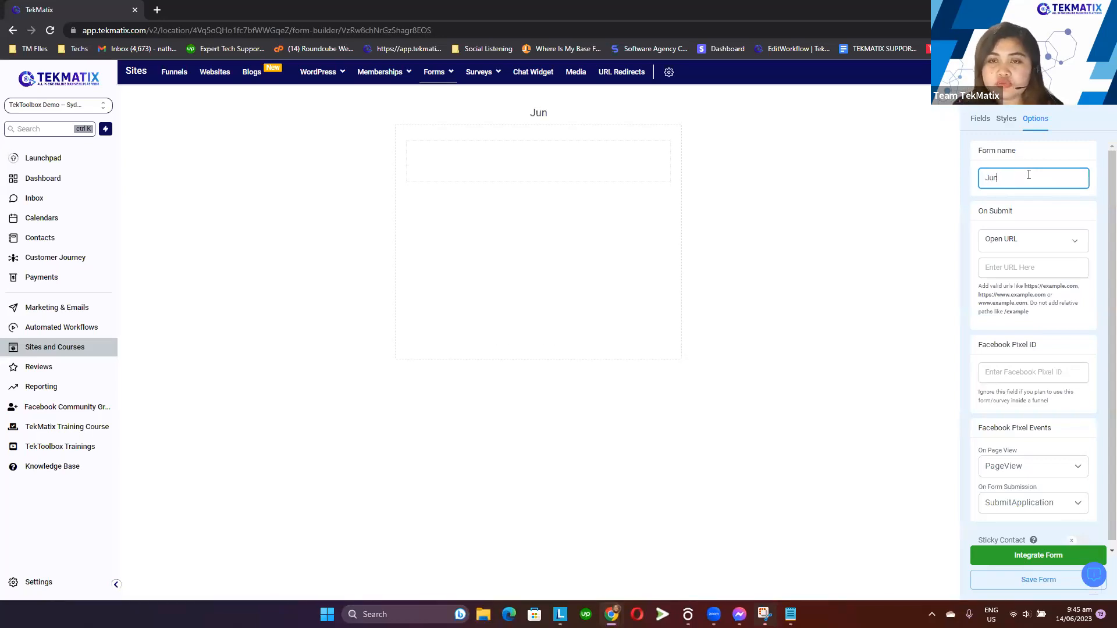
text(e Lead )
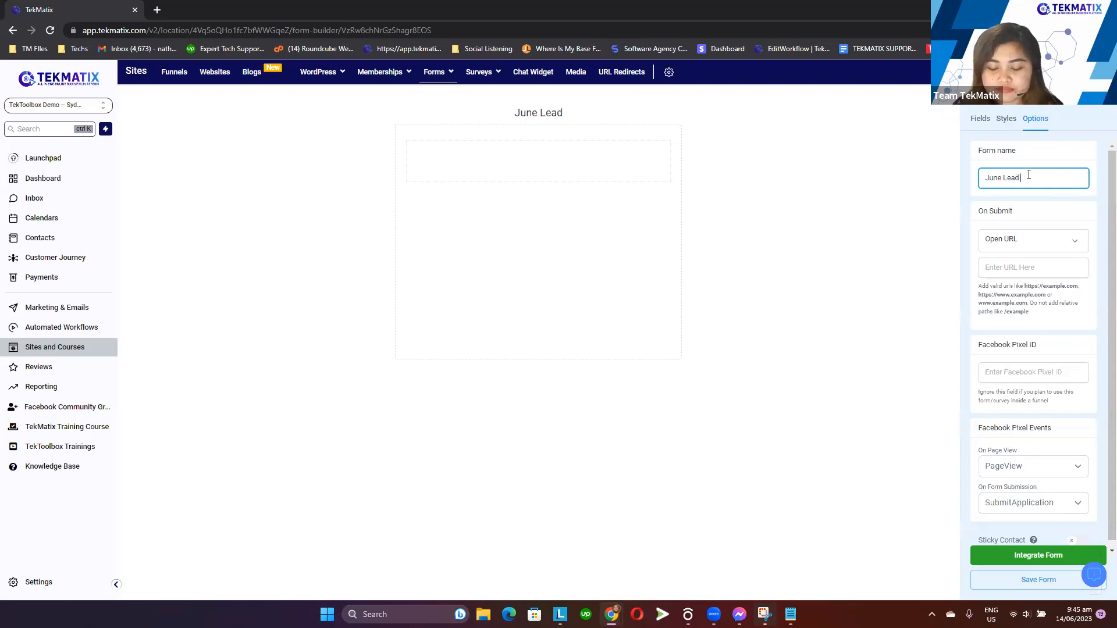
text(Magnet)
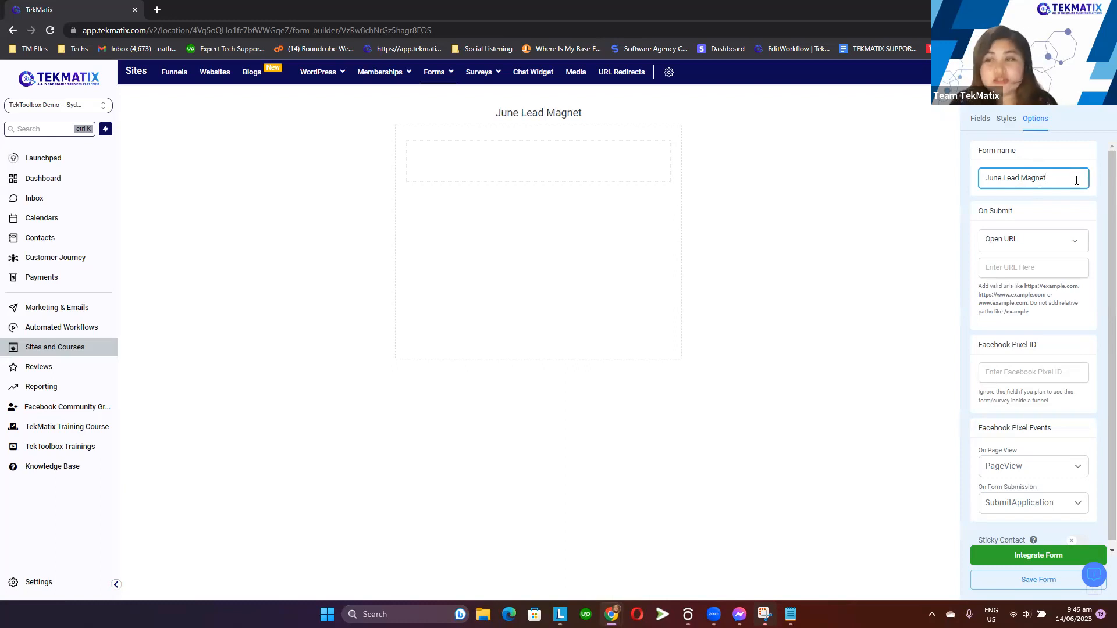
Add First Name, Email and Website fields to the form
drag(492, 113, 593, 120)
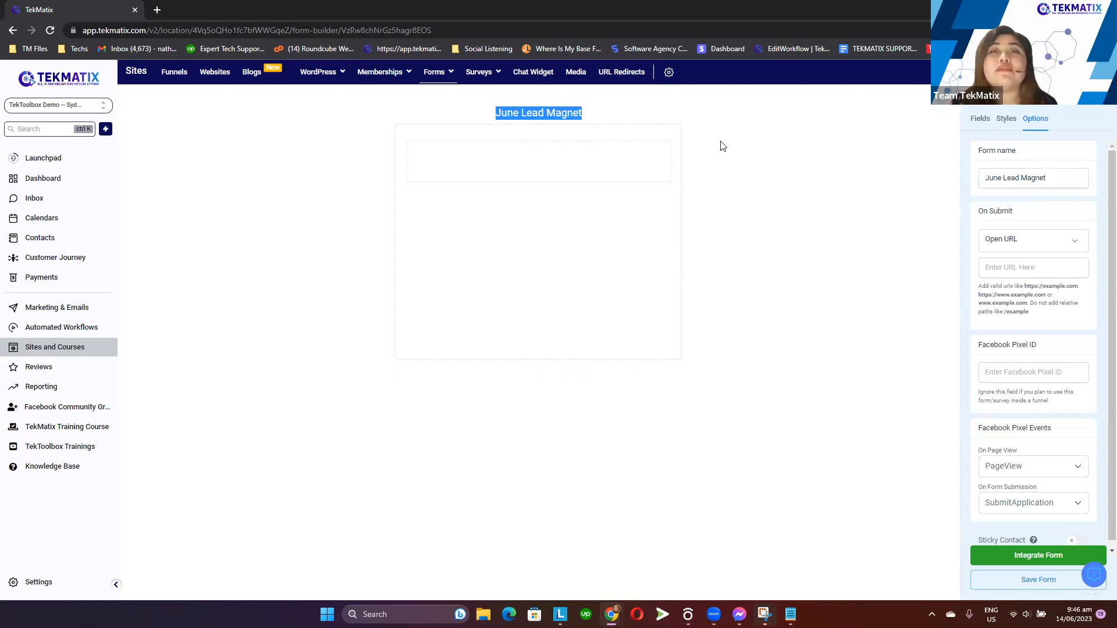
click(979, 120)
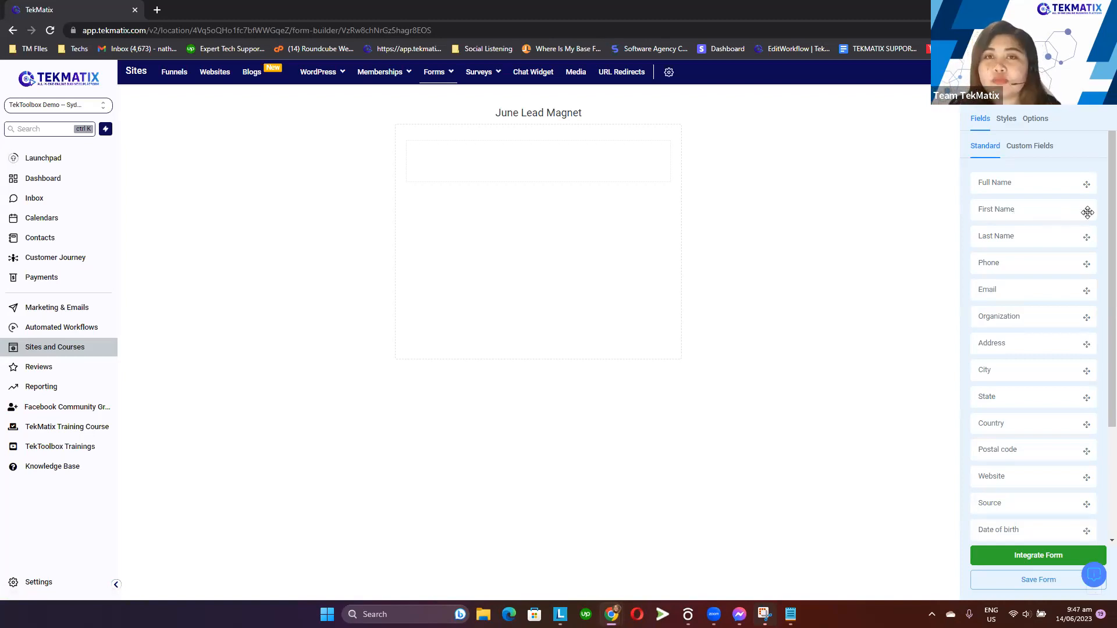
drag(1087, 211, 527, 175)
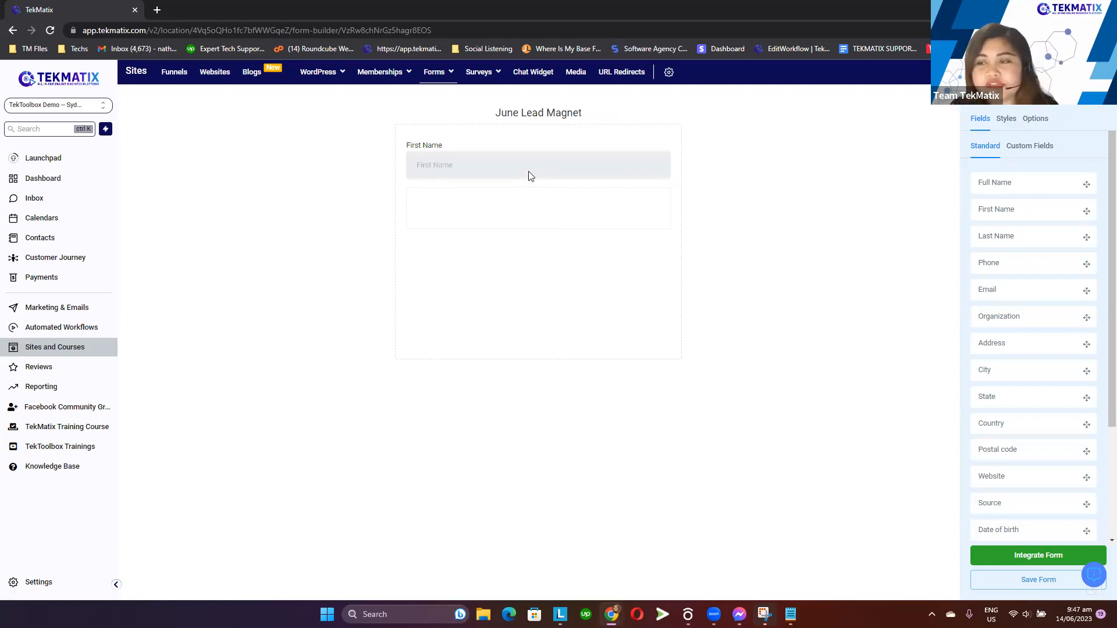
drag(1086, 290, 552, 203)
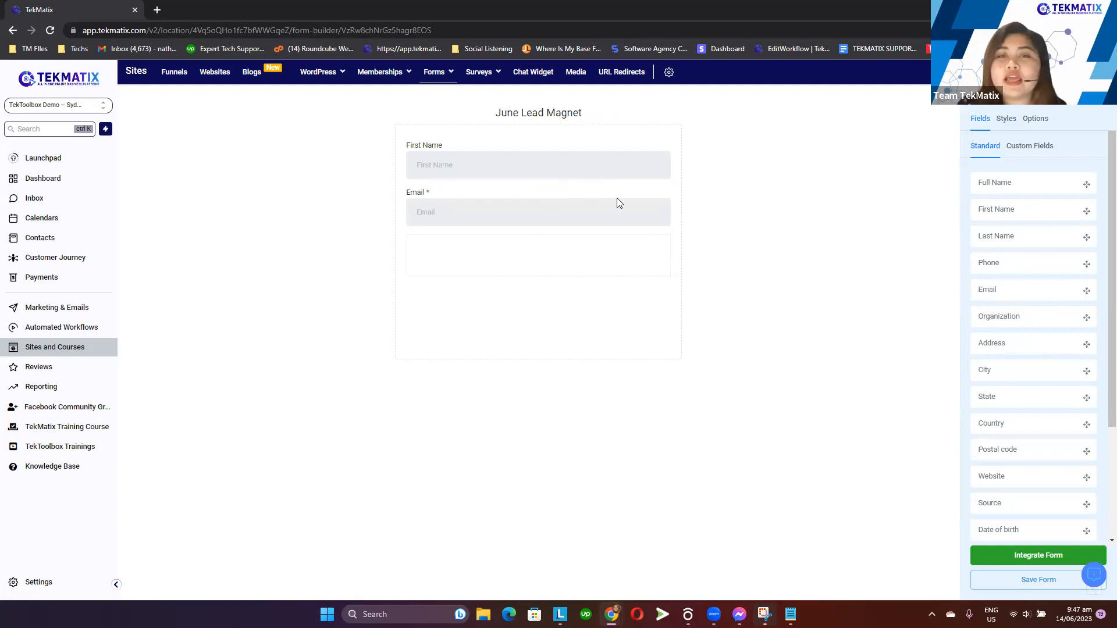
scroll(1077, 375, down, 2)
drag(1087, 365, 586, 261)
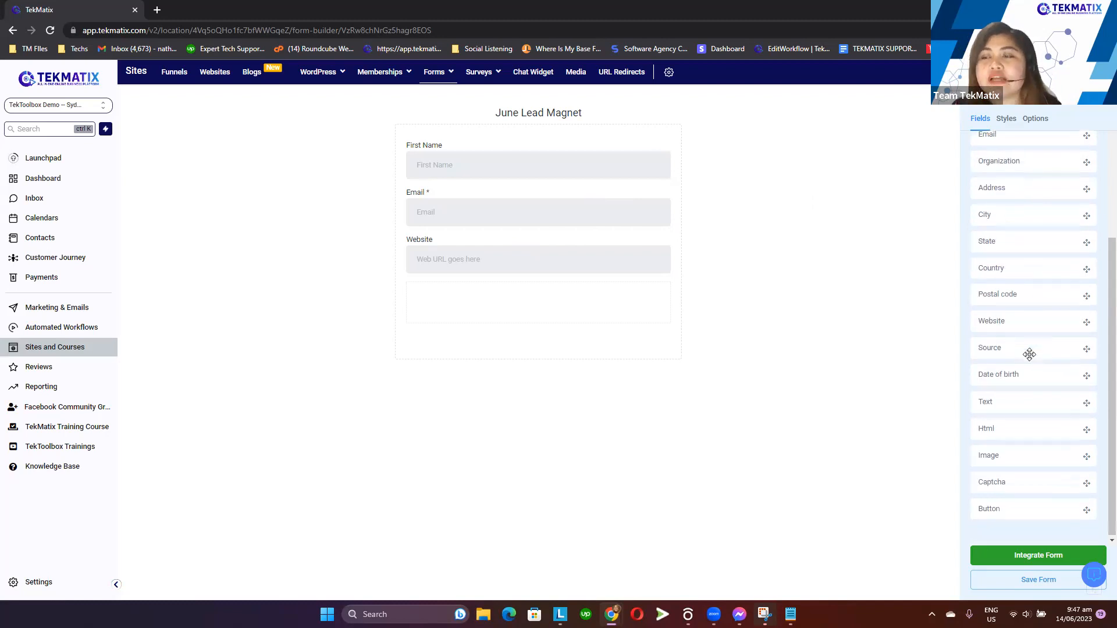
Browse the standard and custom field lists available for the form
scroll(1029, 354, up, 5)
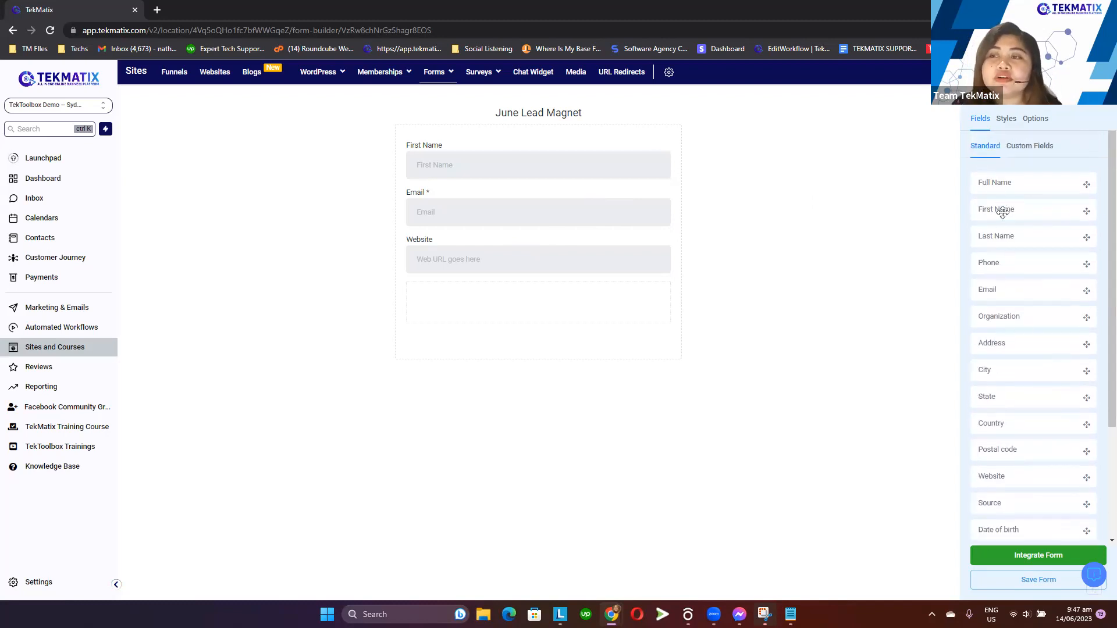
scroll(1017, 231, down, 3)
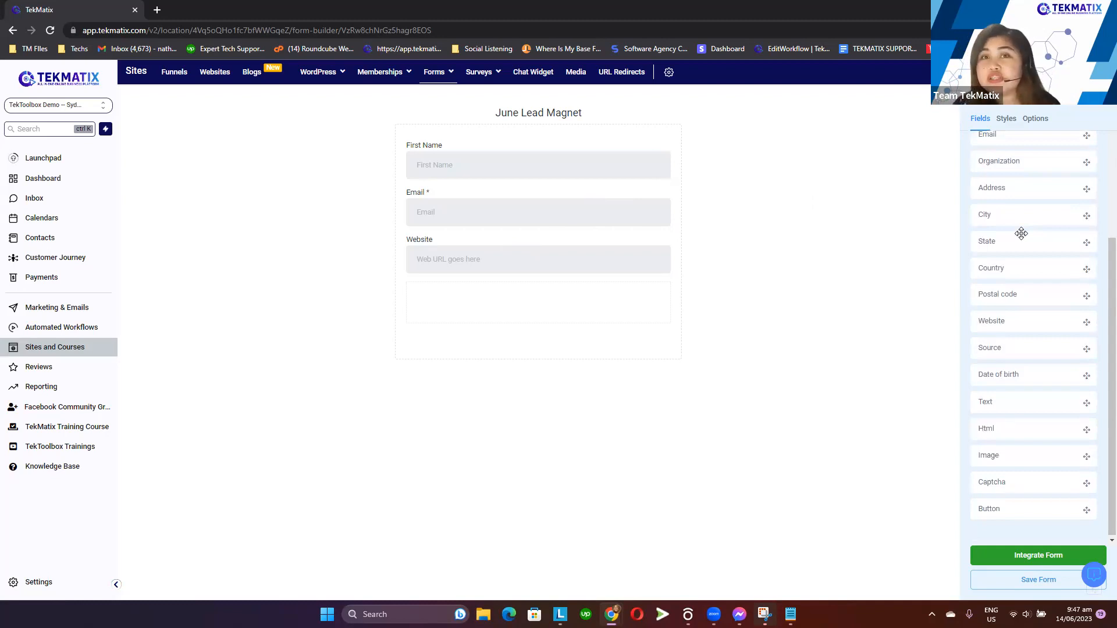
scroll(1008, 353, up, 3)
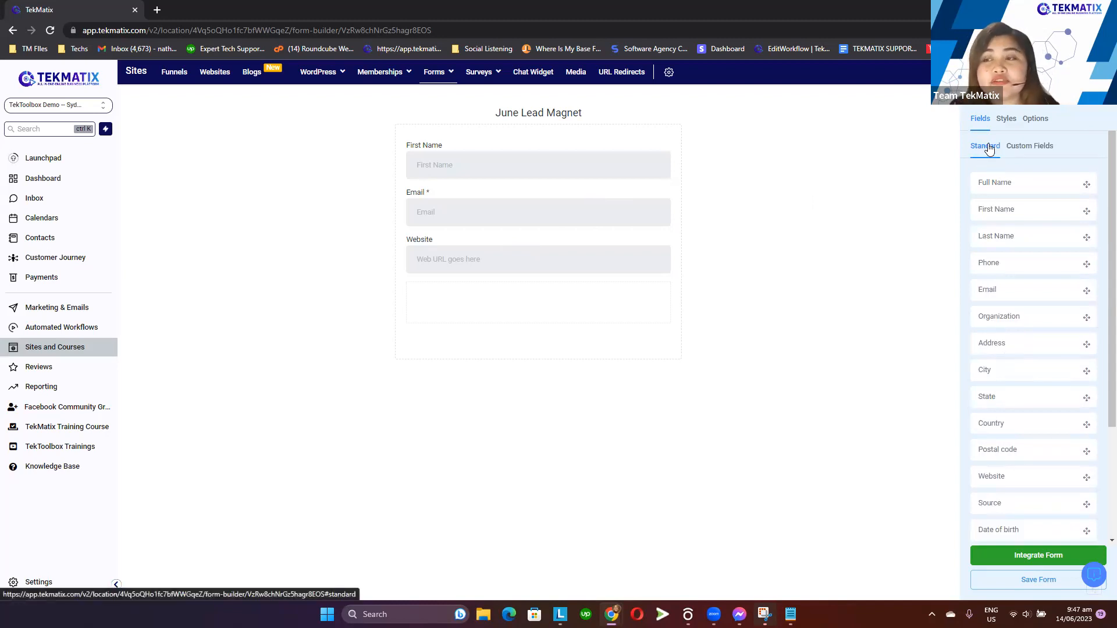
click(1041, 149)
scroll(1053, 254, down, 15)
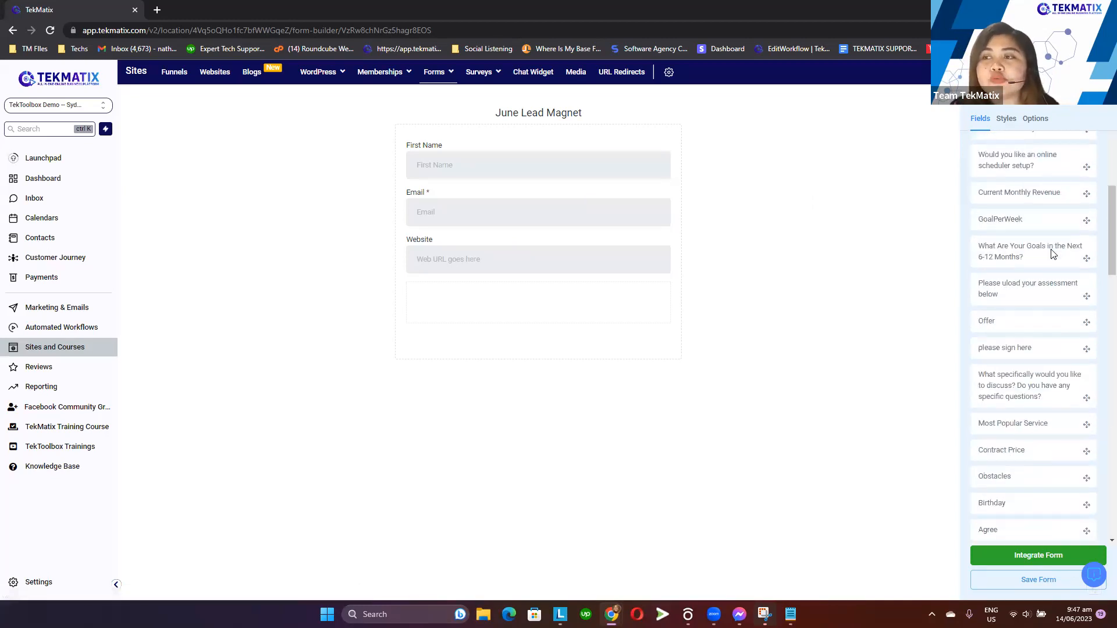
scroll(1052, 254, down, 6)
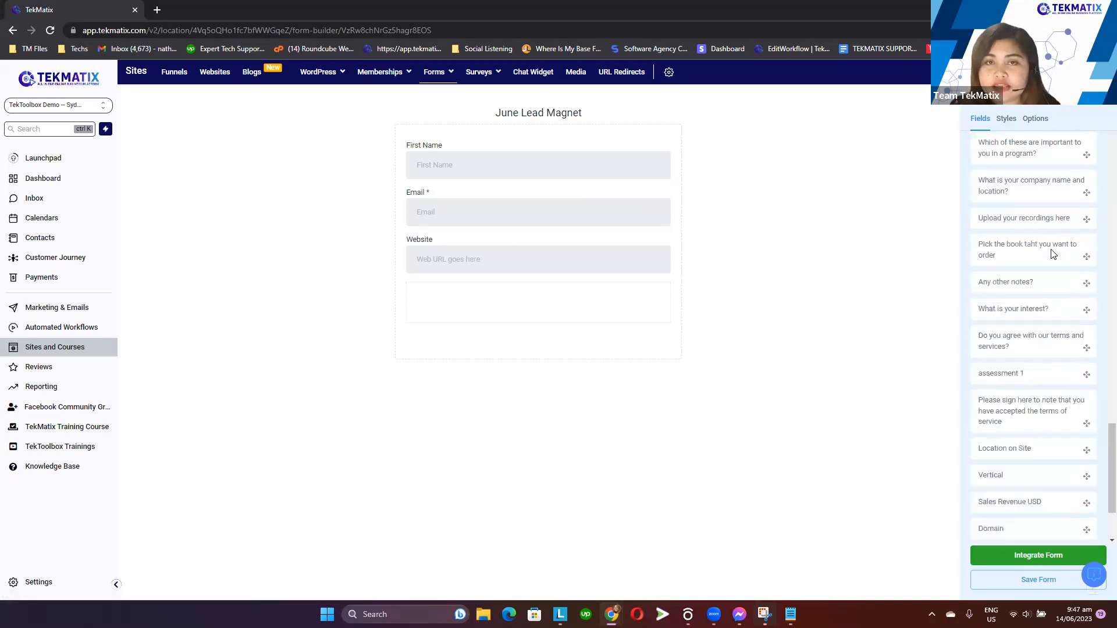
scroll(1050, 250, up, 20)
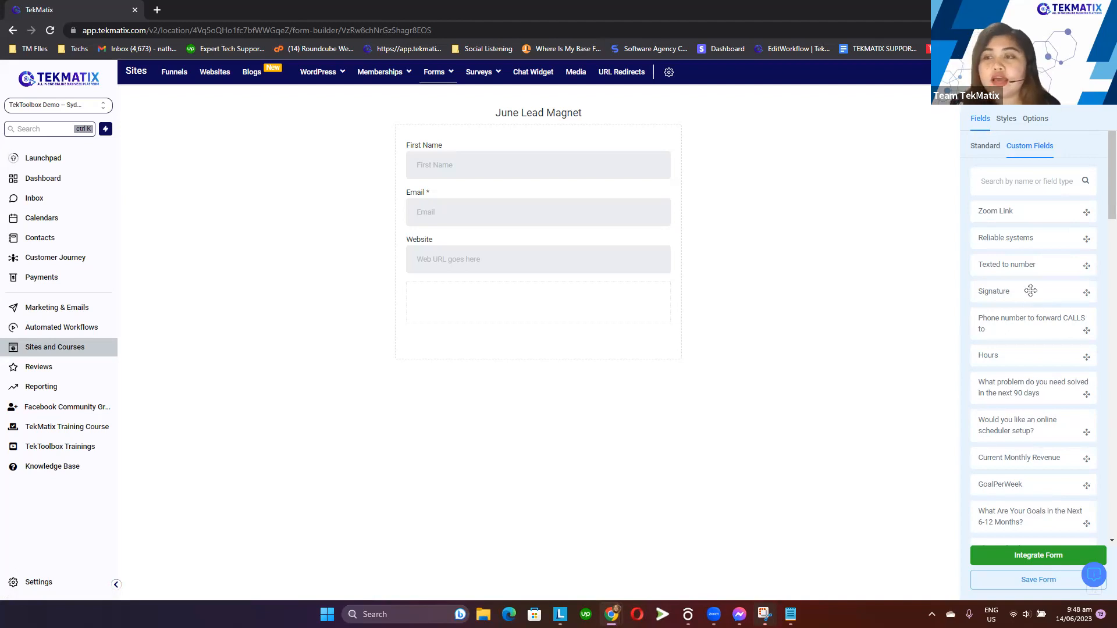
Try adding the Signature and online scheduler setup custom fields to the form
mouse_move(1030, 291)
mouse_down()
mouse_move(1058, 291)
mouse_move(636, 295)
mouse_move(598, 315)
mouse_up()
click(597, 314)
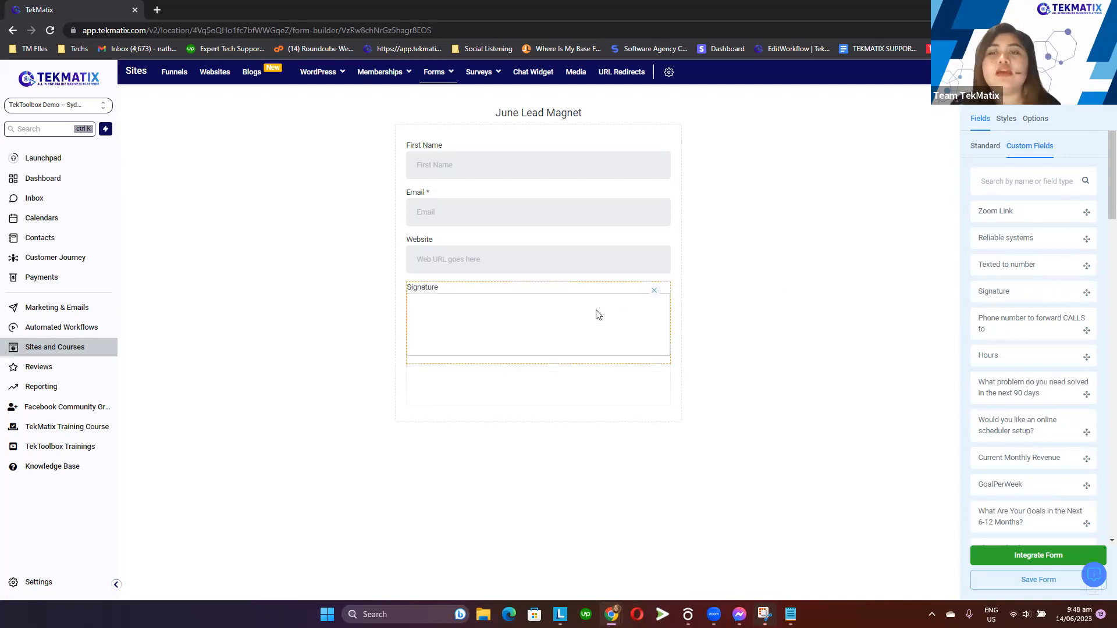
click(860, 253)
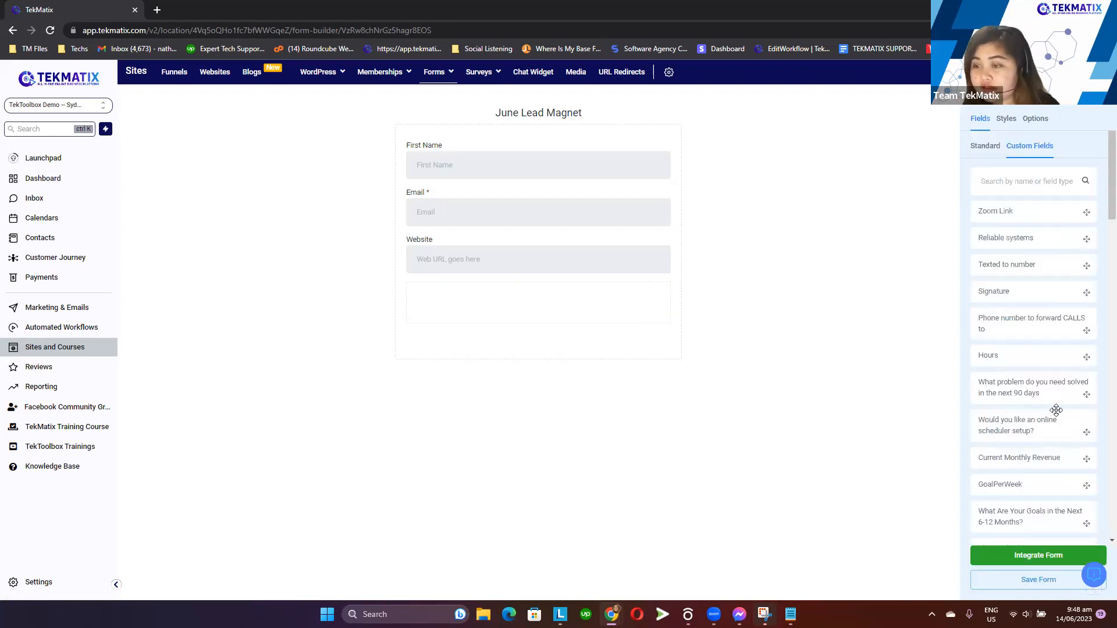
drag(1060, 427, 623, 312)
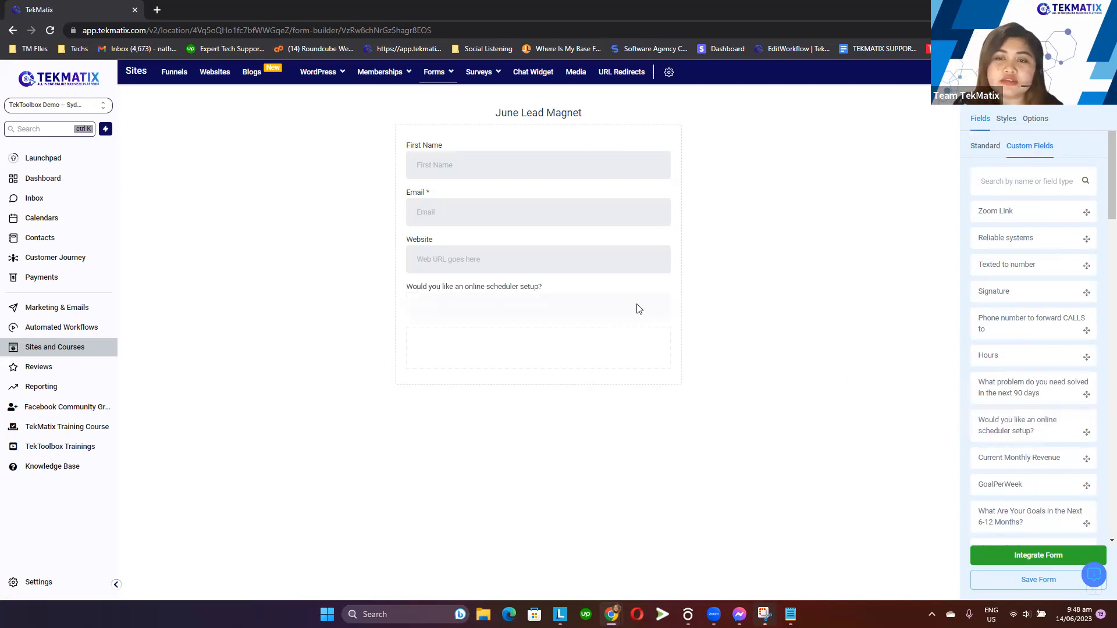
click(637, 305)
click(831, 282)
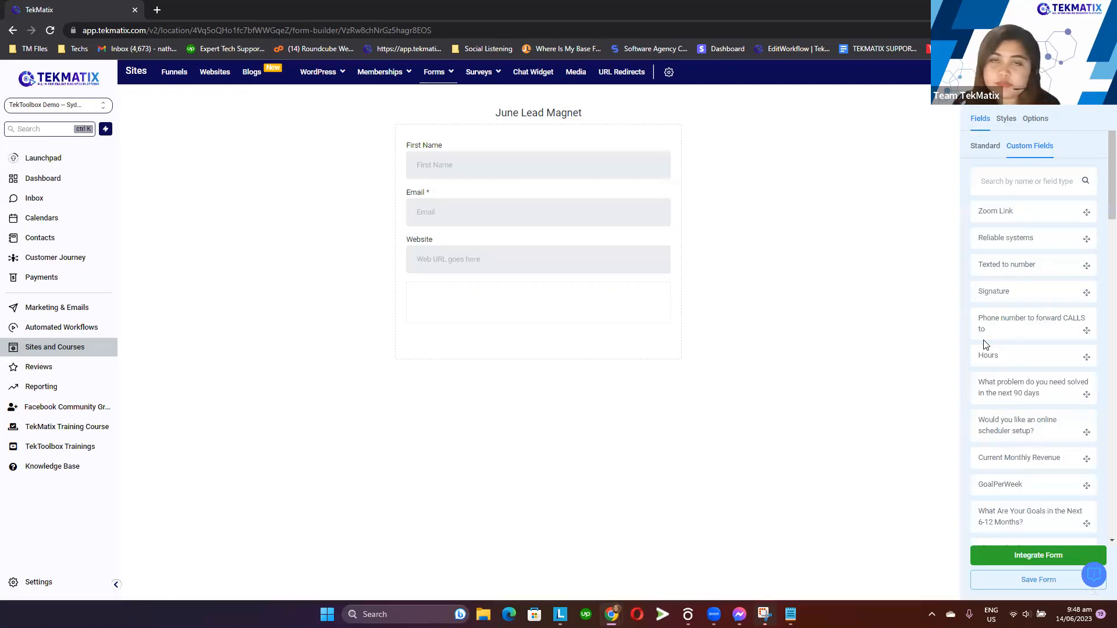
Open a new custom field dialog and preview the Single Line field type
scroll(996, 347, down, 4)
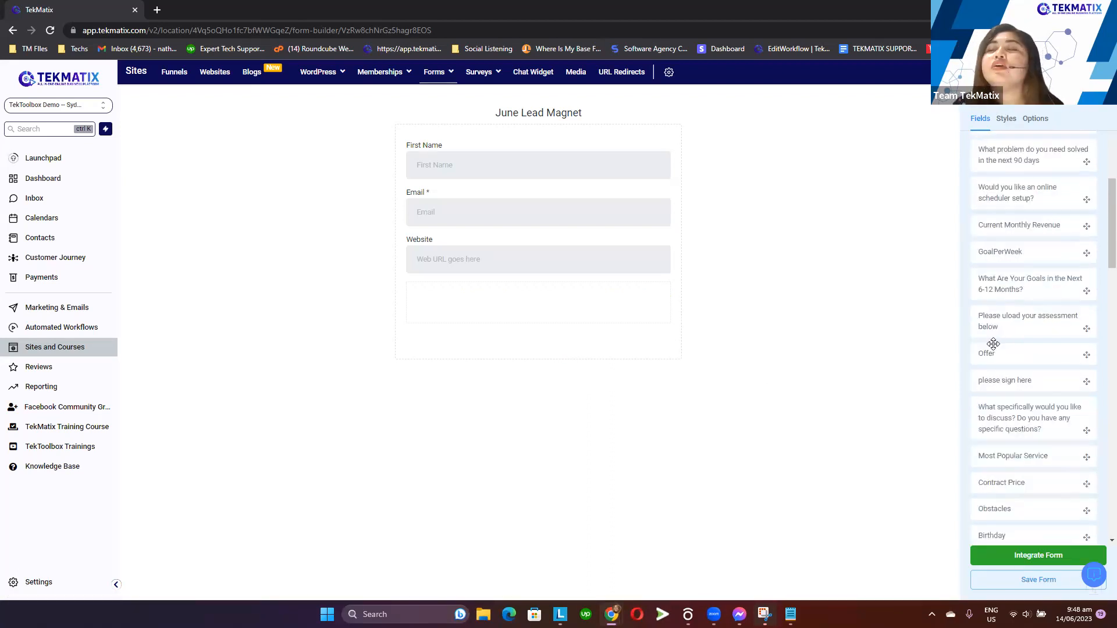
scroll(993, 343, down, 10)
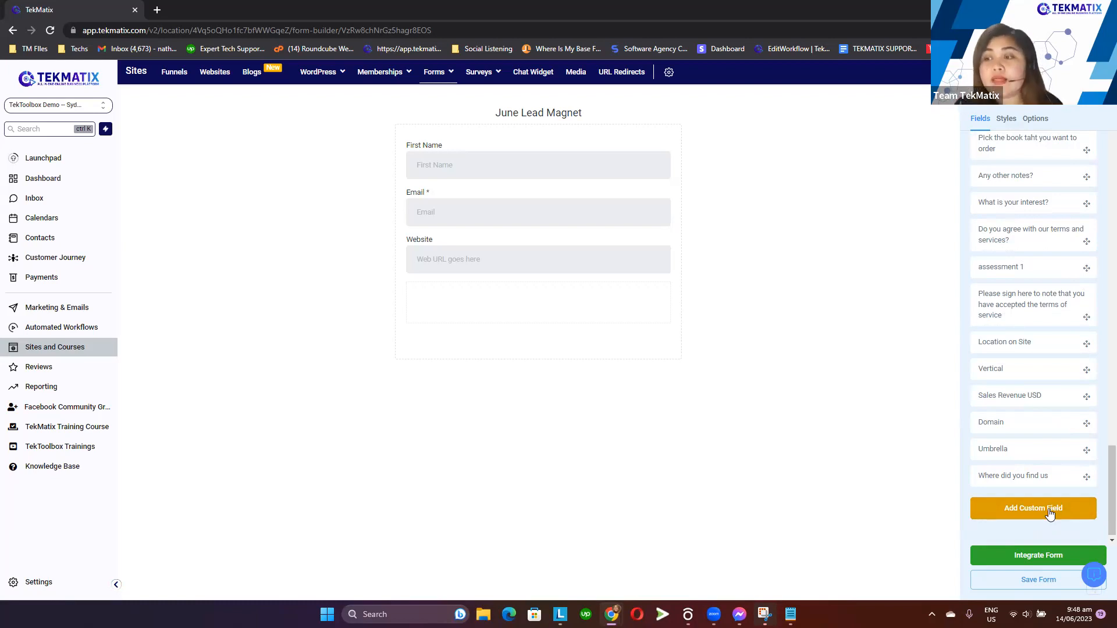
click(1049, 513)
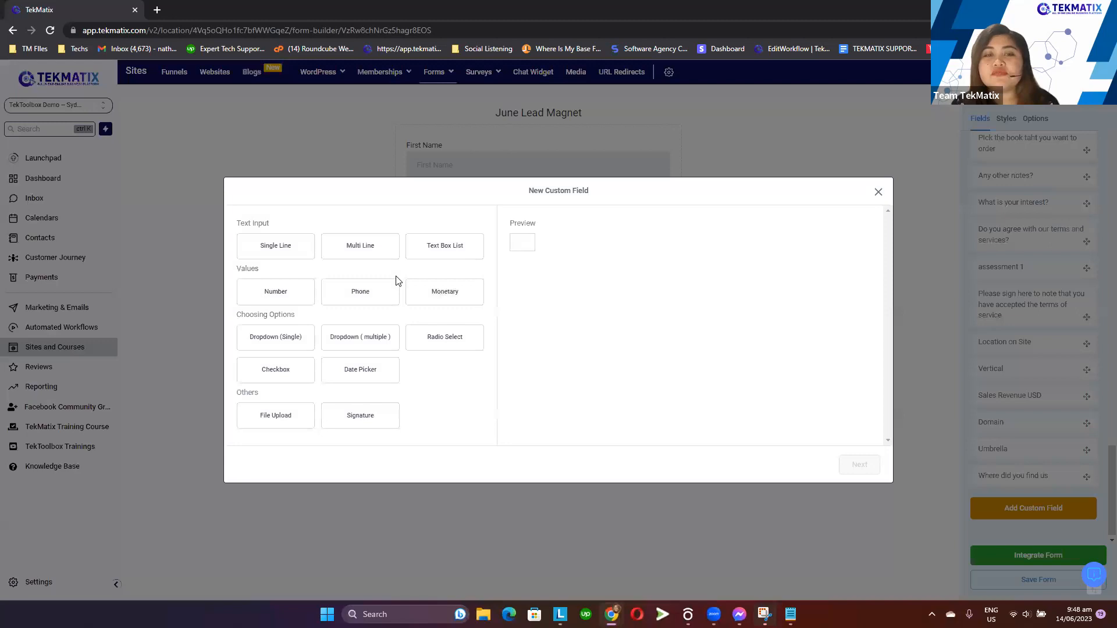
drag(286, 228, 236, 223)
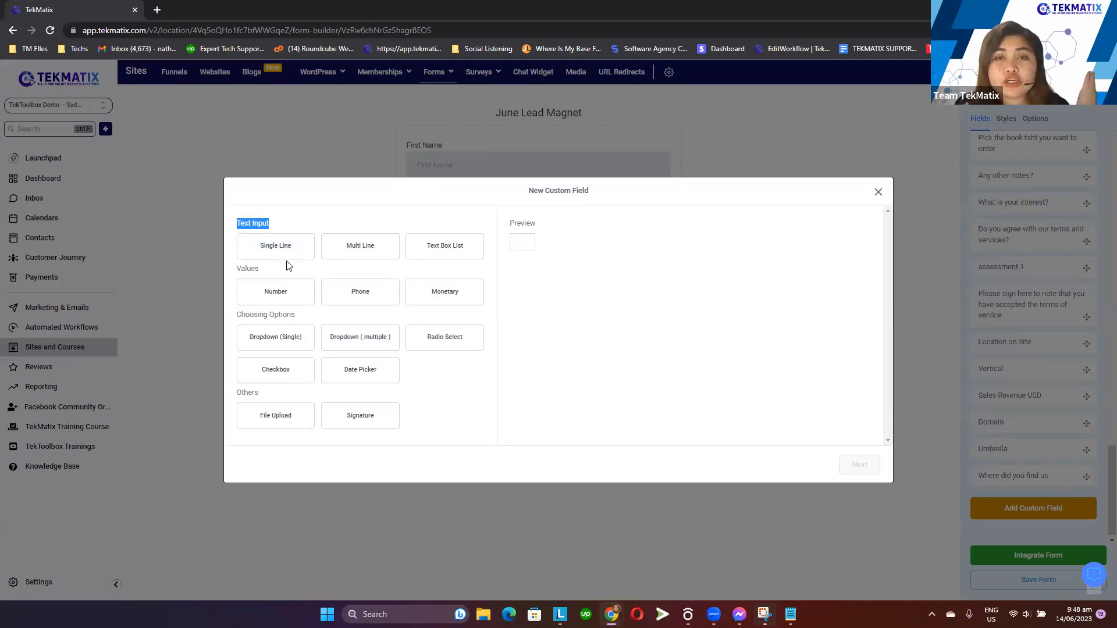
click(285, 245)
drag(509, 224, 516, 247)
click(586, 225)
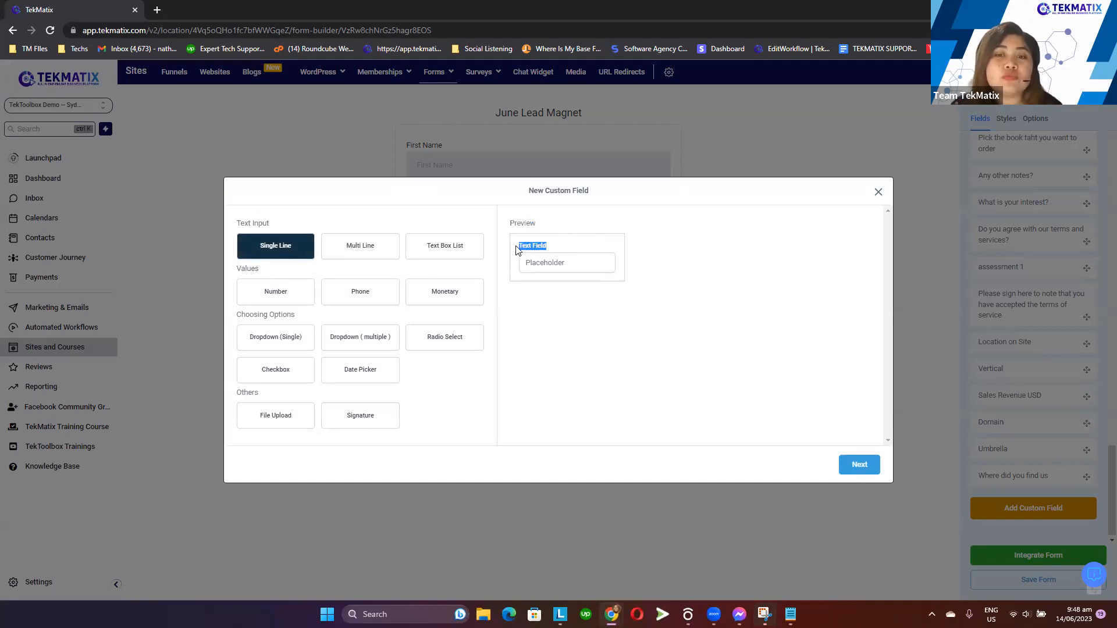
click(565, 248)
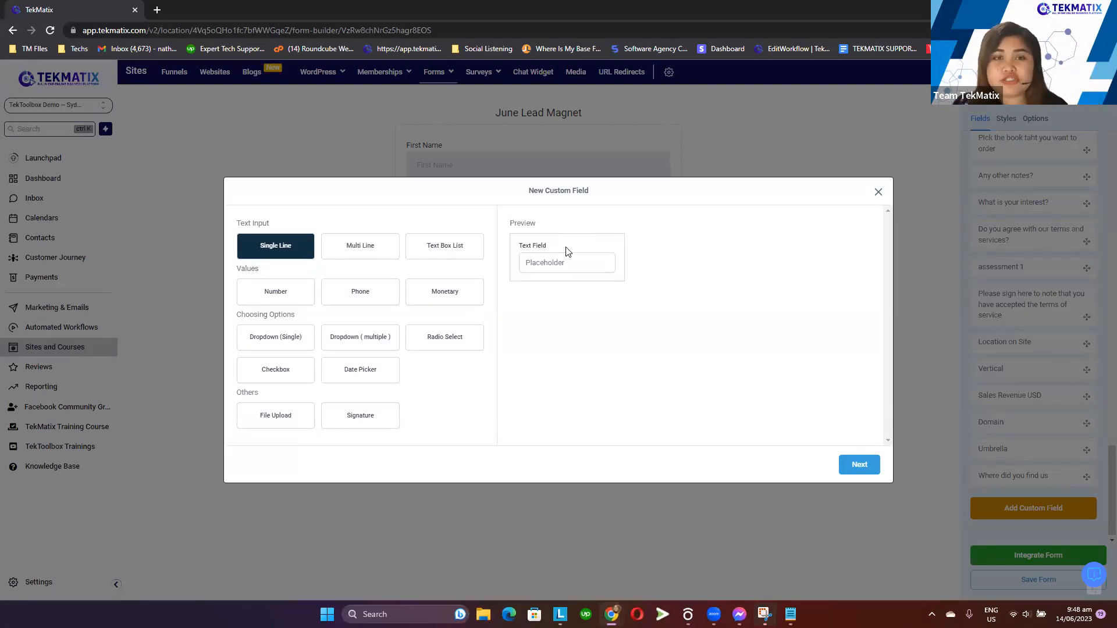
Choose the Checkbox type for the new custom field after previewing Multi Line and Dropdown (Single)
click(364, 251)
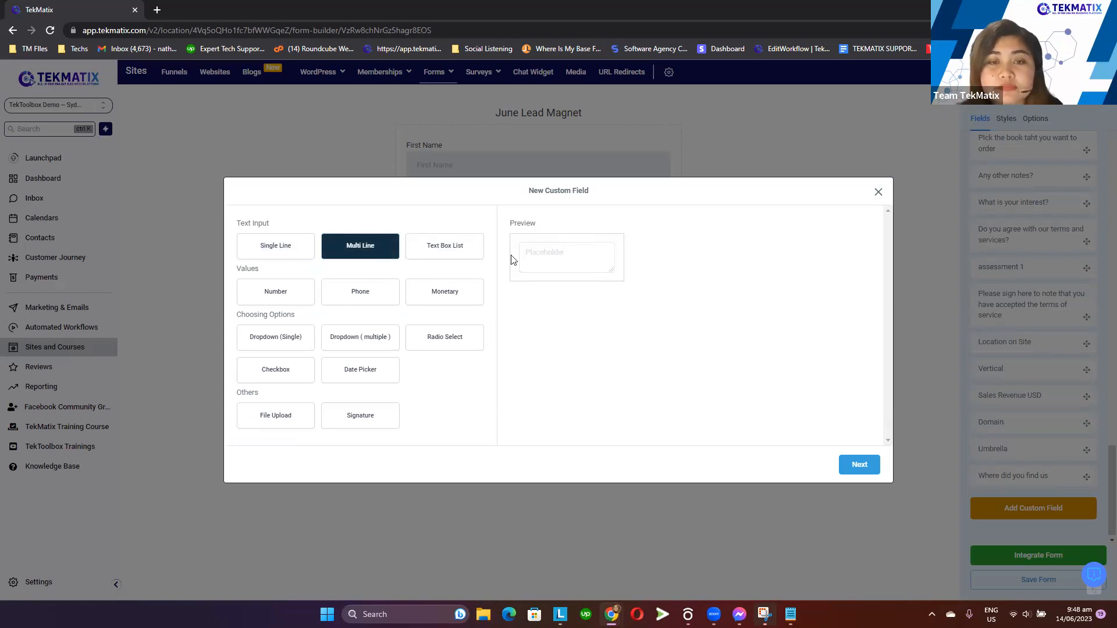
click(280, 381)
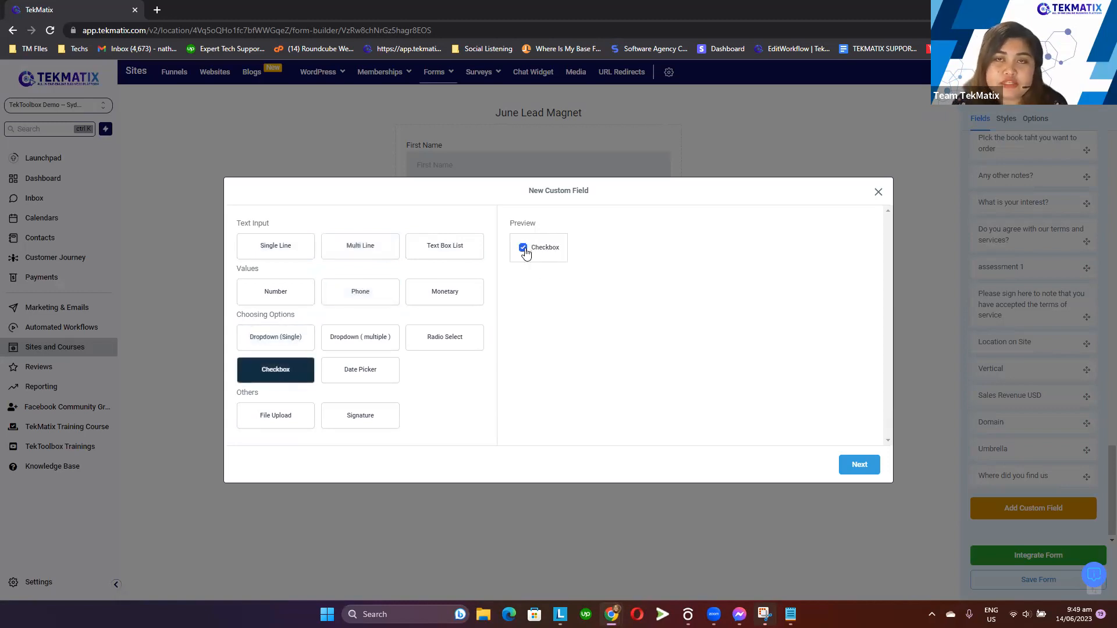
click(294, 341)
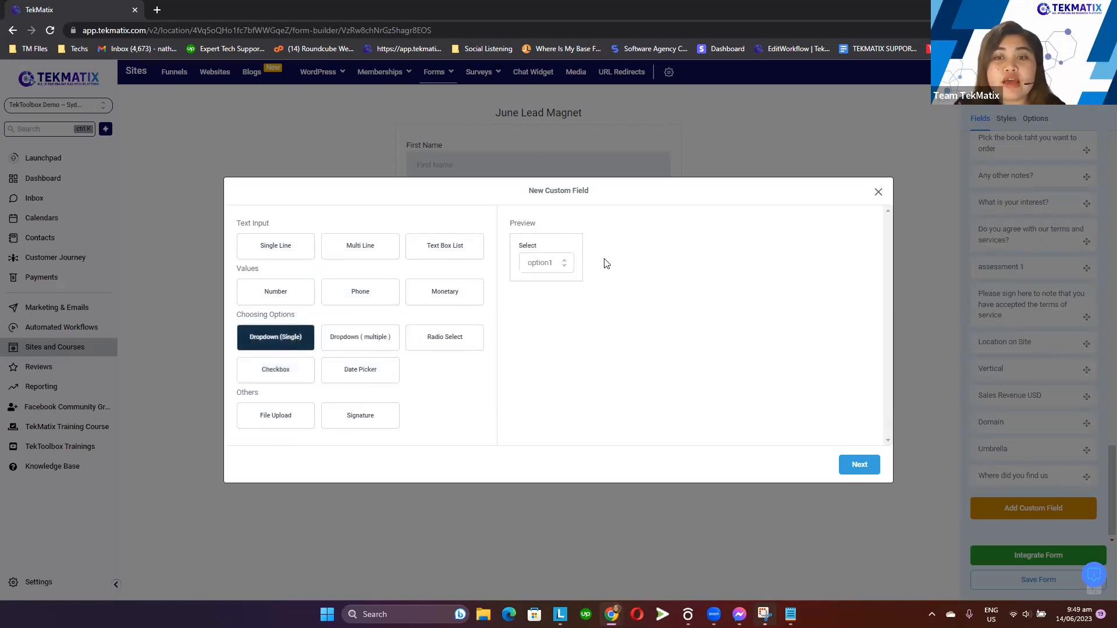
click(567, 265)
click(738, 331)
click(269, 372)
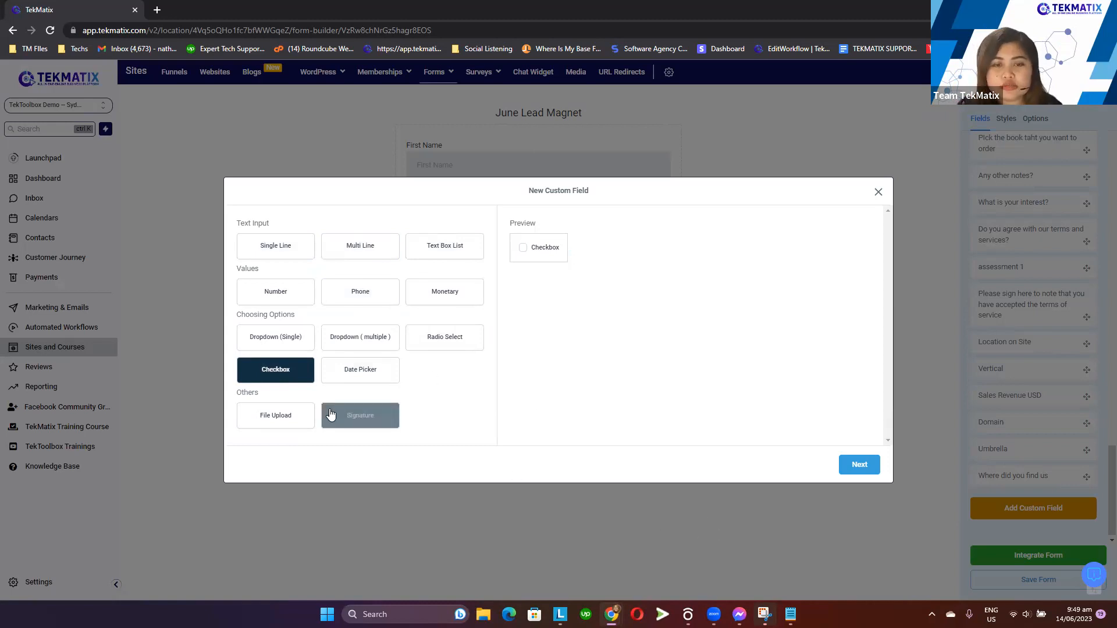
click(859, 465)
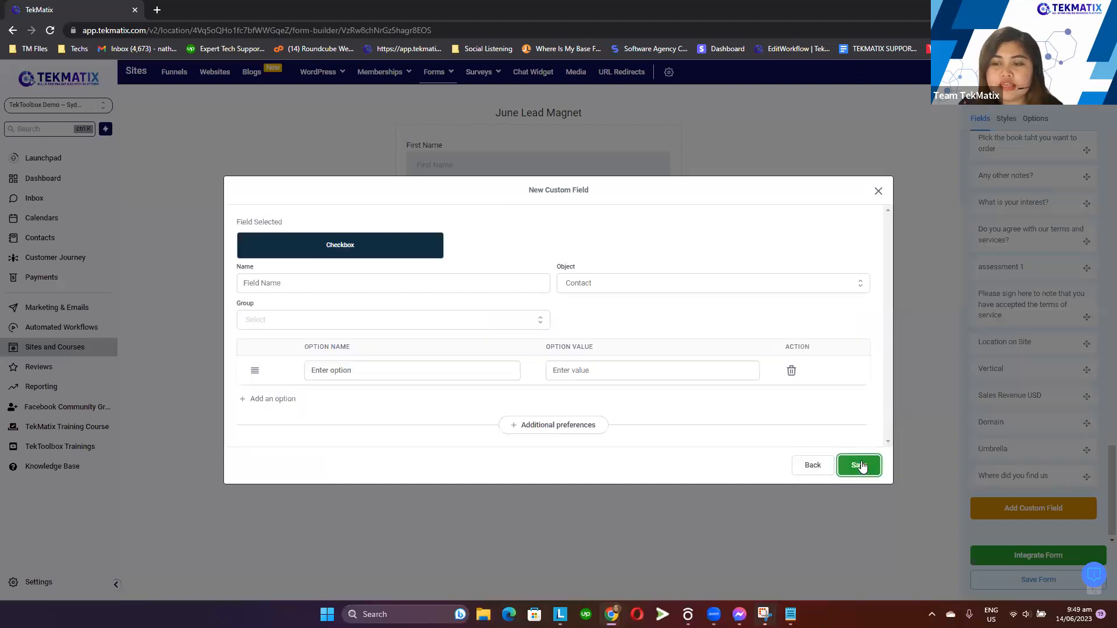
Name the custom field Where did you hear from Nat? and assign it to the Additional Info group
click(273, 282)
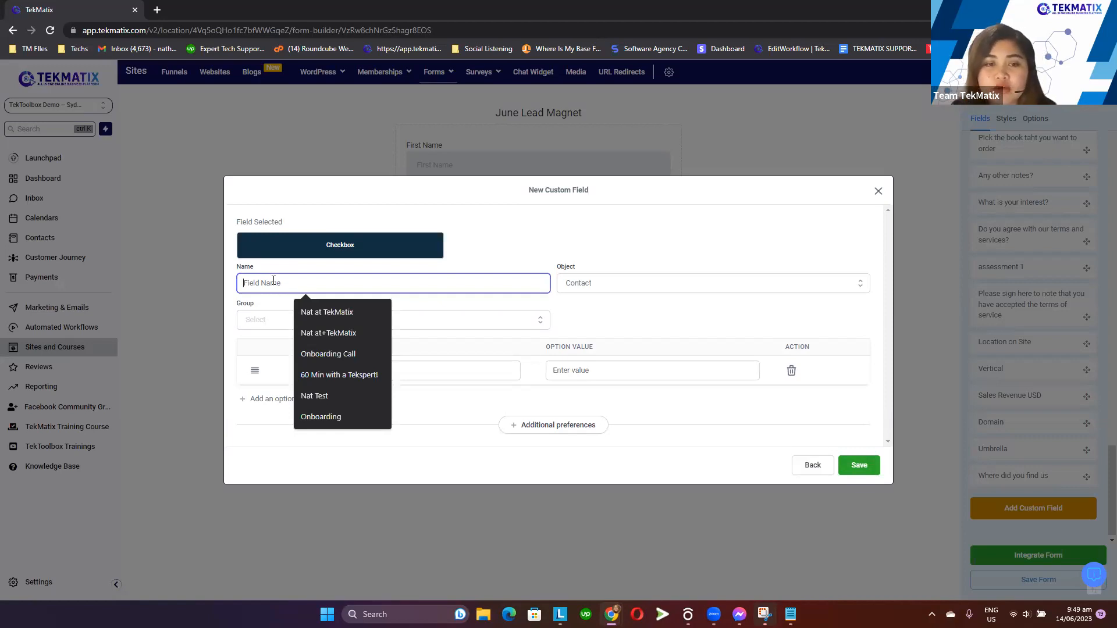
text(Wher)
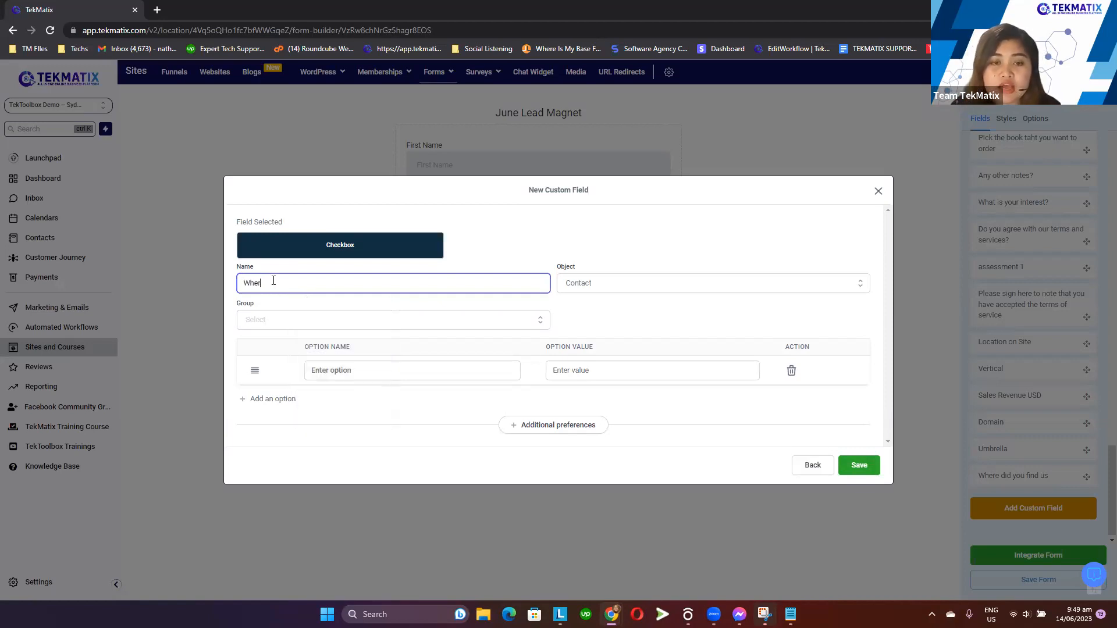
text(e did you)
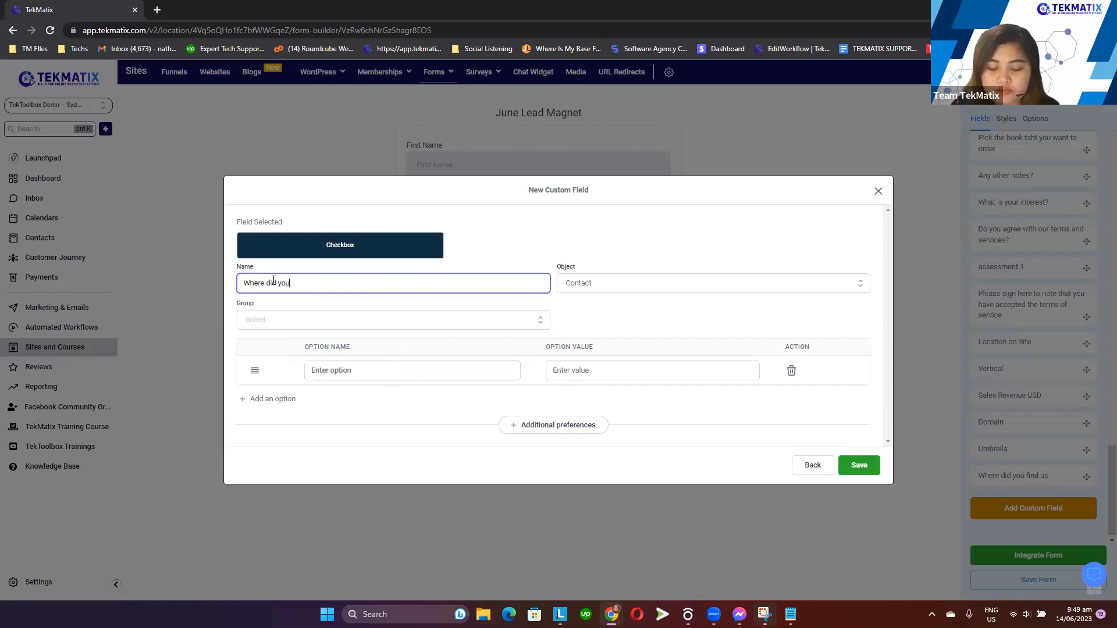
text( hear from Nat?)
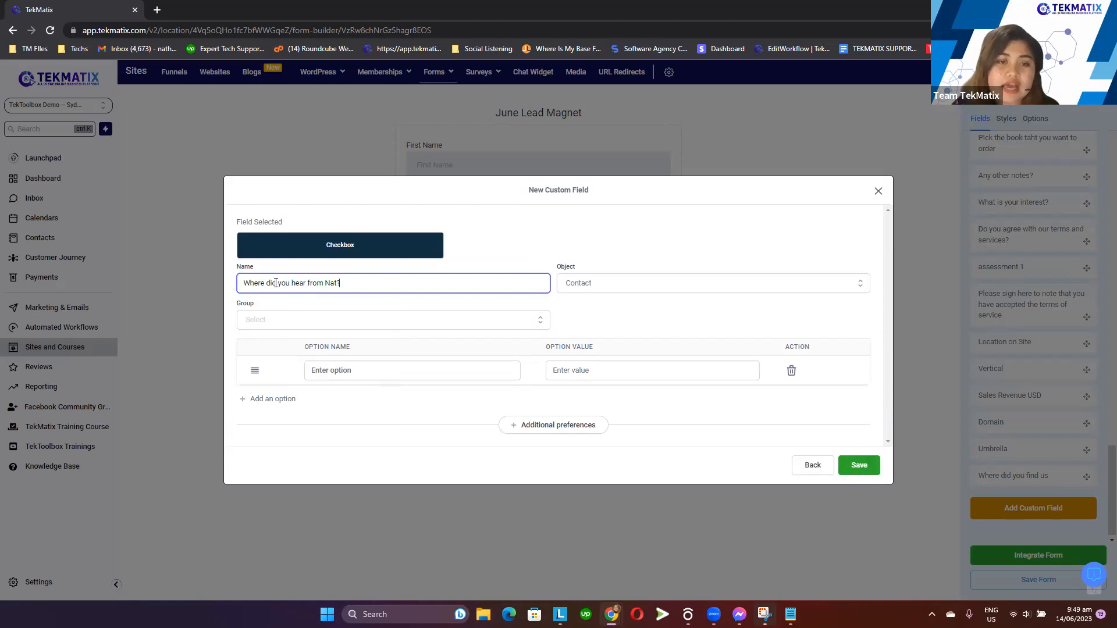
click(351, 322)
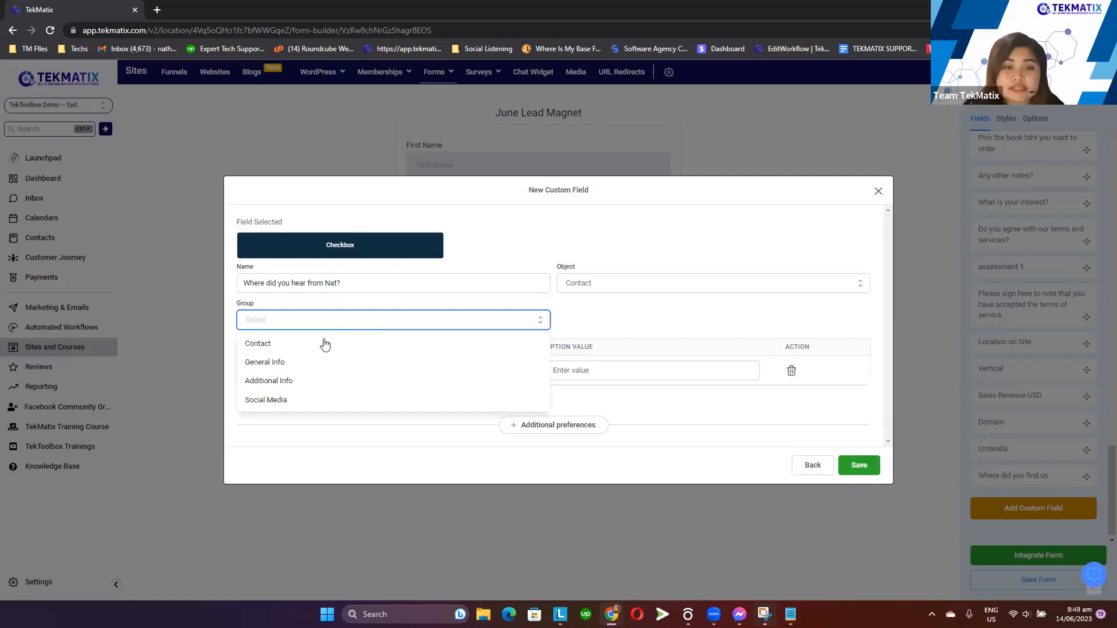
click(310, 384)
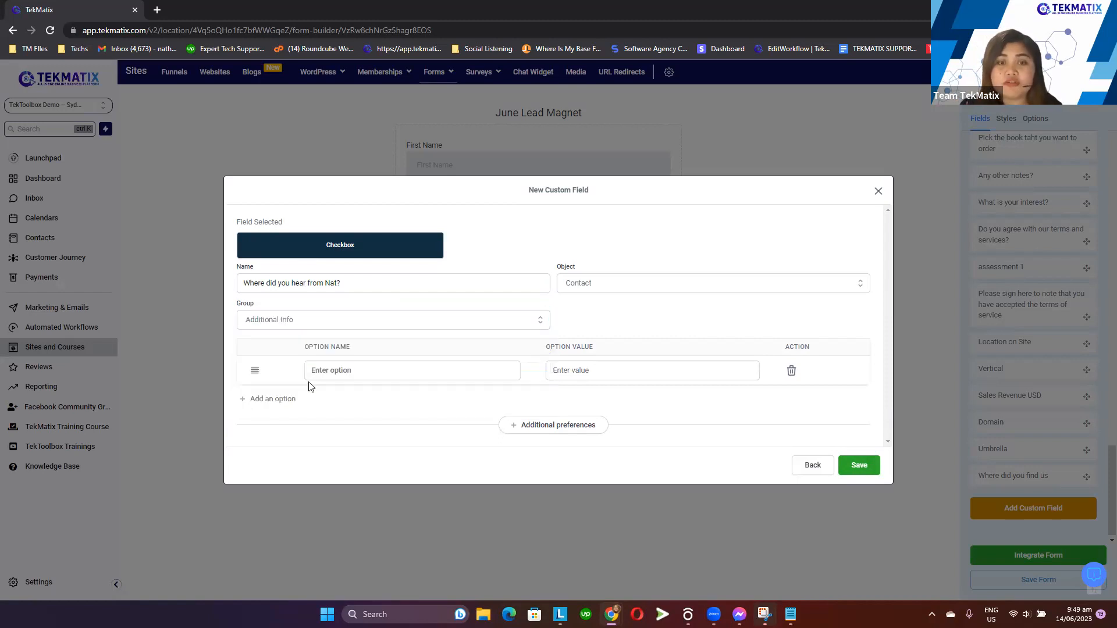
Add Facebook and Instagram as the checkbox field's first options
click(343, 371)
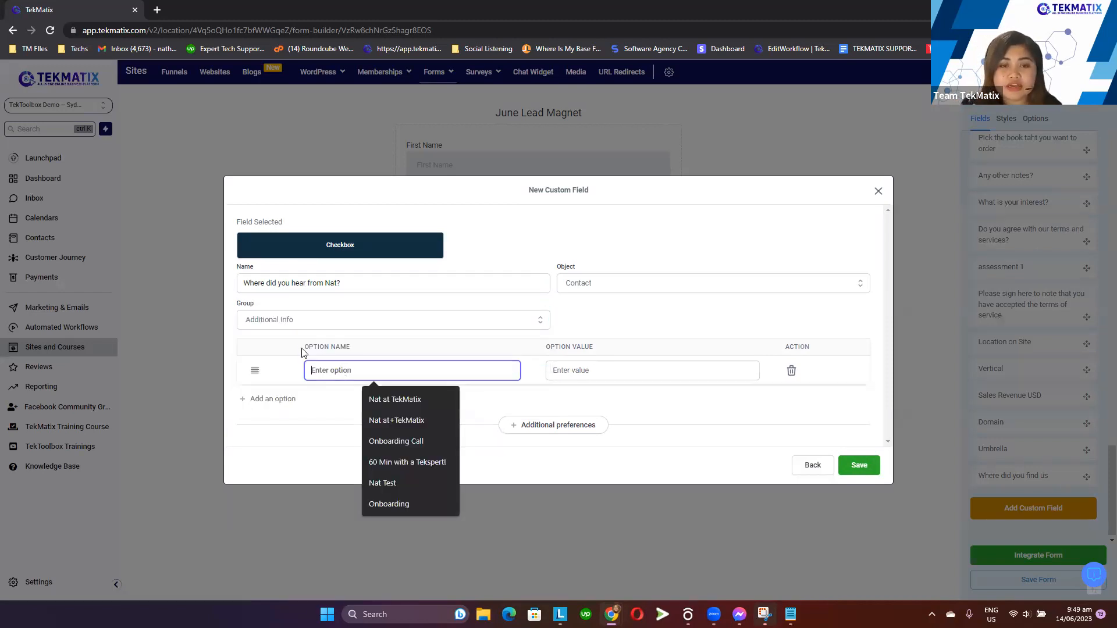
drag(302, 348, 355, 352)
click(356, 372)
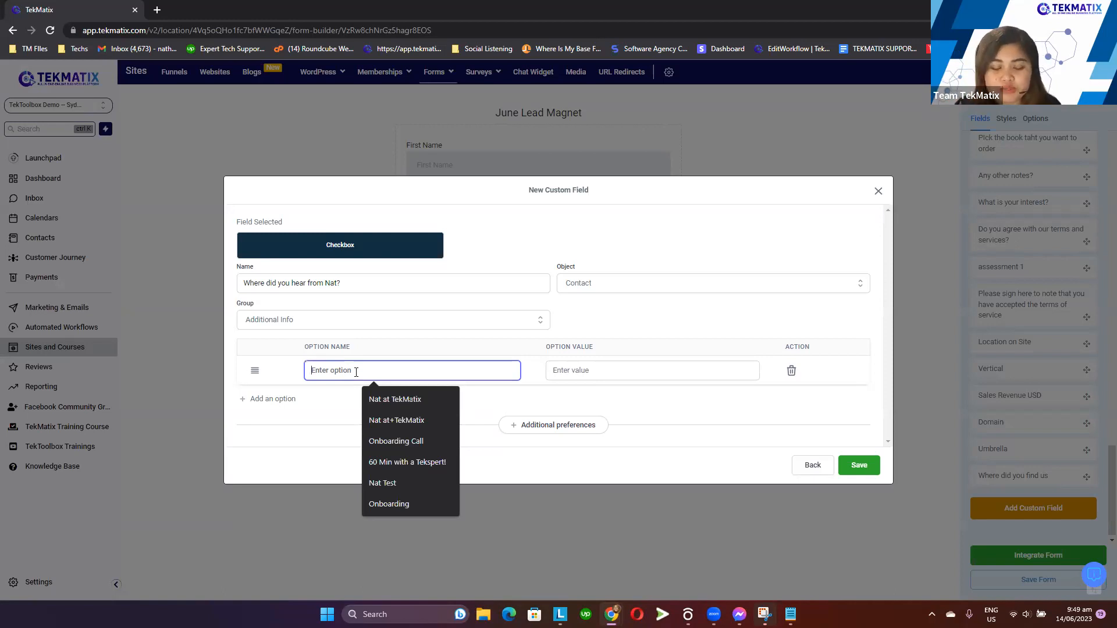
text(Faceboiok)
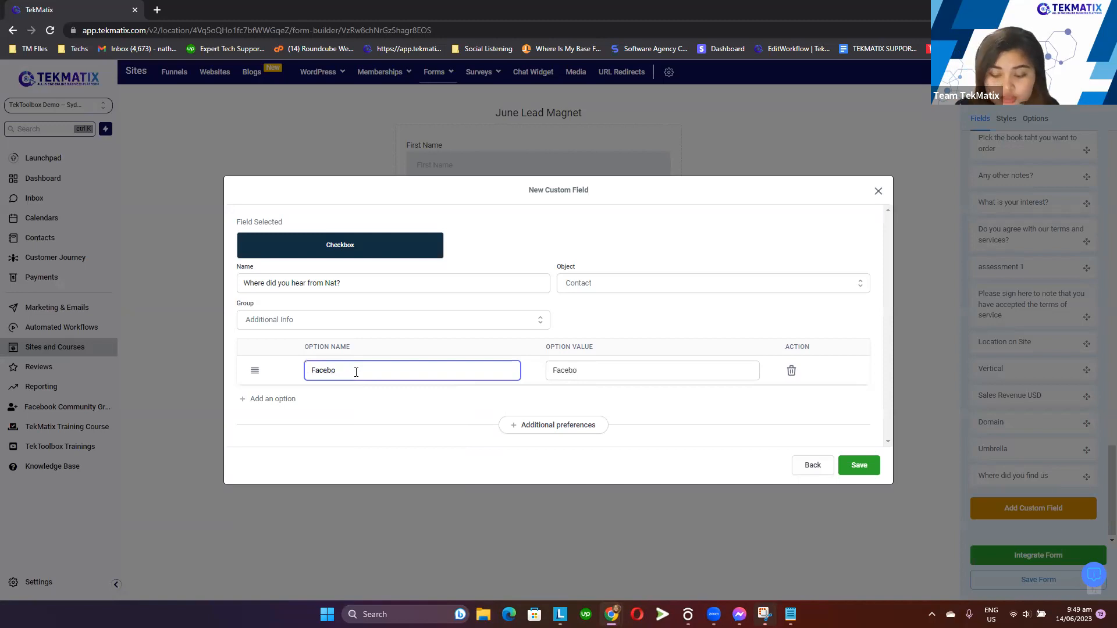
click(271, 399)
click(322, 385)
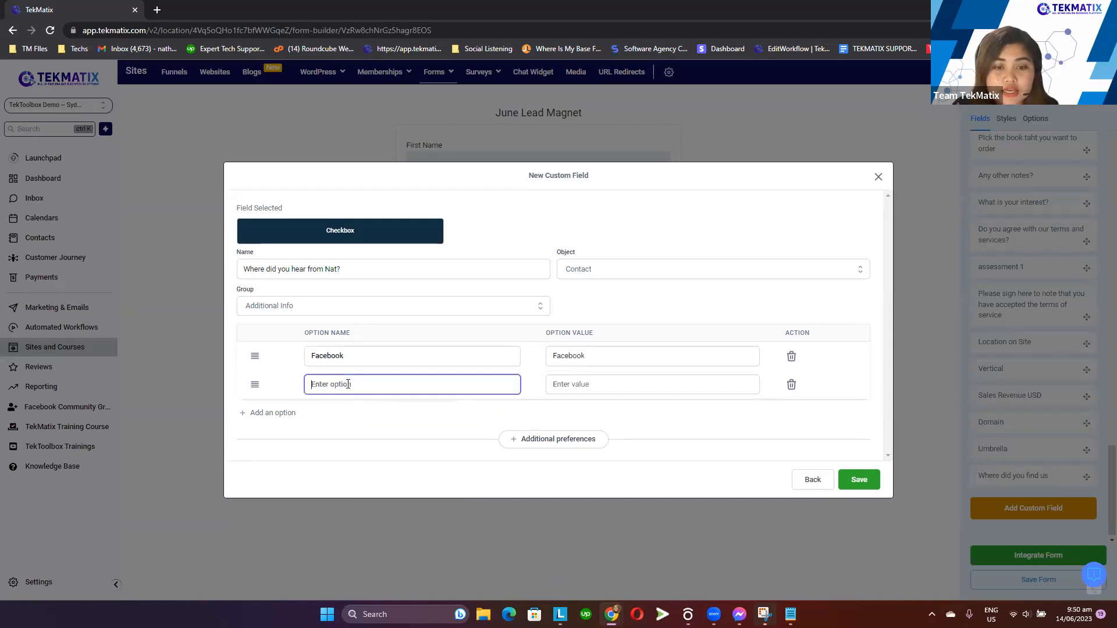
text(Instagram)
Add Website and Linked In as further checkbox options
click(288, 414)
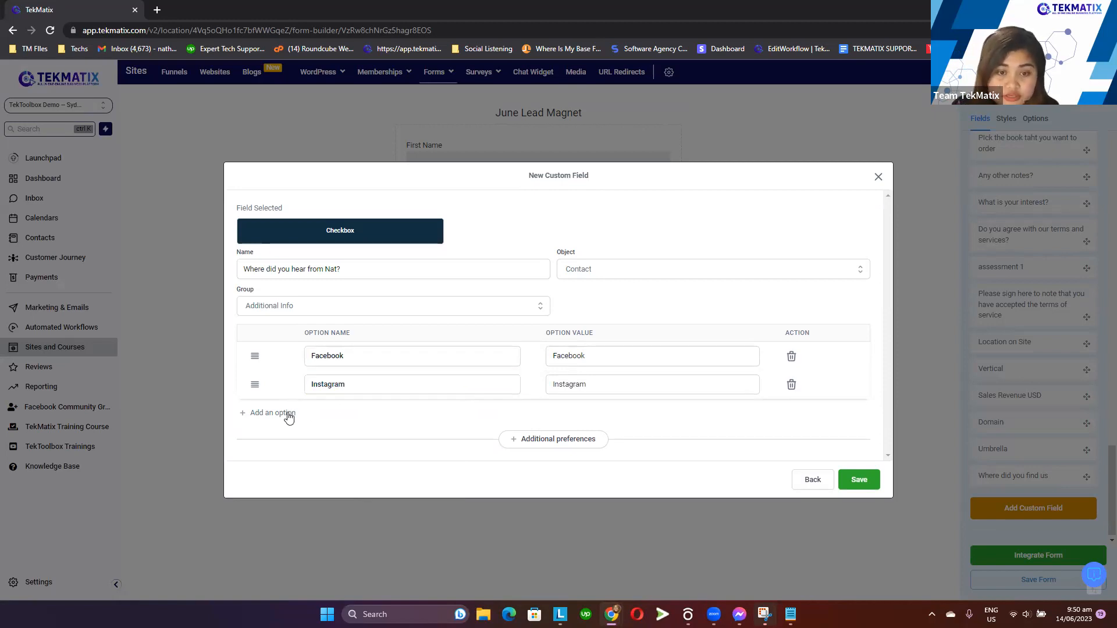
click(358, 401)
text(Website)
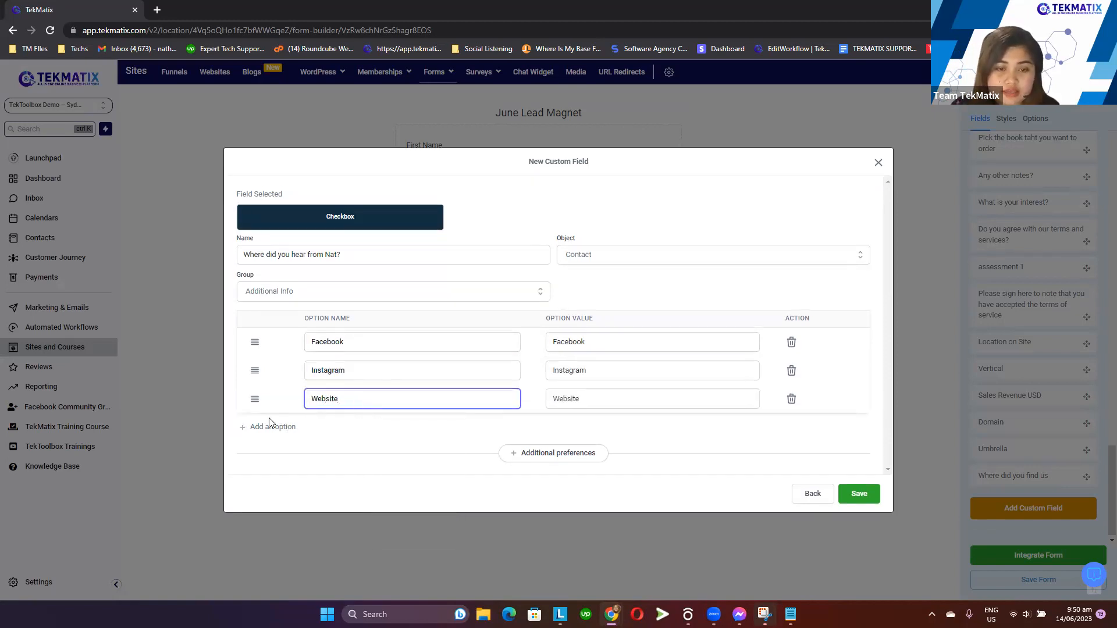
click(269, 425)
click(340, 414)
text(Linked Inn)
key(BackSpace)
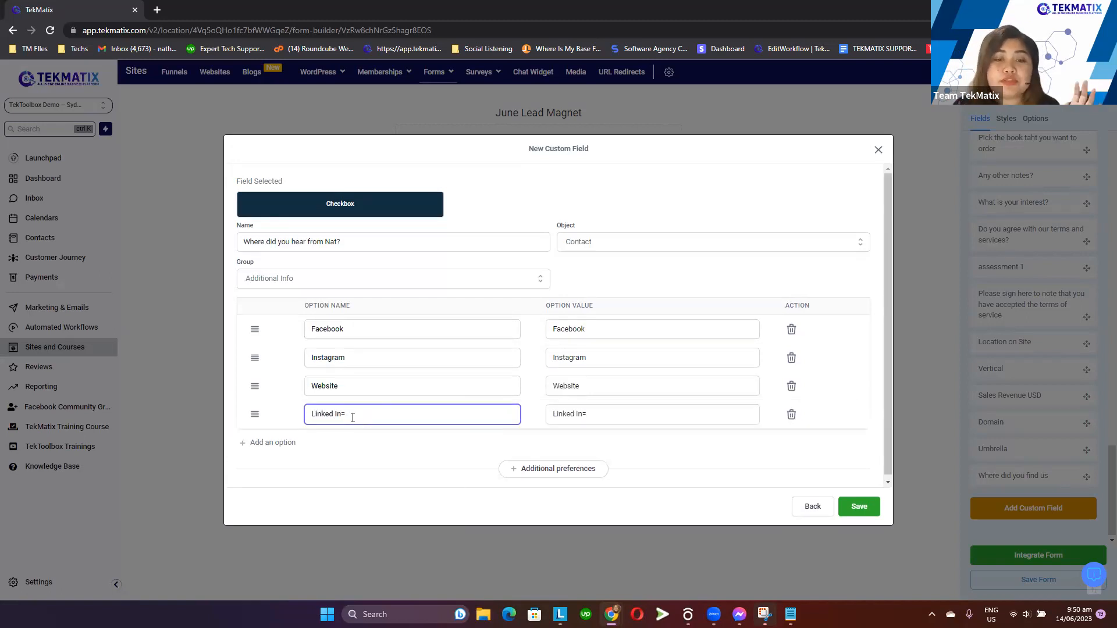
click(432, 470)
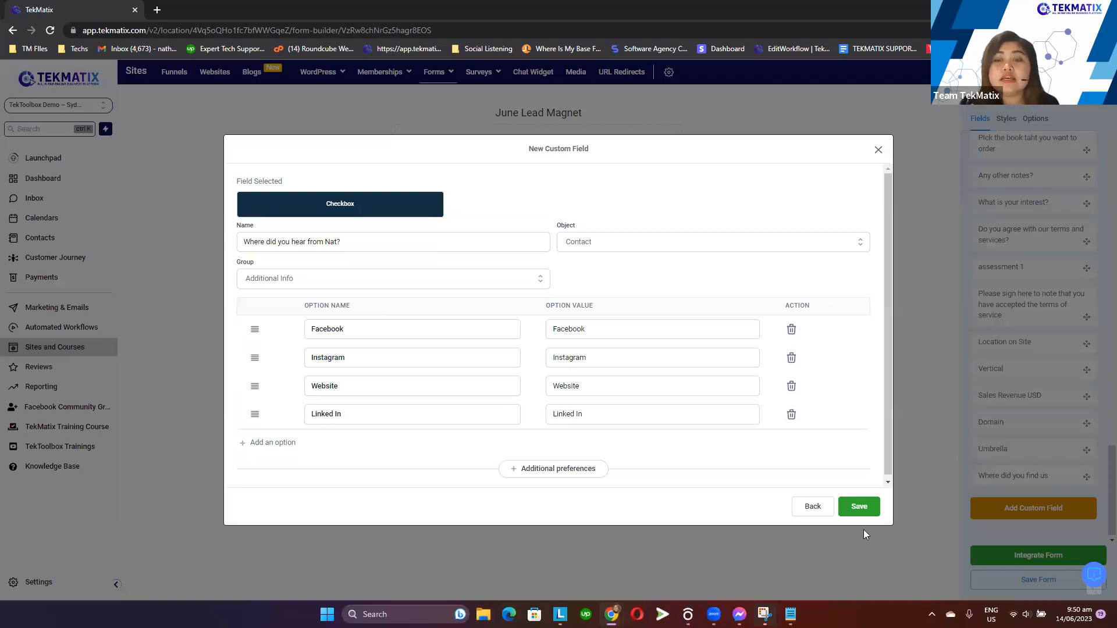
Save the new custom field and place it on the form below the Website field
click(862, 511)
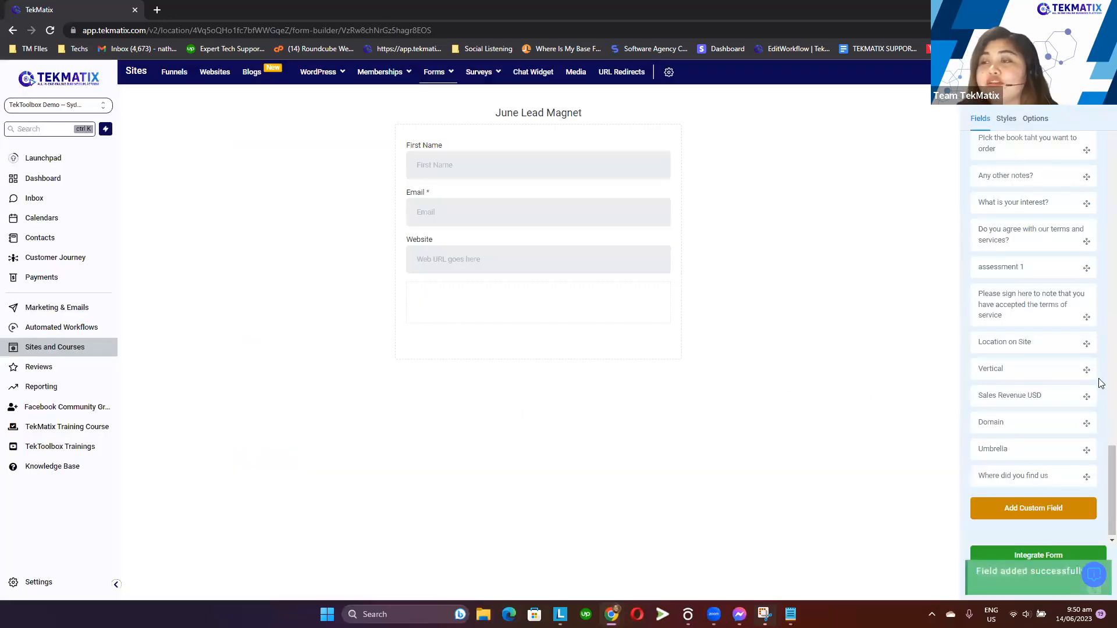
scroll(1035, 326, up, 5)
scroll(1030, 382, down, 6)
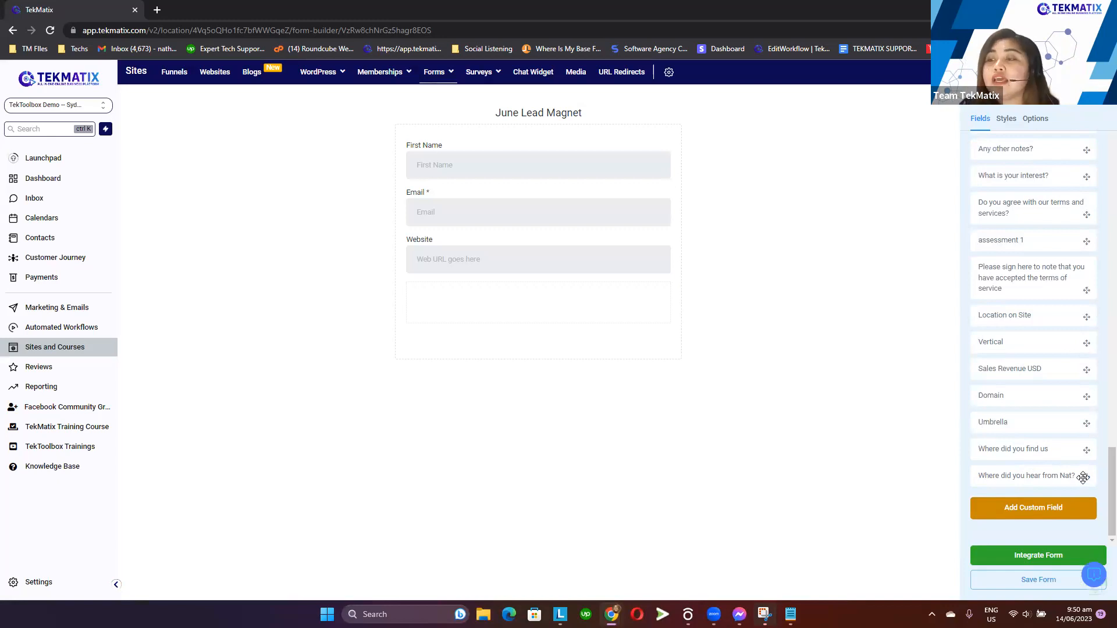
drag(1085, 476, 567, 298)
click(488, 335)
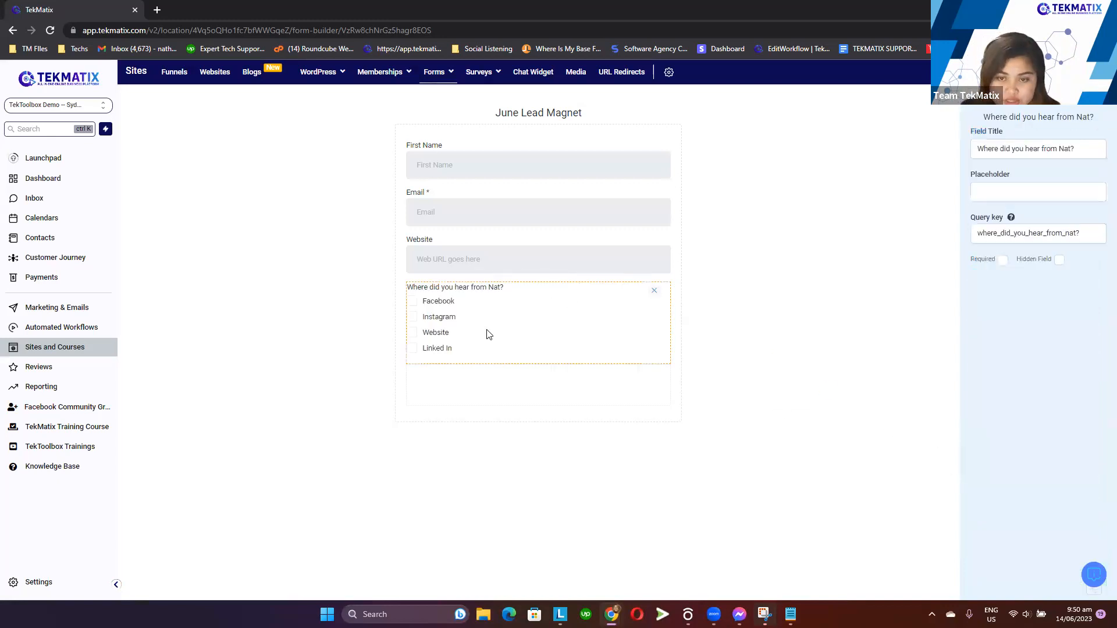
click(907, 327)
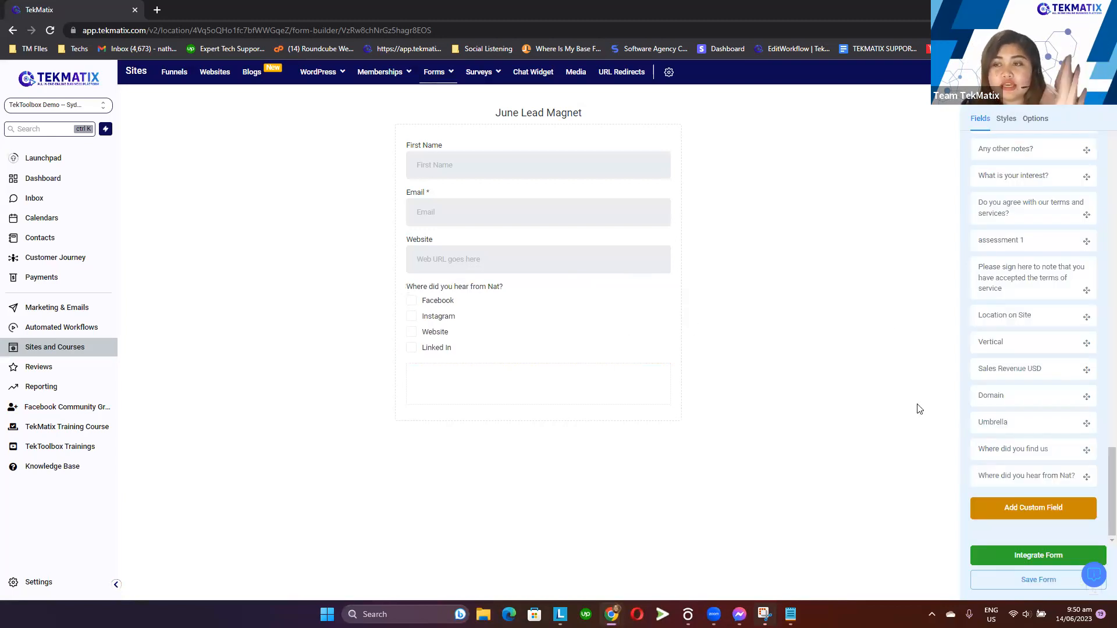
Add a Button element from the standard fields below the Where did you hear from Nat? checkbox field
scroll(1016, 396, up, 5)
scroll(1016, 411, up, 15)
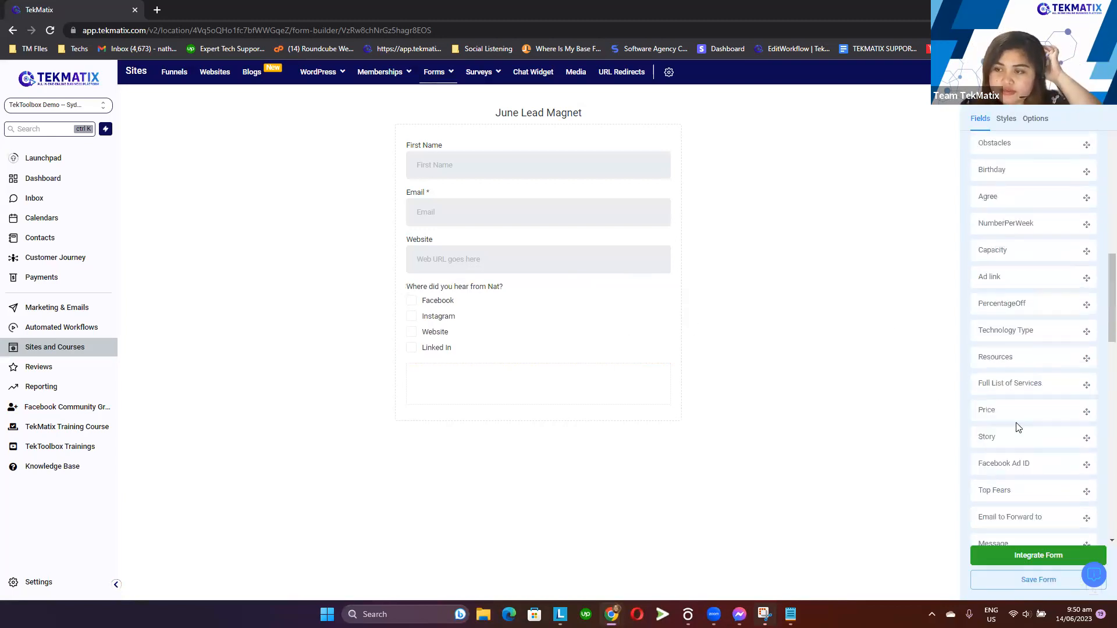
click(985, 152)
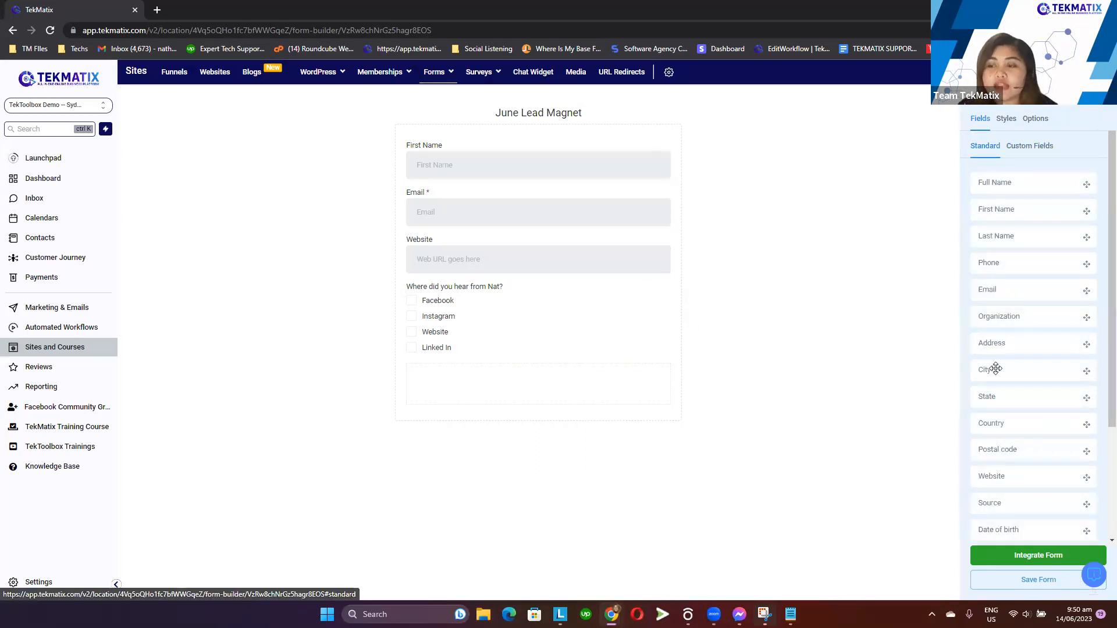
scroll(992, 367, down, 3)
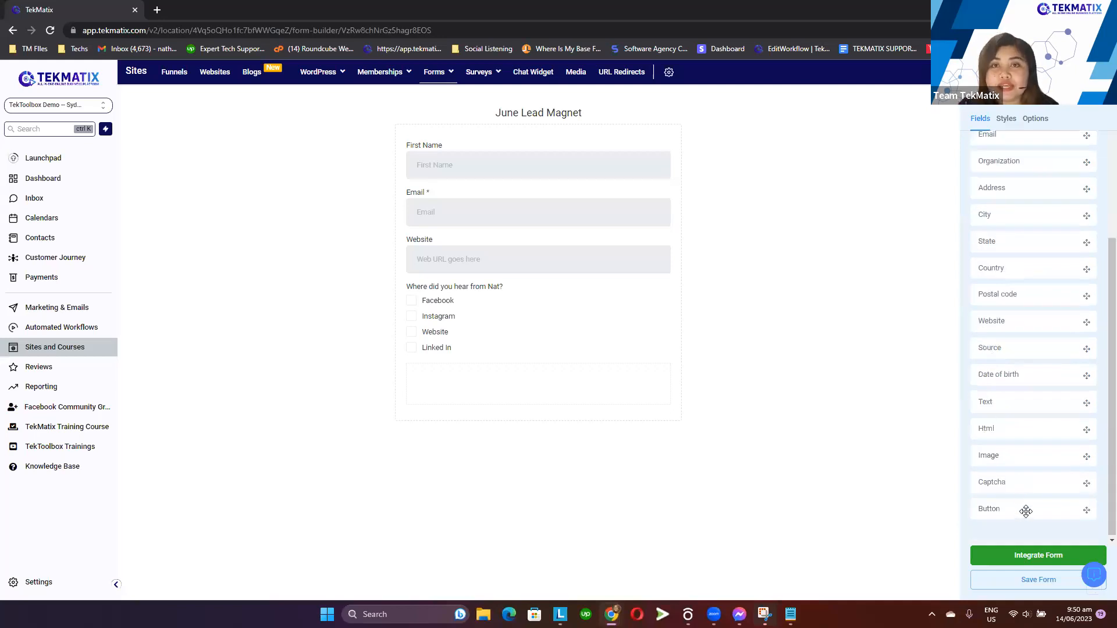
scroll(1012, 407, up, 5)
drag(966, 147, 1009, 147)
scroll(1046, 401, down, 3)
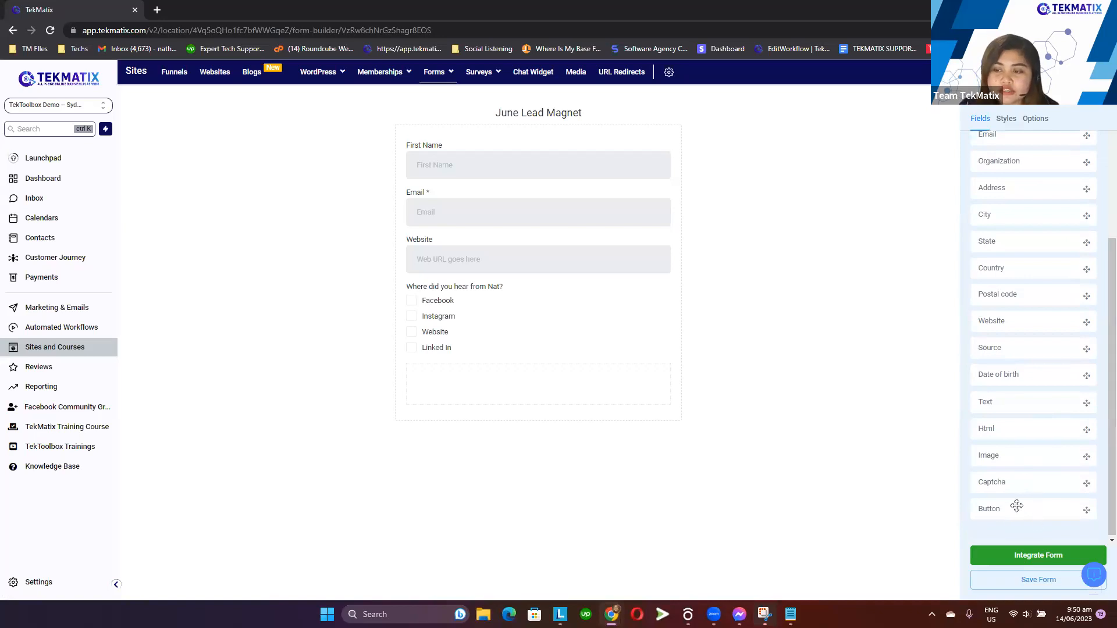
drag(1086, 510, 532, 378)
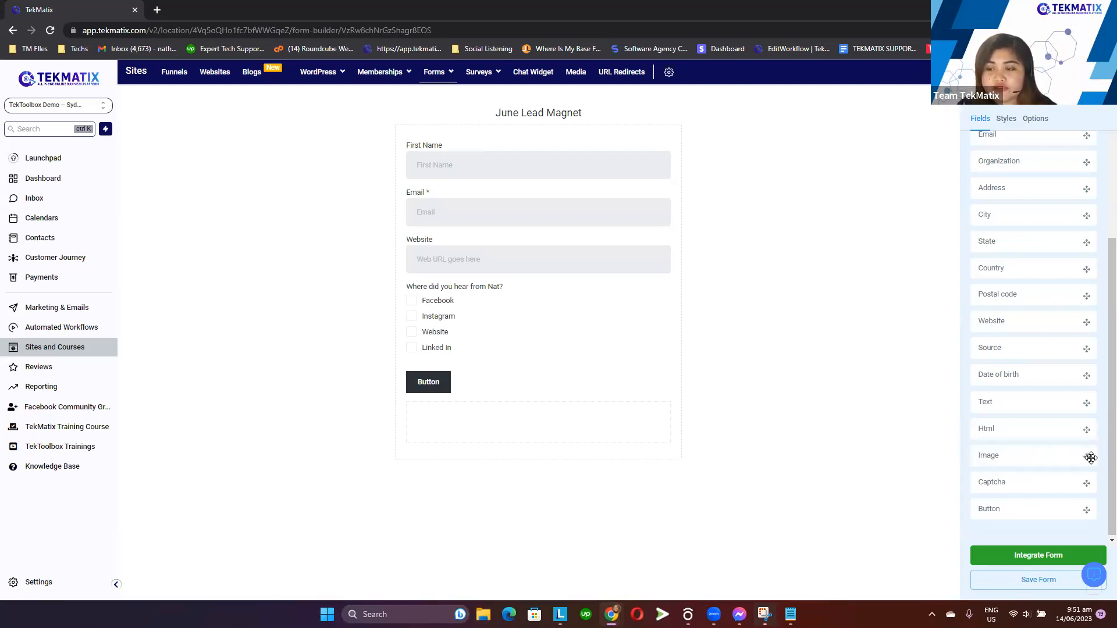
Place an image element at the top of the form with a TekMatix logo, then delete it
drag(1085, 458, 556, 147)
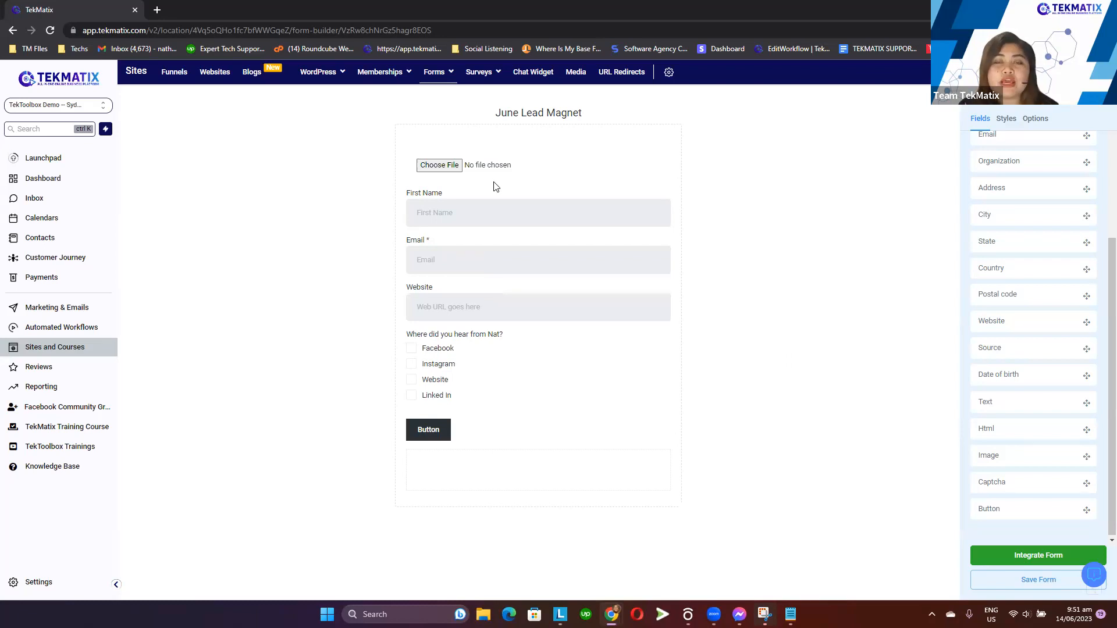
click(440, 166)
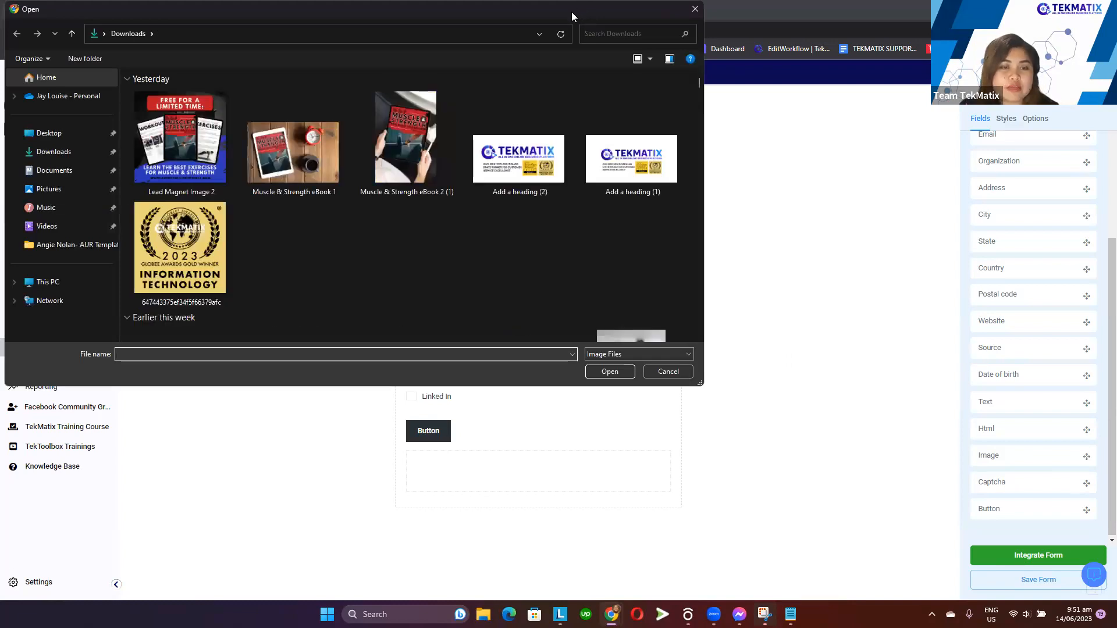
key(Escape)
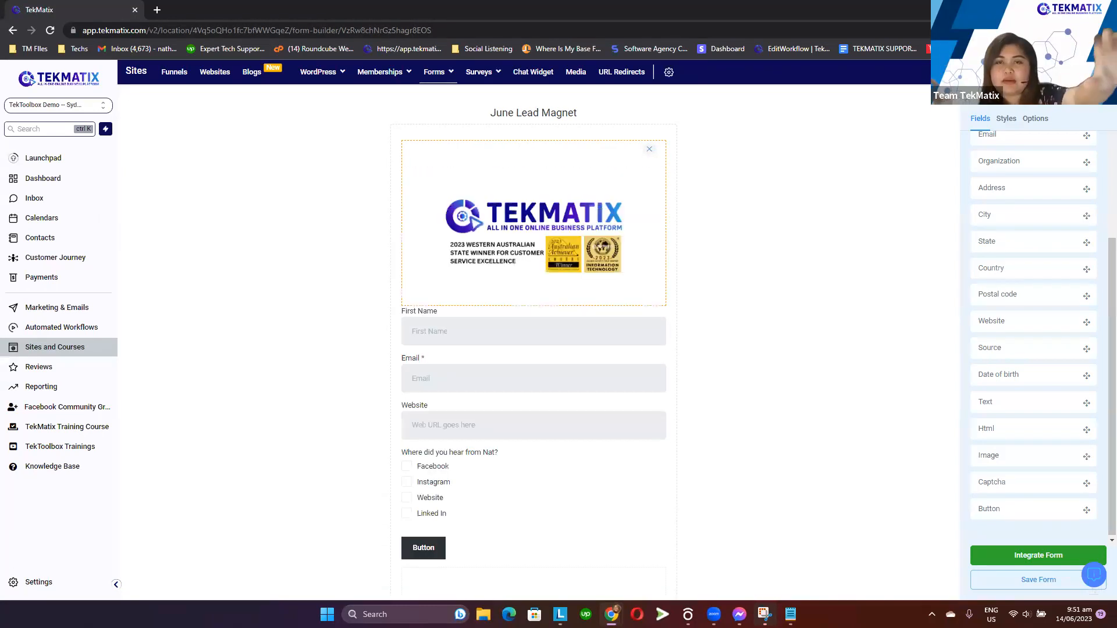
click(807, 335)
click(579, 224)
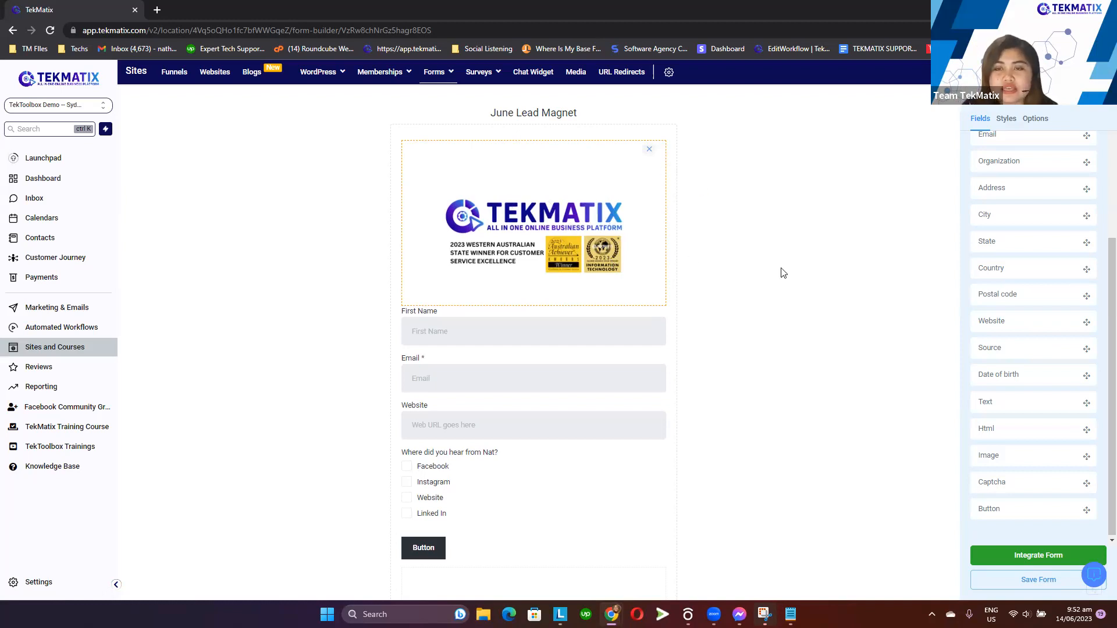
click(650, 150)
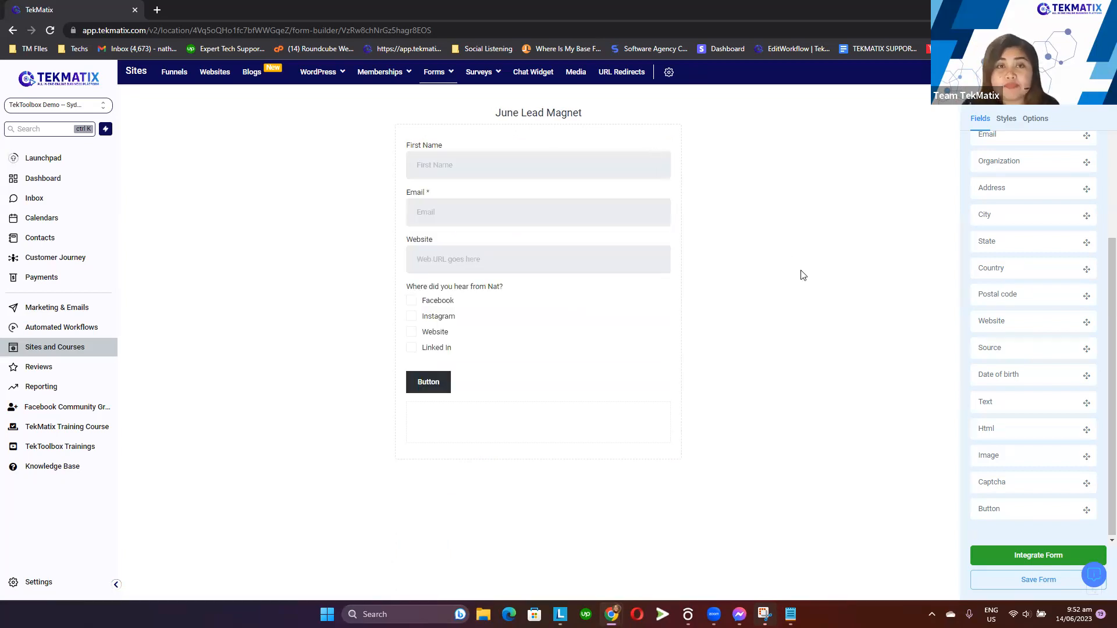
Add an image element at the top of the form and upload the TekMatix award logo into it
drag(1026, 456, 511, 149)
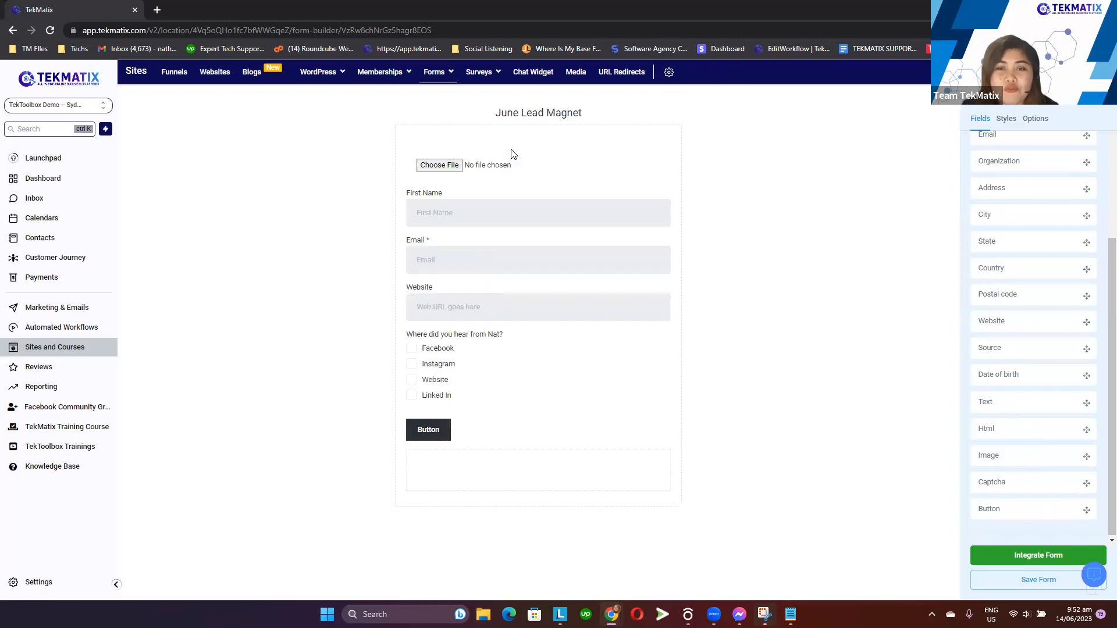
click(456, 167)
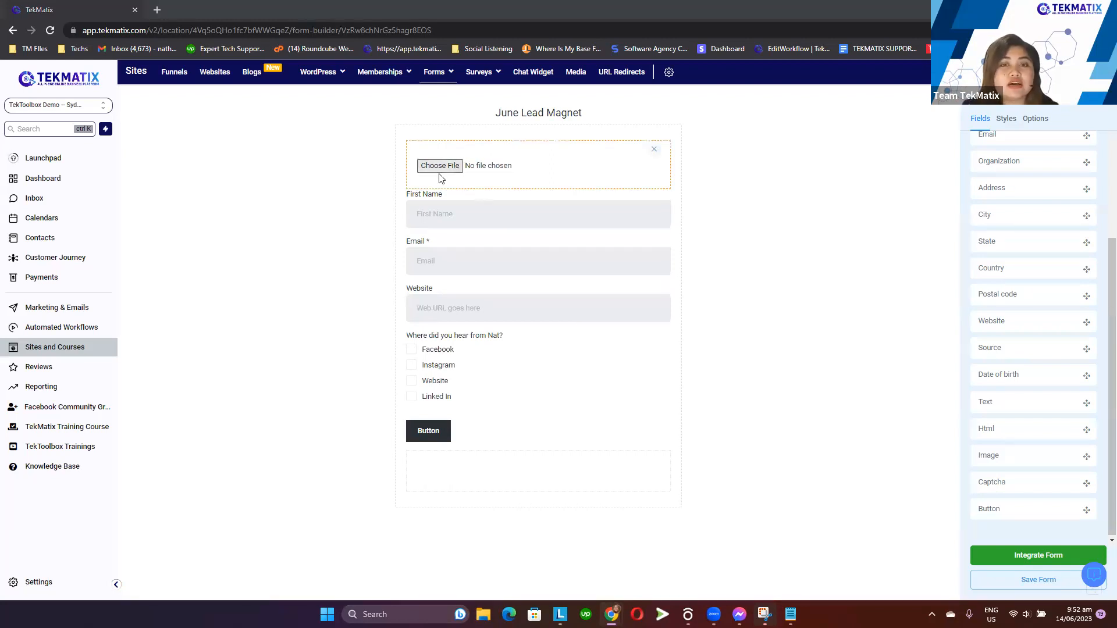
double_click(529, 170)
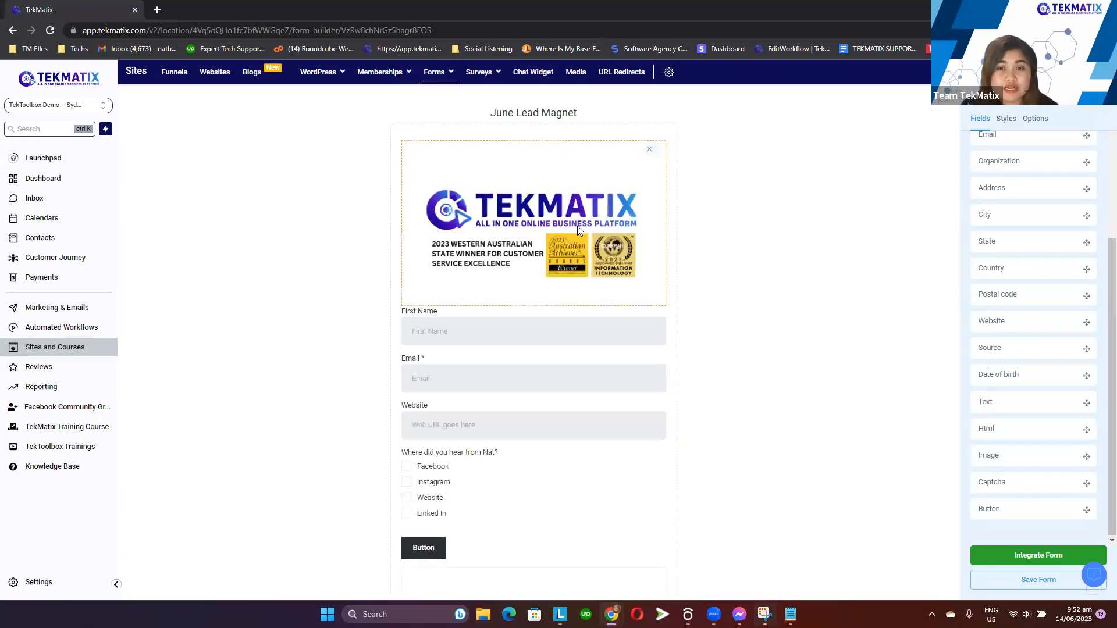
click(788, 297)
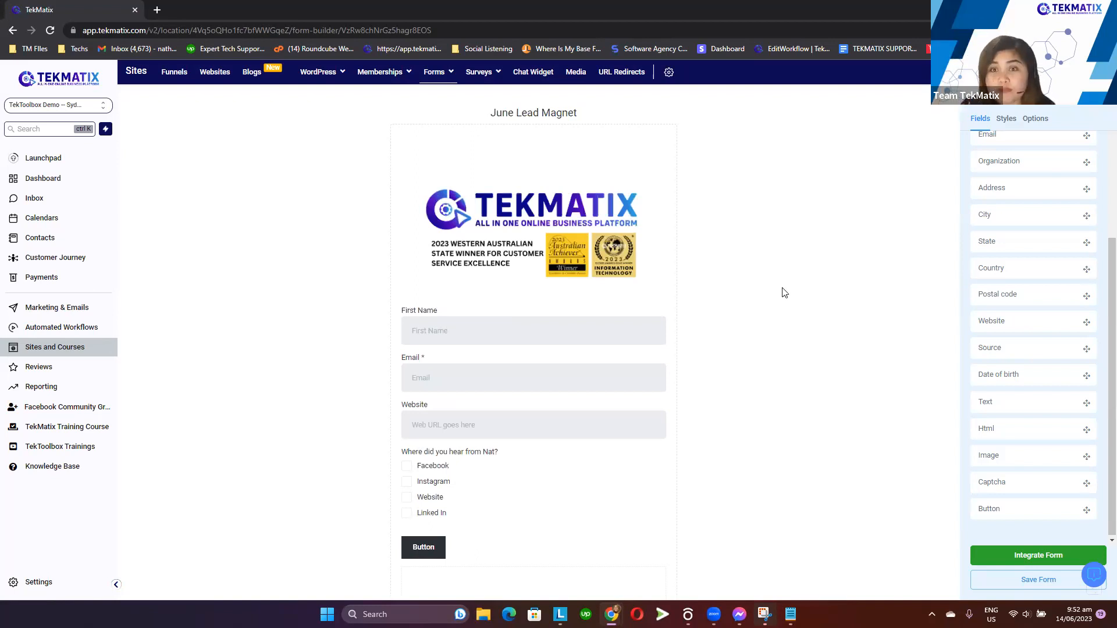
Change the button's text to SIGN ME UP
scroll(687, 357, down, 1)
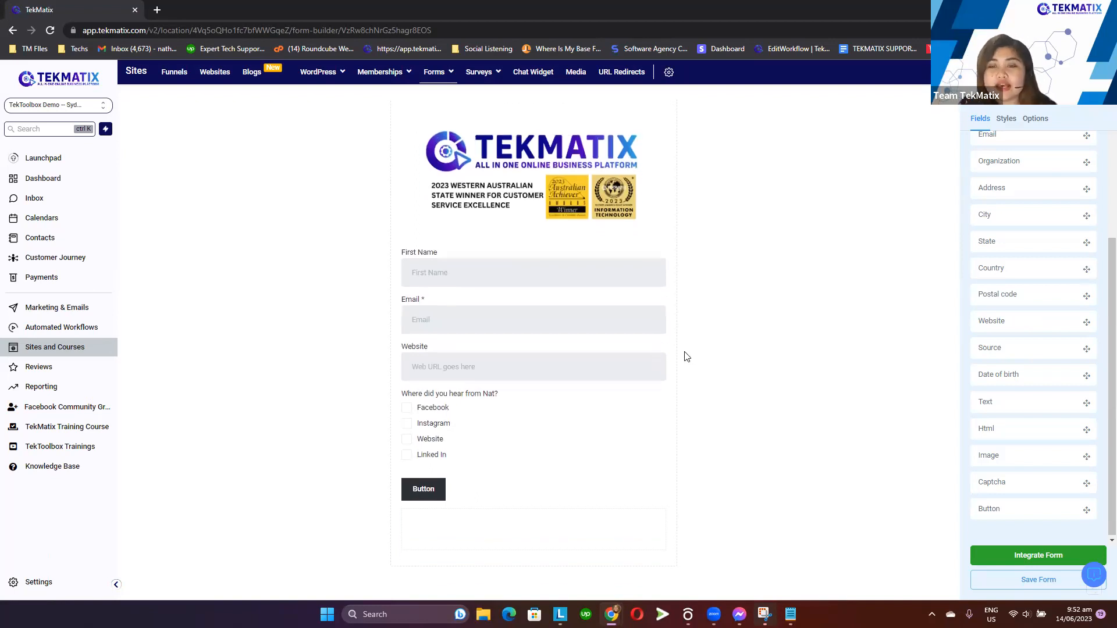
click(425, 493)
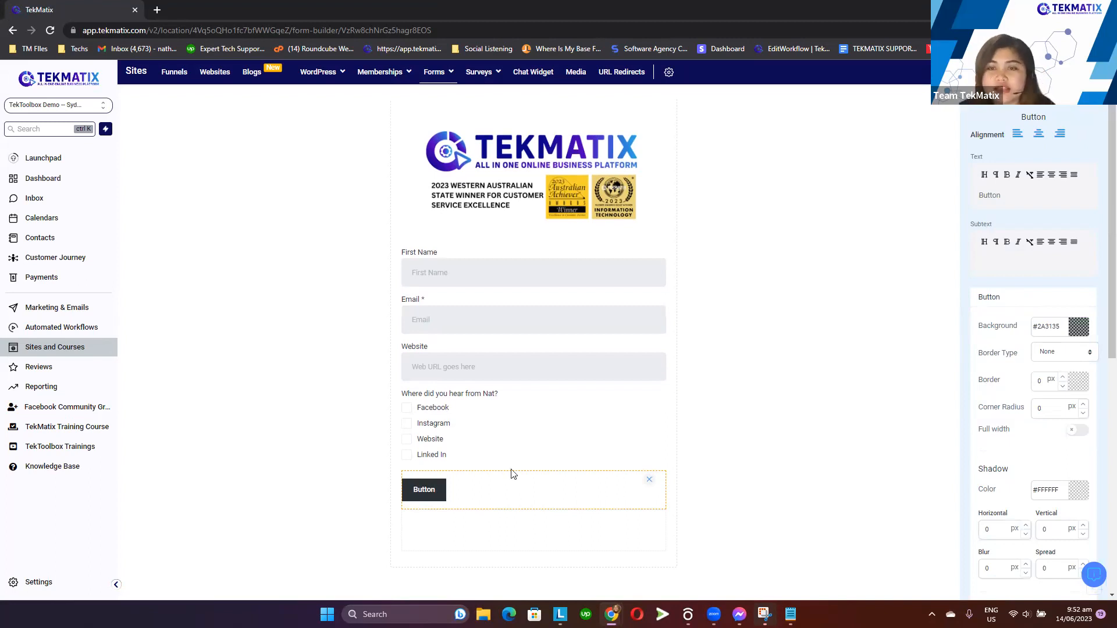
click(790, 233)
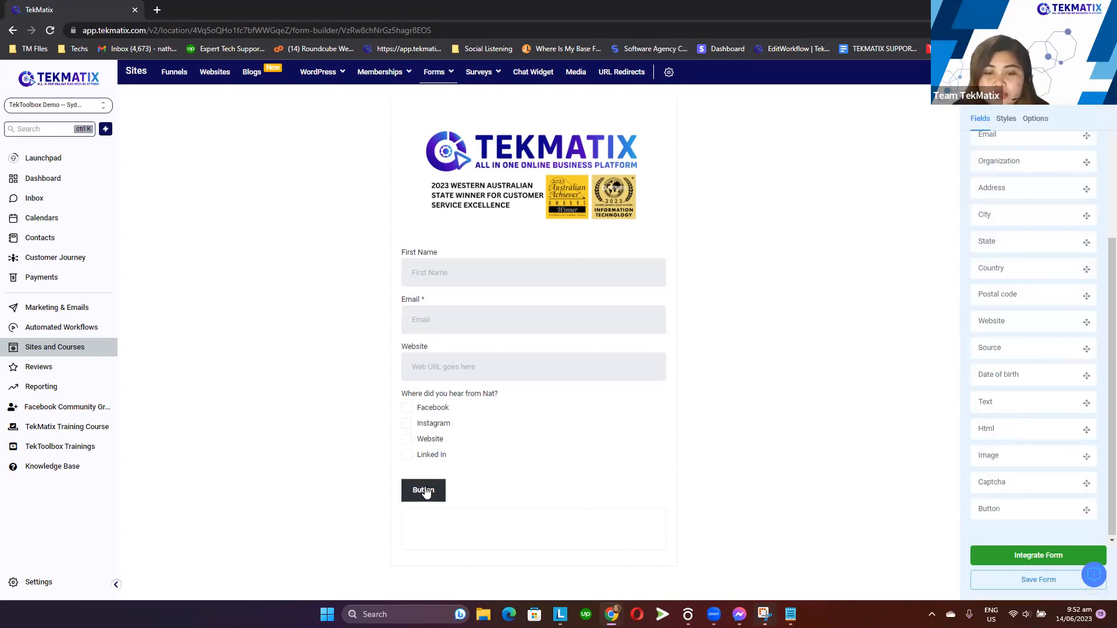
click(417, 490)
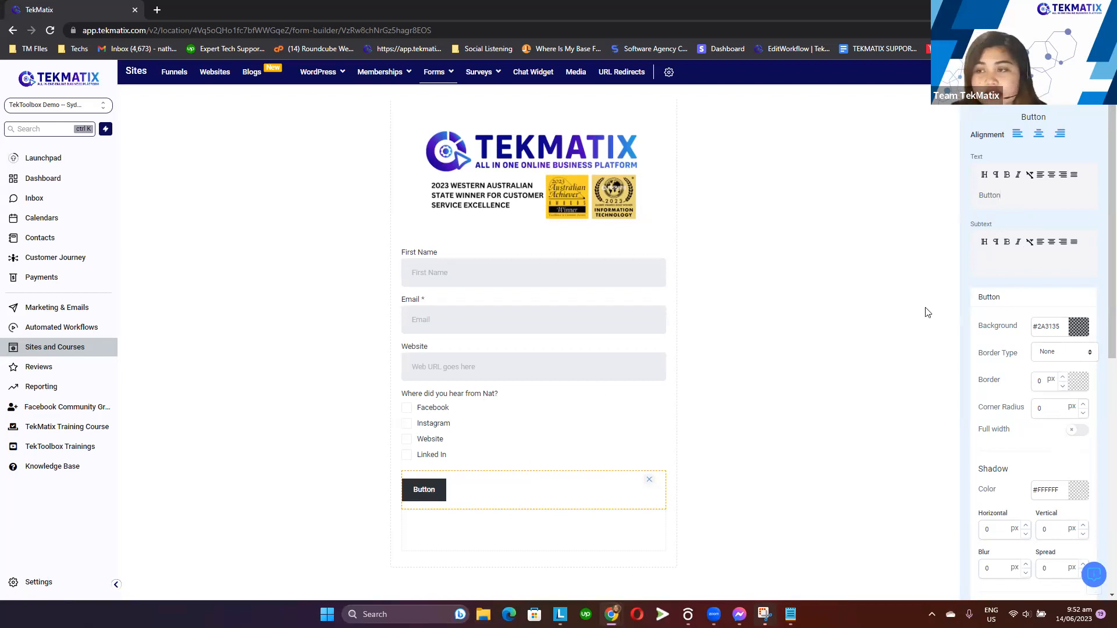
double_click(1006, 195)
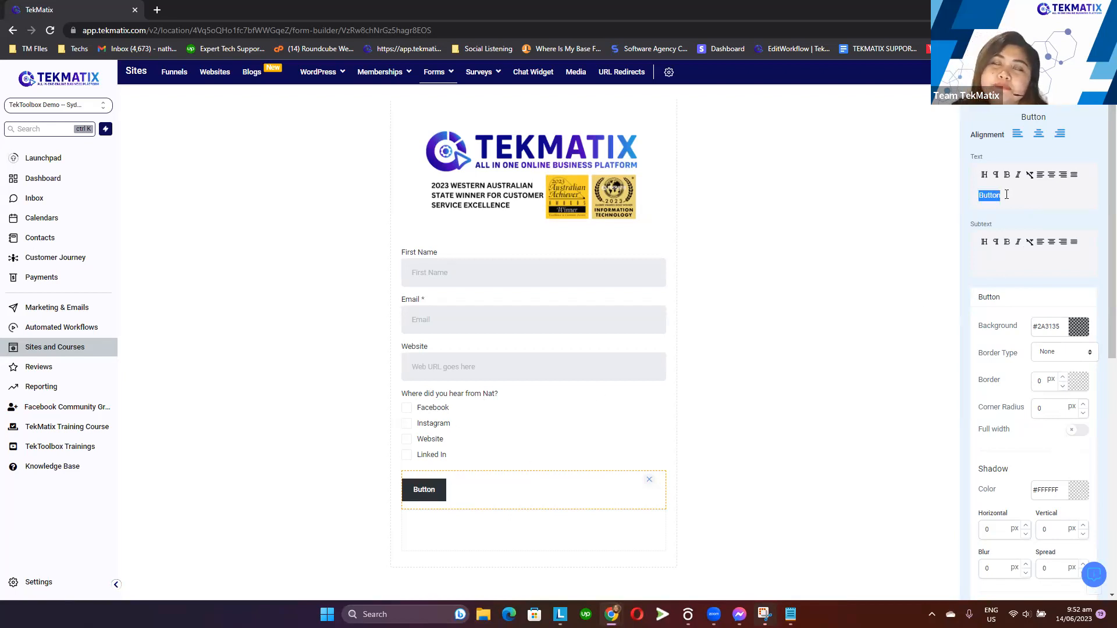
text(I WANT)
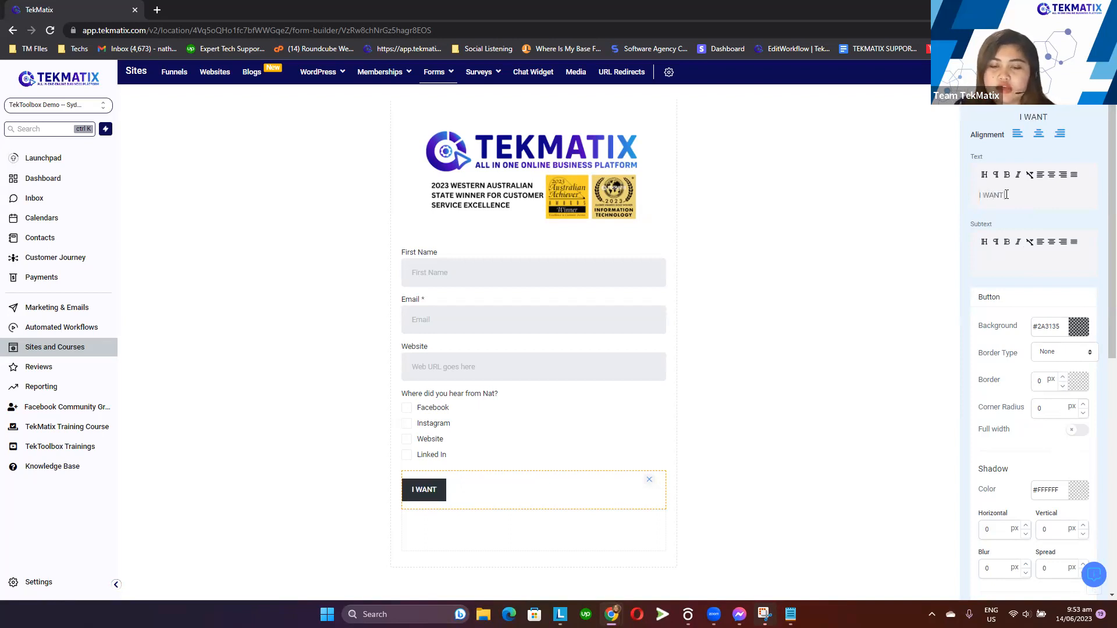
triple_click(1006, 195)
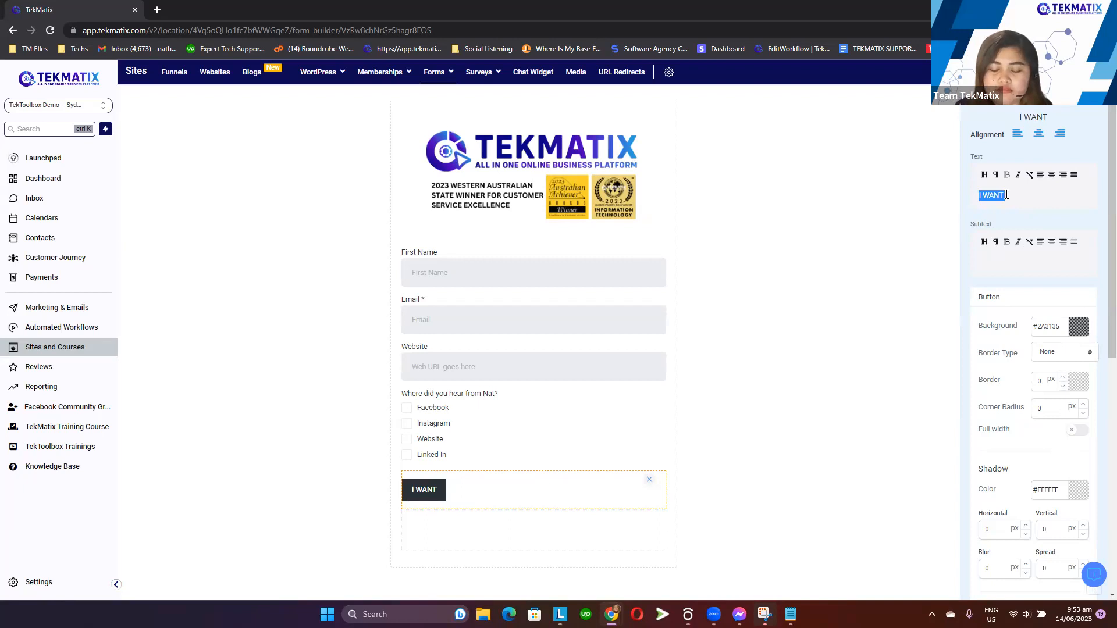
text(SIGN ME UP)
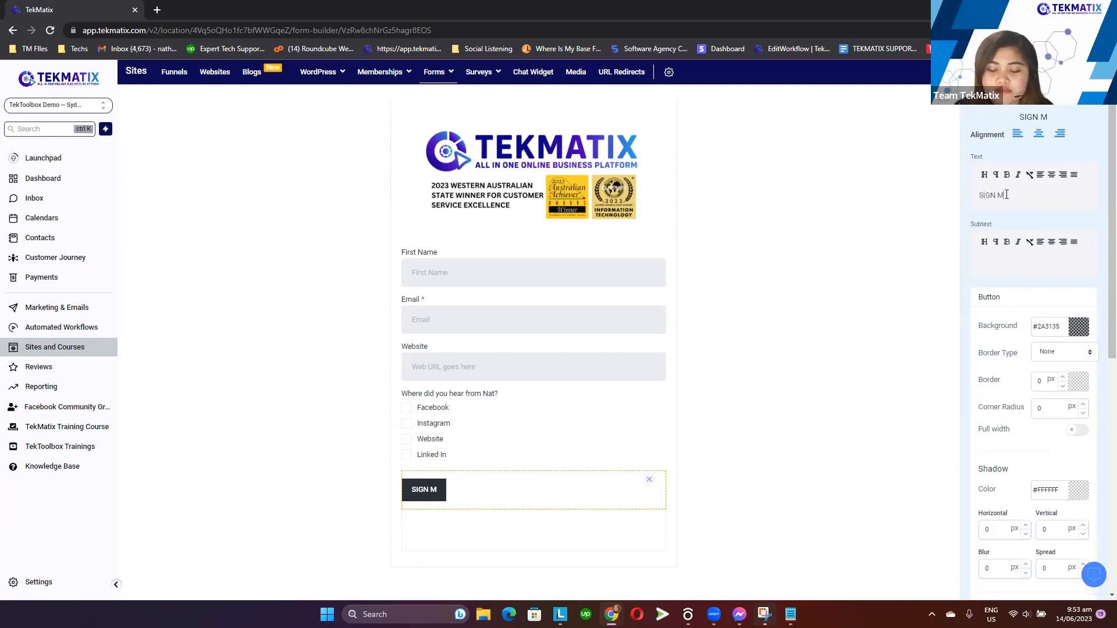
double_click(977, 157)
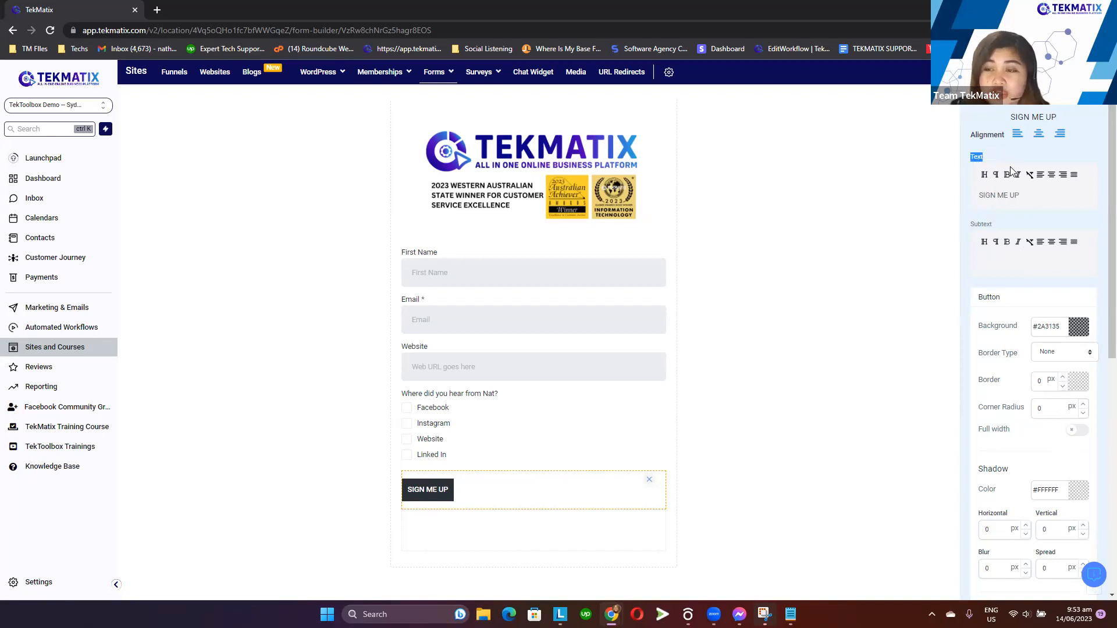
Set the button's subtext to I want in
click(1018, 261)
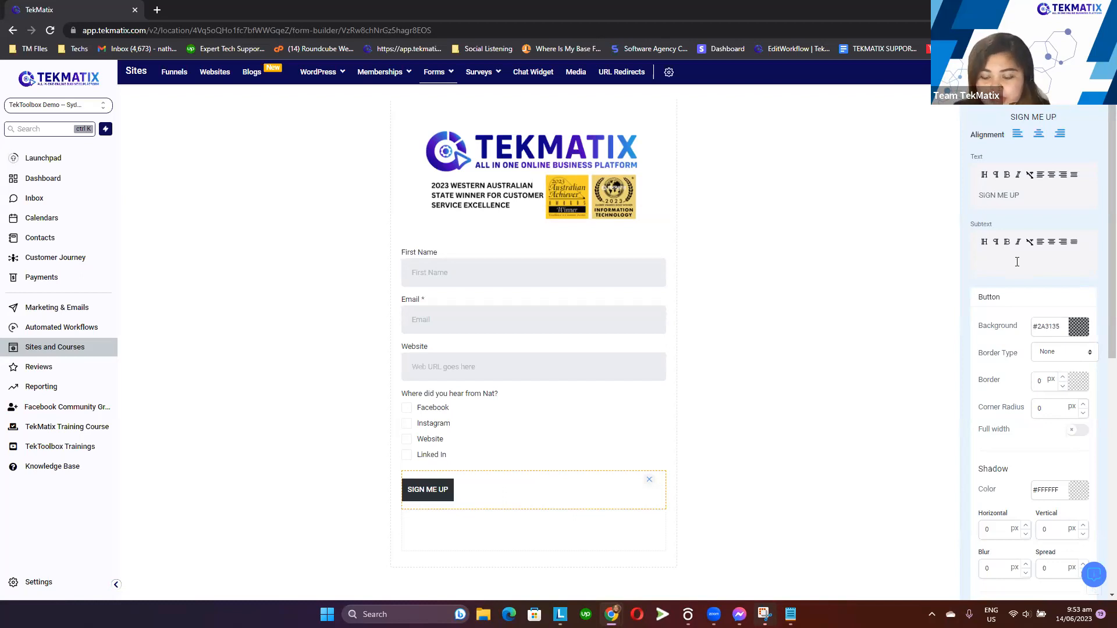
text(I want in)
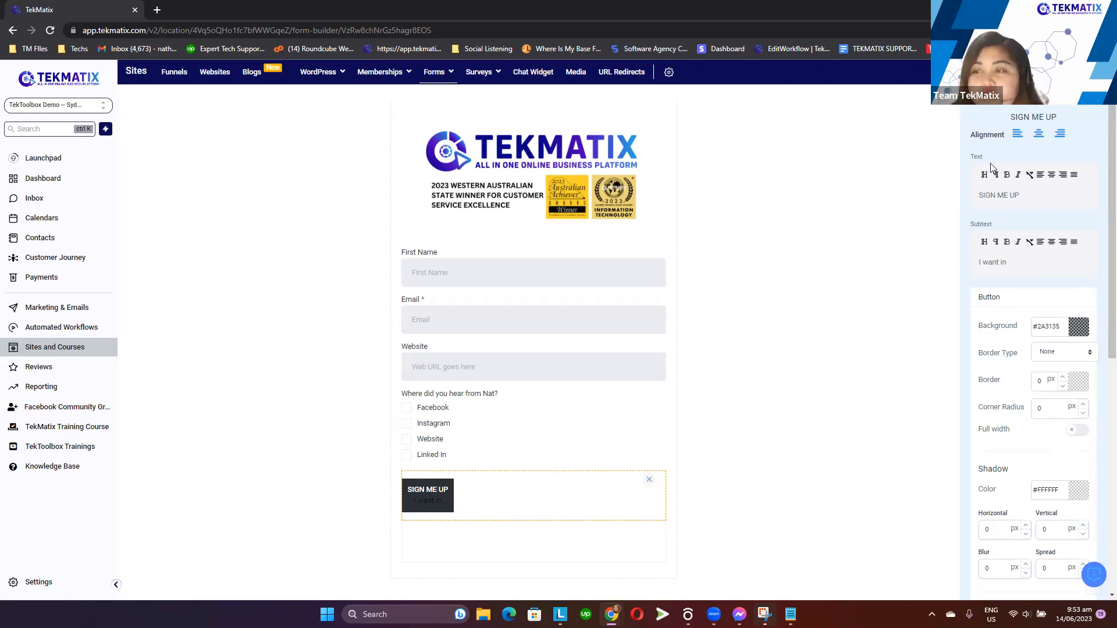
Change the button's background colour to blue #1D0ABF
scroll(1034, 327, down, 2)
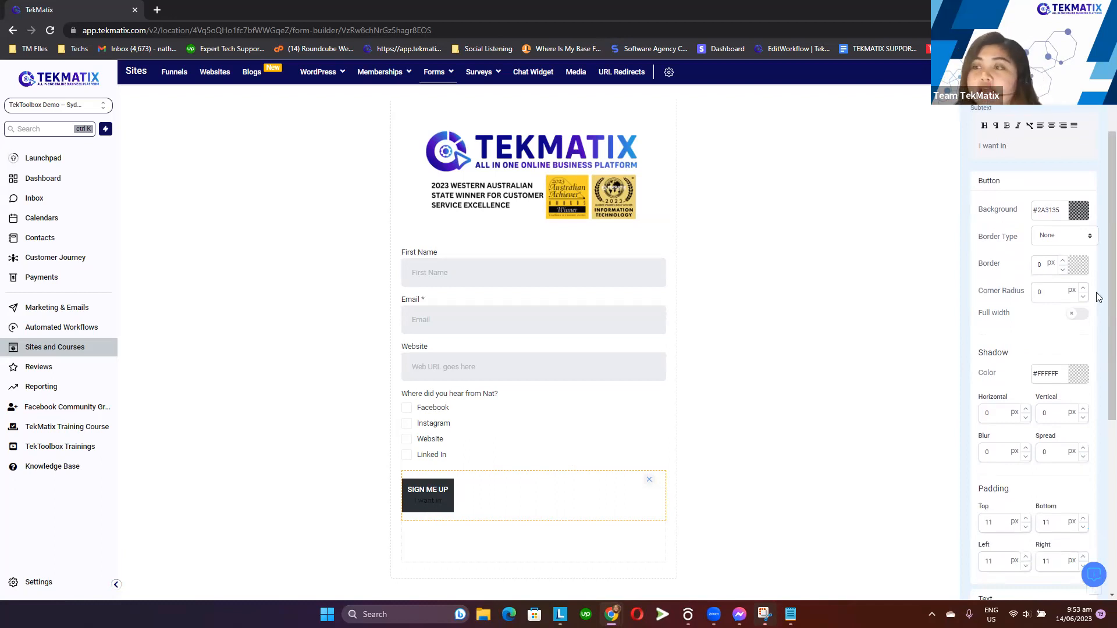
click(1075, 213)
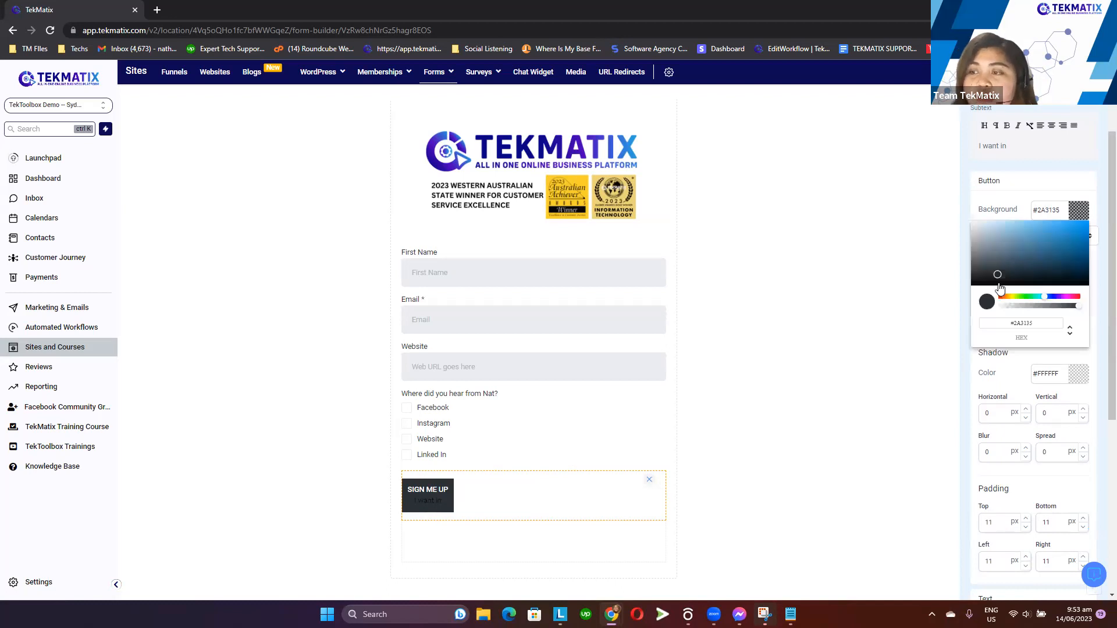
drag(1045, 297, 1054, 297)
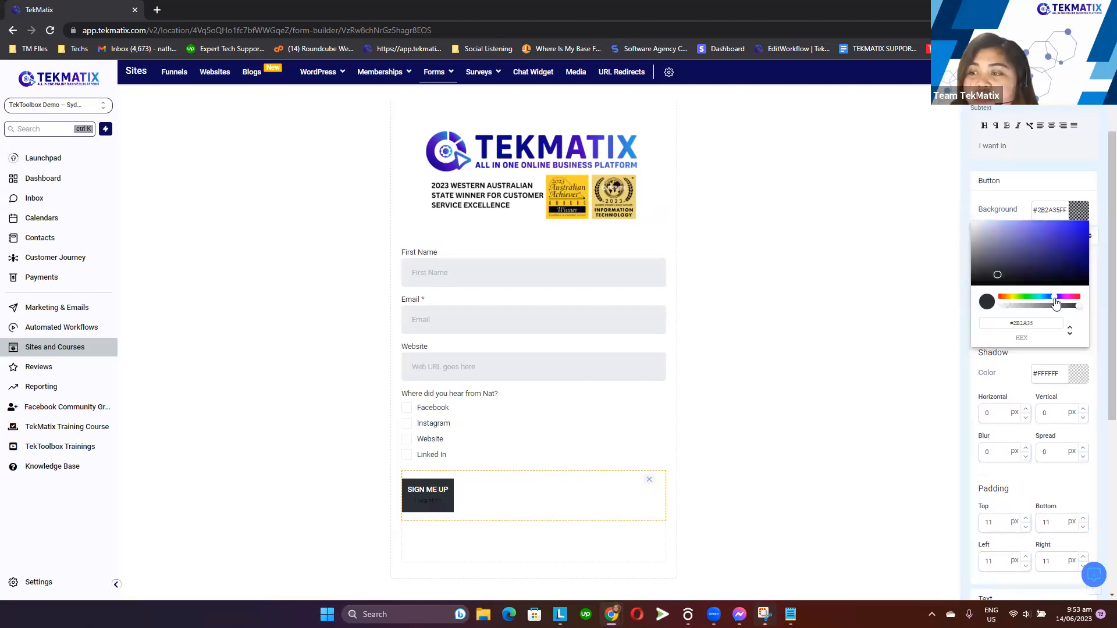
drag(997, 273, 1084, 242)
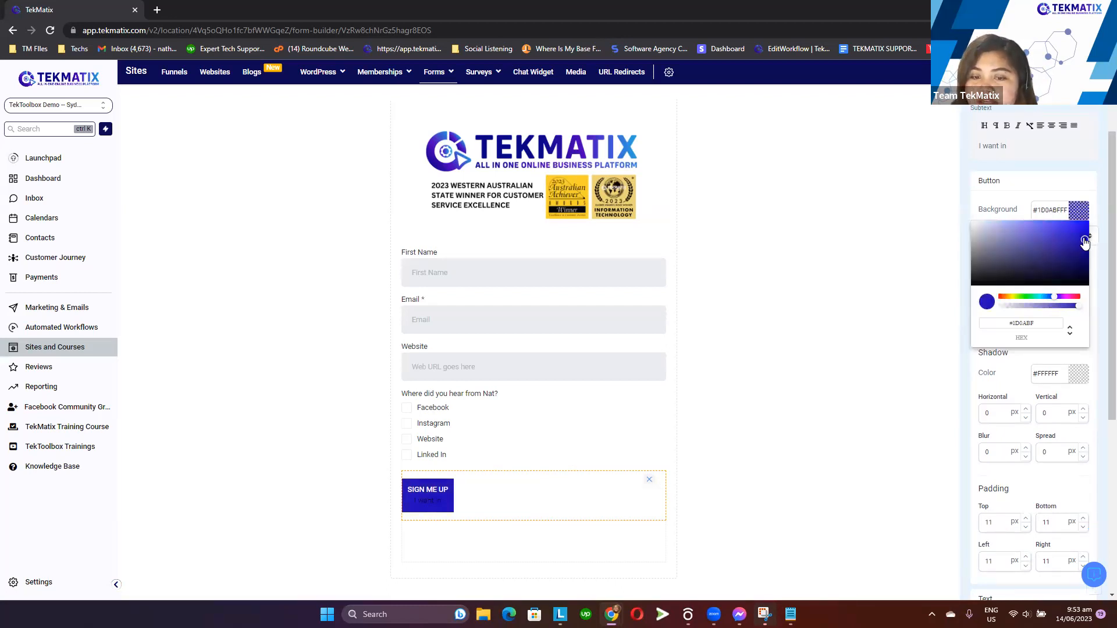
click(1086, 211)
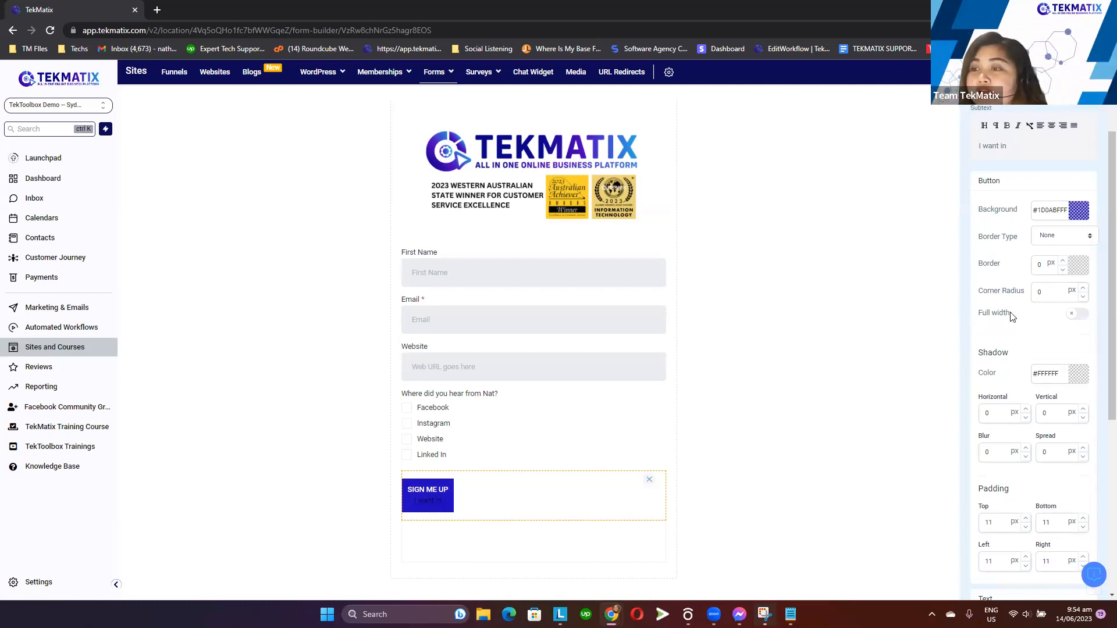
Set the button's corner radius to 15 px
drag(981, 295, 1029, 297)
click(1045, 295)
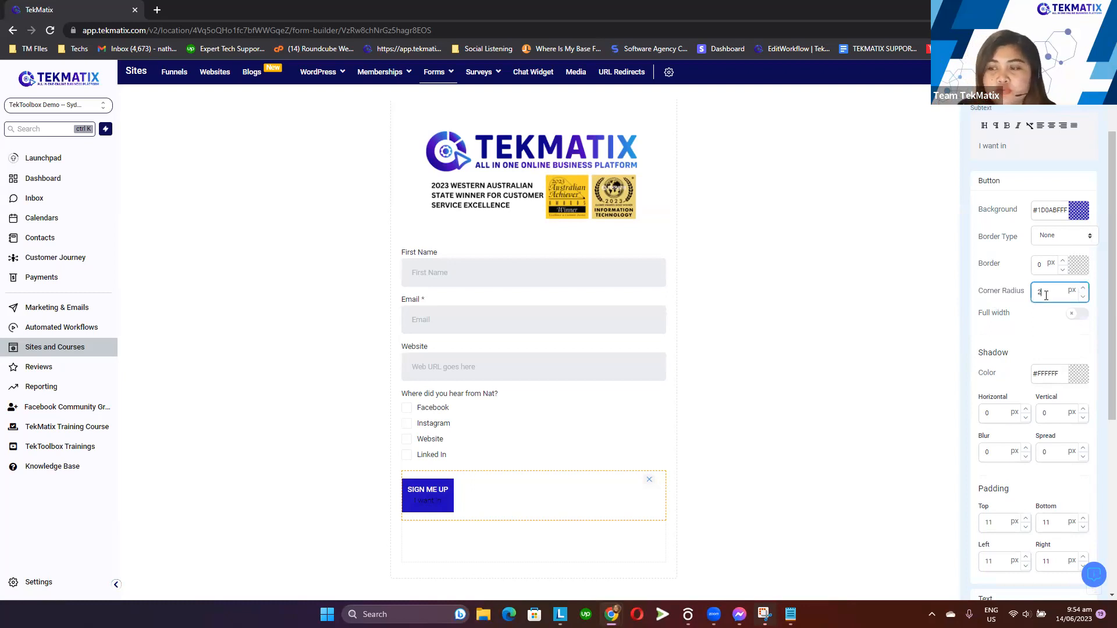
click(1043, 321)
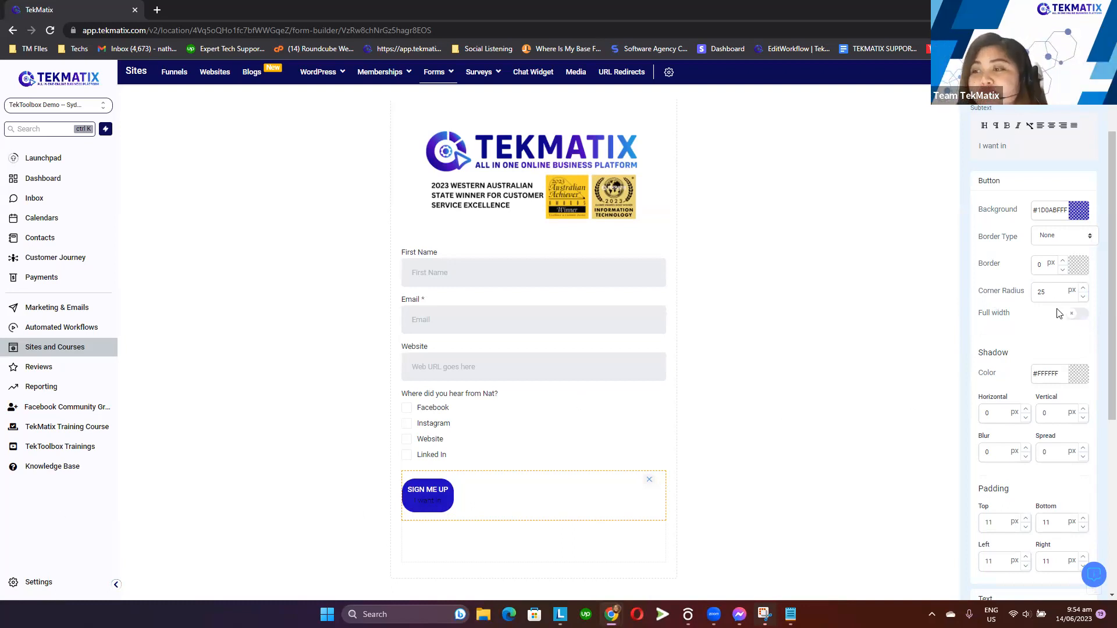
click(1056, 294)
key(BackSpace)
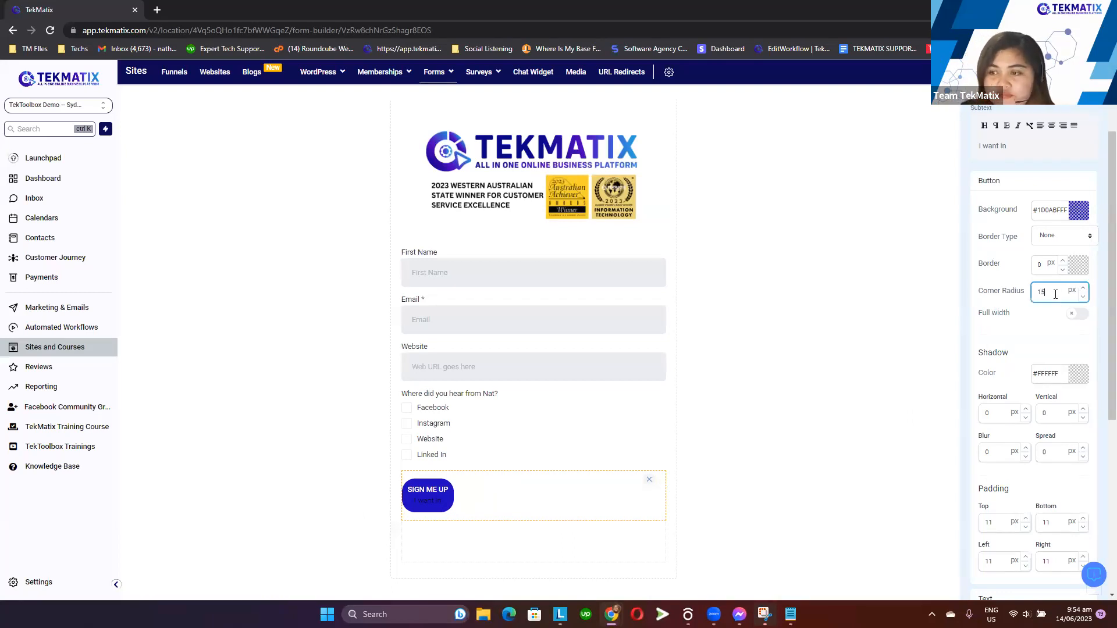
click(1028, 333)
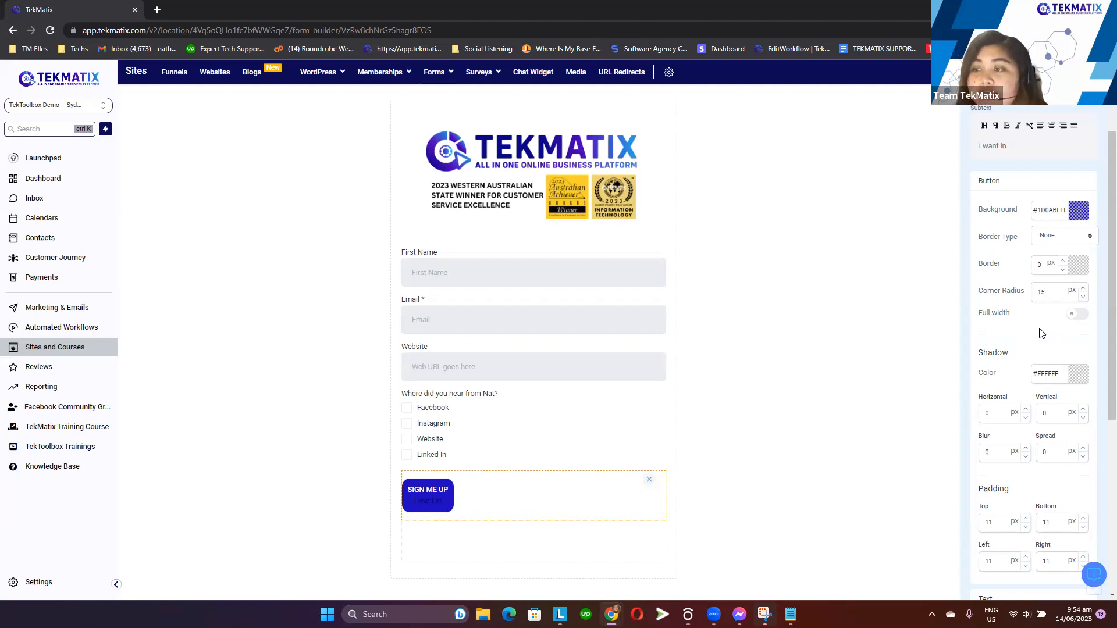
Turn on full width for the button
drag(1017, 317, 977, 314)
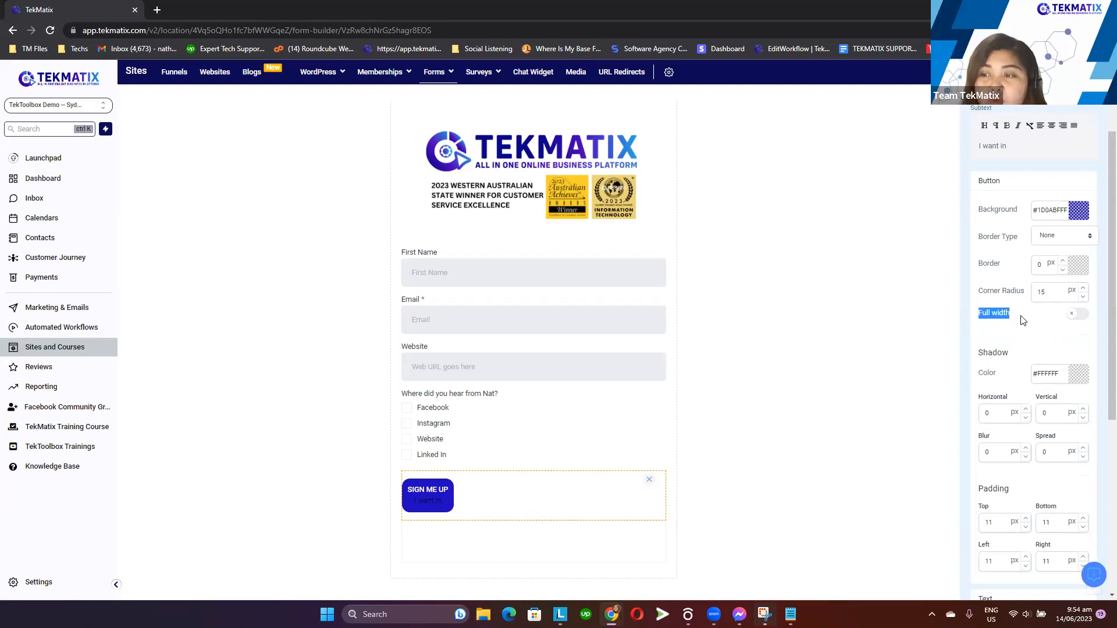
click(1023, 321)
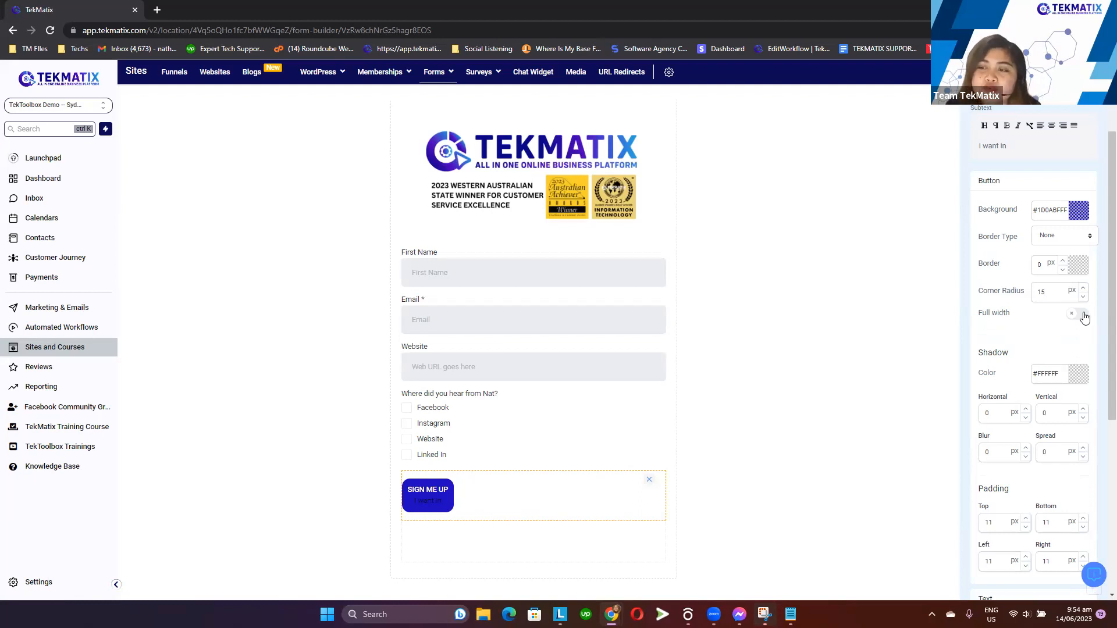
click(1084, 316)
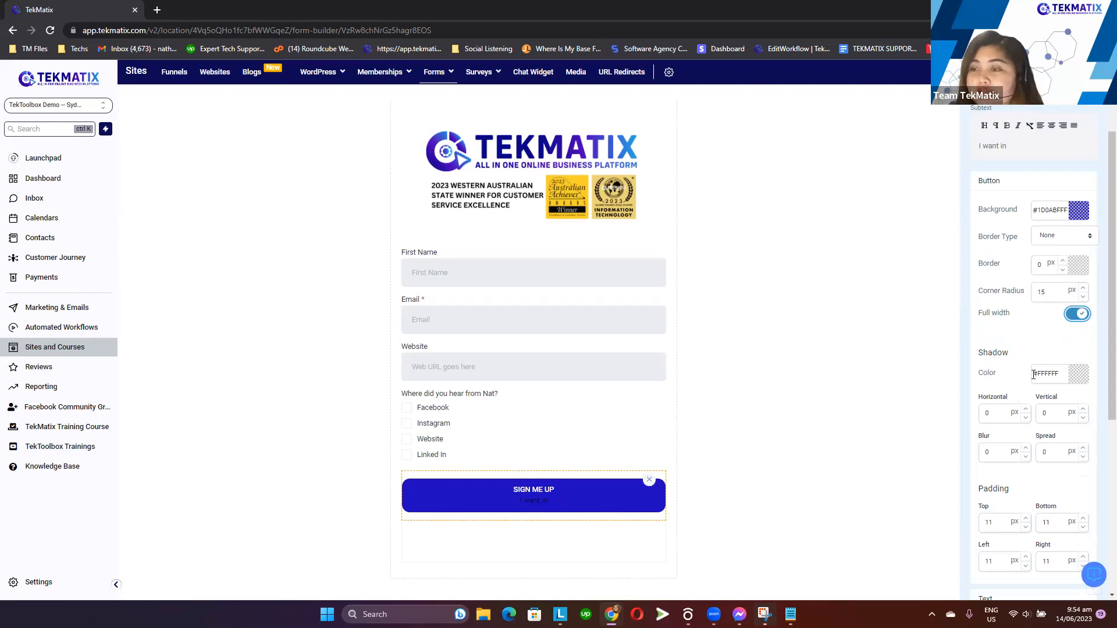
Review the button's text and sub text style settings
scroll(1033, 374, down, 1)
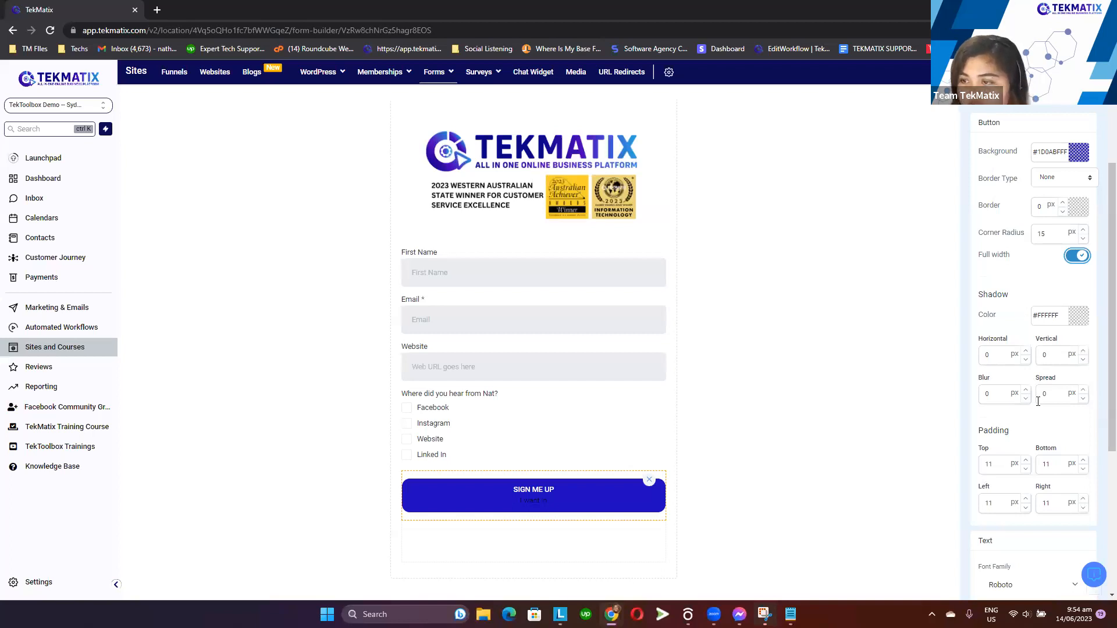
scroll(1038, 401, down, 3)
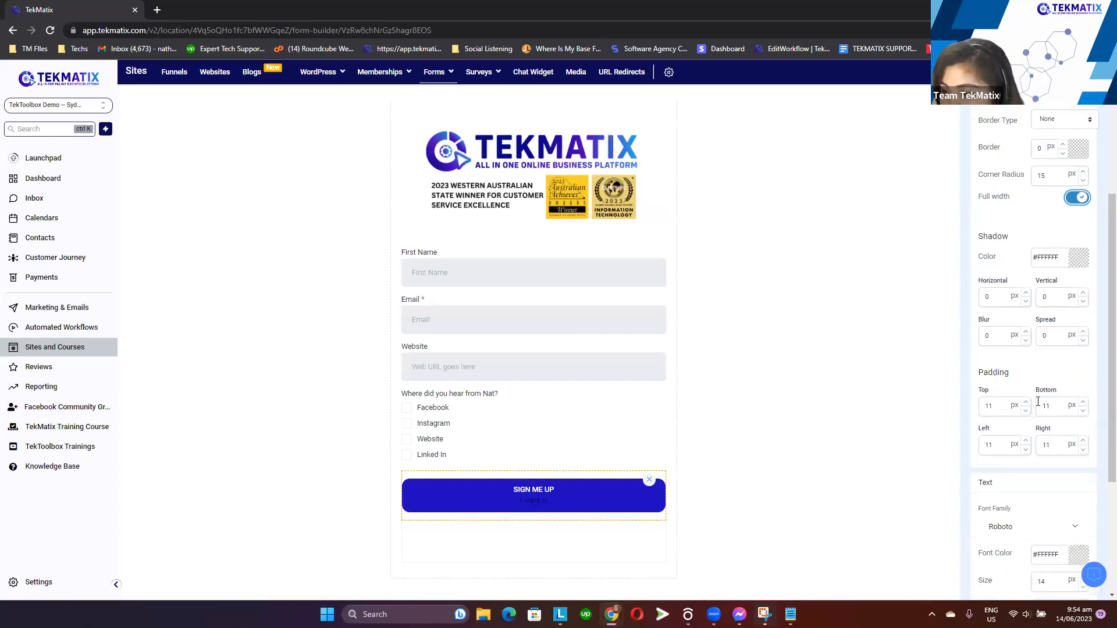
scroll(1039, 405, down, 1)
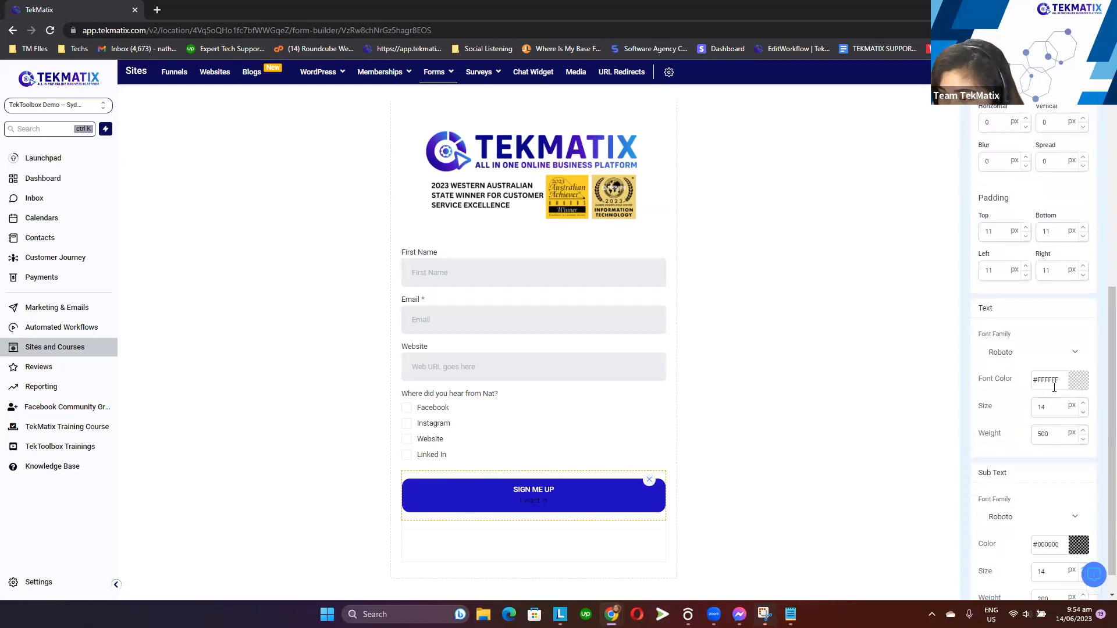
click(1080, 381)
drag(1049, 414, 964, 383)
click(965, 383)
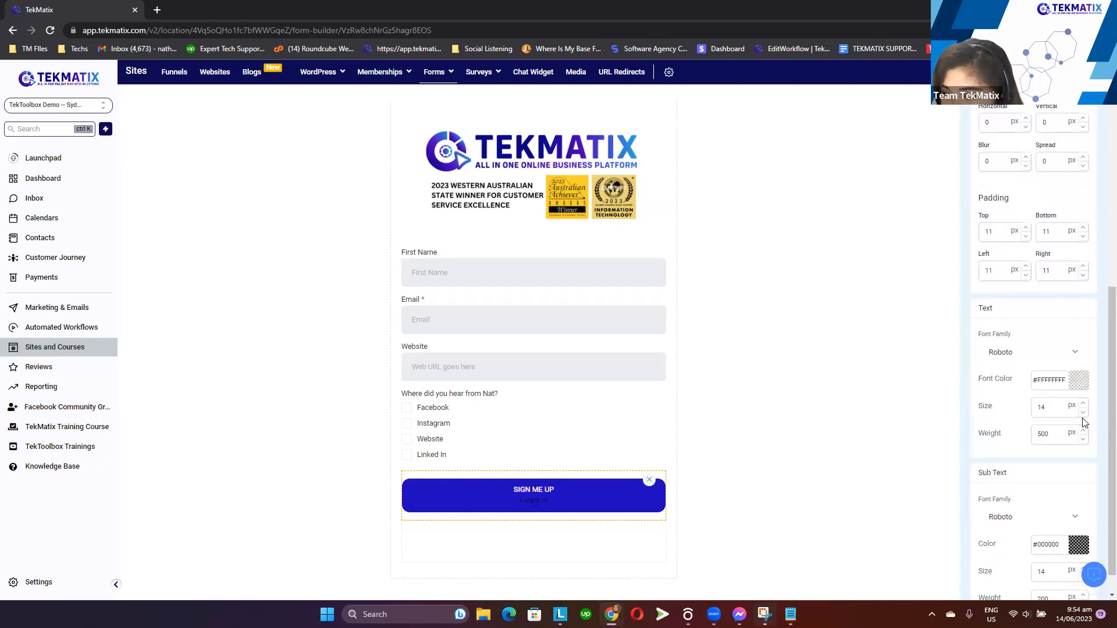
scroll(1059, 375, down, 1)
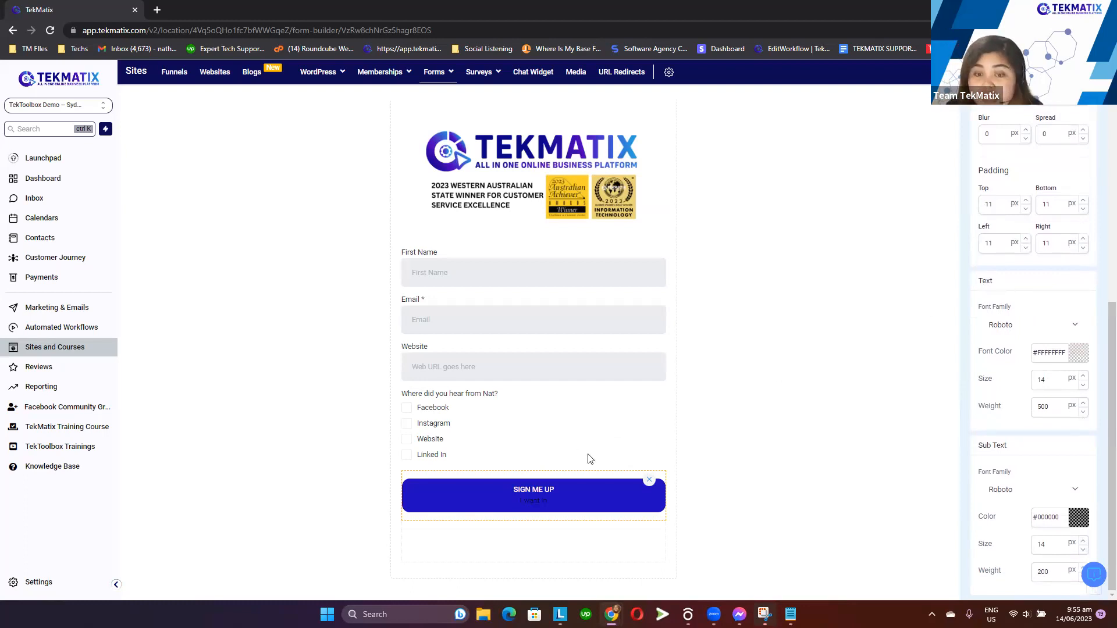
drag(1015, 448, 976, 446)
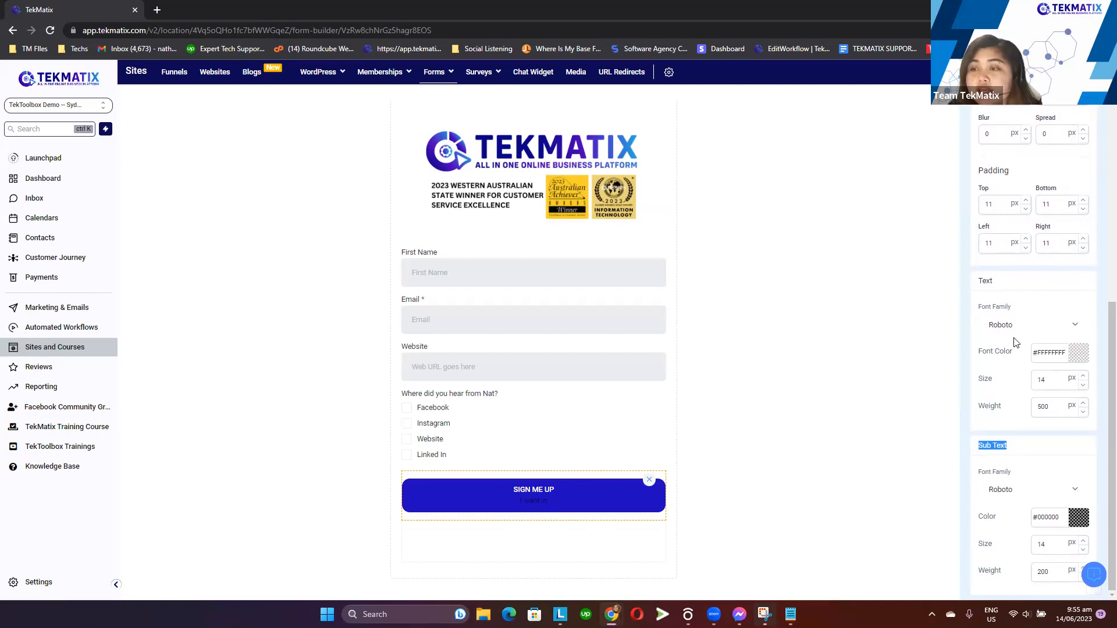
drag(1008, 284, 976, 282)
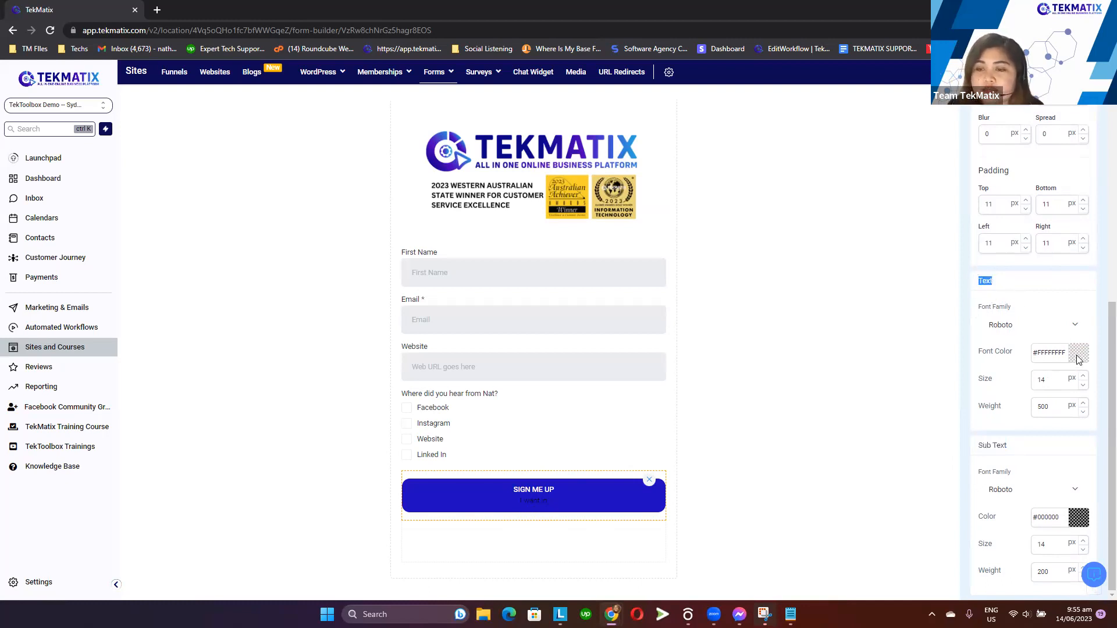
Set the button text size to 18 px
click(1076, 359)
drag(1001, 401, 965, 358)
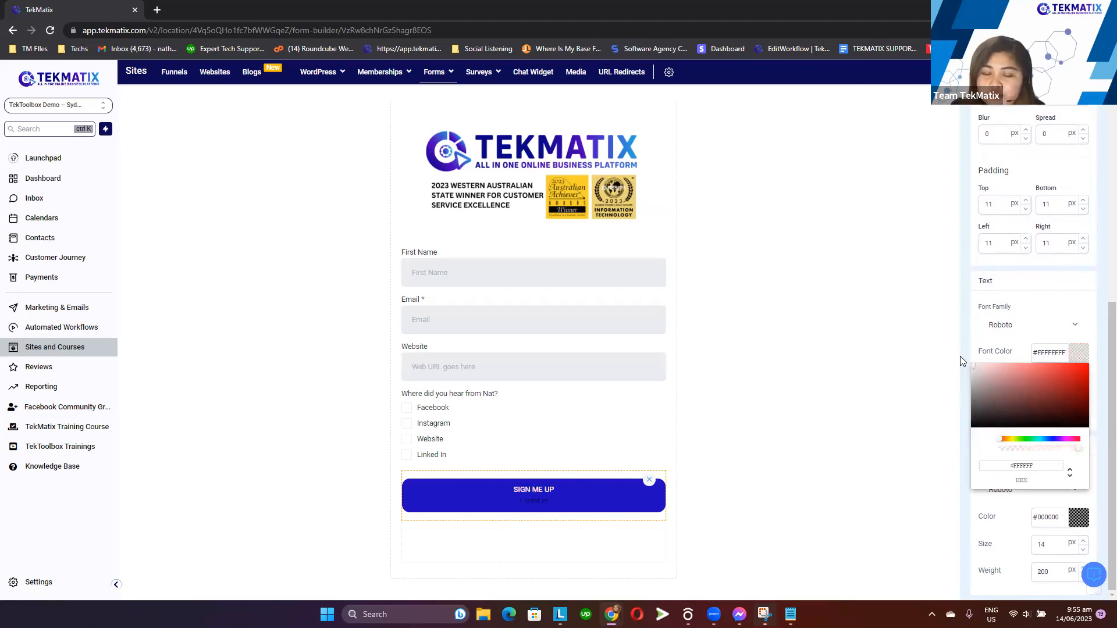
click(1079, 351)
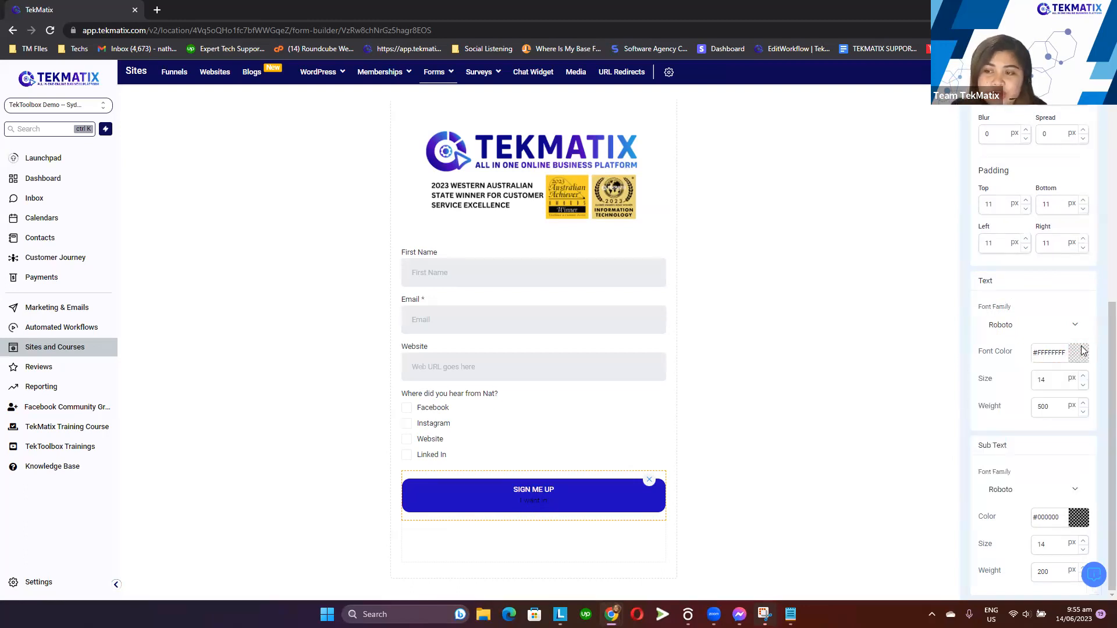
click(1063, 377)
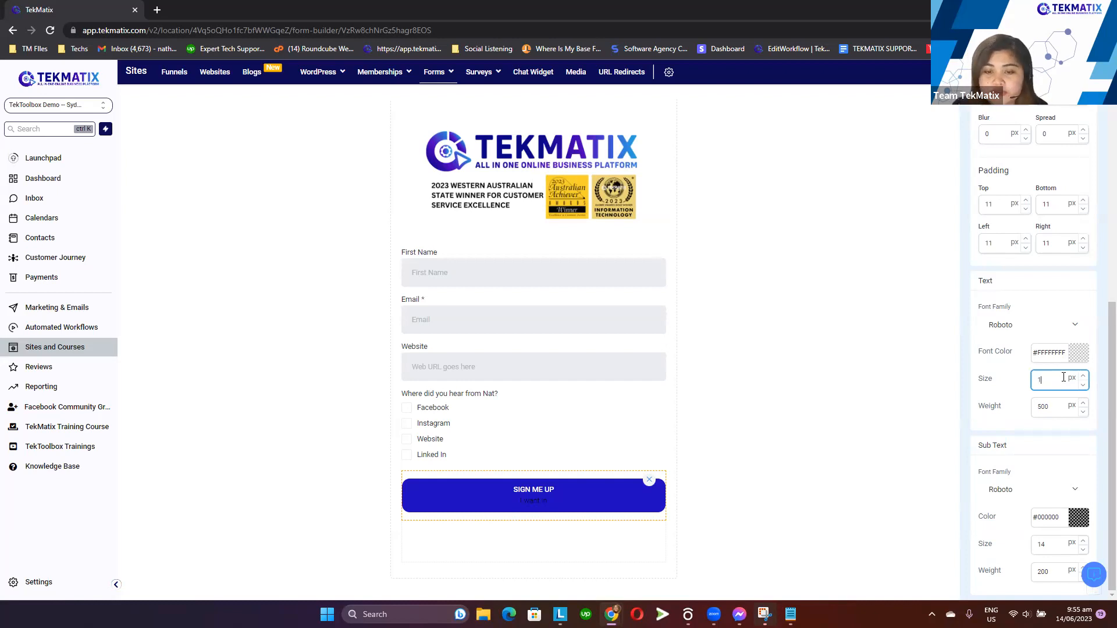
click(1059, 443)
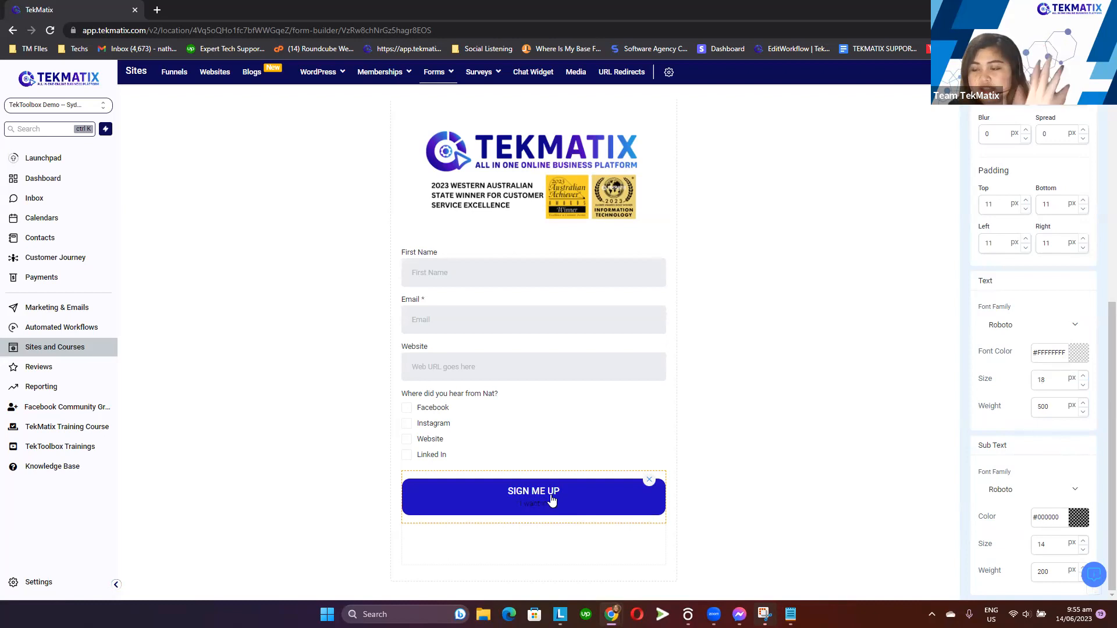
Set the button's sub text colour to white and its size to 16 px, and save the form
click(1076, 525)
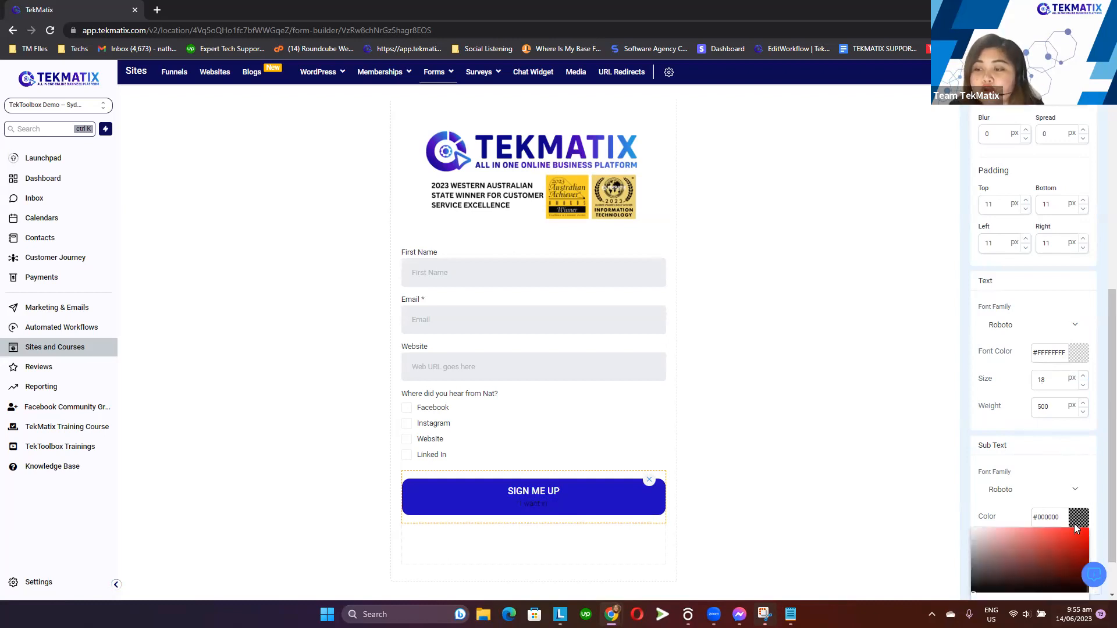
drag(1030, 548, 964, 521)
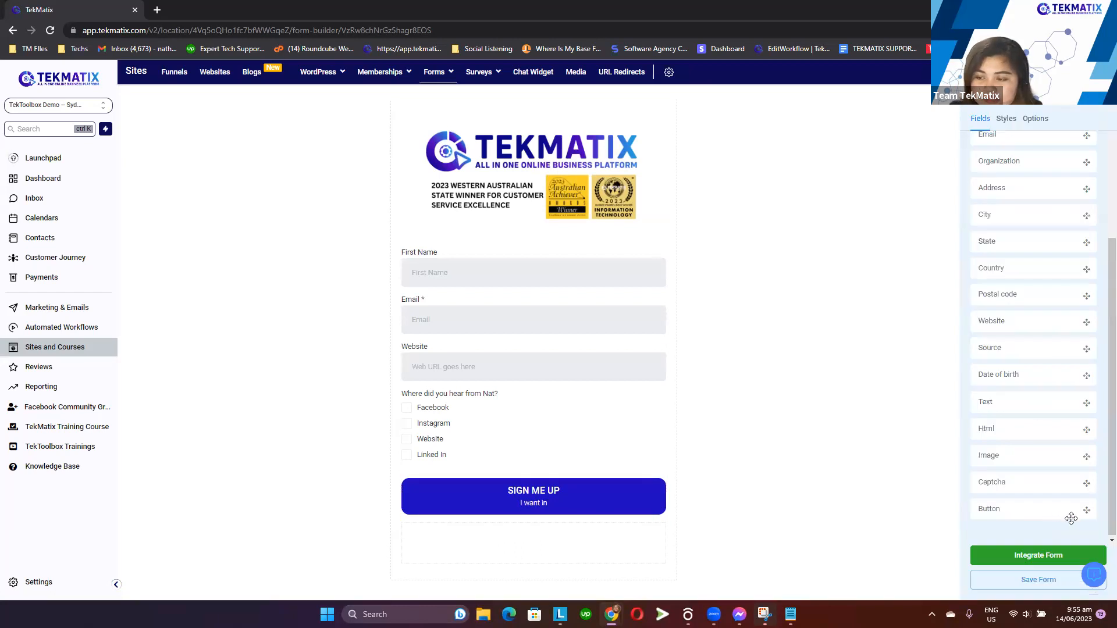
click(588, 496)
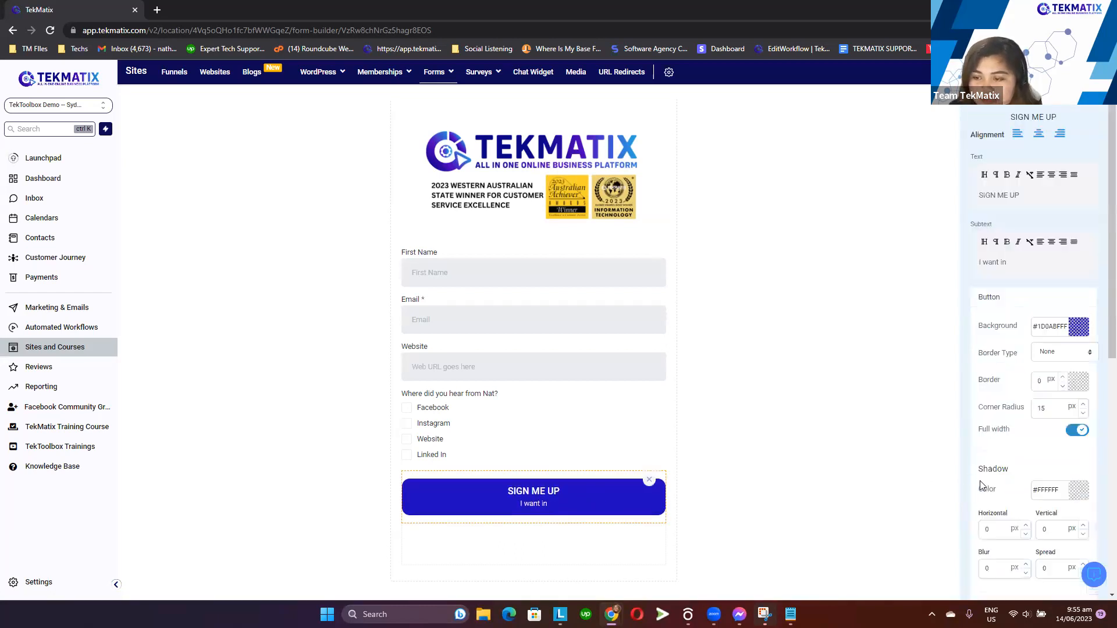
scroll(982, 486, down, 8)
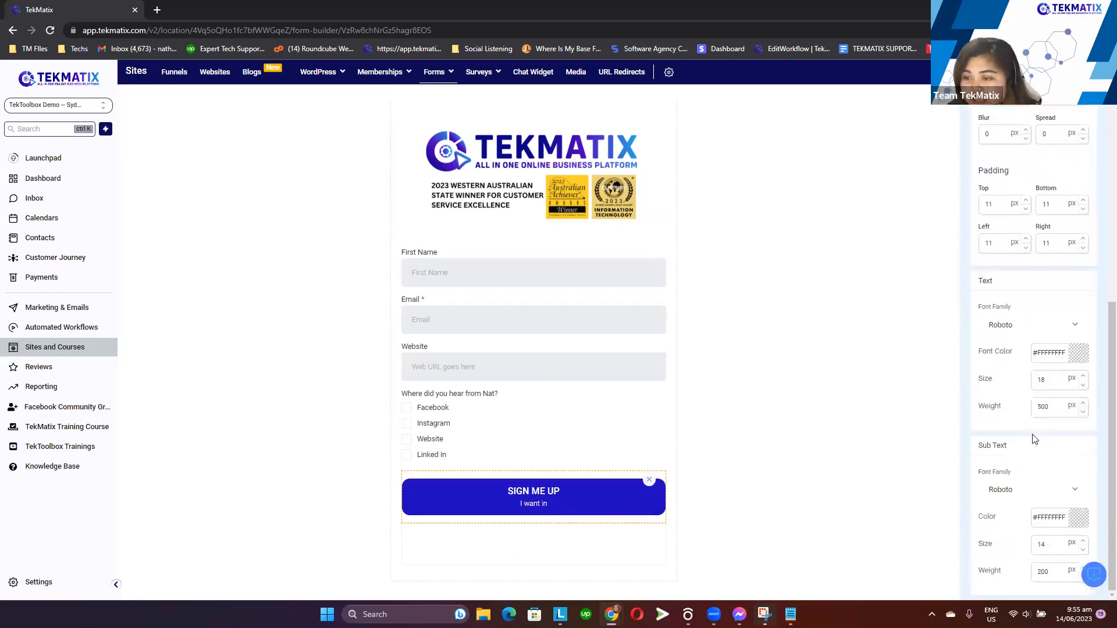
click(1084, 541)
click(1084, 542)
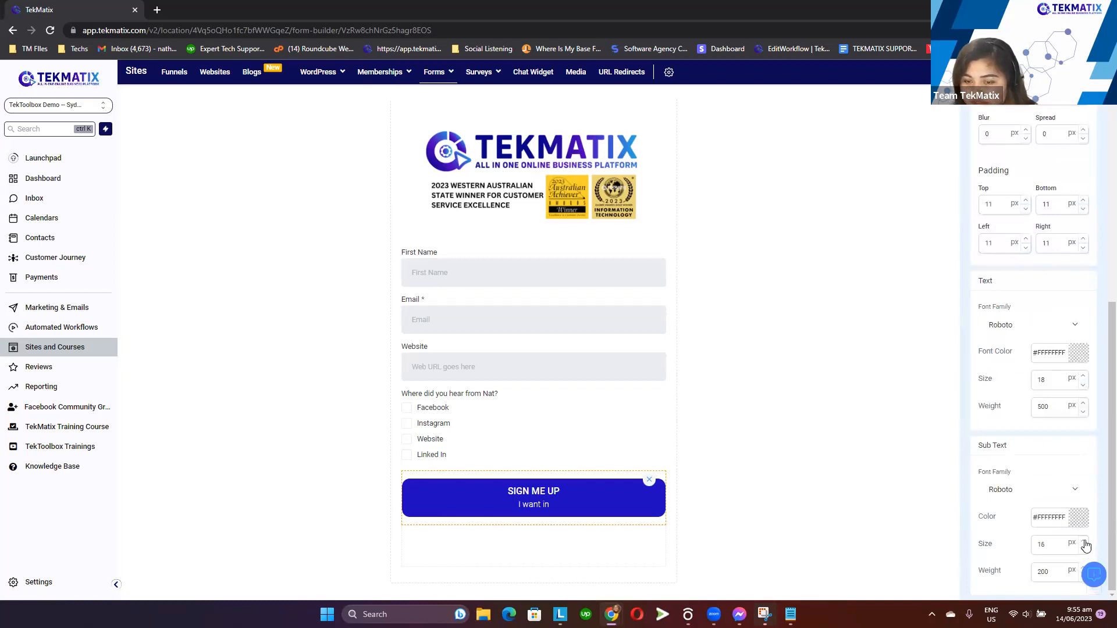
click(804, 466)
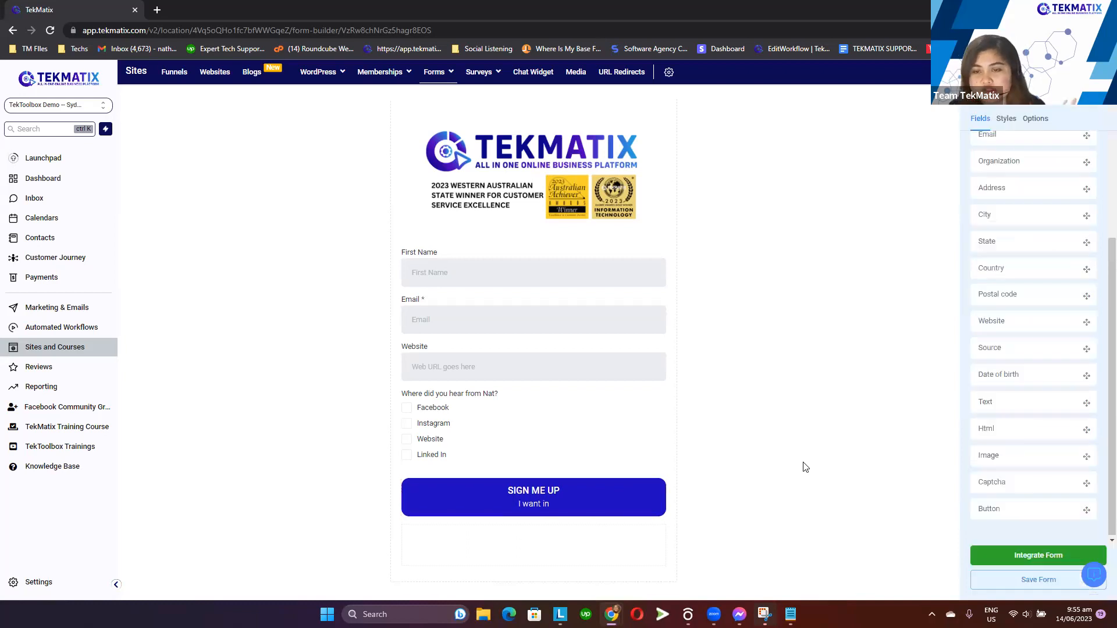
click(1040, 586)
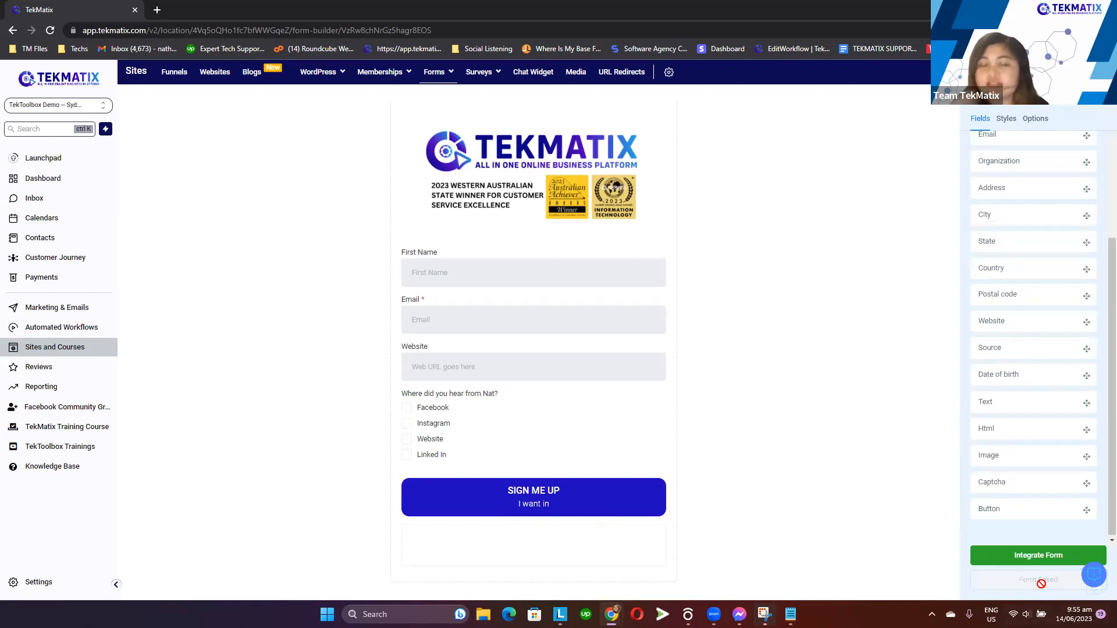
Try switching the form's layout to inline forms in the form styles
scroll(1037, 392, up, 3)
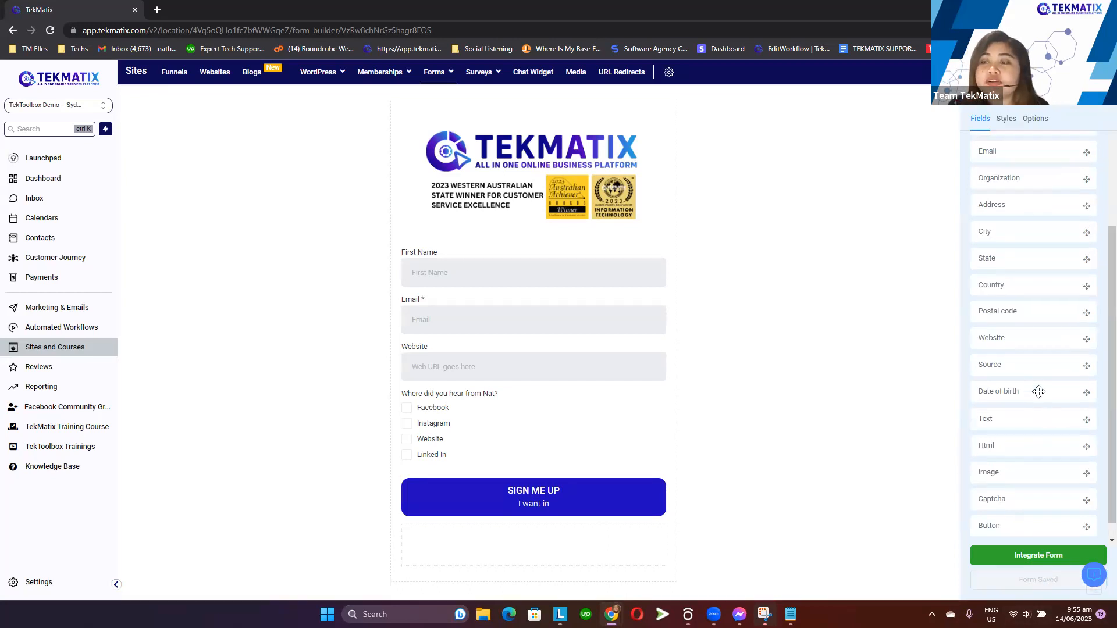
click(1006, 119)
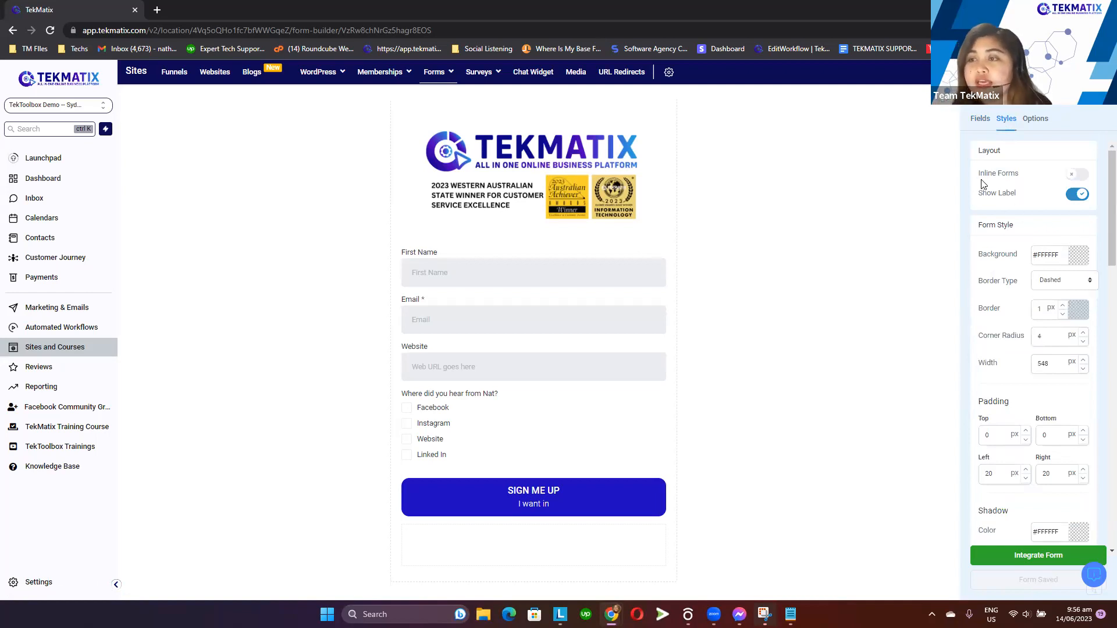
drag(979, 174, 1025, 176)
click(1024, 178)
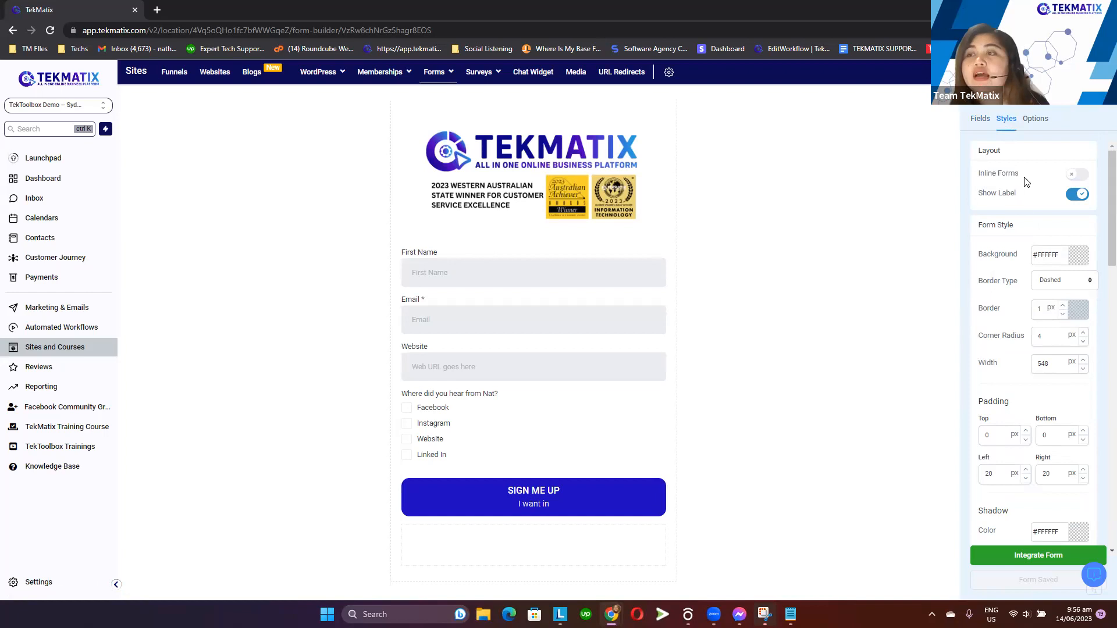
click(1080, 175)
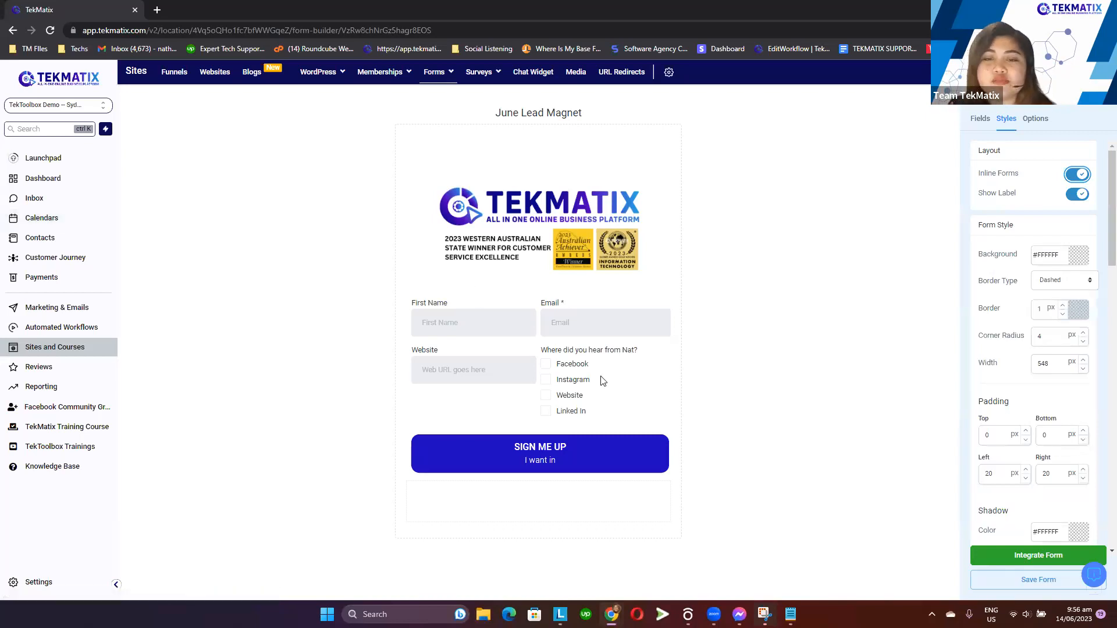
click(1077, 174)
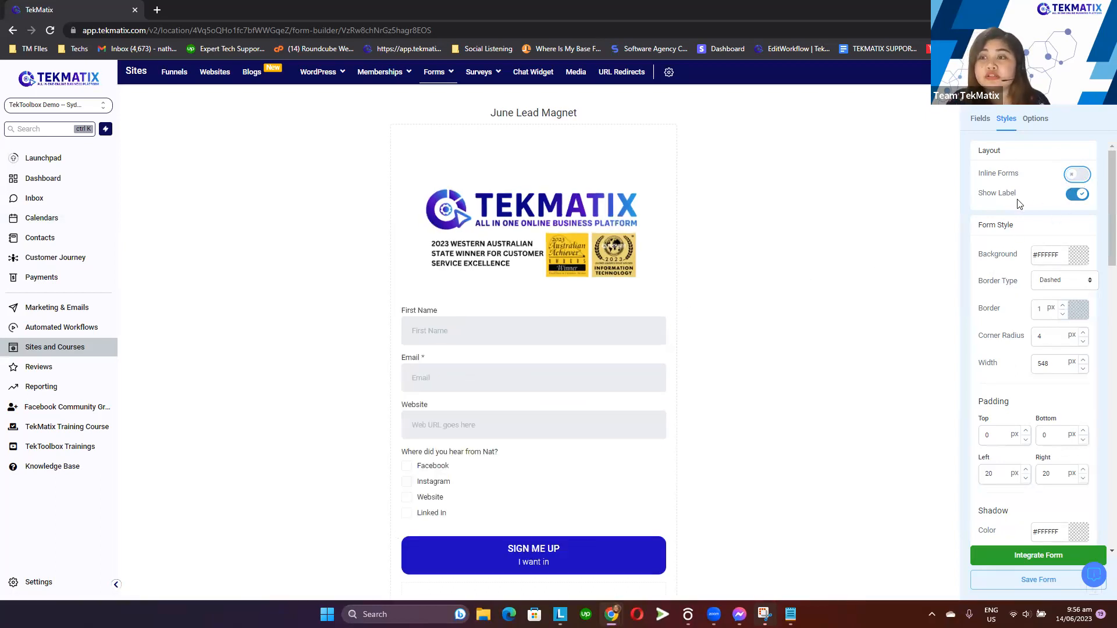
Try hiding the form's field labels
drag(1019, 194, 981, 197)
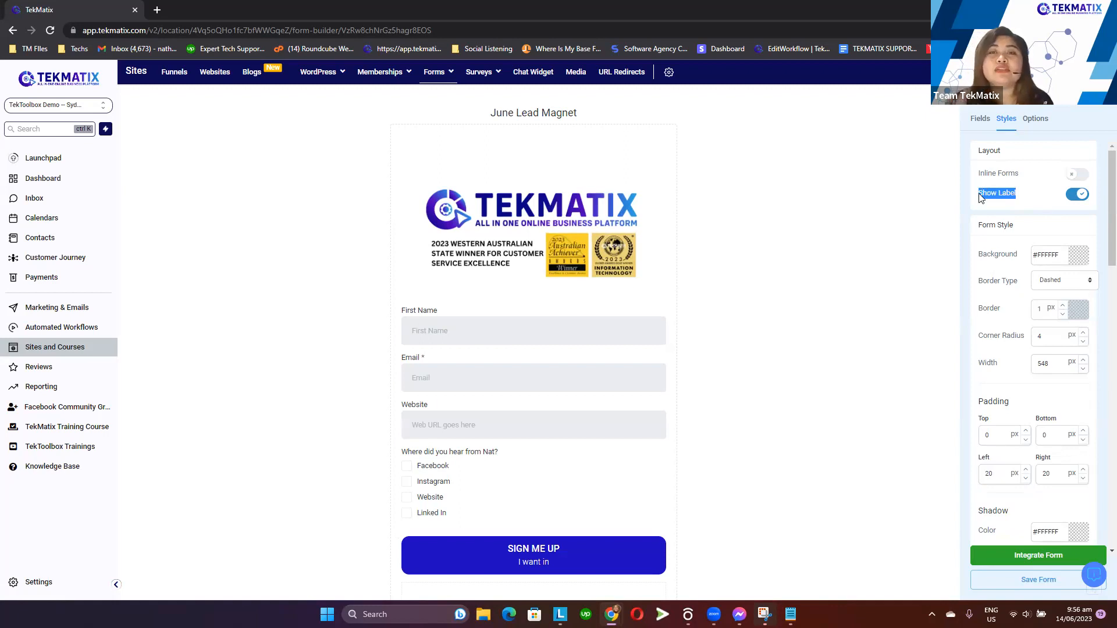
click(1077, 195)
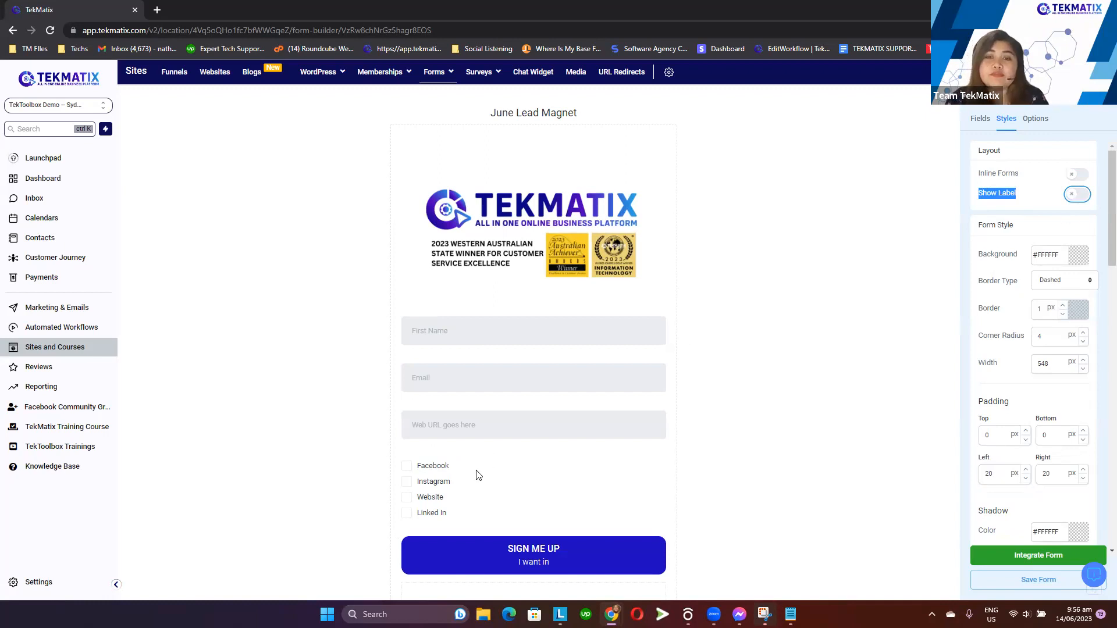
click(489, 481)
click(779, 343)
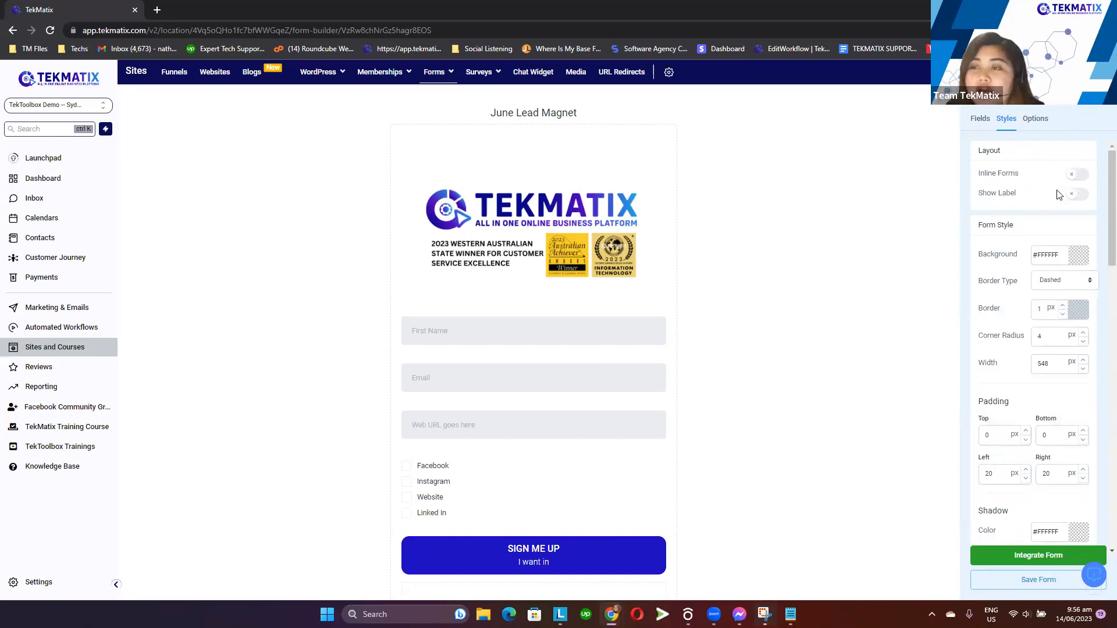
click(1079, 194)
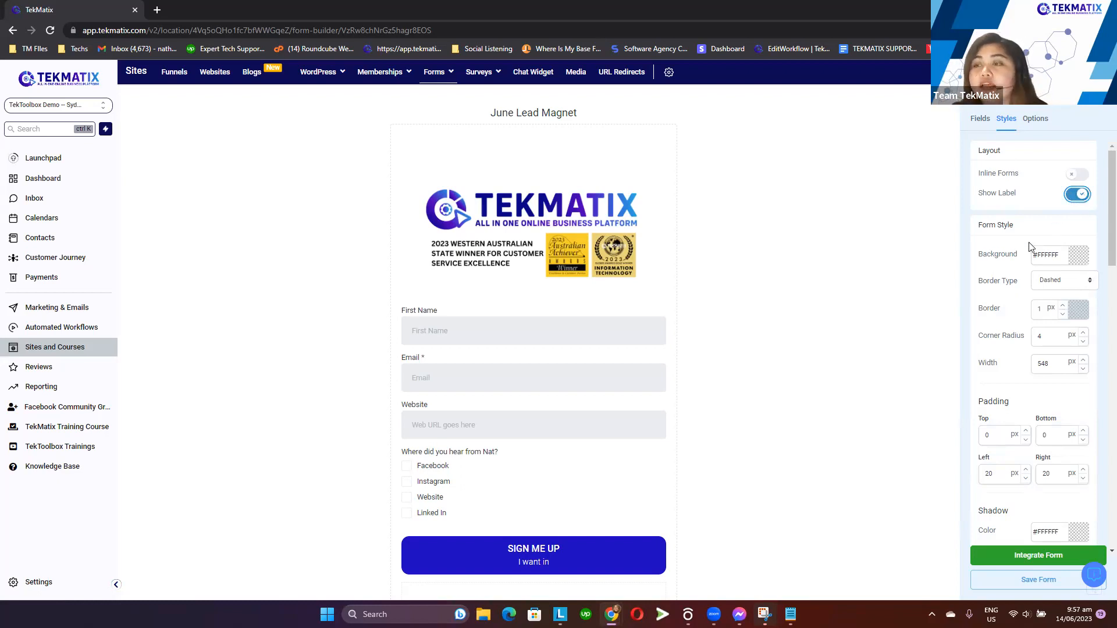
Set the form background colour to white and the form border to 0 px
click(1081, 261)
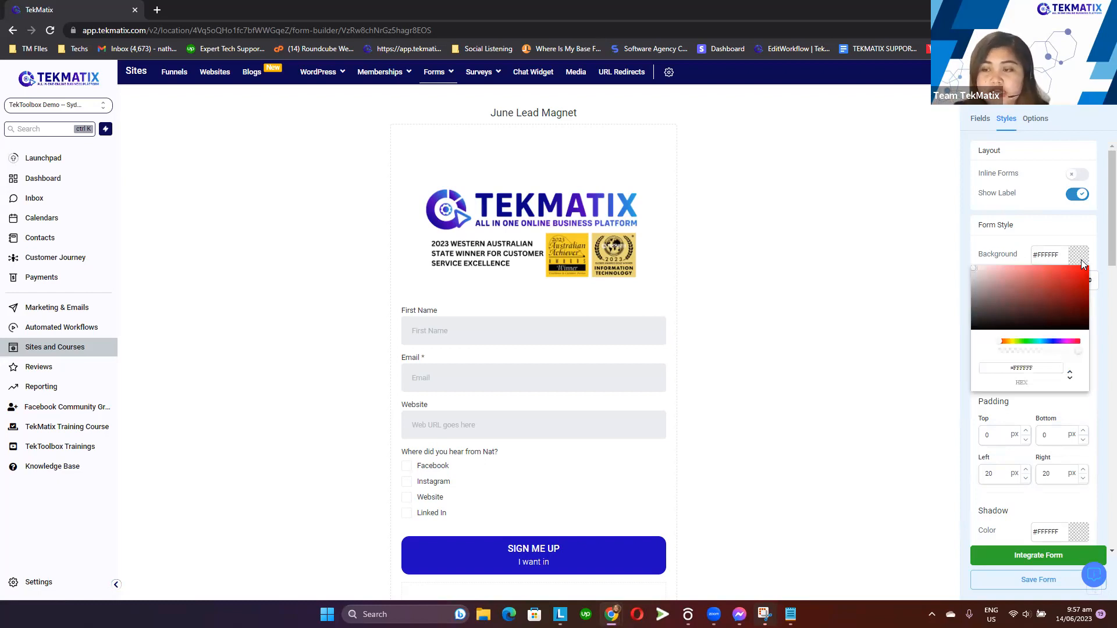
drag(991, 304, 962, 261)
click(962, 261)
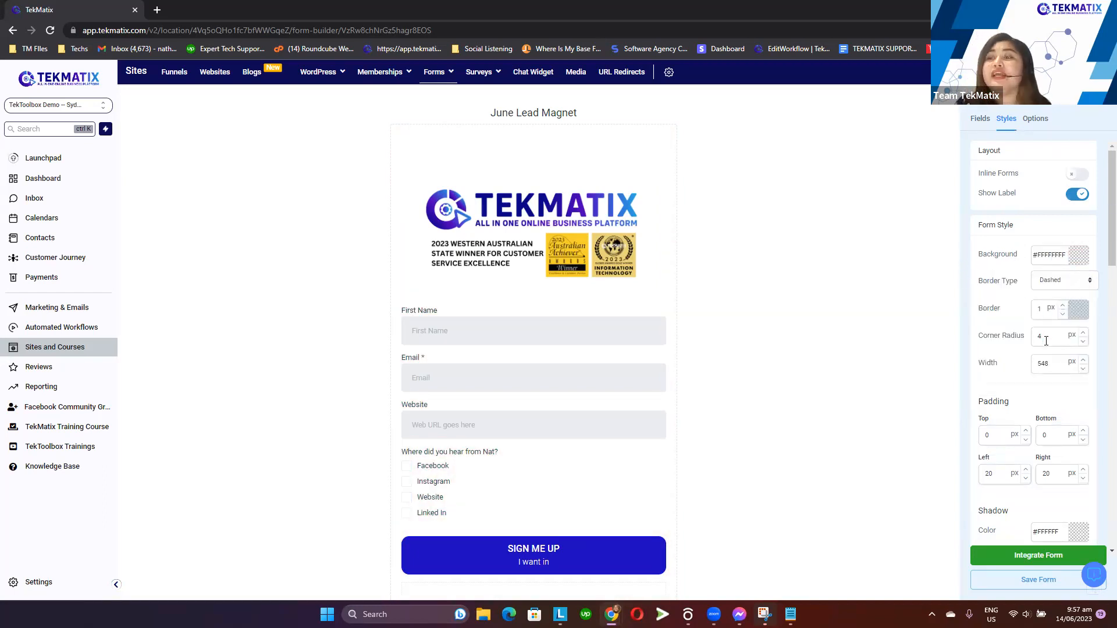
click(1047, 311)
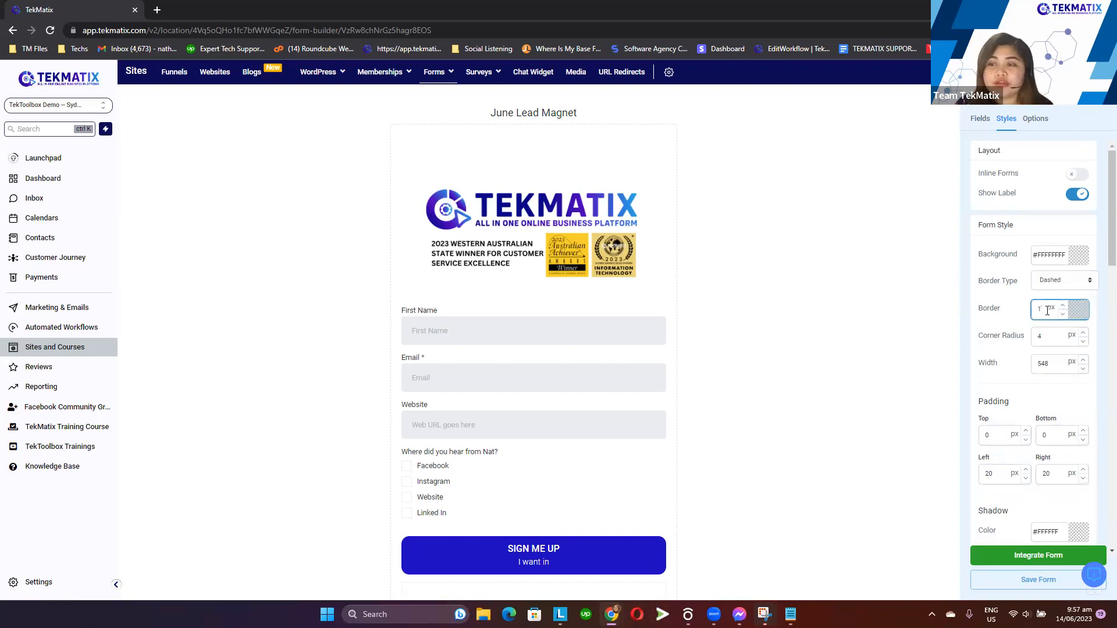
click(1019, 308)
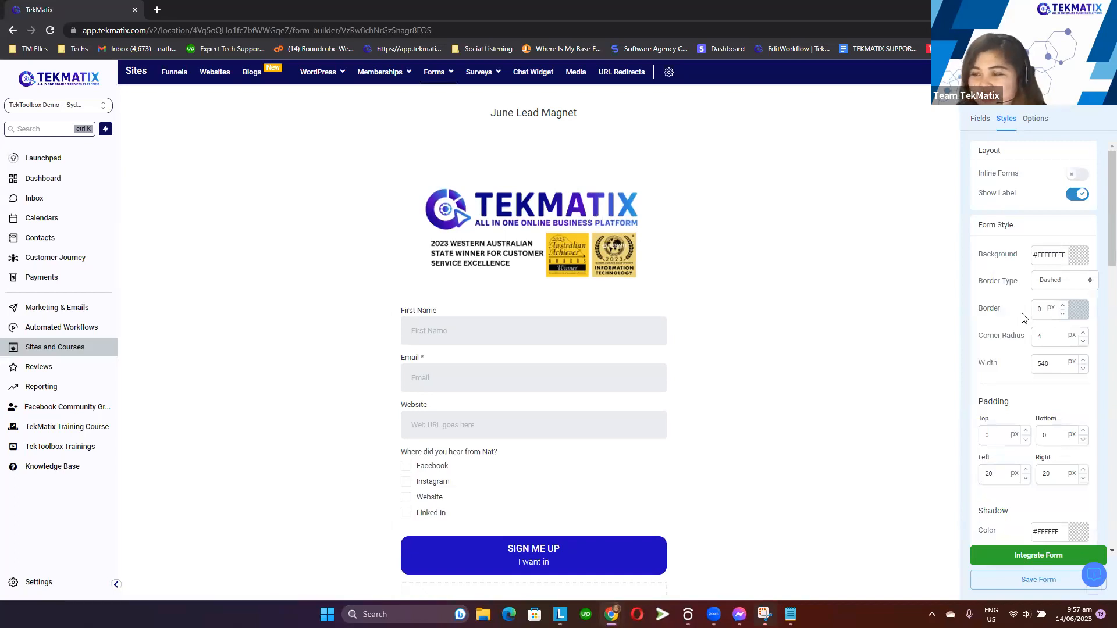
Set the form width to 900 px
click(1053, 361)
drag(1055, 365, 1032, 365)
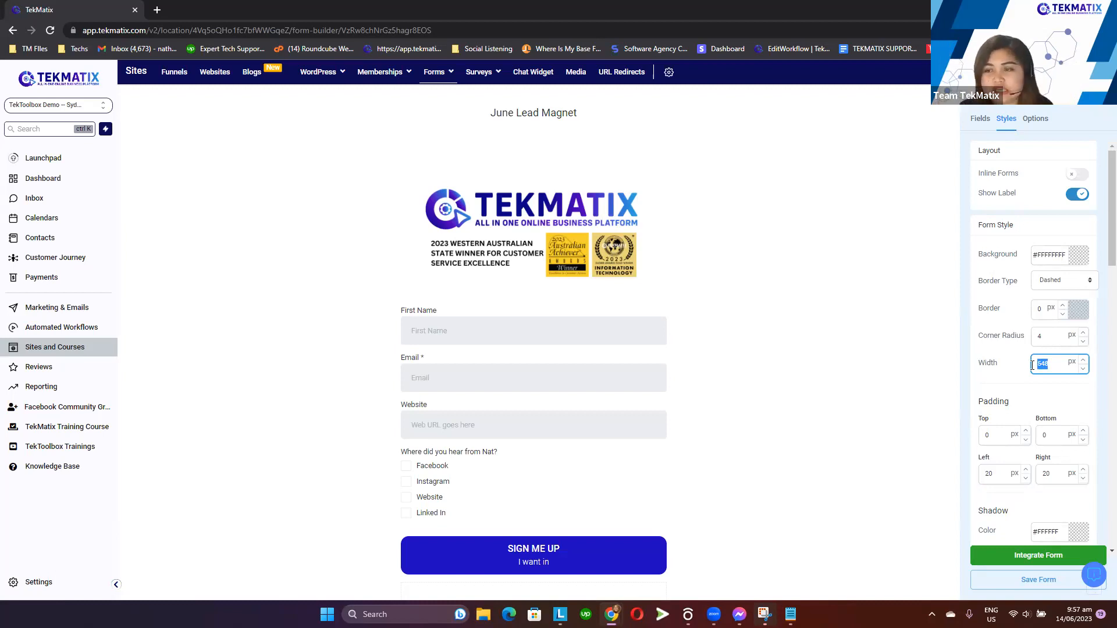
key(BackSpace)
text(900)
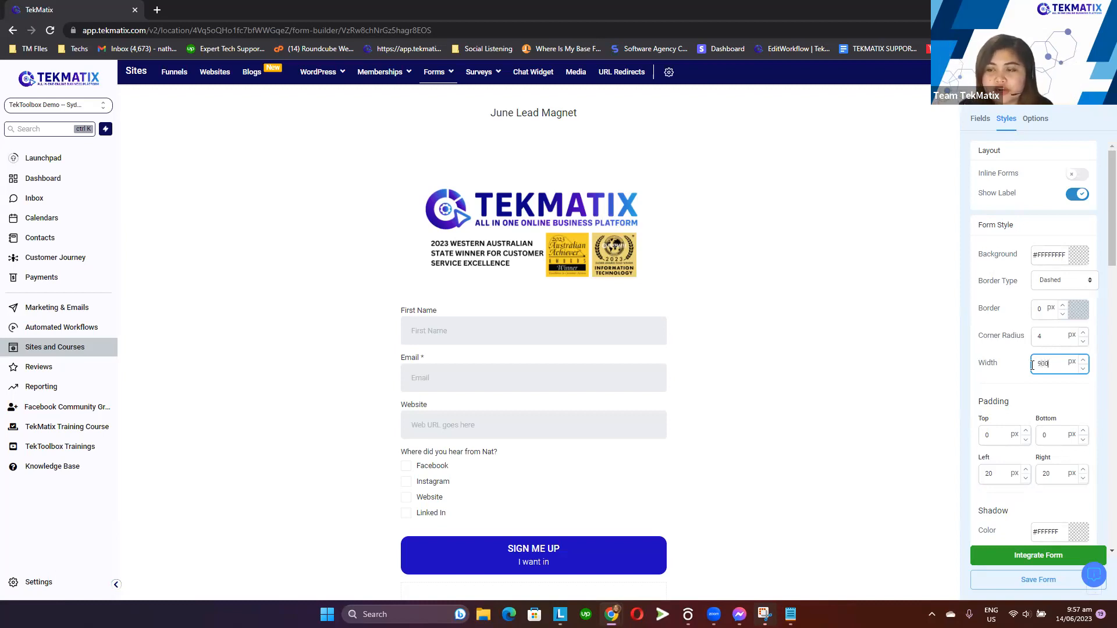
click(888, 339)
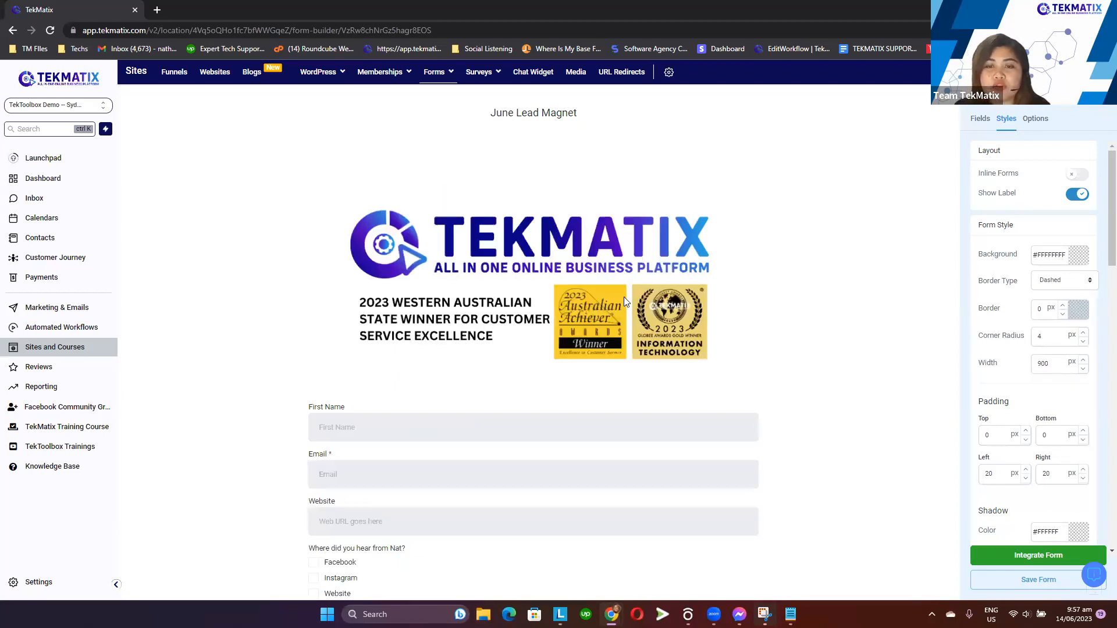
Look through the form's field style and label settings
scroll(624, 296, down, 3)
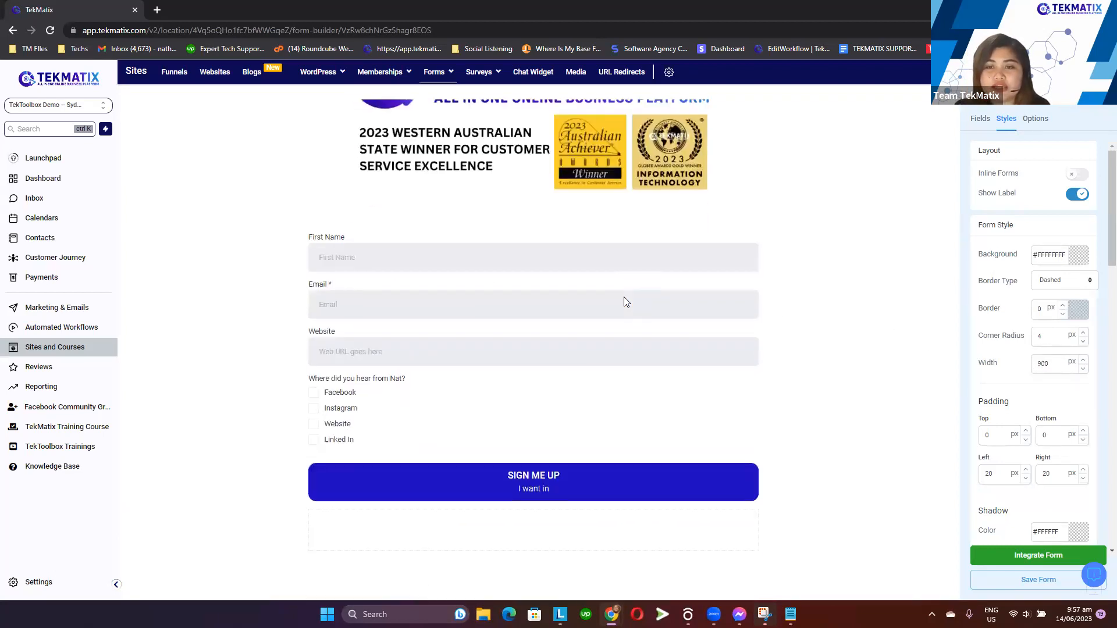
click(1054, 366)
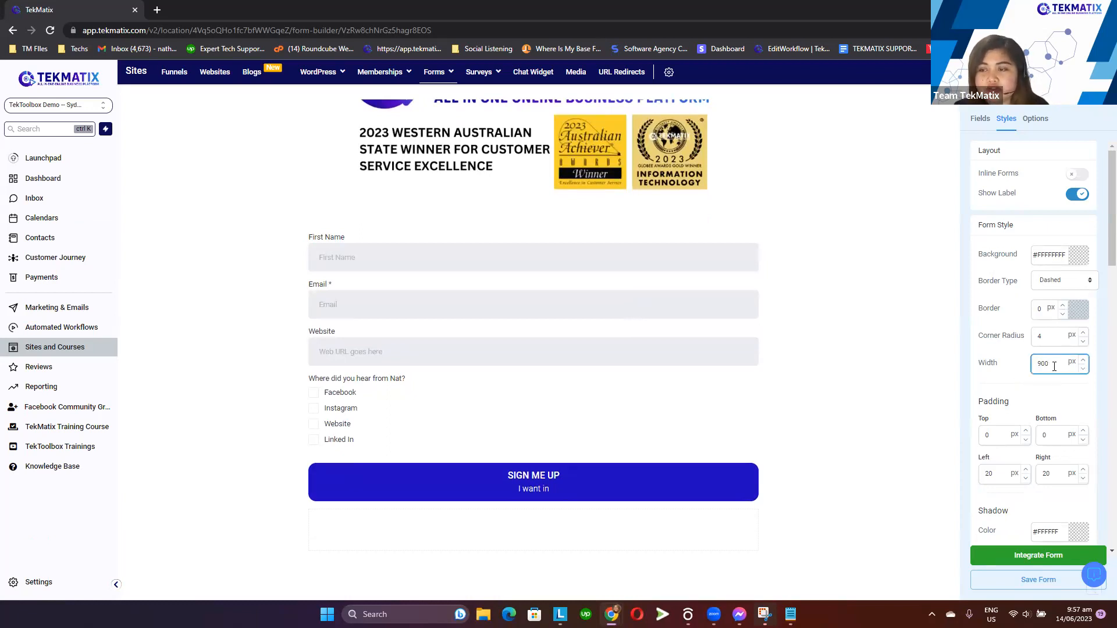
scroll(1003, 306, down, 3)
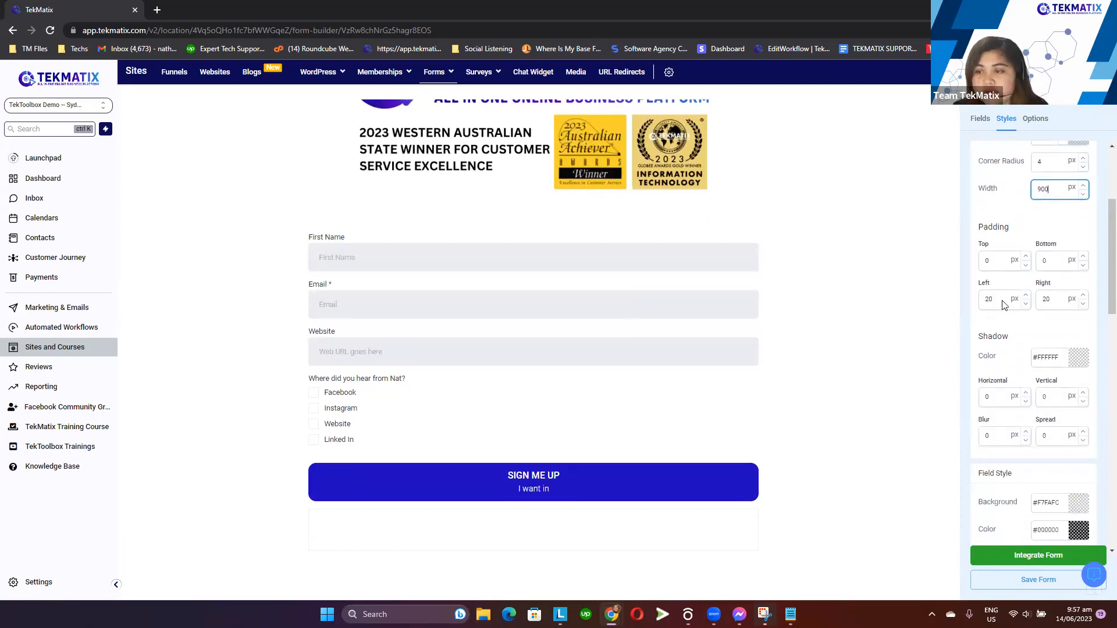
scroll(1024, 384, down, 3)
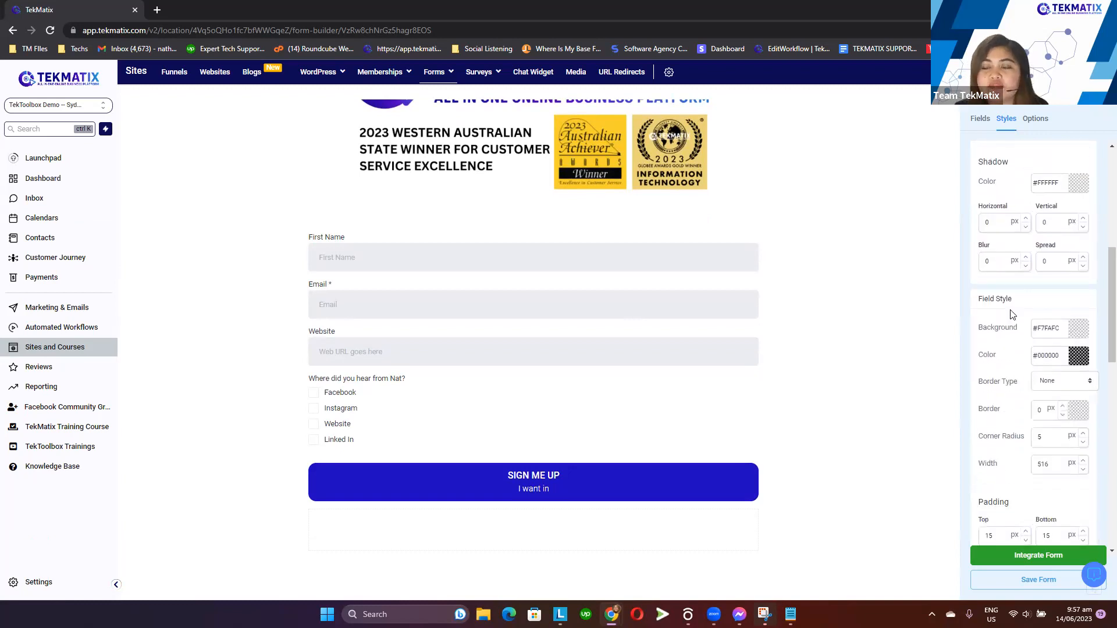
scroll(1036, 396, down, 3)
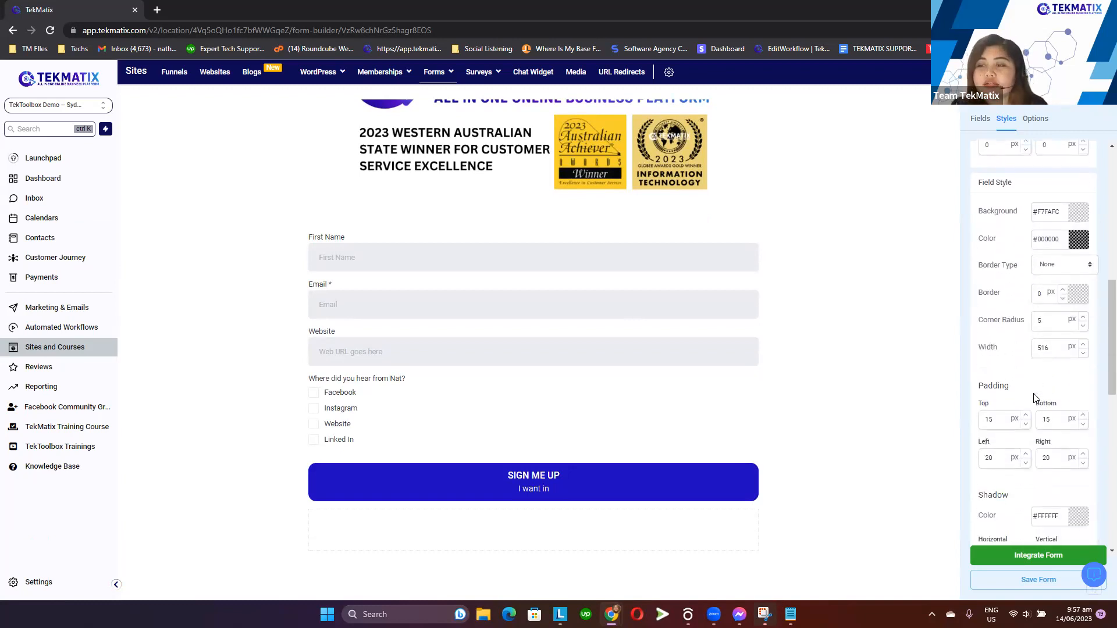
scroll(1019, 392, down, 4)
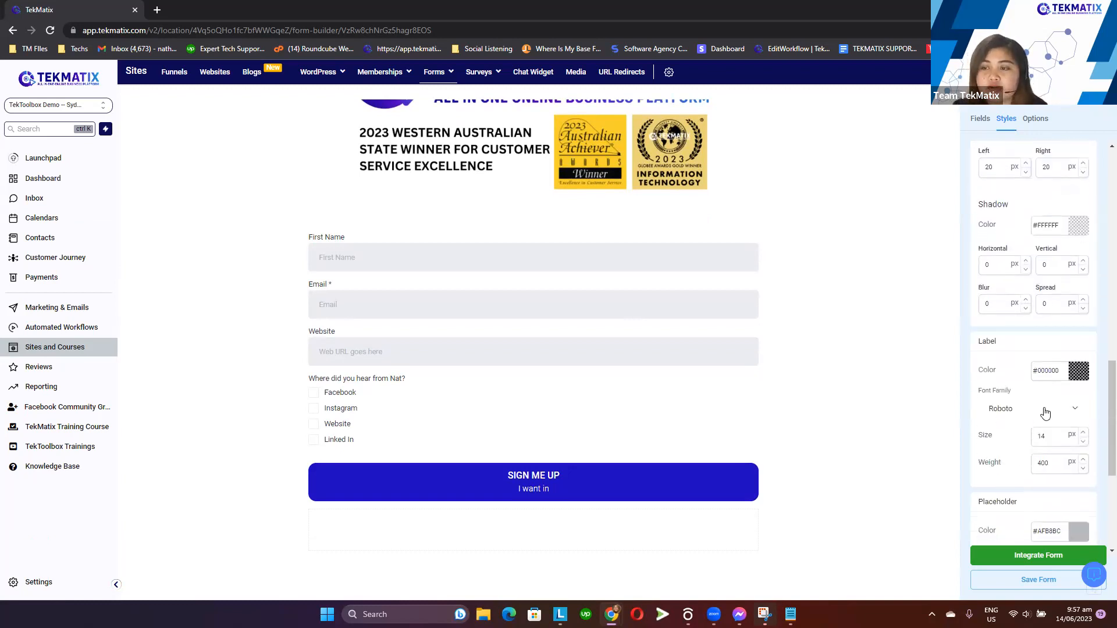
scroll(1044, 412, down, 2)
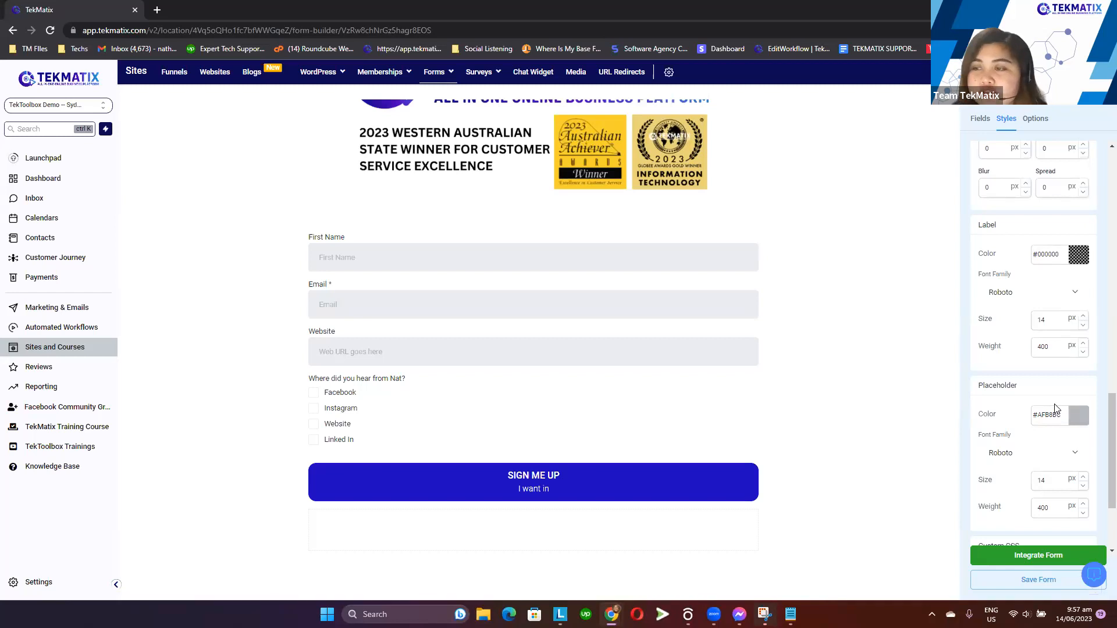
Try changing the field label colour to white, then set it back to black
drag(1009, 229, 981, 225)
click(1035, 242)
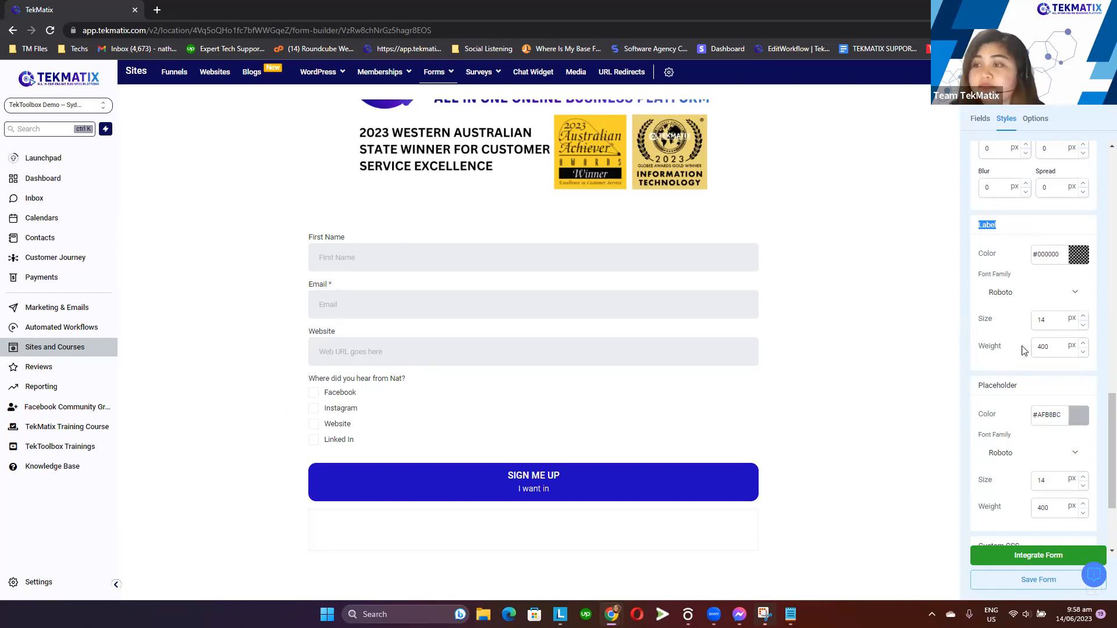
click(1077, 259)
mouse_move(1018, 314)
mouse_down()
mouse_move(1056, 277)
mouse_move(1059, 308)
mouse_move(1046, 288)
mouse_move(1031, 298)
mouse_move(973, 264)
mouse_up()
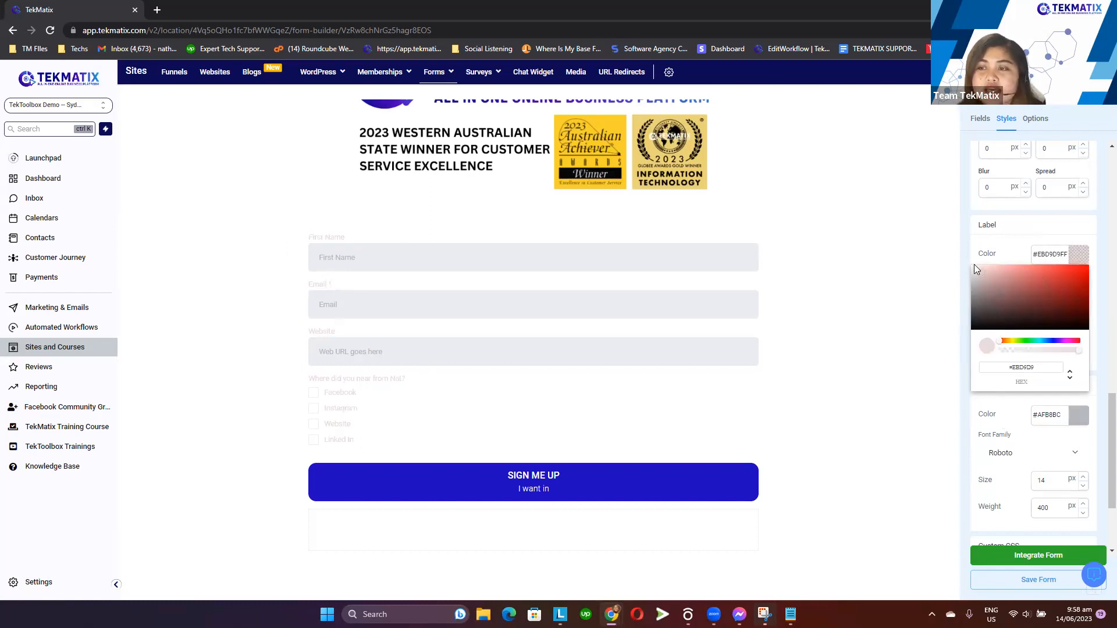
click(959, 256)
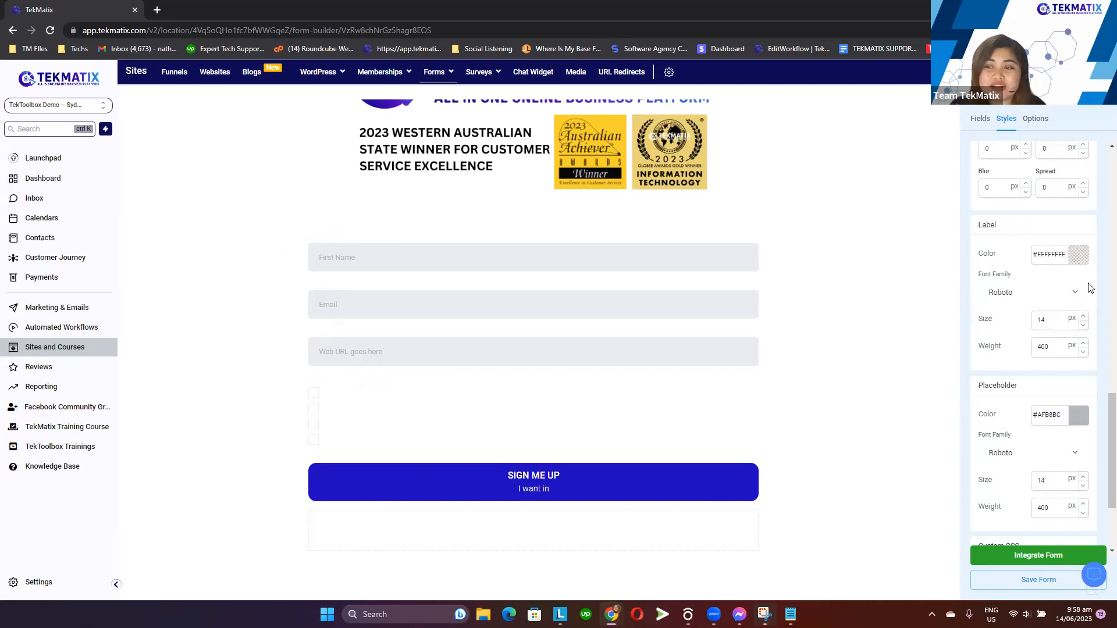
click(1082, 259)
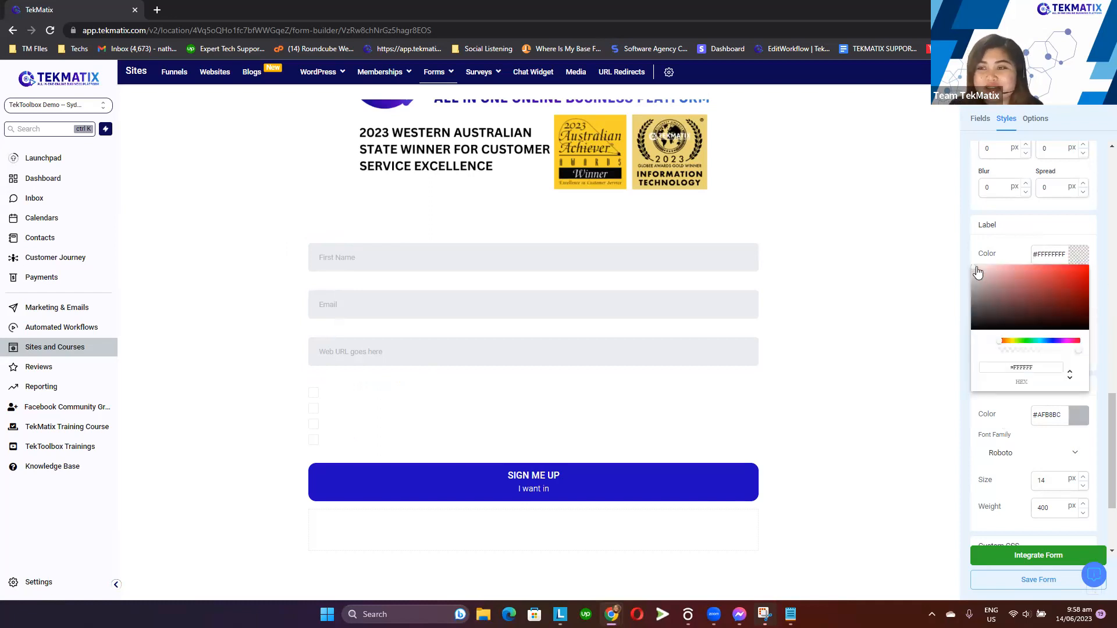
drag(974, 276, 960, 338)
click(959, 337)
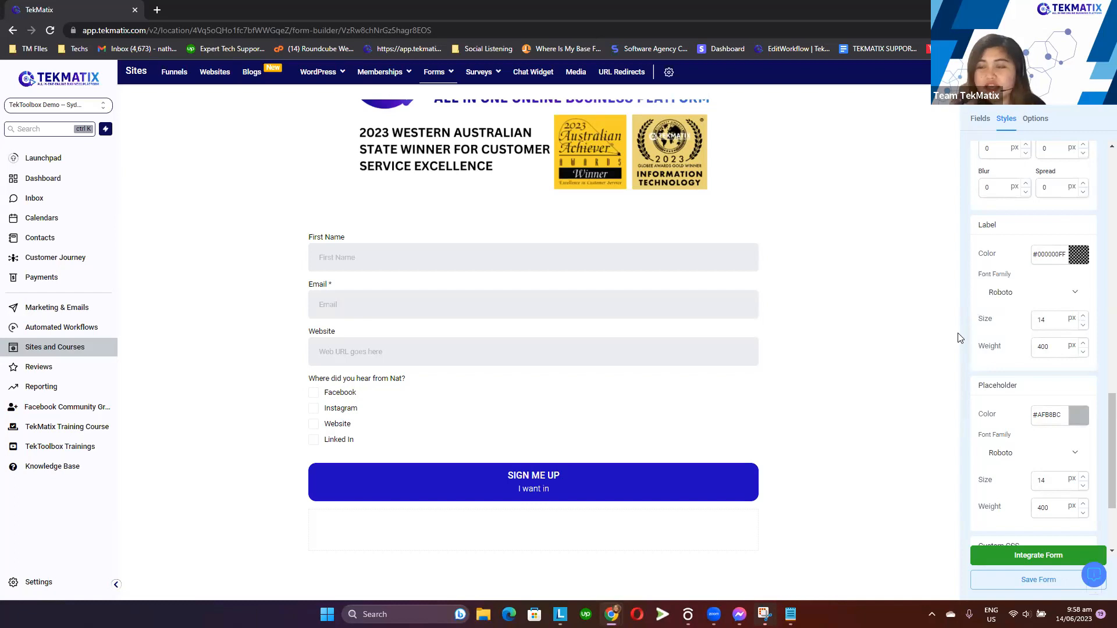
click(1078, 256)
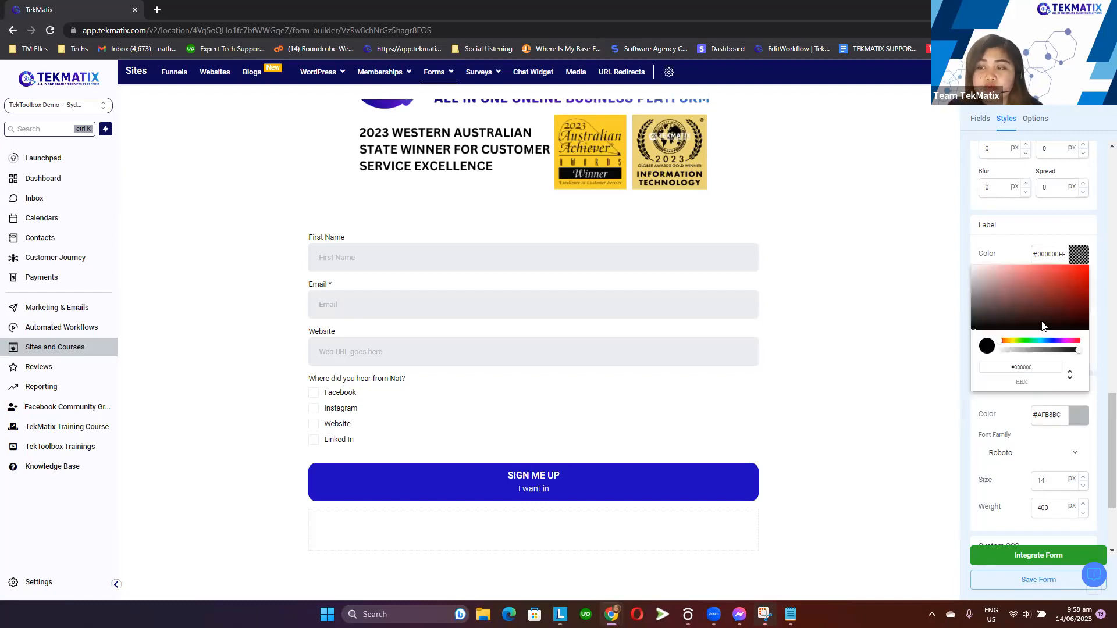
click(1085, 258)
Save the form
scroll(1056, 375, down, 3)
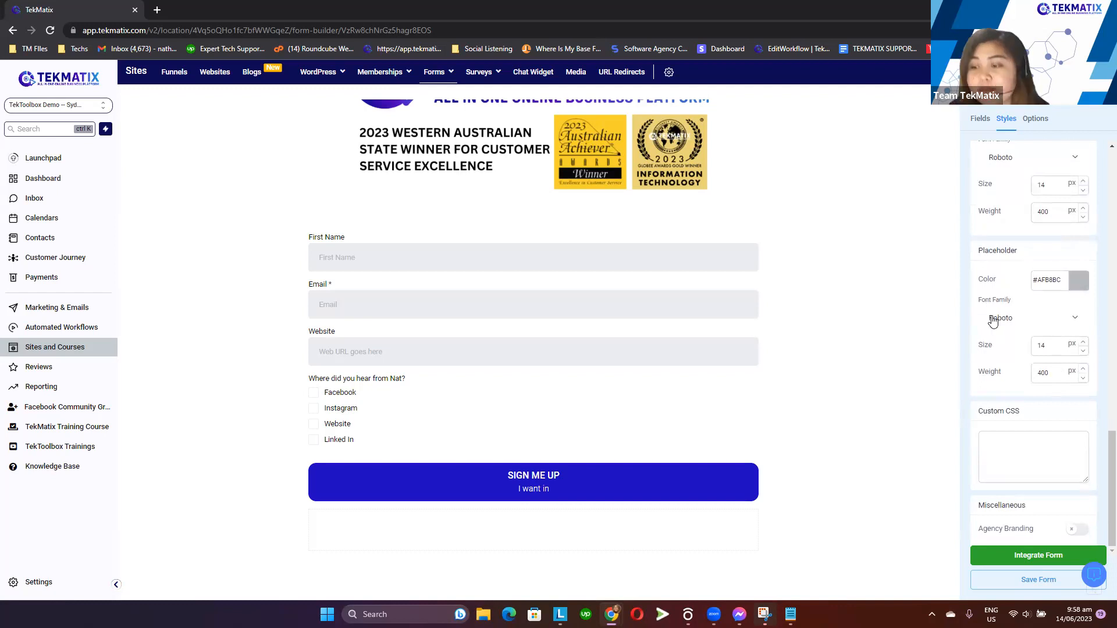
click(1031, 580)
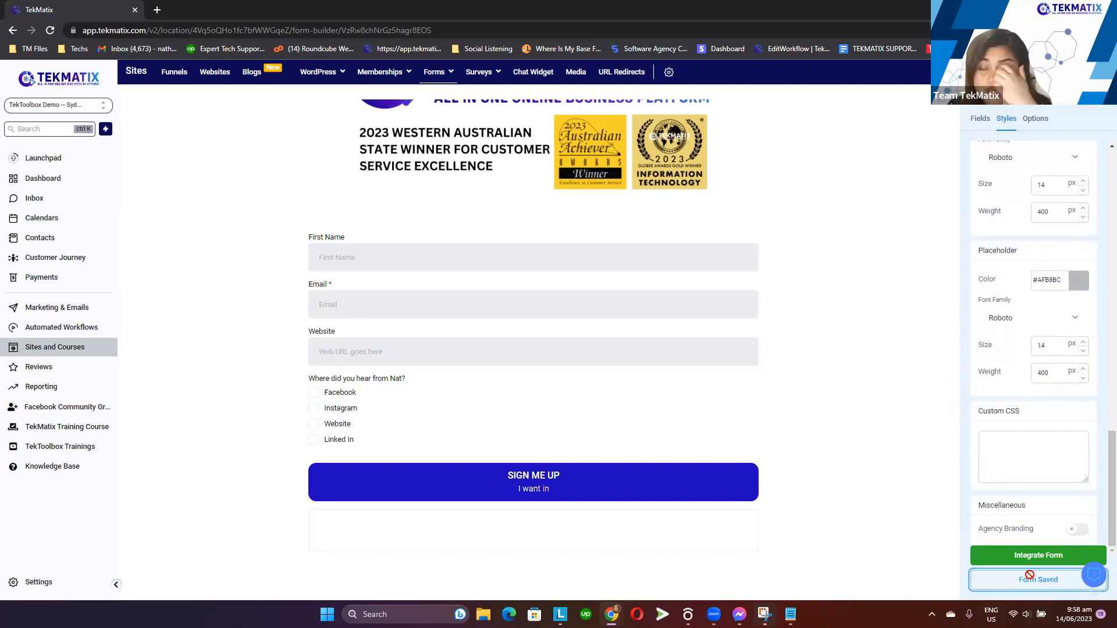
Turn on Sticky Contact in the form options and save the form
scroll(1024, 490, up, 5)
scroll(1025, 490, up, 4)
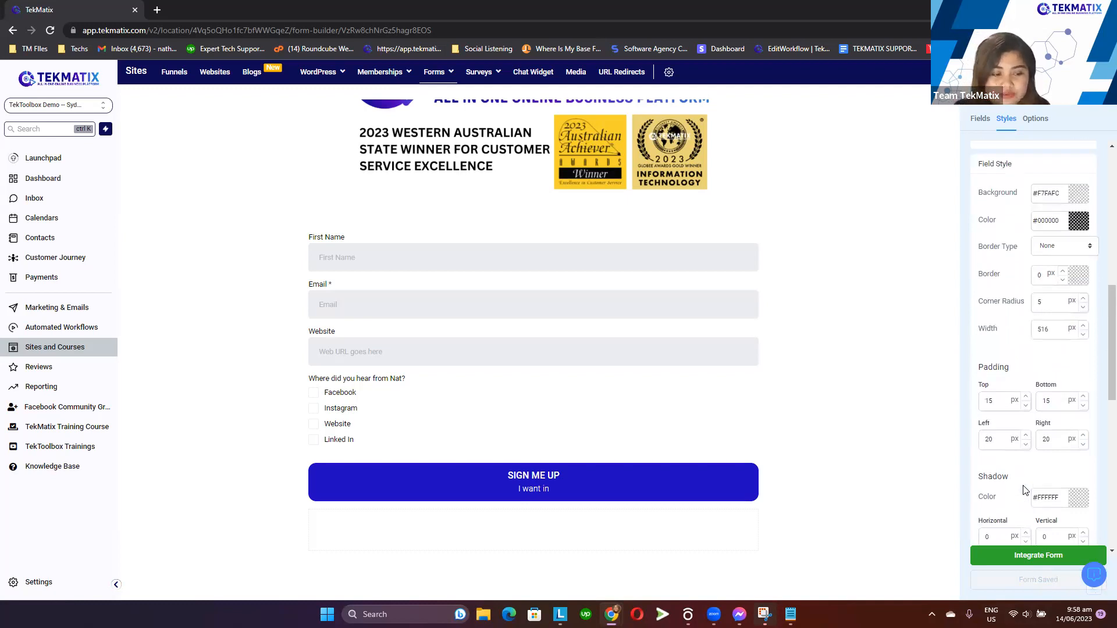
scroll(1030, 481, down, 9)
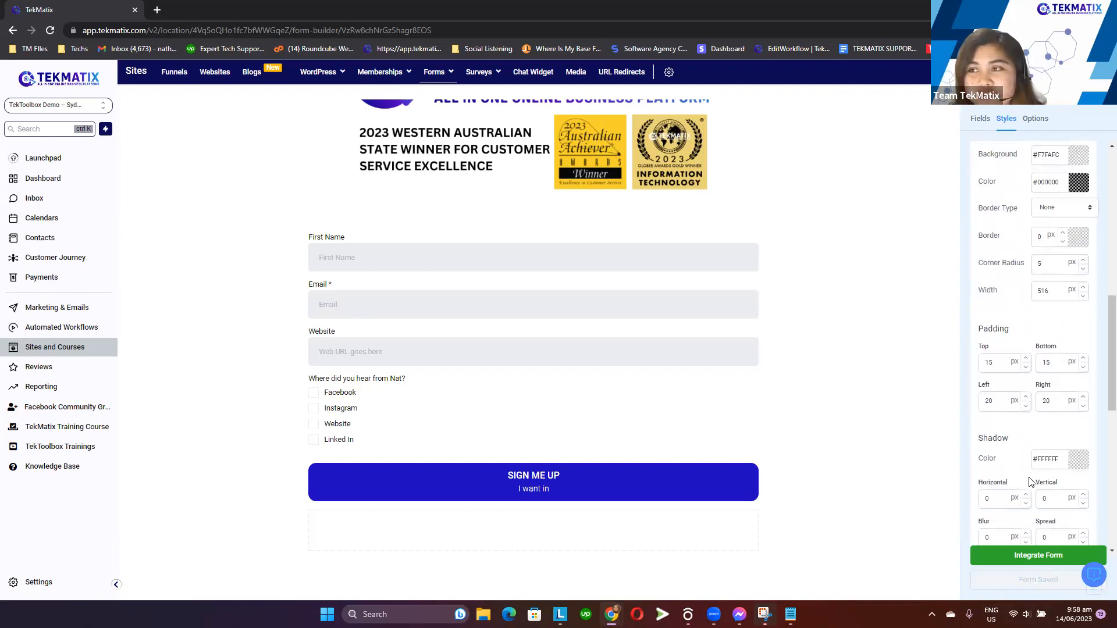
scroll(1025, 465, up, 12)
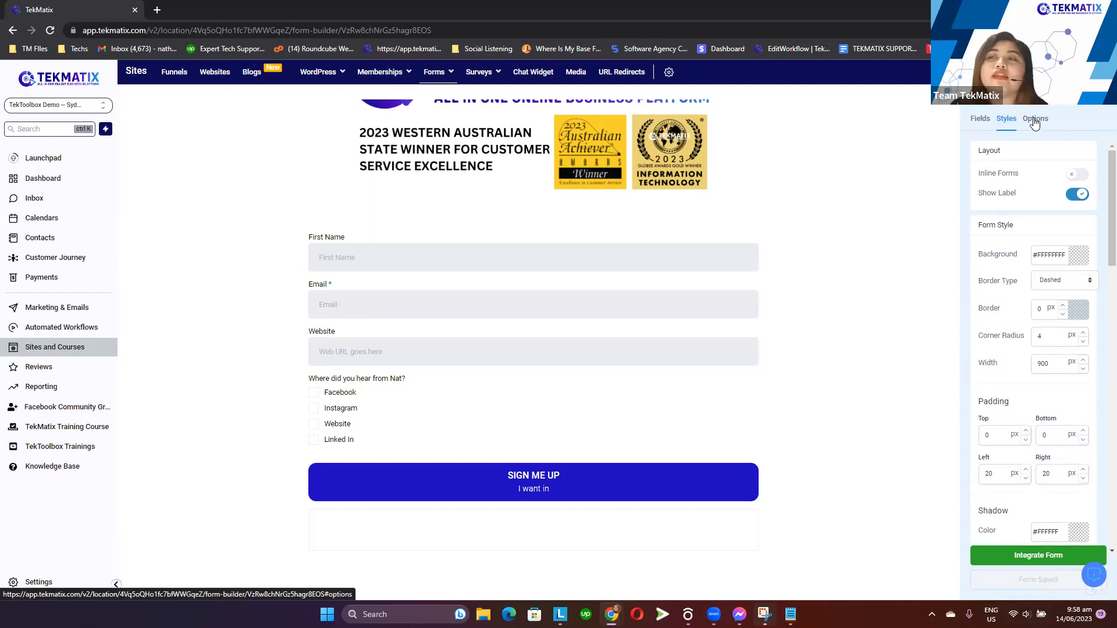
click(1034, 120)
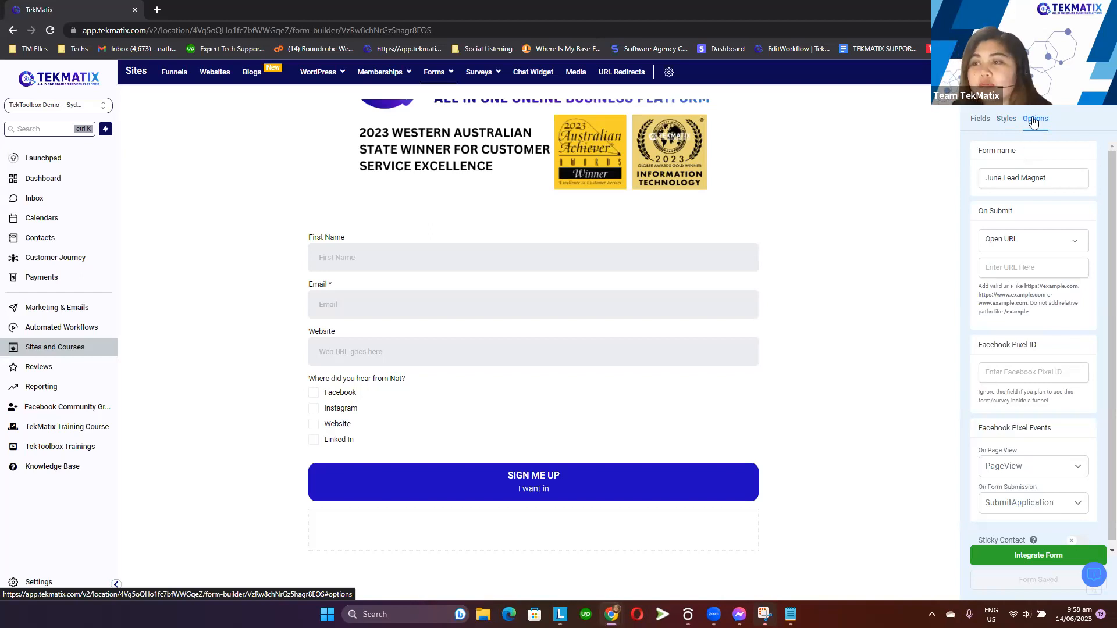
scroll(1051, 290, down, 1)
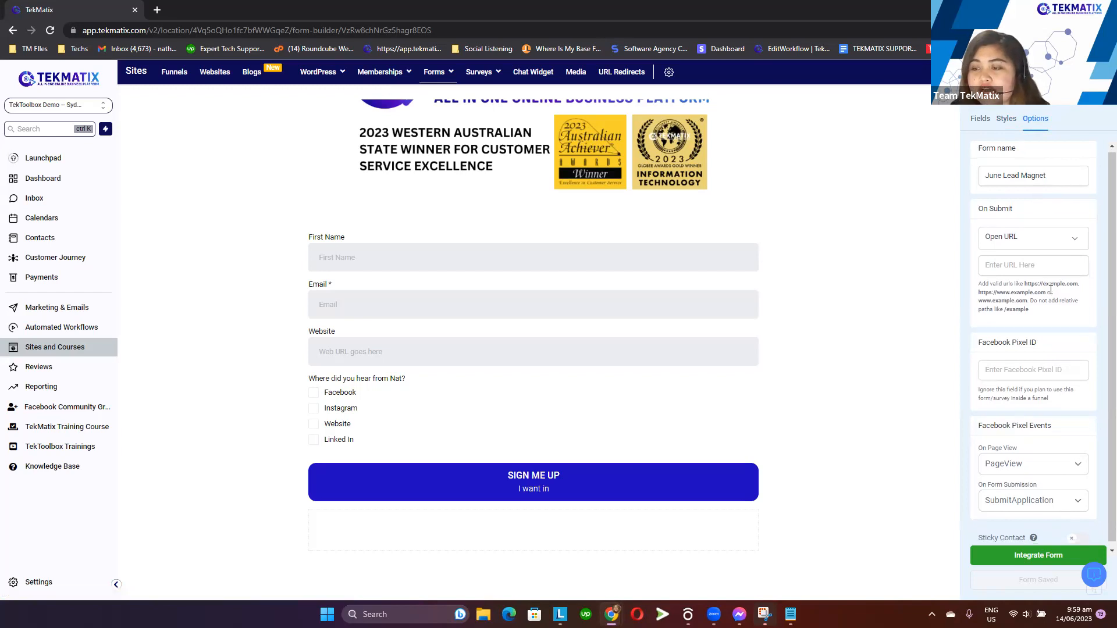
click(1077, 534)
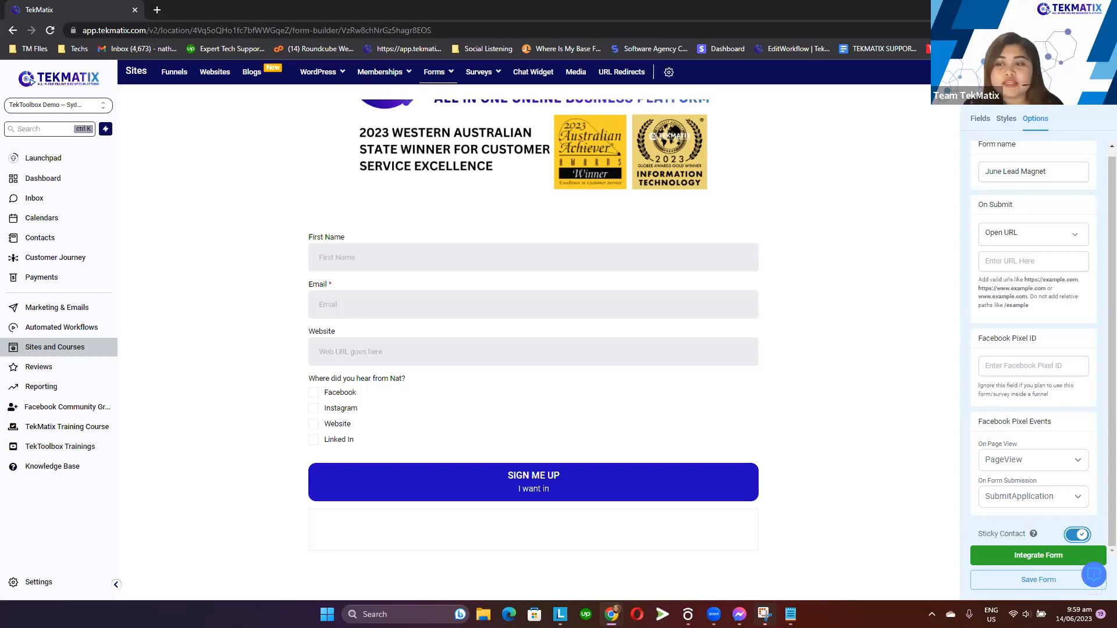
click(1070, 536)
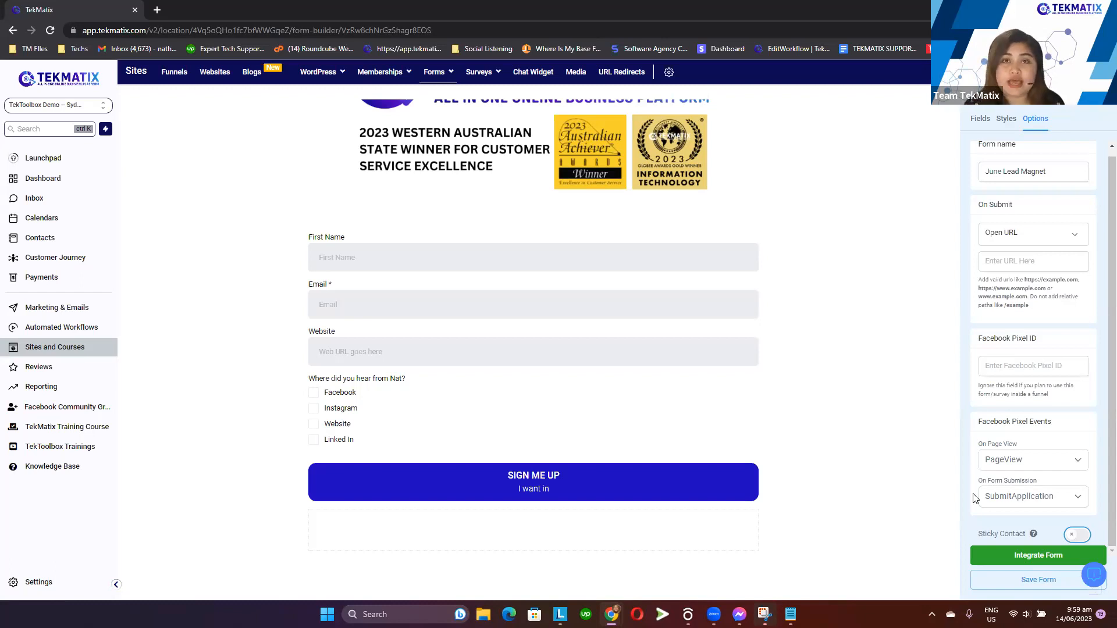
click(1077, 536)
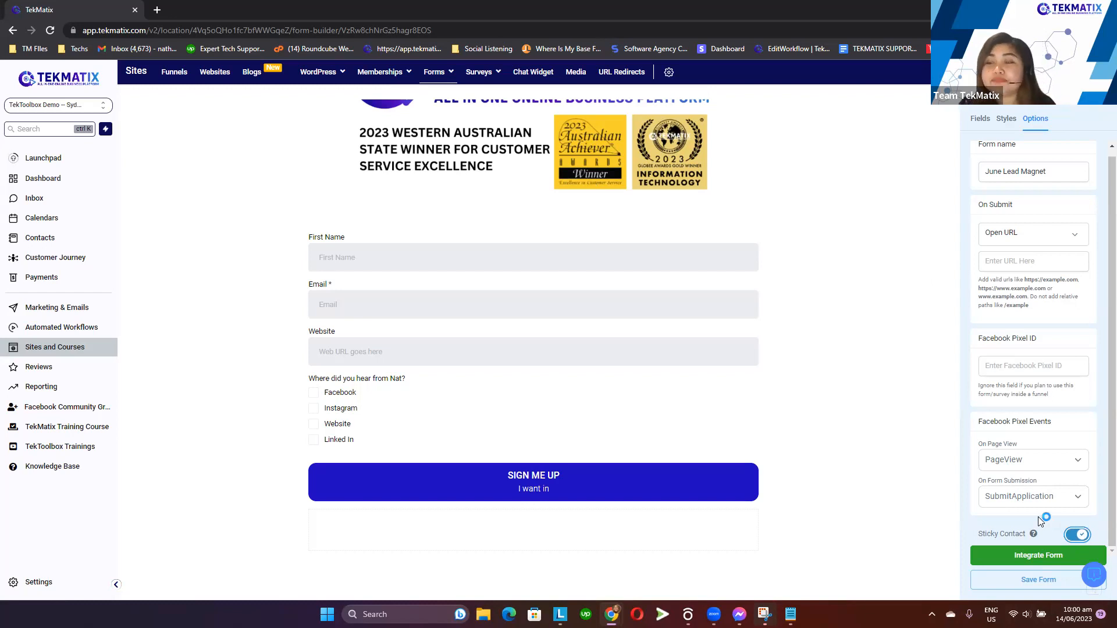
click(1033, 580)
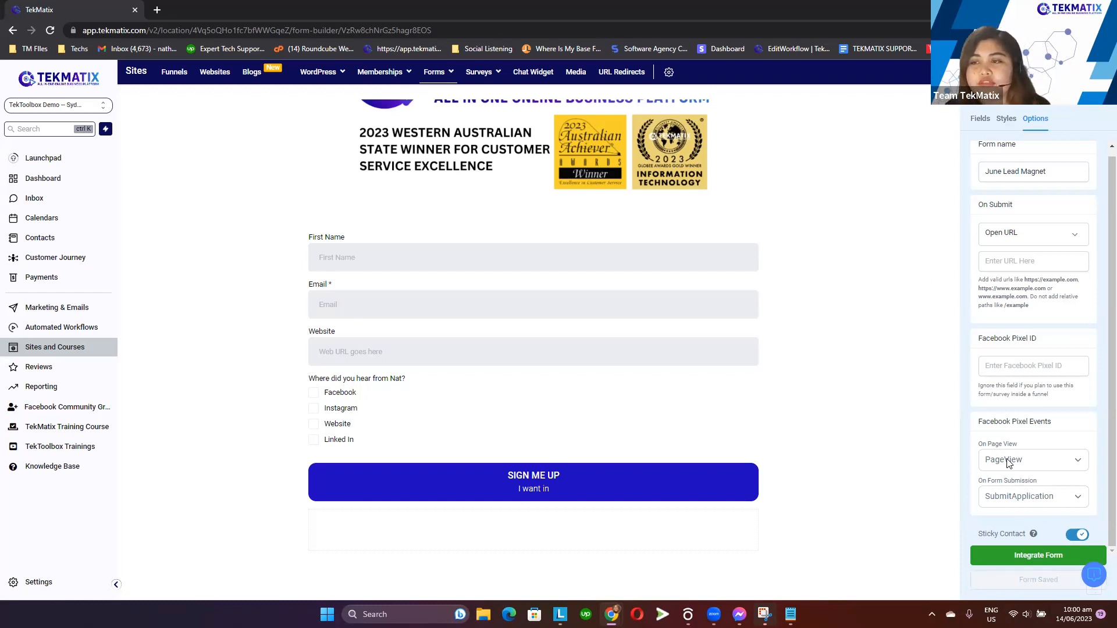
Set the form's On Submit action to Message
triple_click(1013, 205)
click(1019, 209)
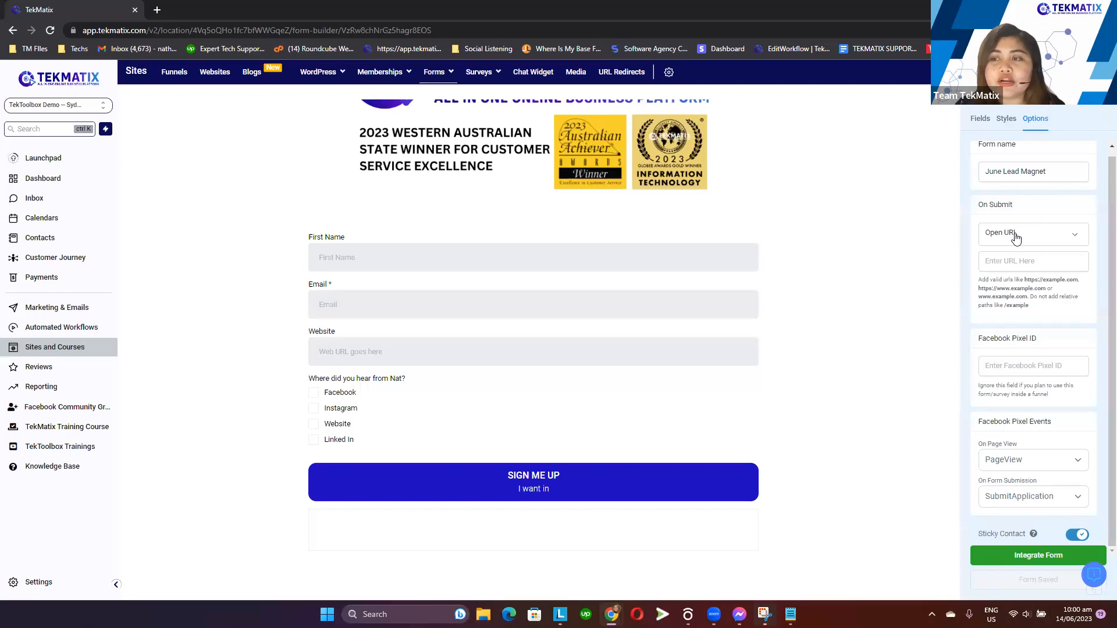
click(1015, 236)
click(1036, 214)
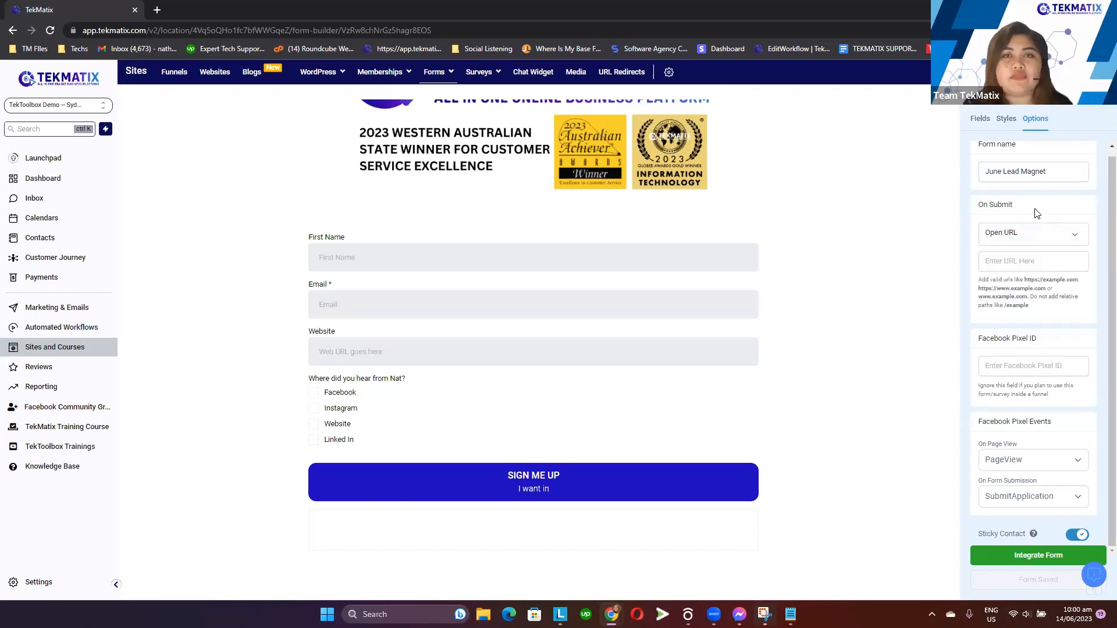
click(1019, 238)
click(1010, 277)
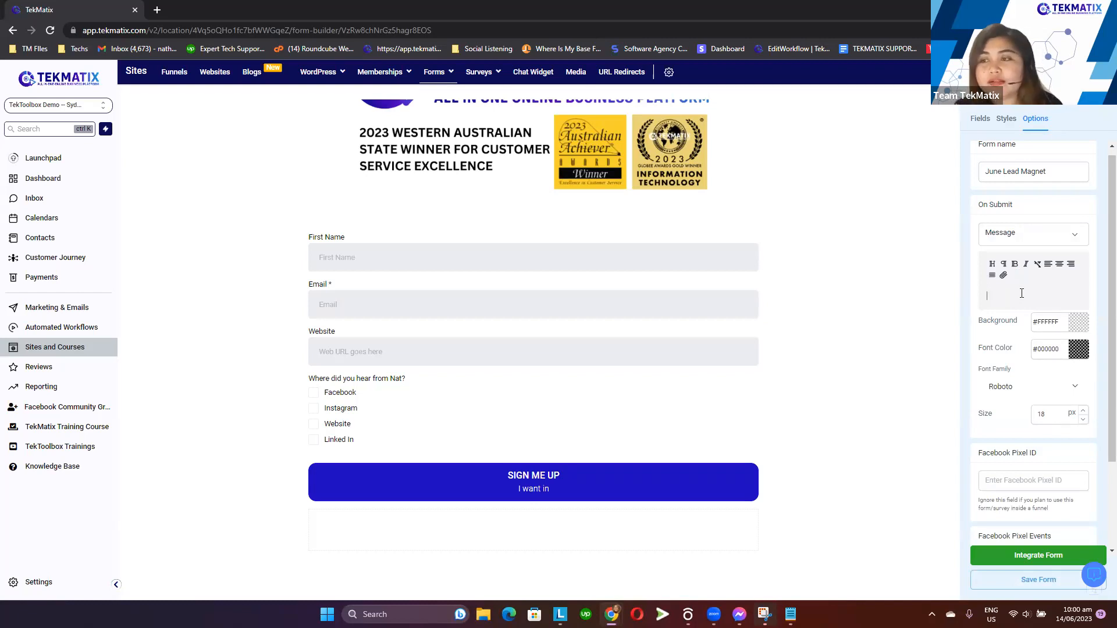
drag(970, 205, 1027, 208)
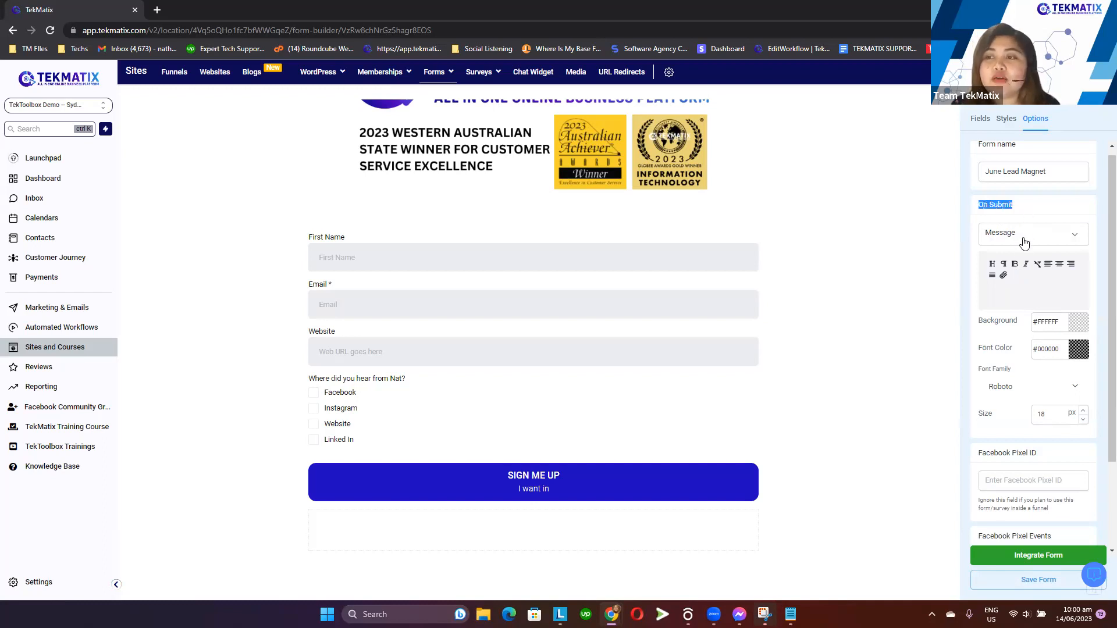
Enter "Thank you for submitting the form!" as the on-submit message text
click(1005, 294)
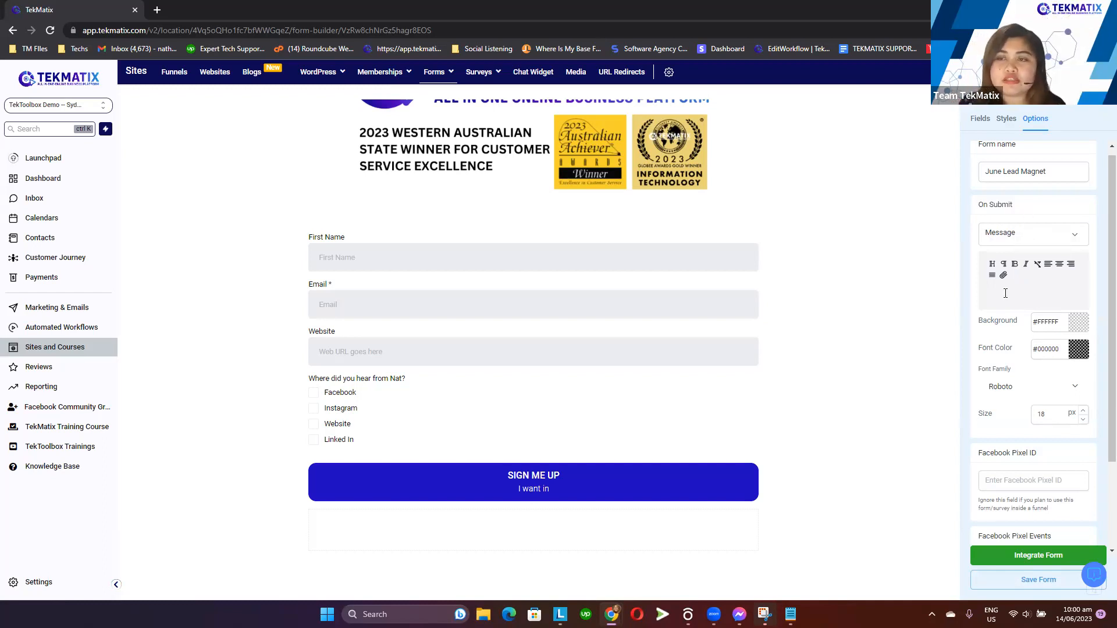
text(Th)
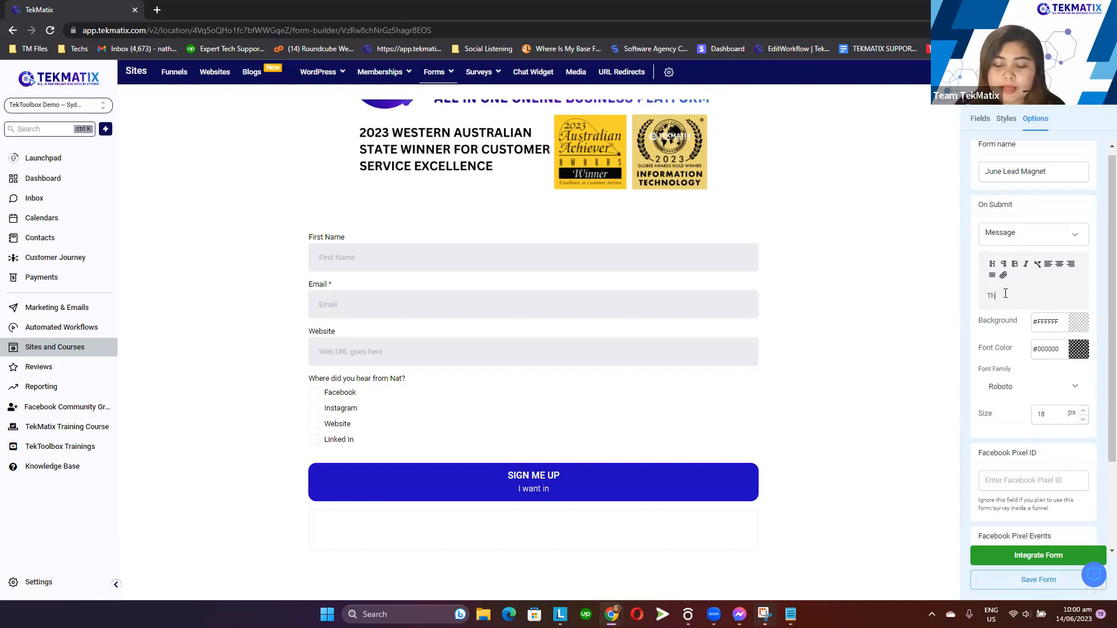
text(ank you for submi)
key(BackSpace)
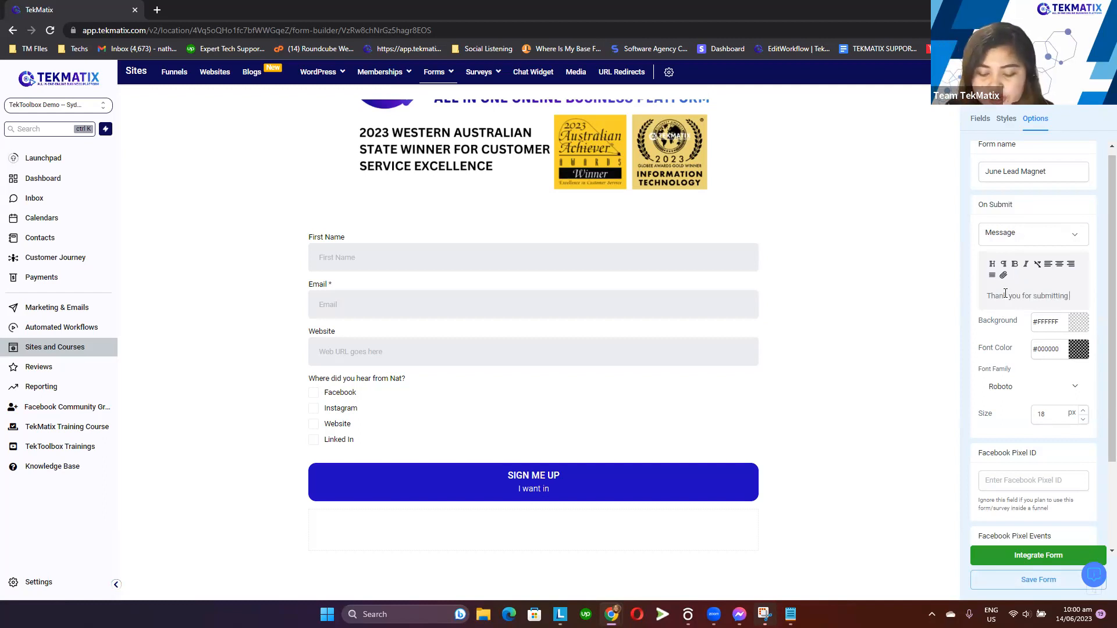
text(form!)
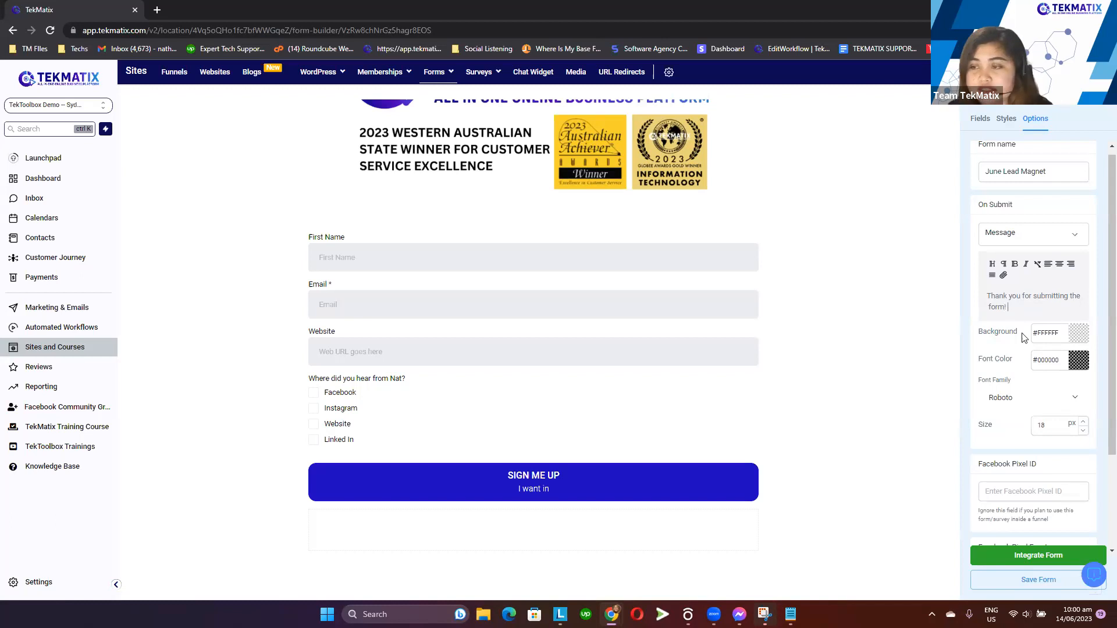
Select the whole message and make it bold and centre-aligned
triple_click(1025, 311)
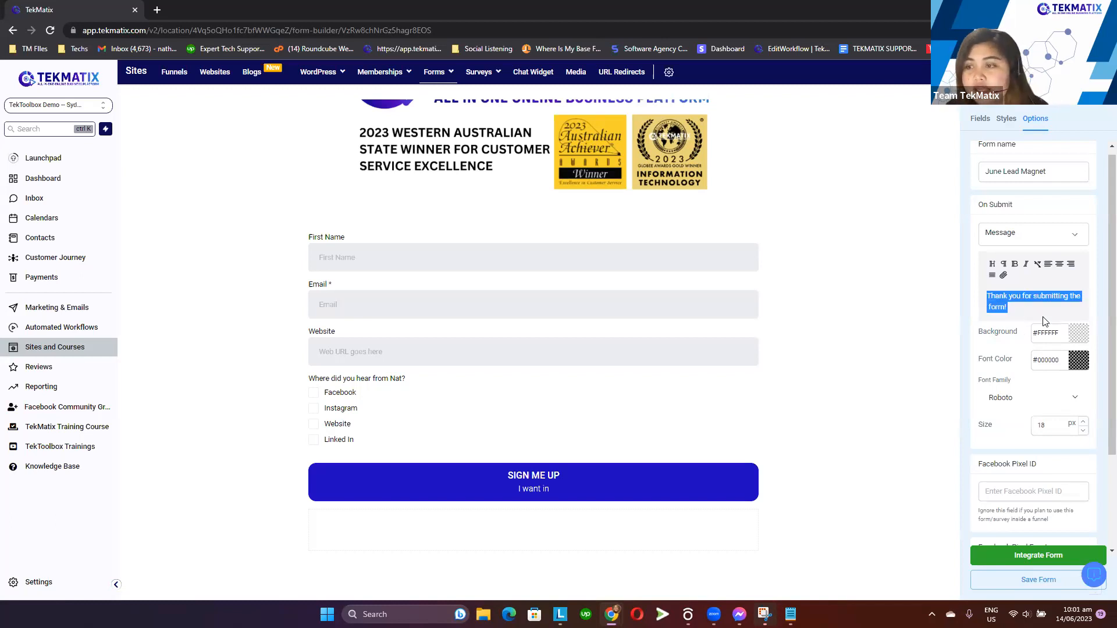
click(1013, 265)
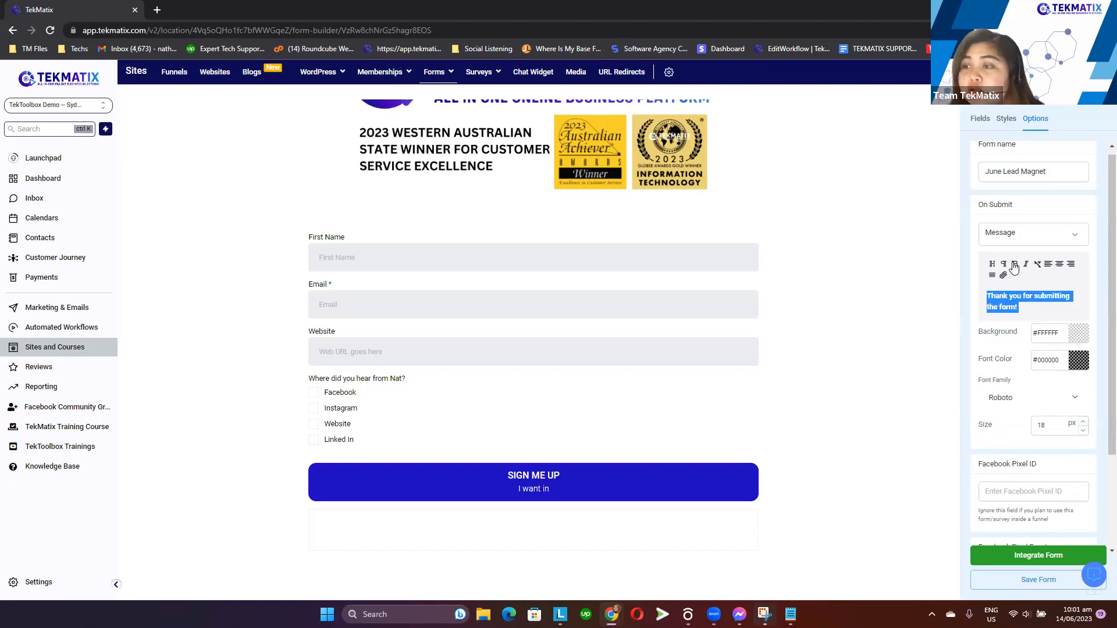
click(1060, 267)
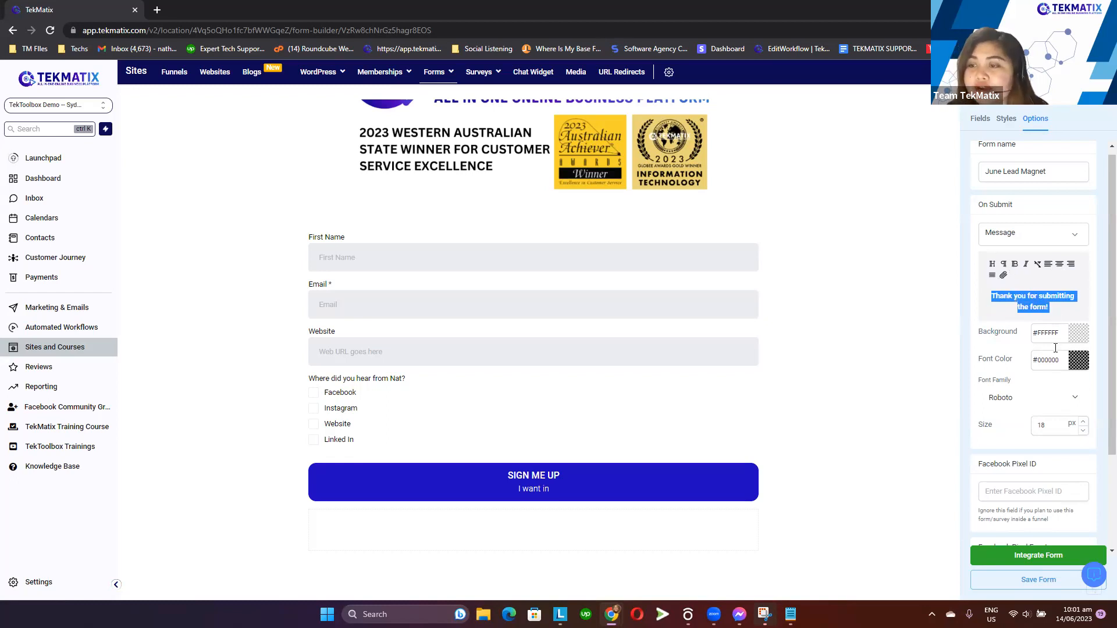
Set the message font size to 24 px and make its background transparent white, #FFFFFF00
click(1051, 427)
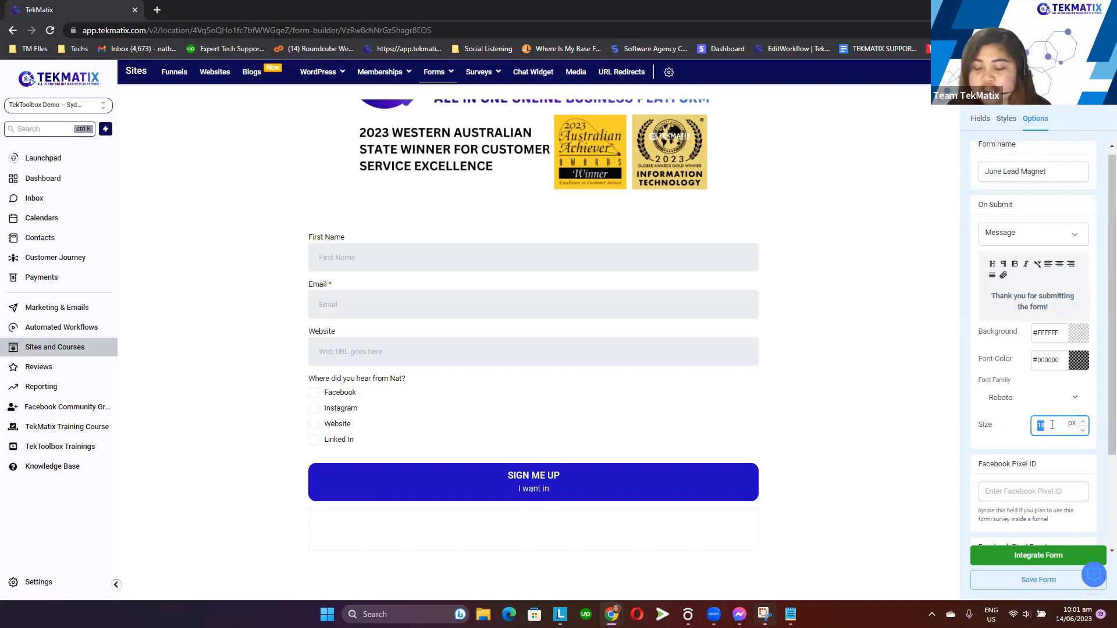
click(1053, 381)
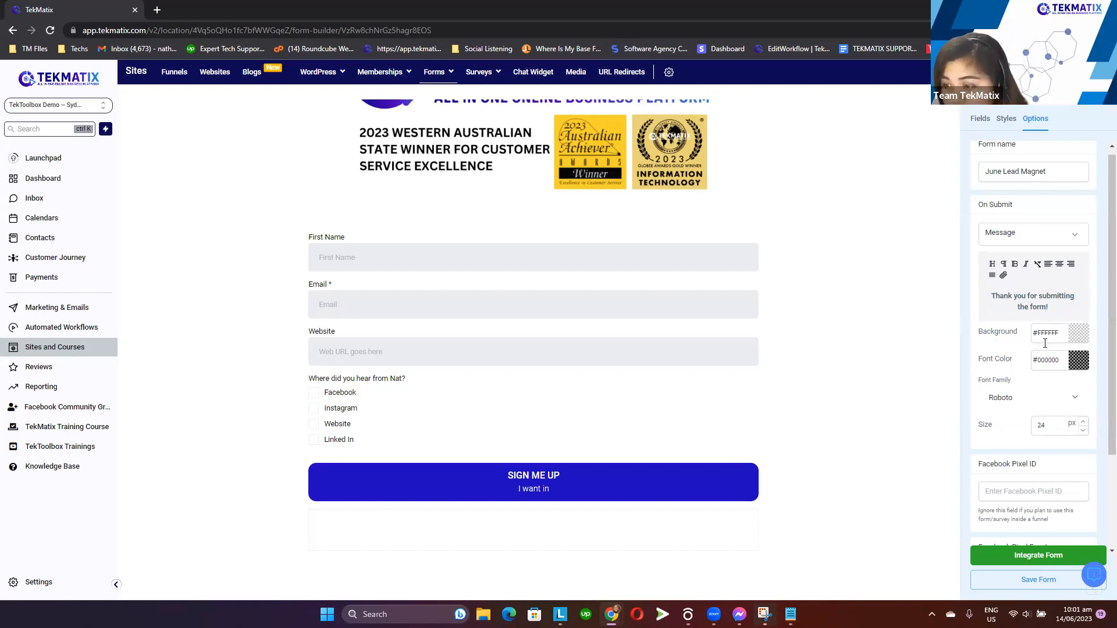
click(1077, 336)
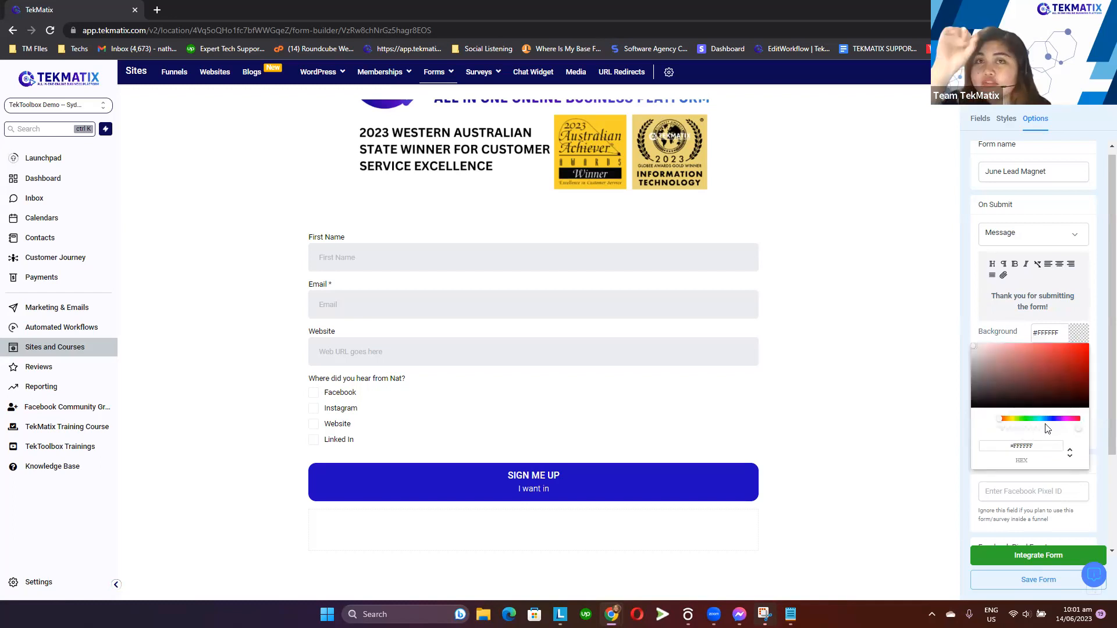
drag(1014, 421, 984, 424)
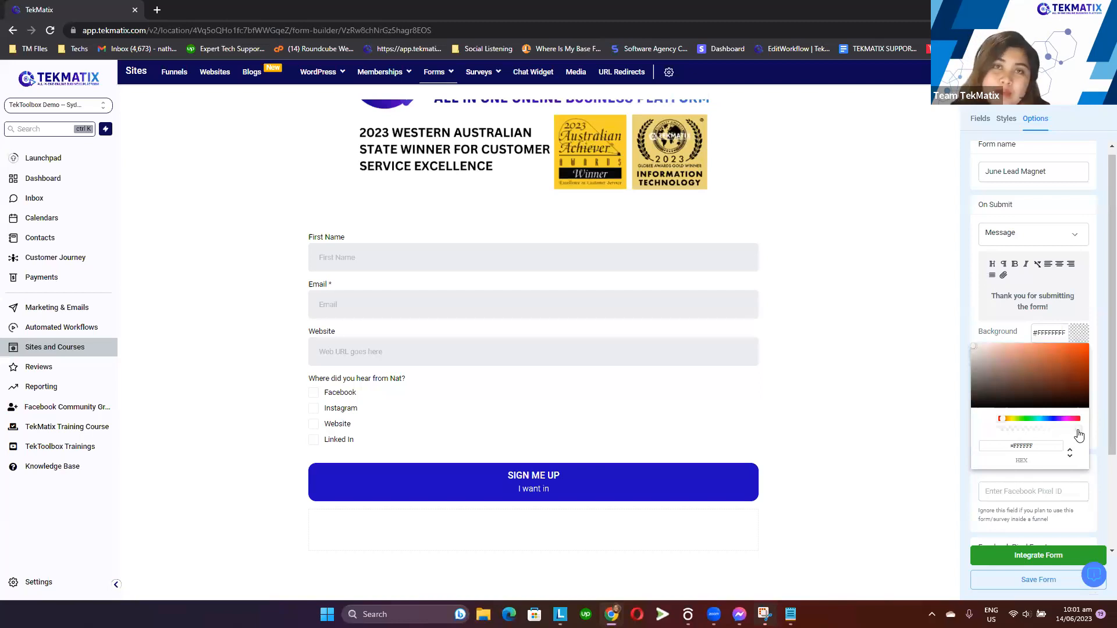
drag(1077, 431, 988, 427)
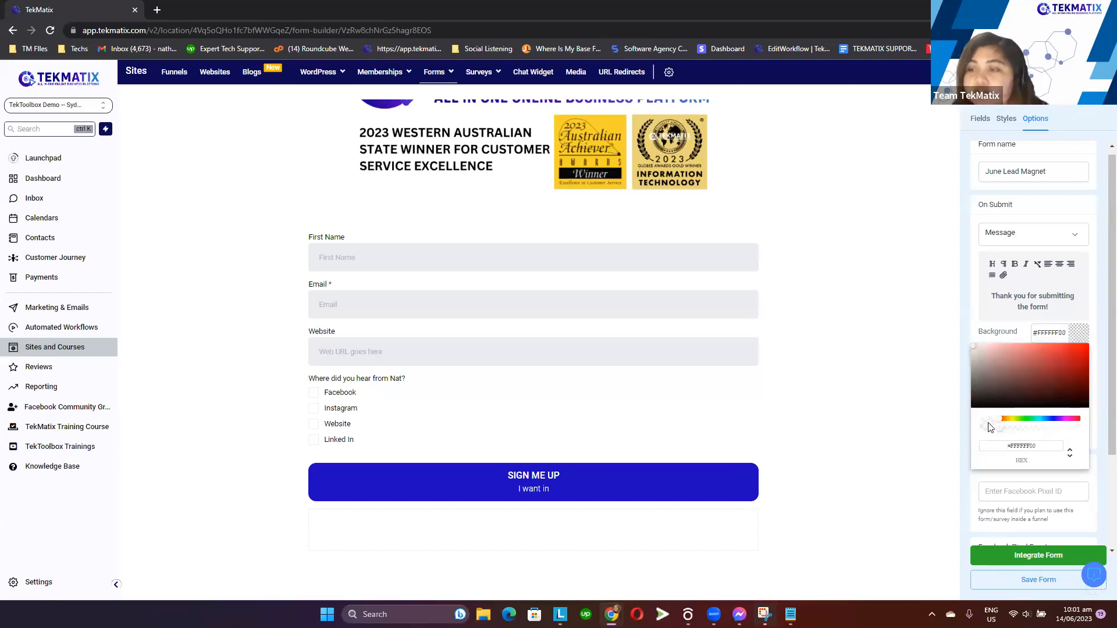
click(1079, 335)
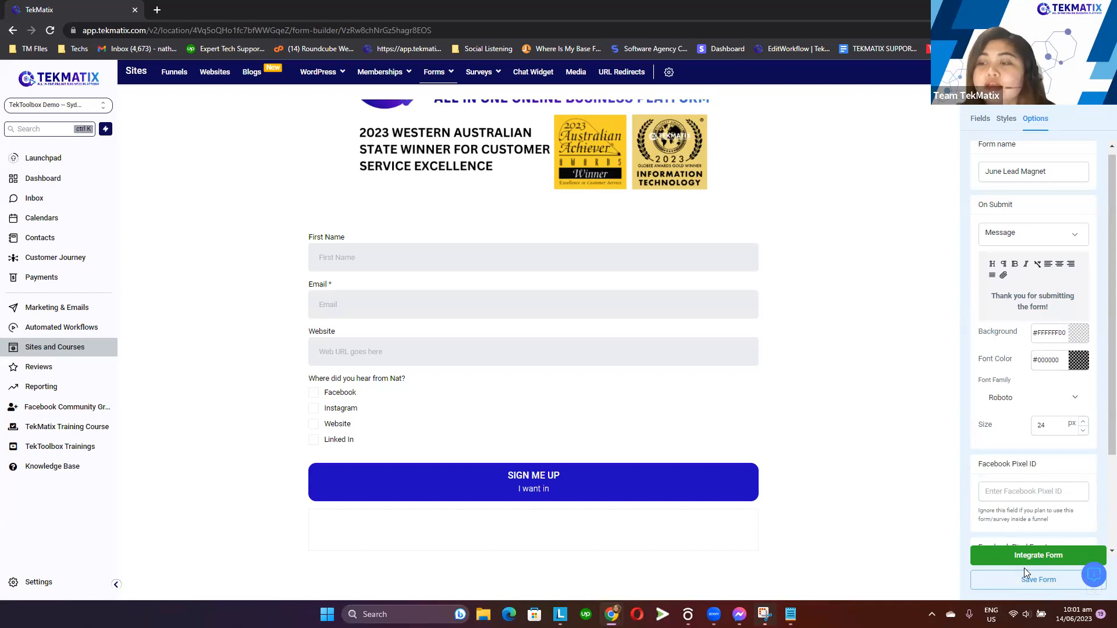
Save the form
click(1036, 589)
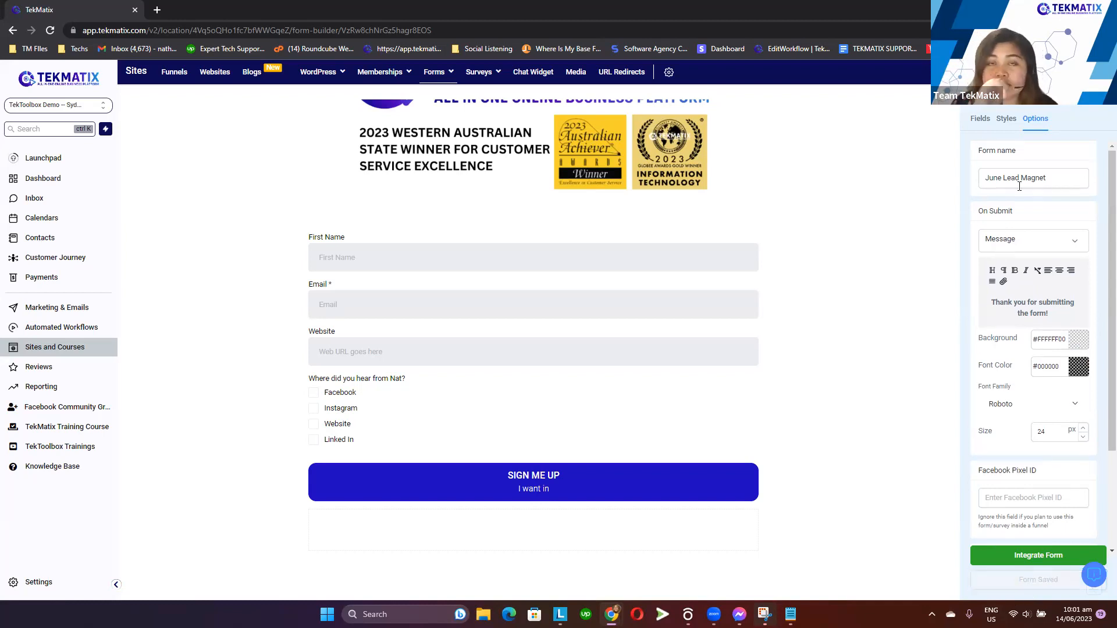
drag(1017, 211, 975, 213)
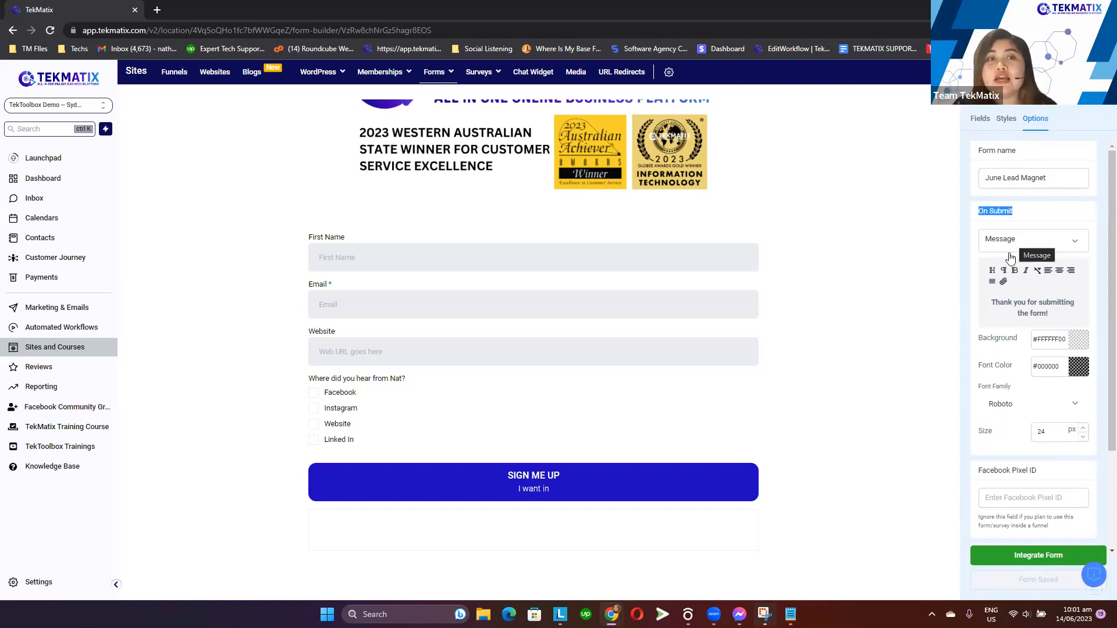
Open the form's integration options and copy the embed code and the form link
click(1025, 557)
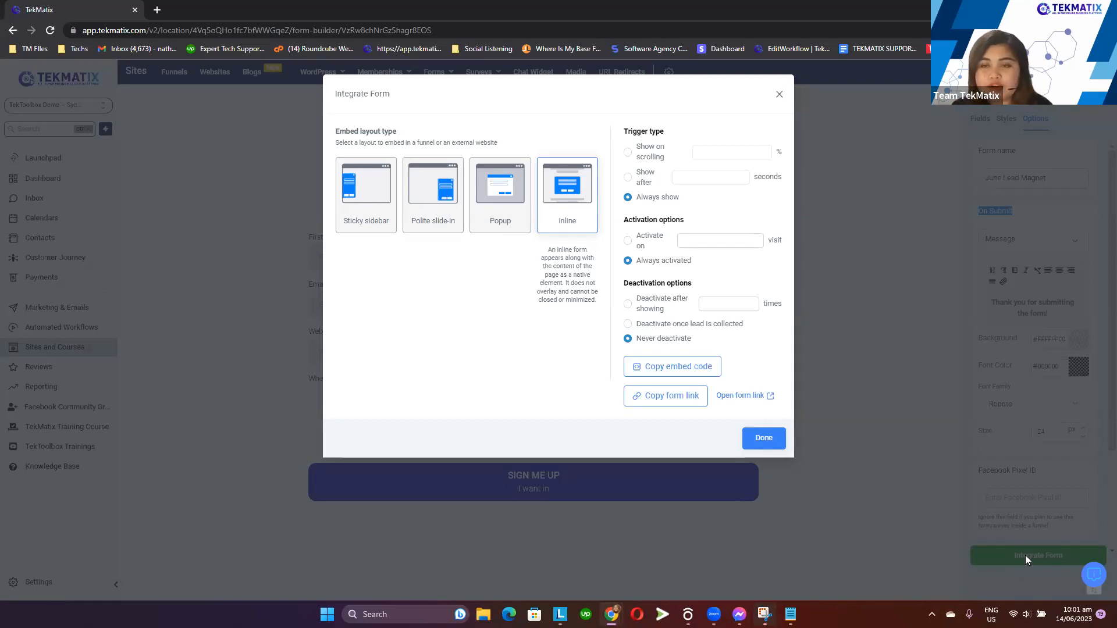
click(778, 94)
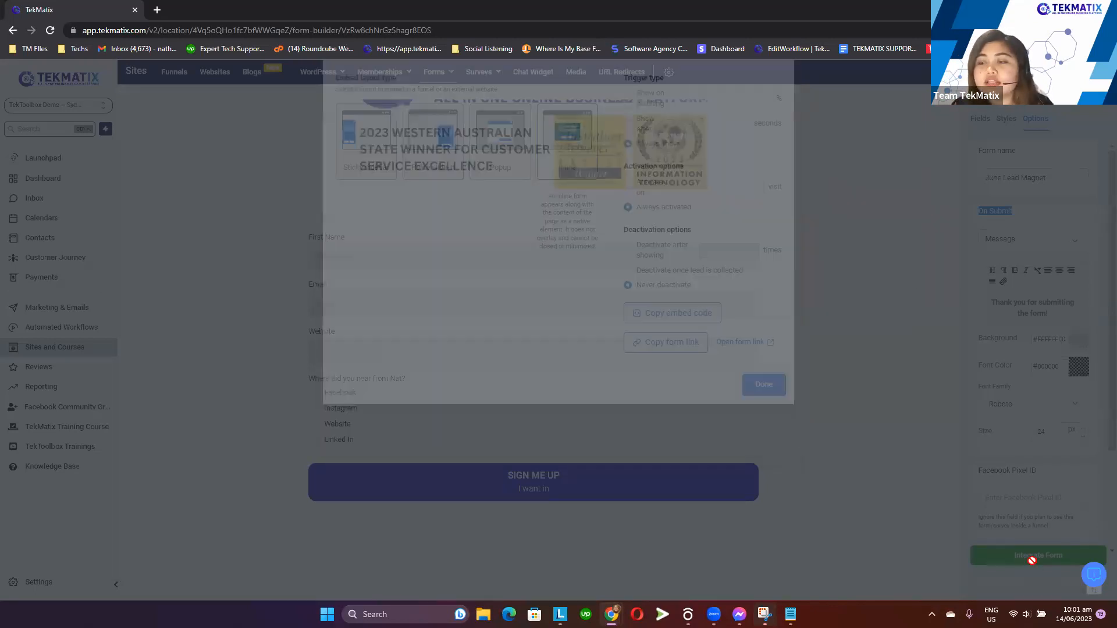
click(1038, 557)
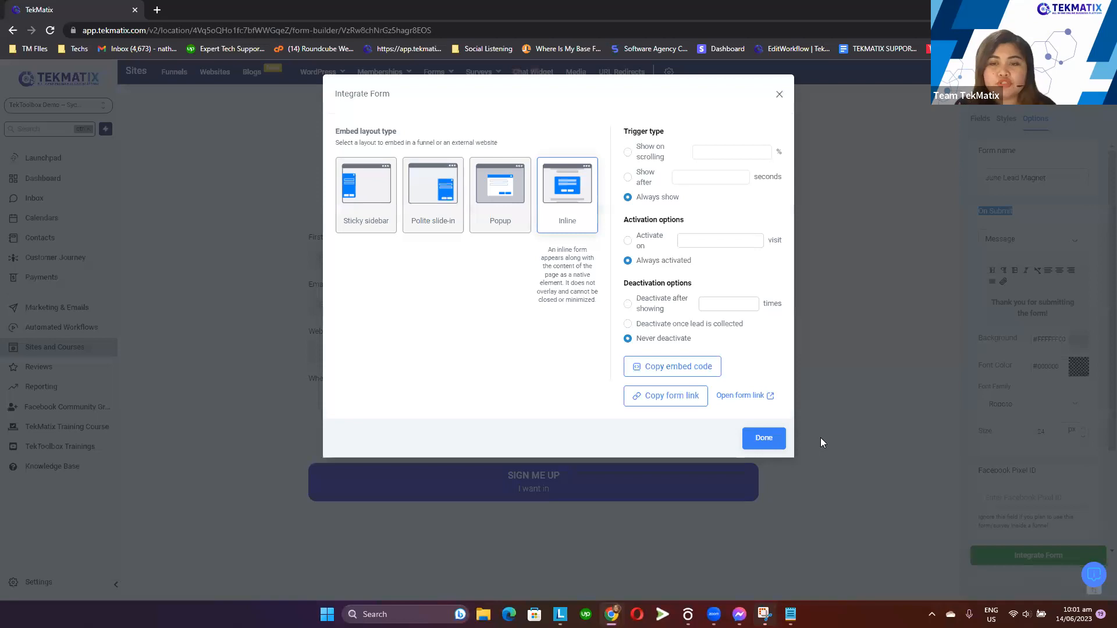
click(677, 367)
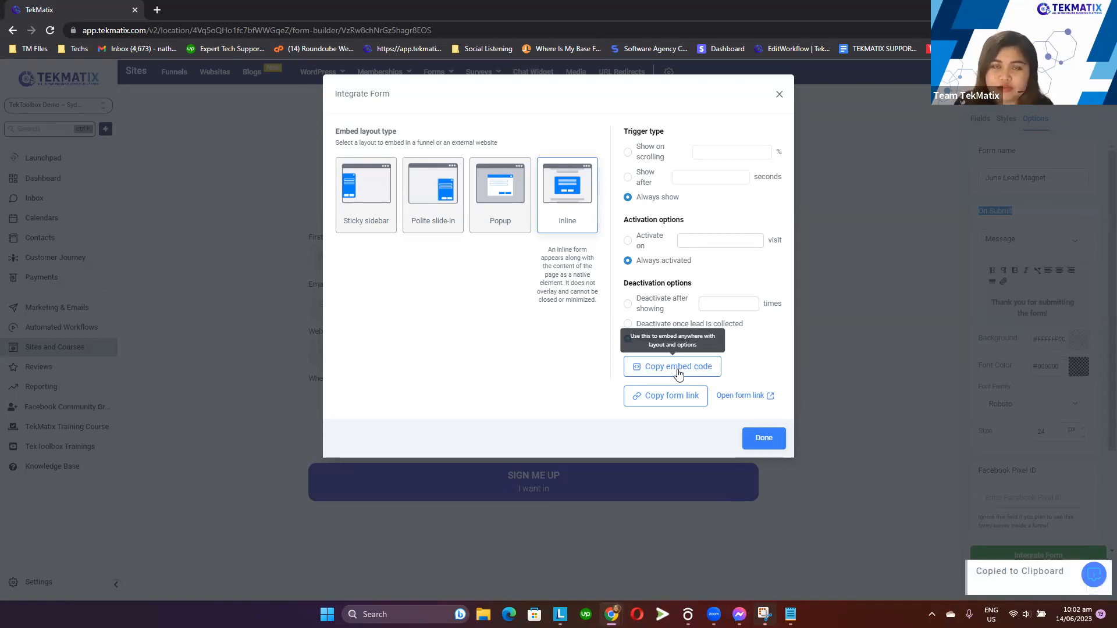
click(671, 402)
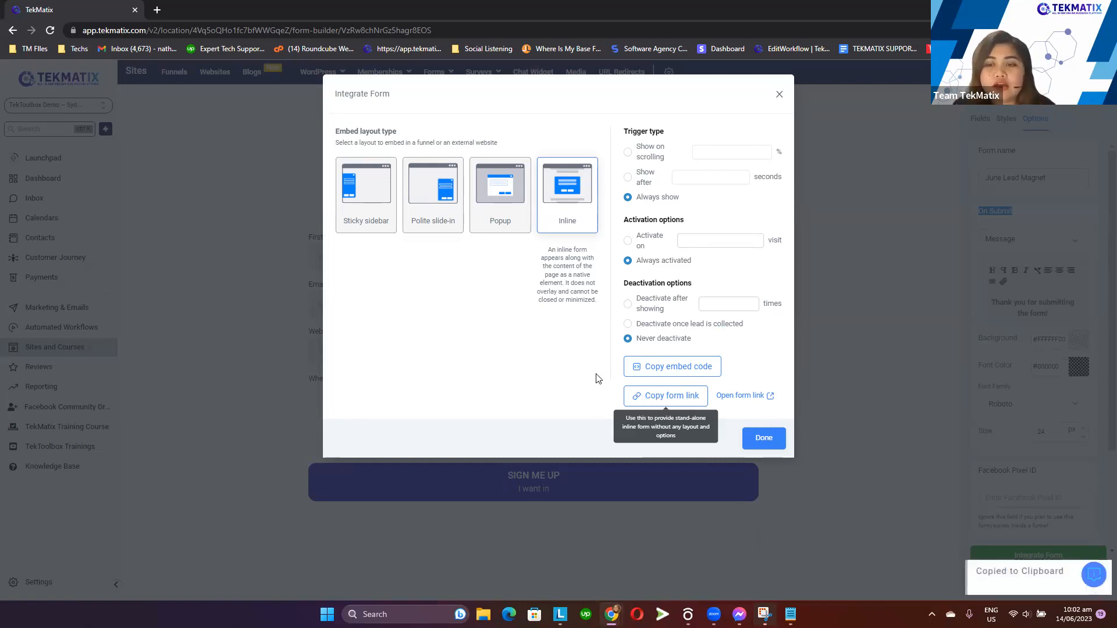
Open the copied form link in a new browser tab
click(157, 10)
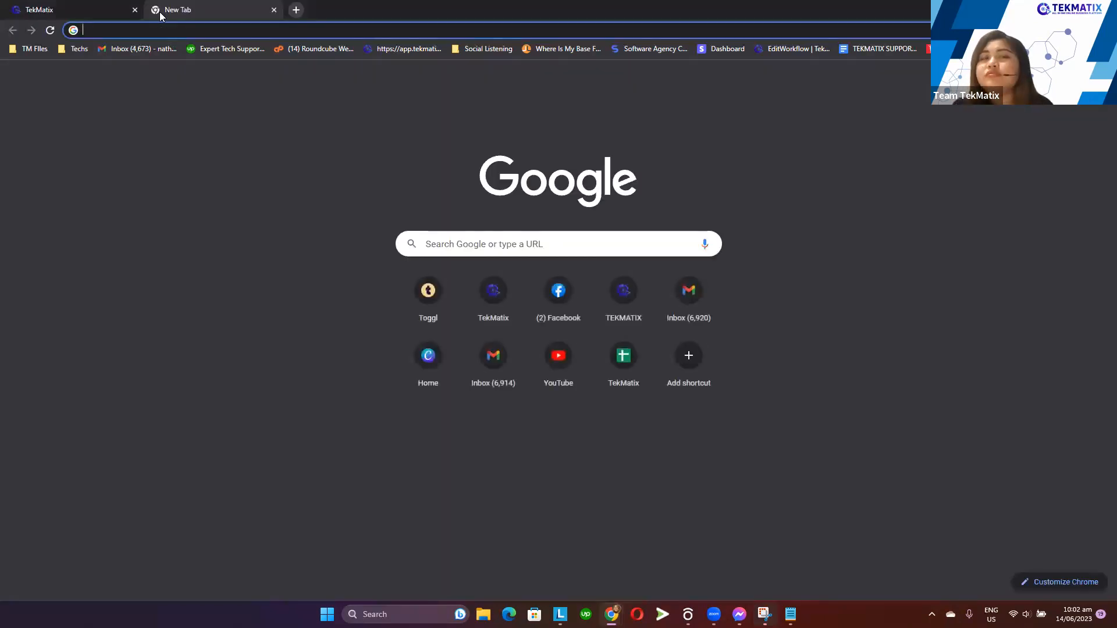
key(ctrl+v)
key(Return)
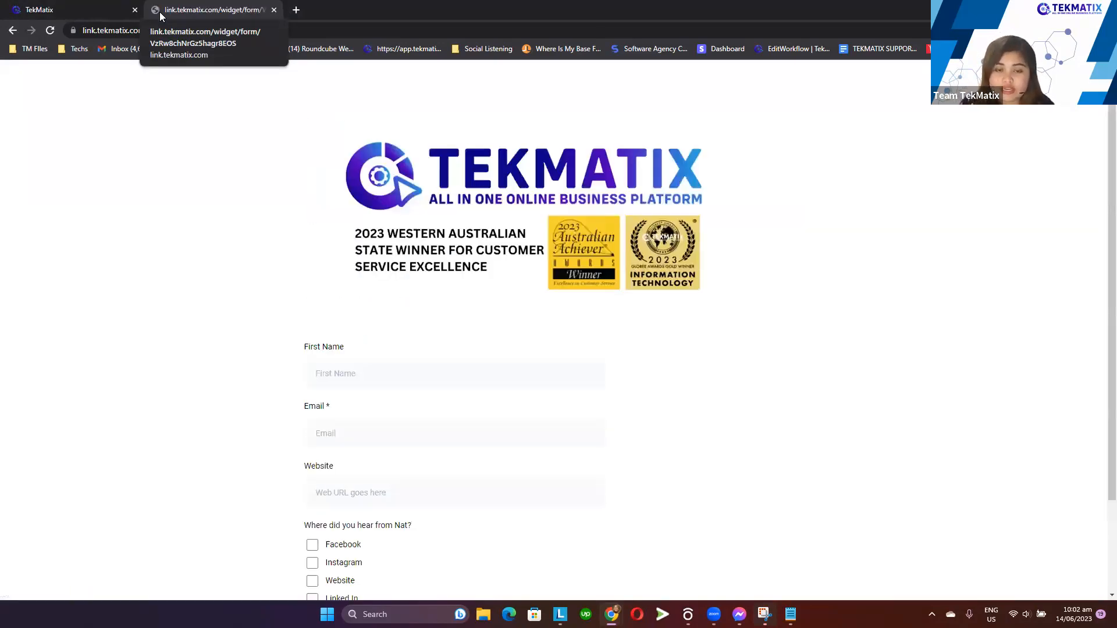
Fill the live form with a test first name, e-mail and website, tick Facebook, and submit it
scroll(364, 302, down, 1)
click(380, 317)
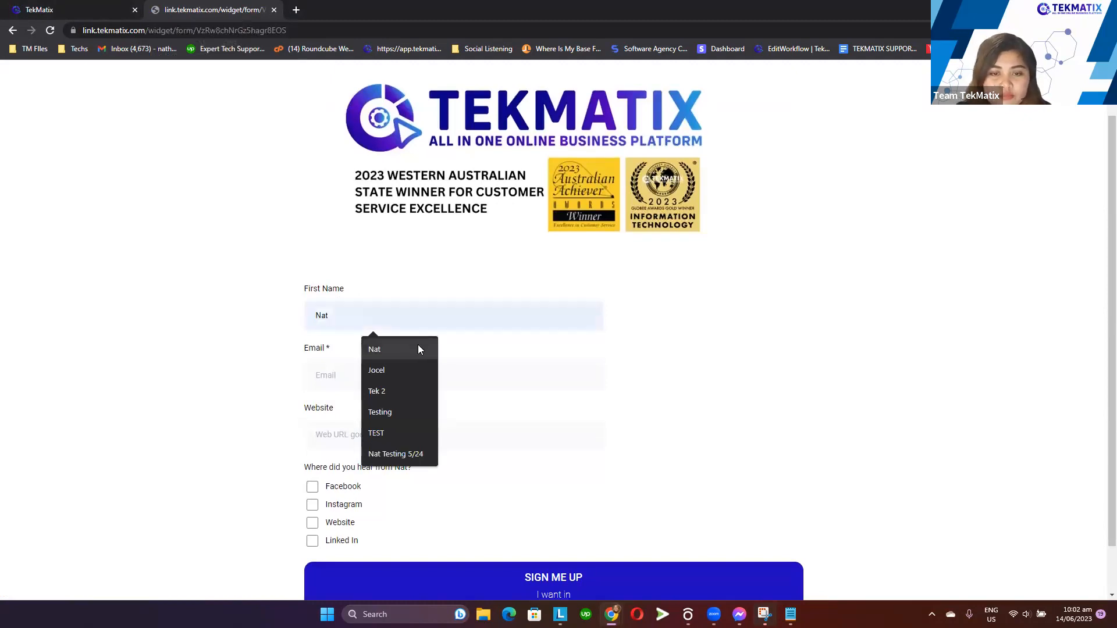
click(401, 351)
click(399, 386)
click(421, 428)
click(353, 430)
click(414, 468)
scroll(328, 449, down, 2)
click(312, 431)
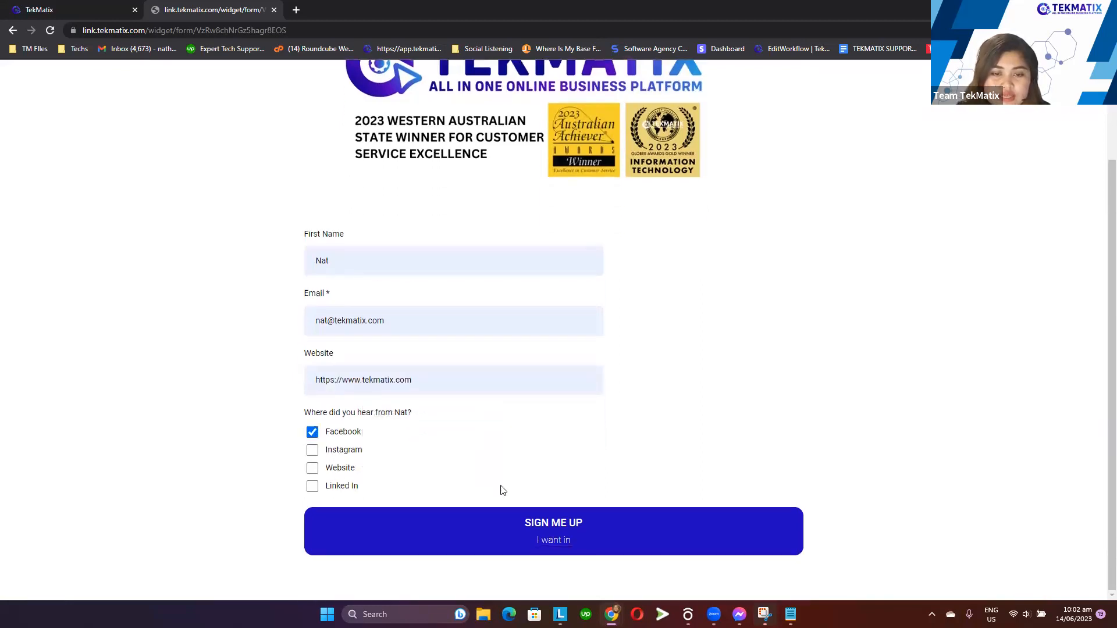
click(567, 538)
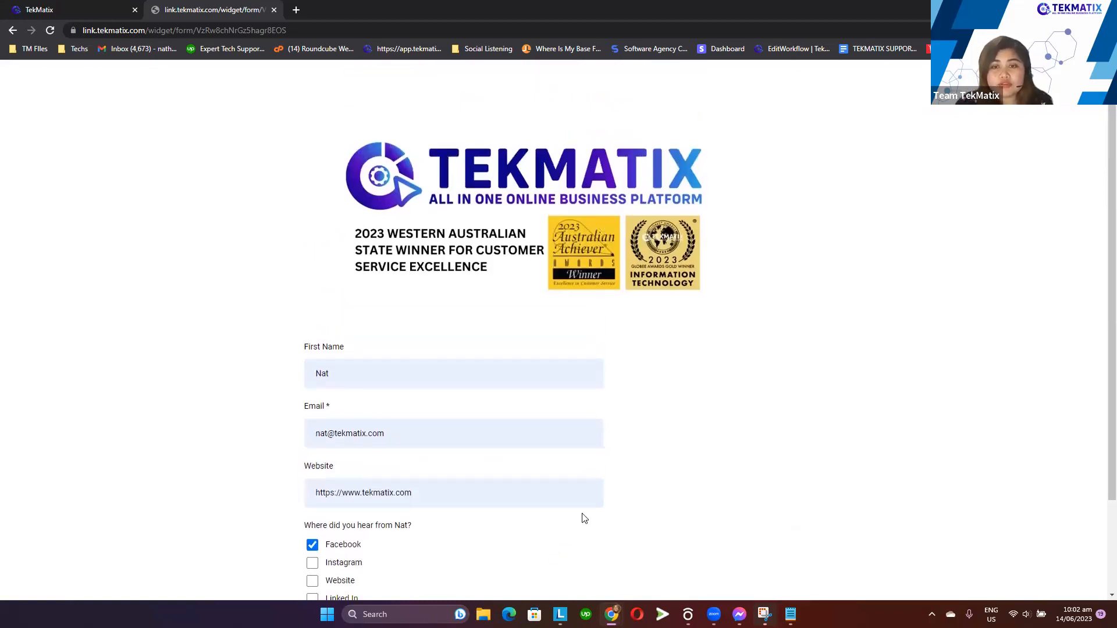
Examine the live form page after the submission for the thank-you message
scroll(582, 518, down, 2)
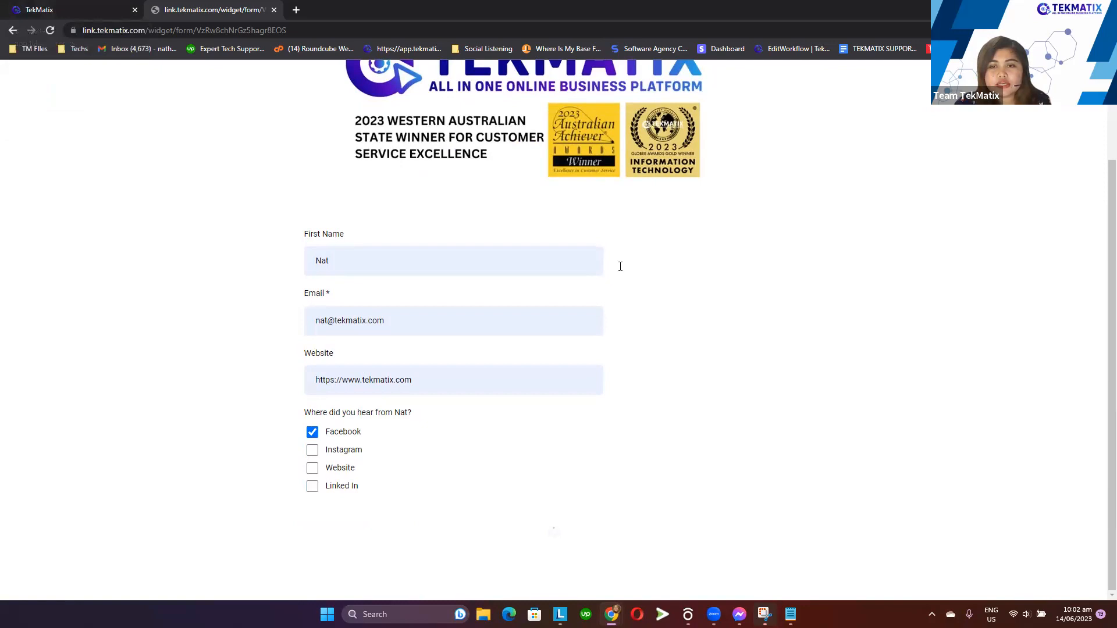
click(595, 263)
click(756, 259)
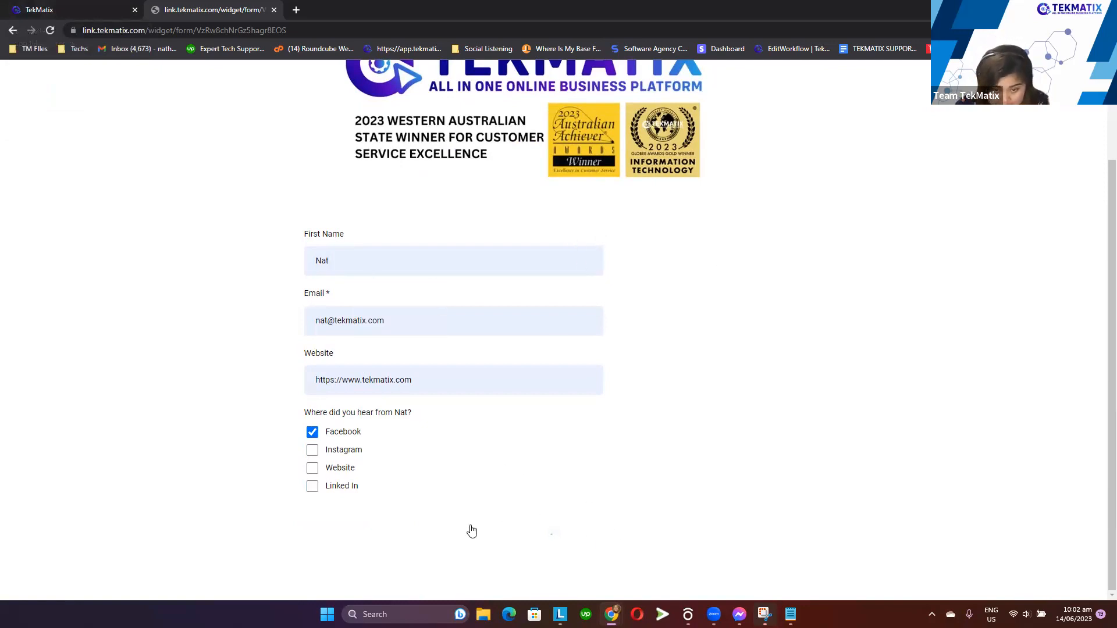
Switch to the builder tab briefly, then return and reload the live form page
click(114, 6)
click(945, 347)
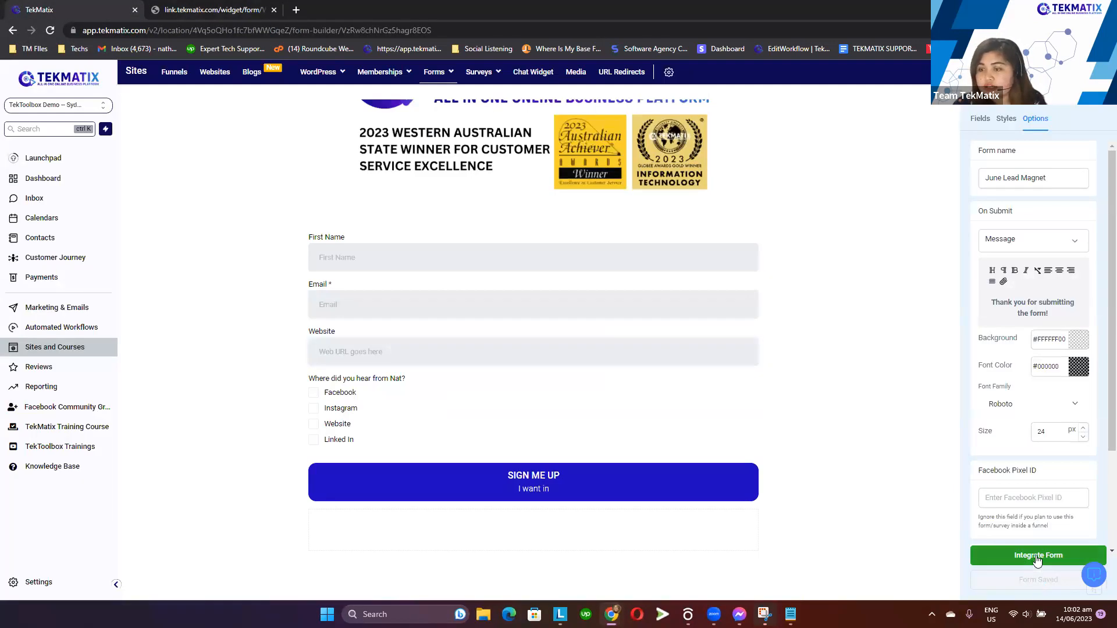
click(209, 9)
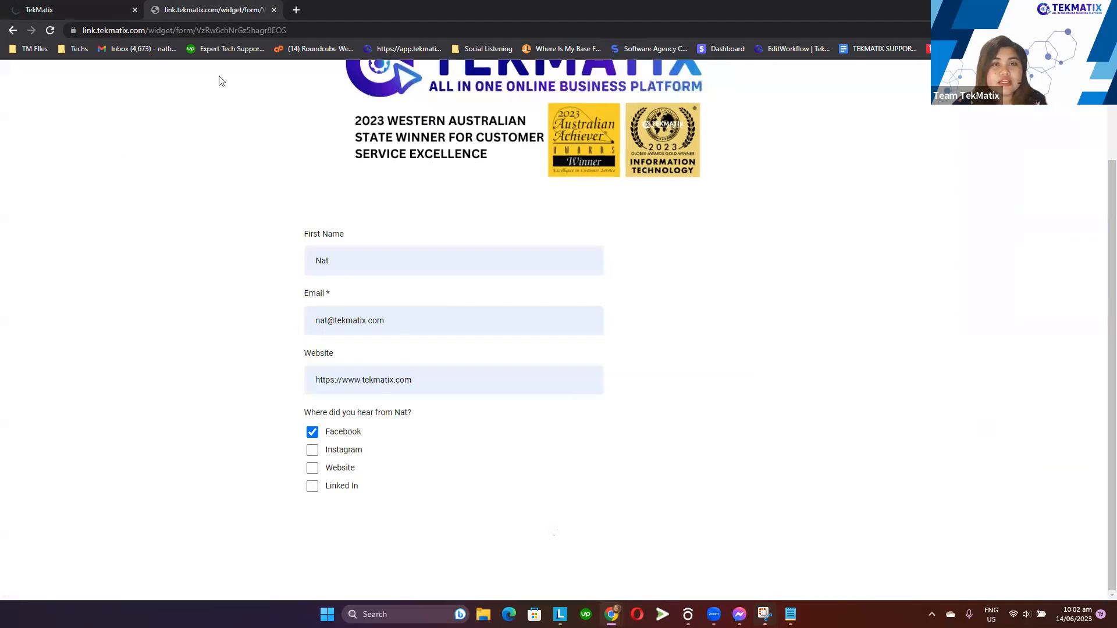
click(51, 31)
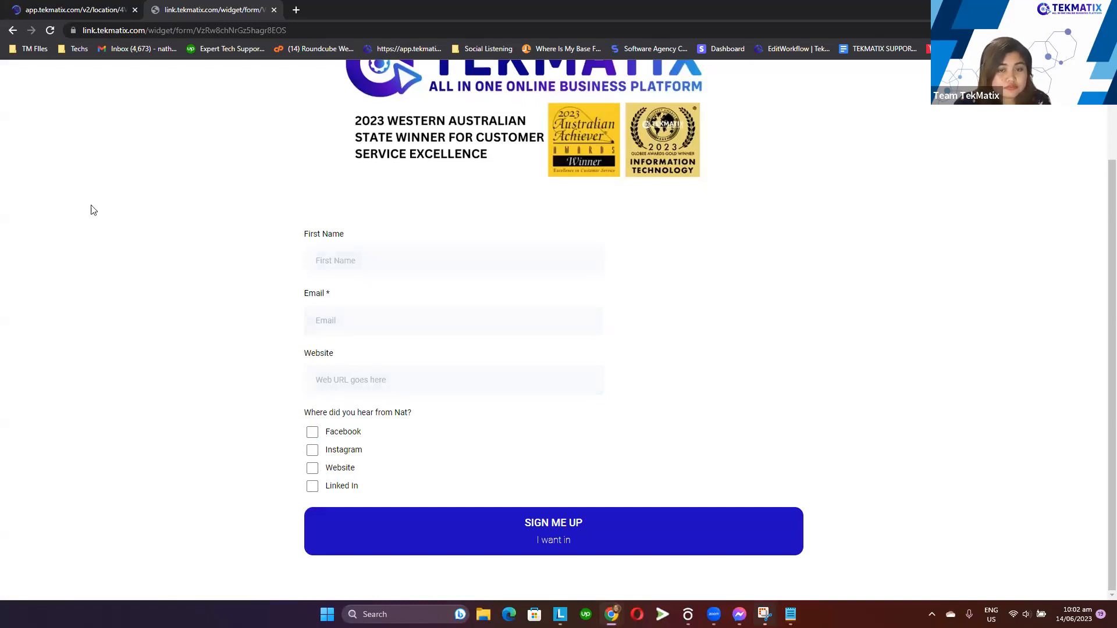
Submit the live form again with test name, e-mail, website and Facebook ticked, then return to the form builder tab
click(405, 258)
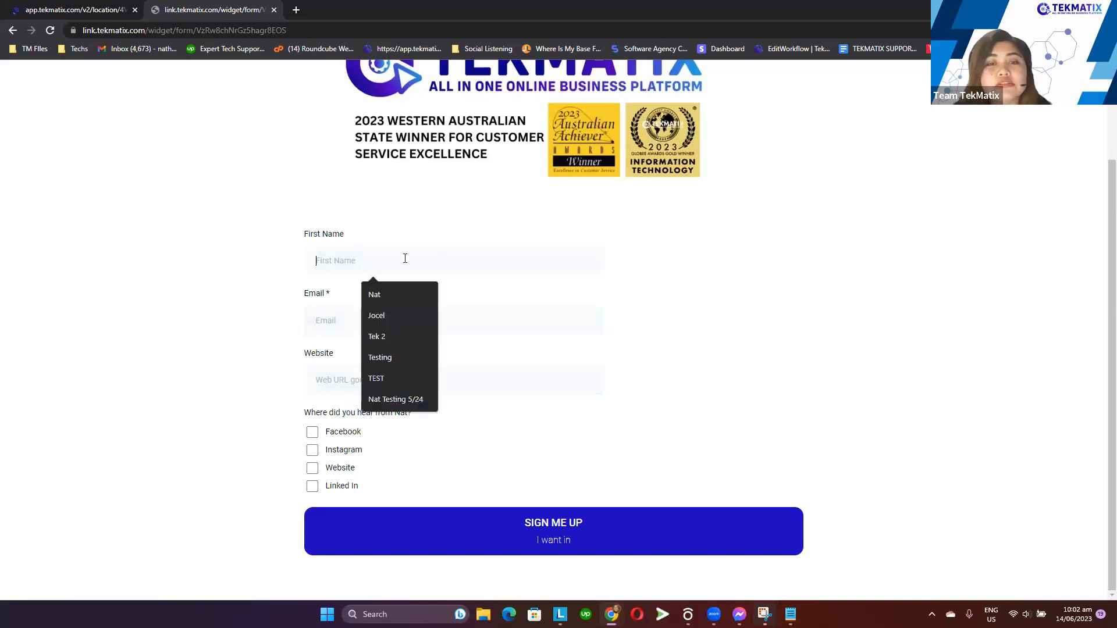
click(397, 288)
click(376, 319)
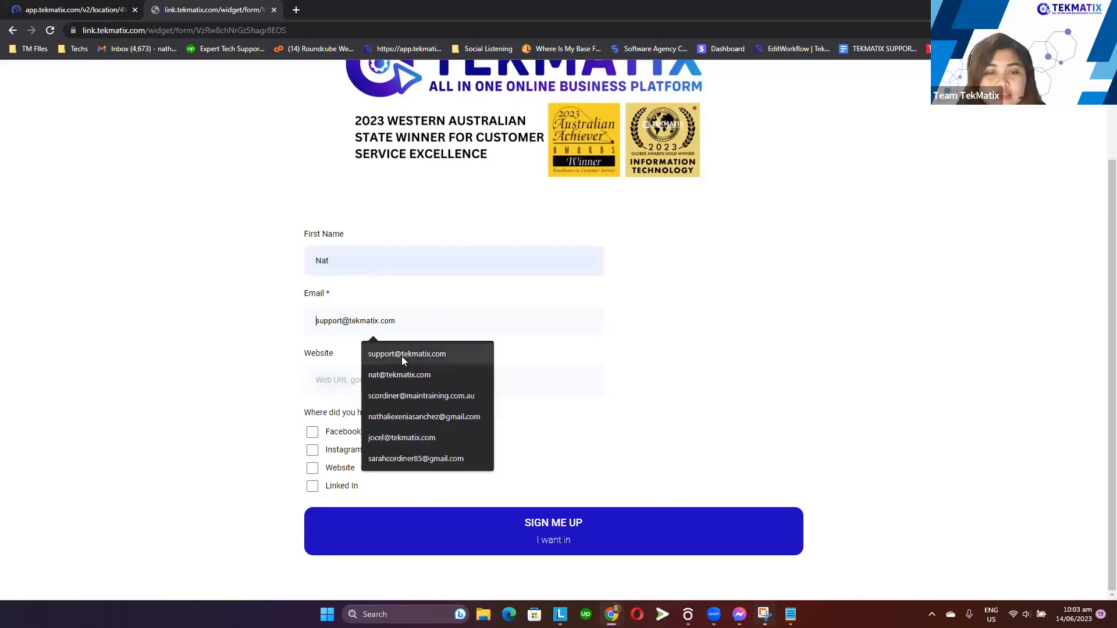
click(373, 376)
click(374, 380)
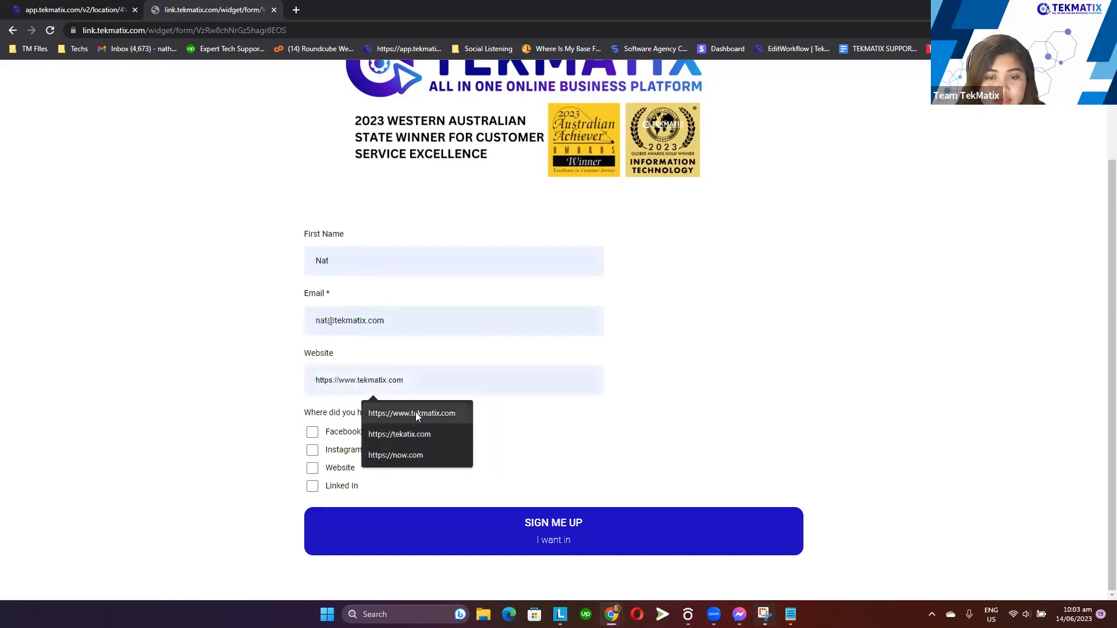
click(377, 406)
click(312, 433)
click(510, 535)
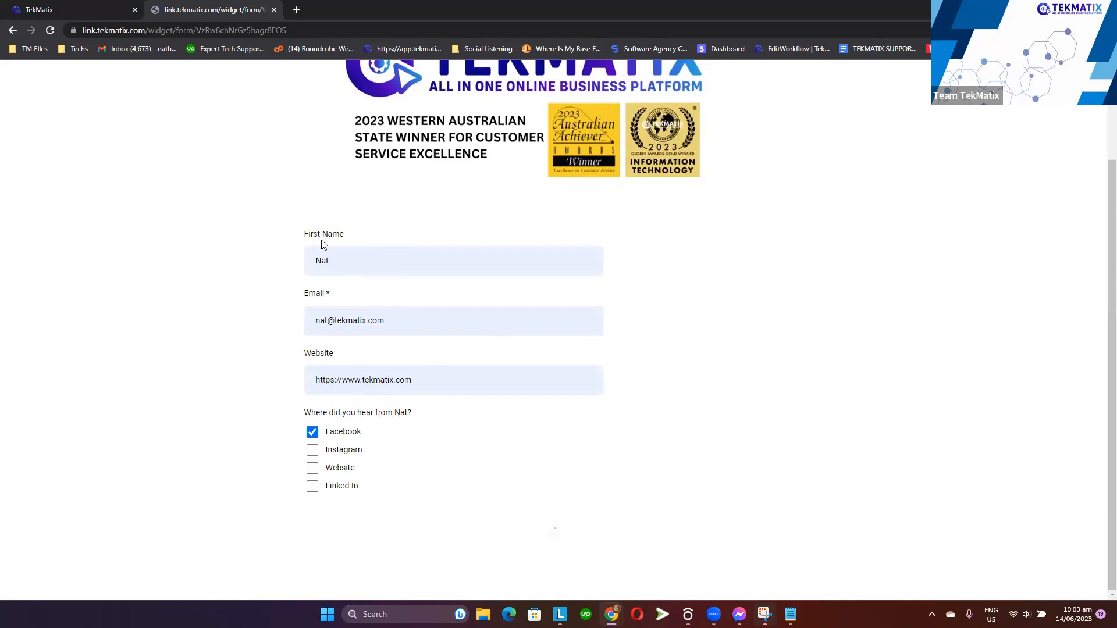
click(58, 10)
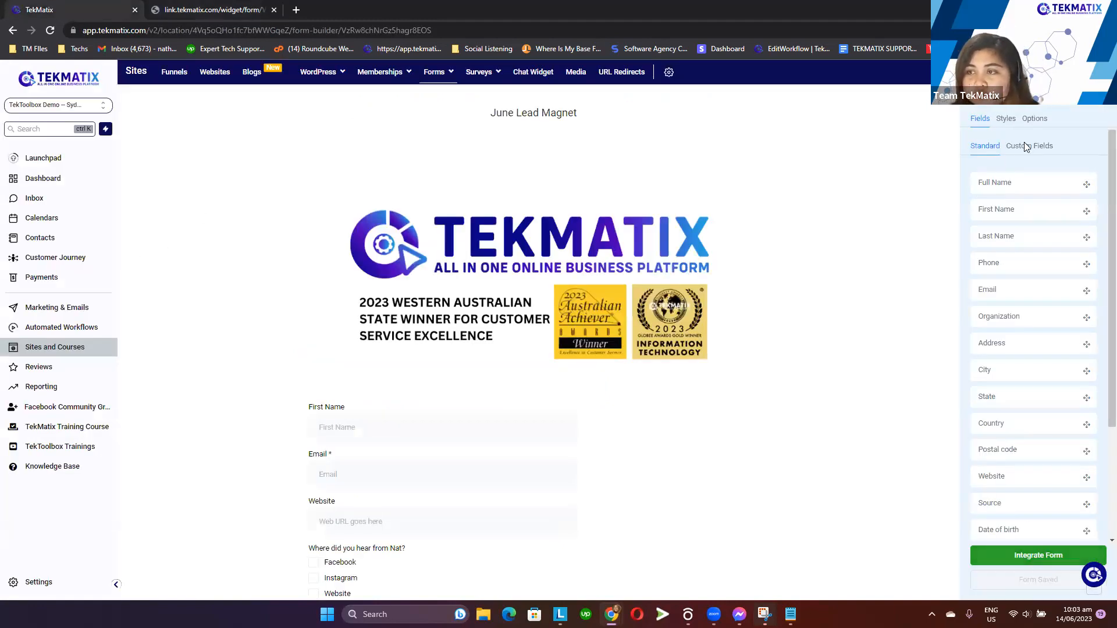
Reload the form builder, switching between tabs, and reopen the Options settings to select the submit message text
click(1036, 118)
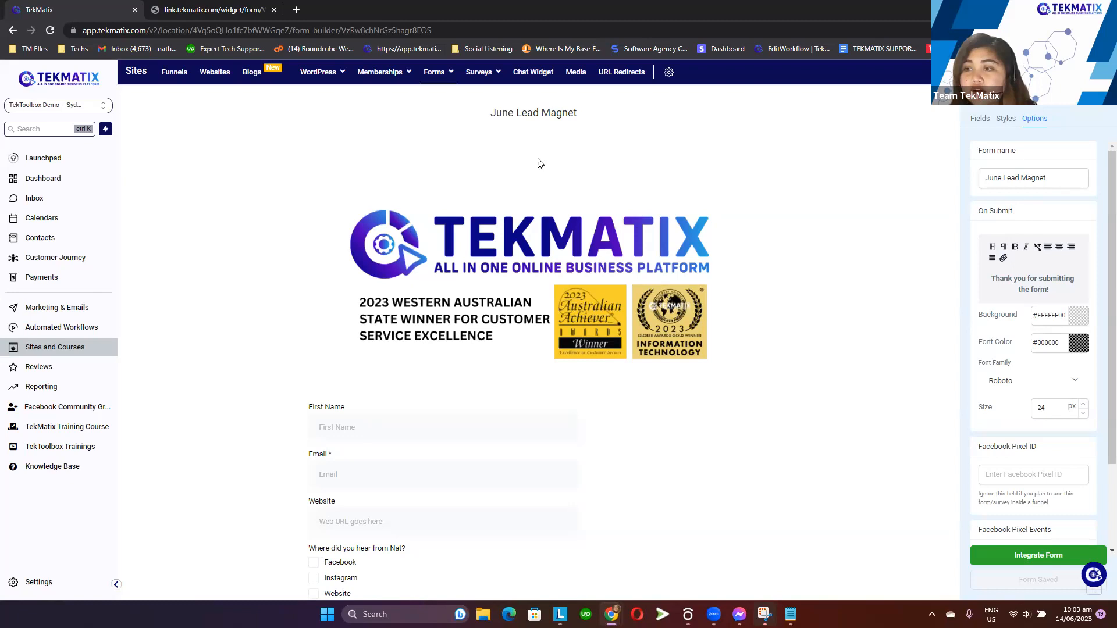
click(50, 31)
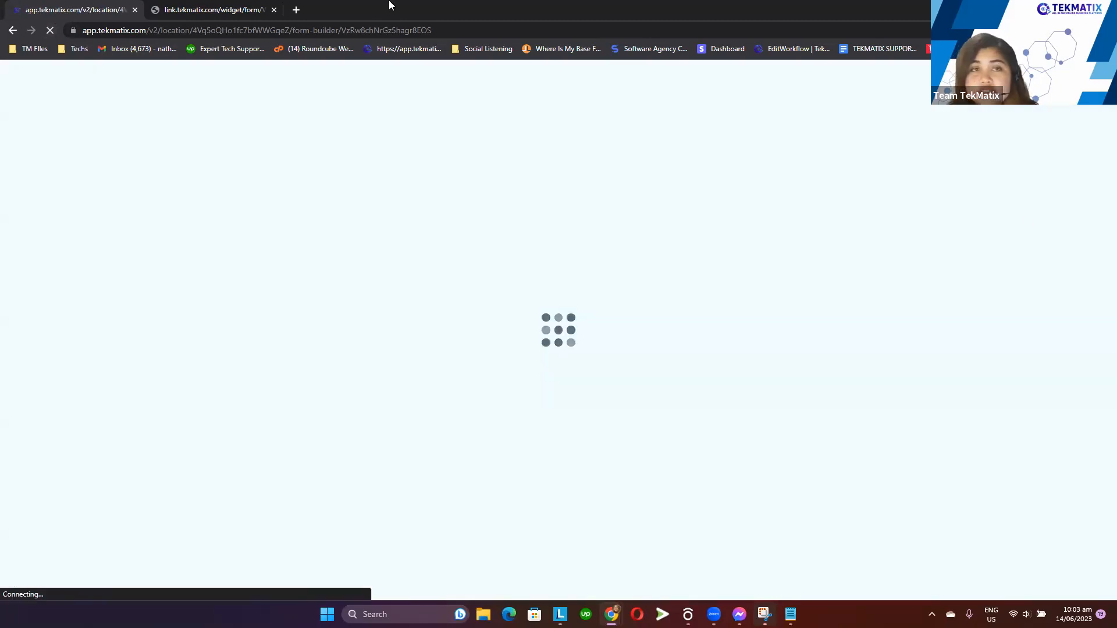
click(208, 9)
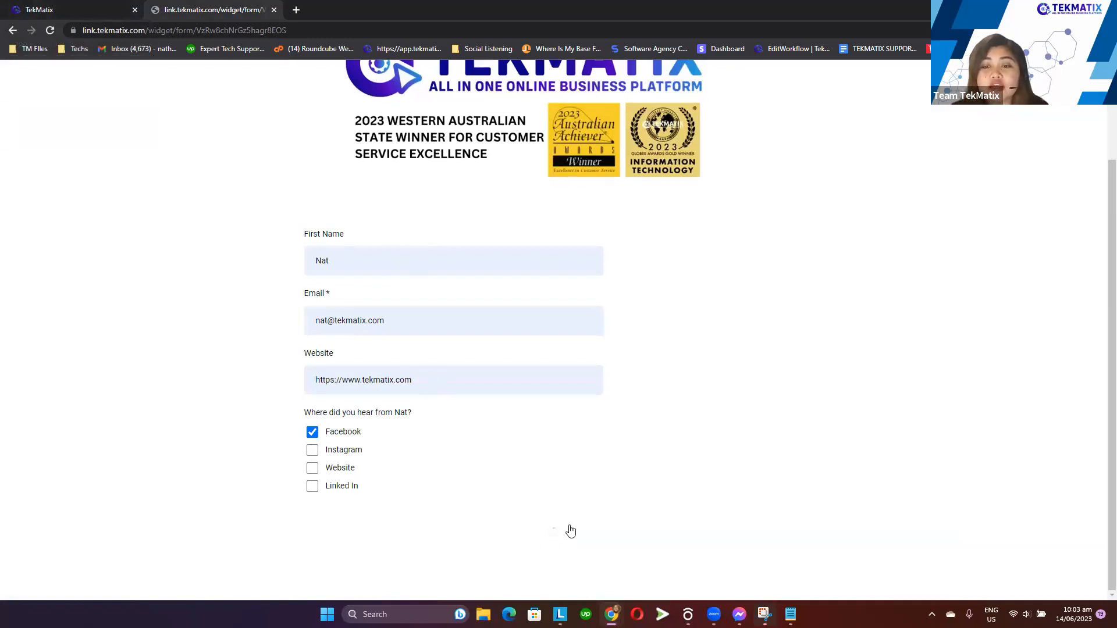
click(117, 10)
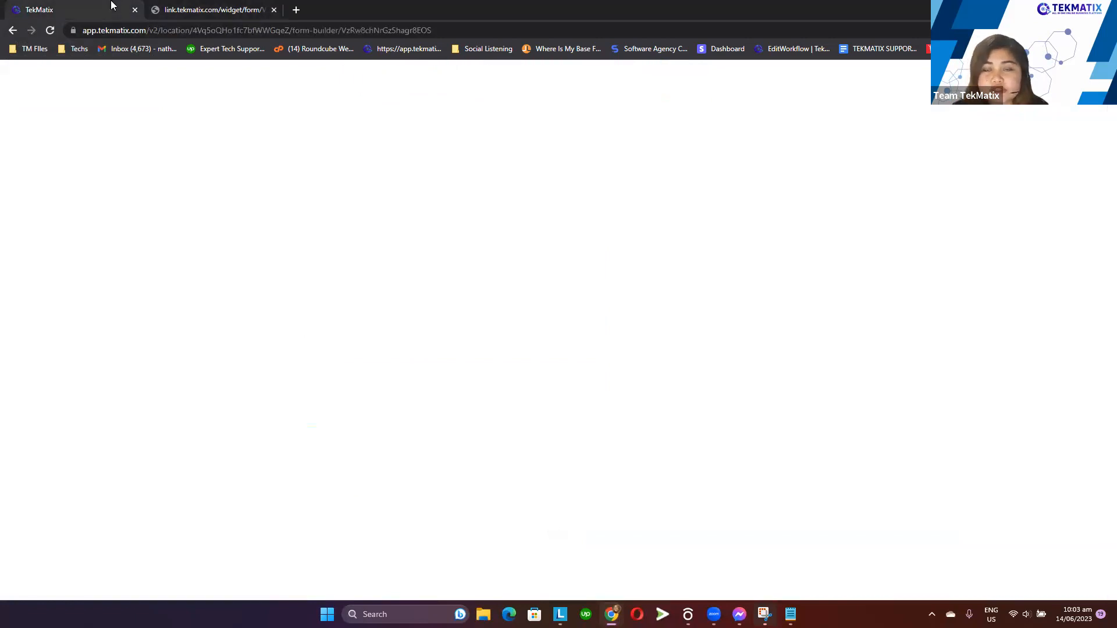
click(1036, 119)
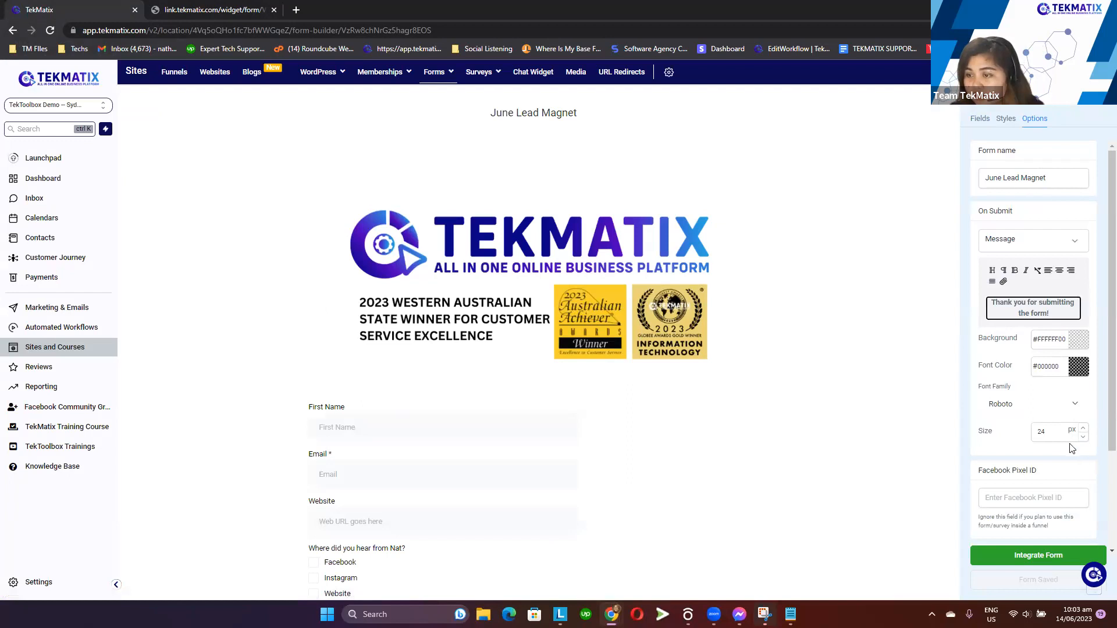
key(ctrl+a)
Open the live form in a new tab via Integrate Form, fill in test first name, e-mail and website, tick Facebook, and submit
click(1024, 558)
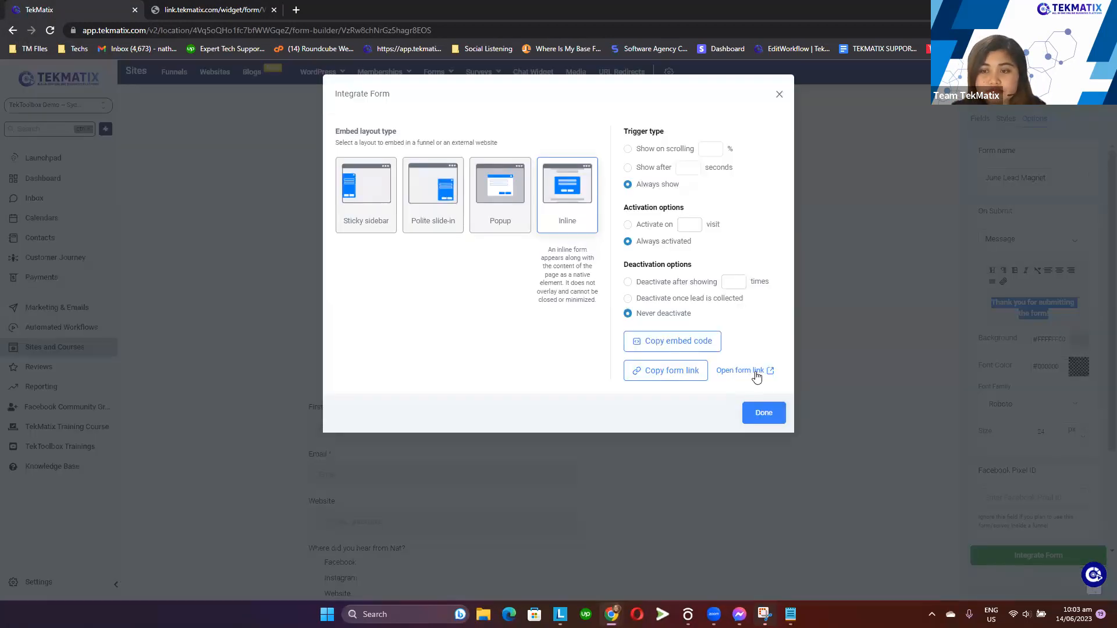
click(754, 374)
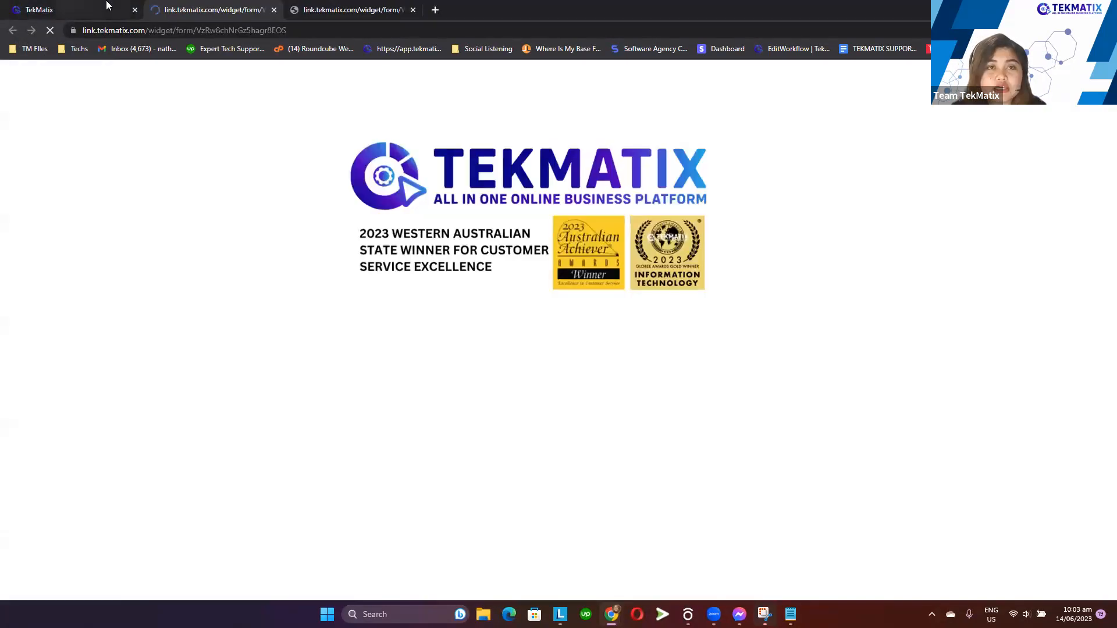
click(373, 363)
click(403, 405)
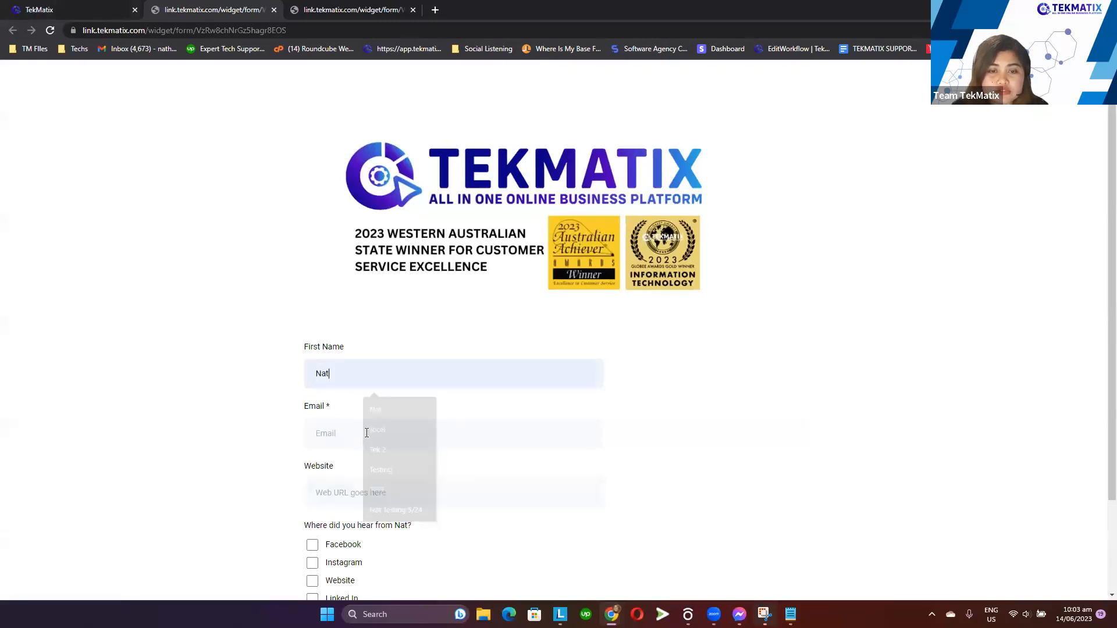
click(408, 434)
click(414, 488)
click(352, 493)
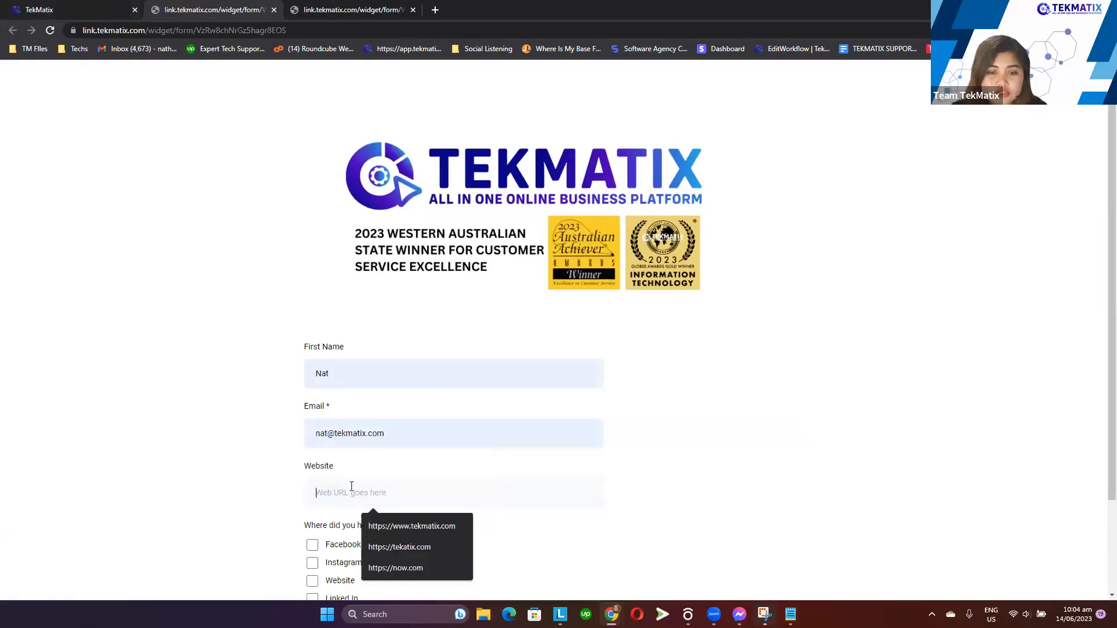
click(404, 527)
click(314, 548)
scroll(381, 545, down, 2)
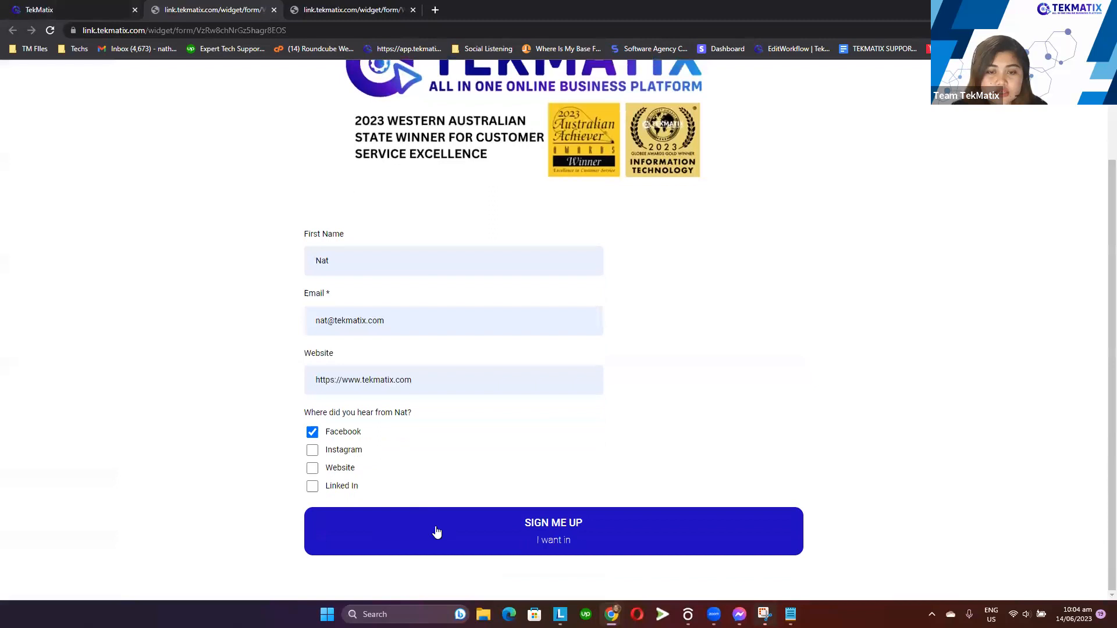
click(448, 530)
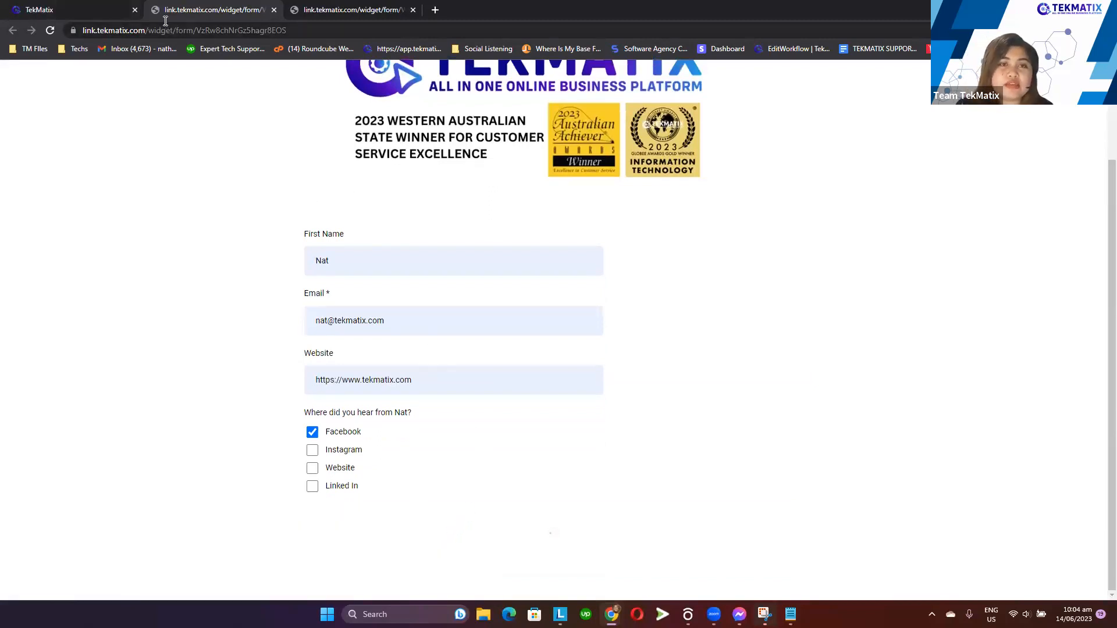
Return to the form builder and review the Options settings for submission and Facebook pixel events
click(190, 30)
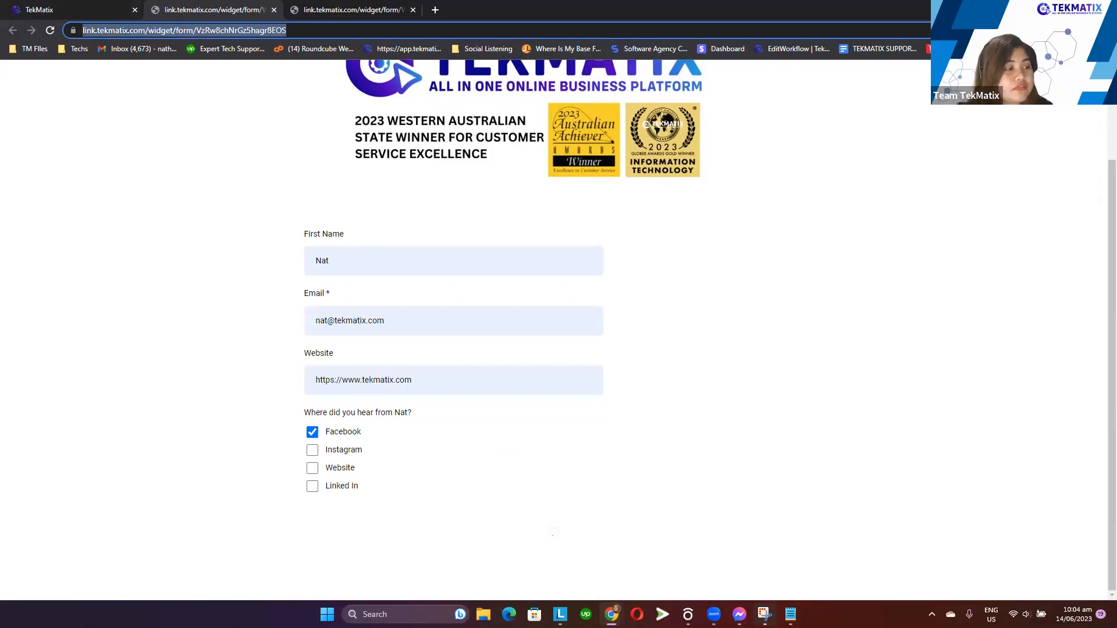
key(ctrl+shift+n)
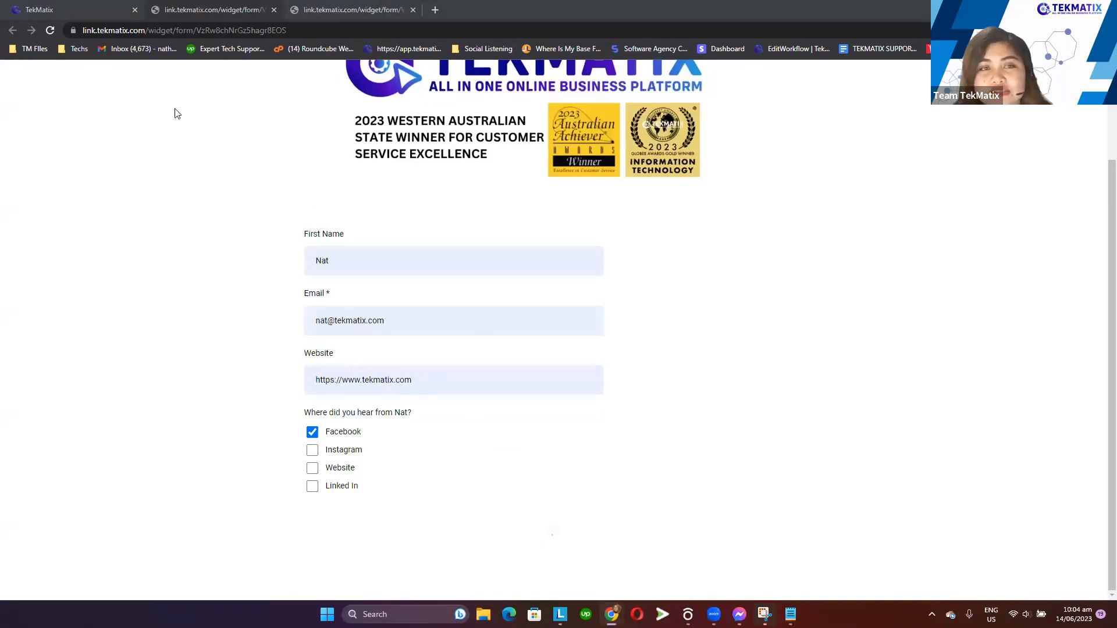
click(93, 8)
click(836, 355)
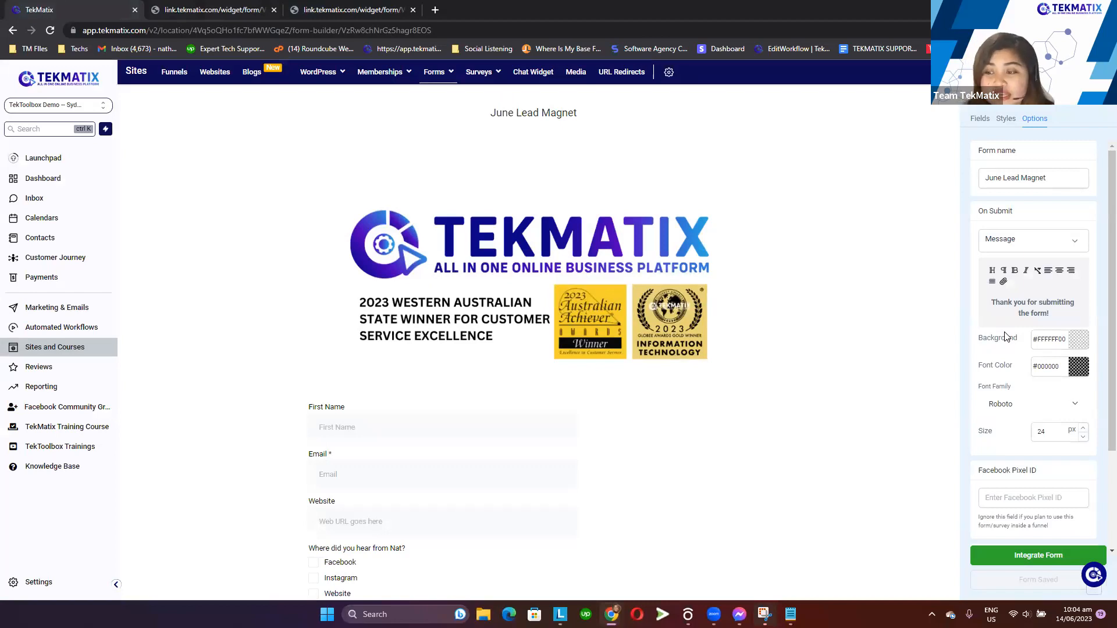
scroll(1044, 514, down, 3)
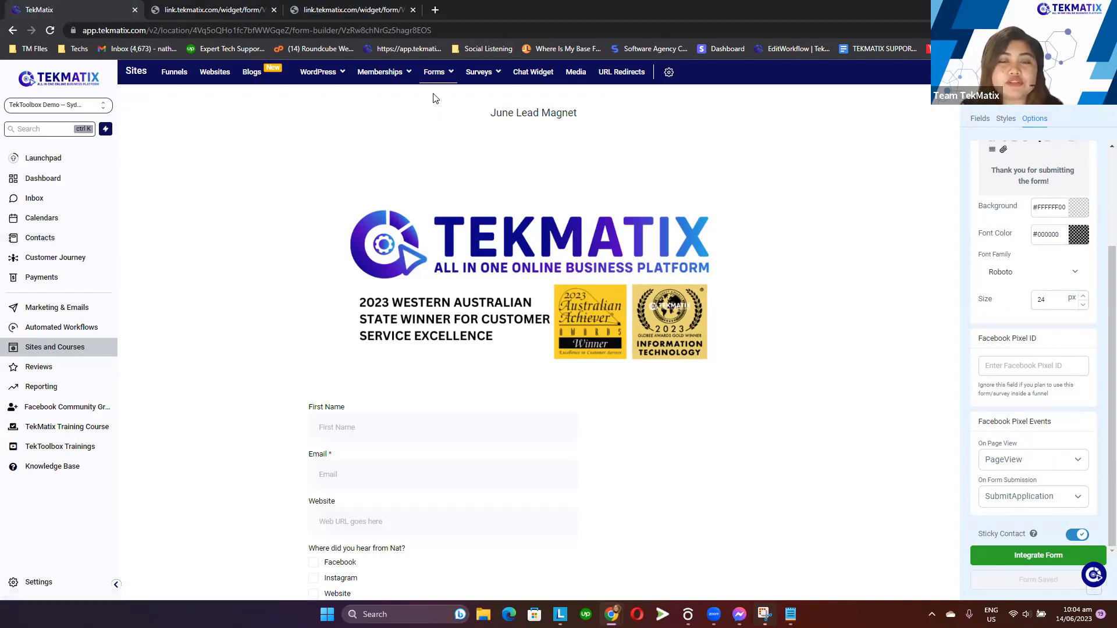
Open the form Submissions page and filter it to the June Lead Magnet form
mouse_move(440, 75)
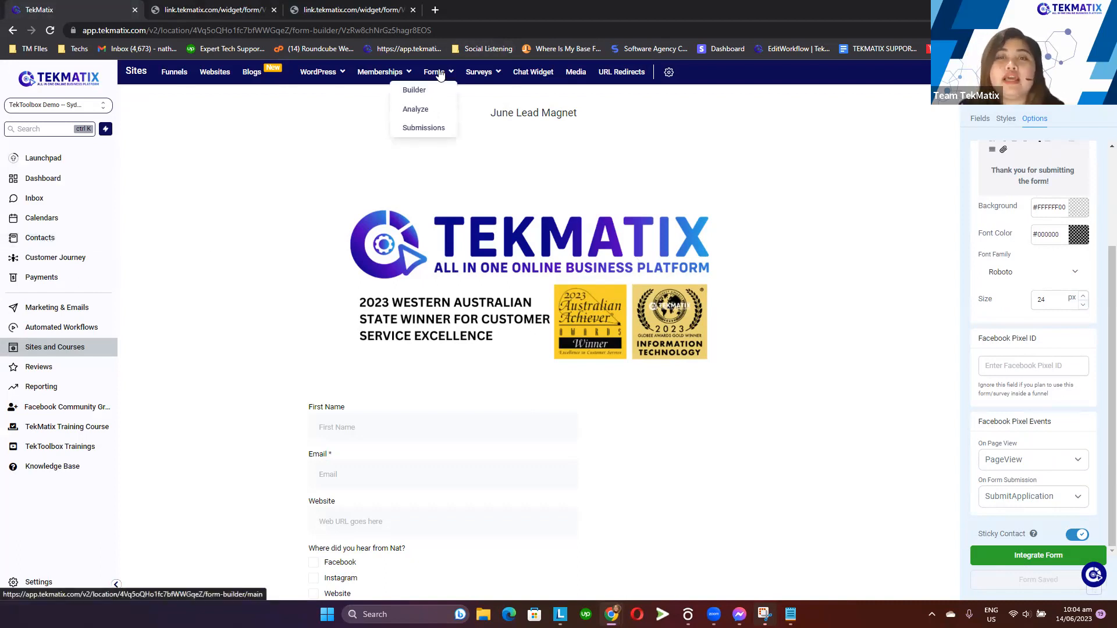
click(429, 132)
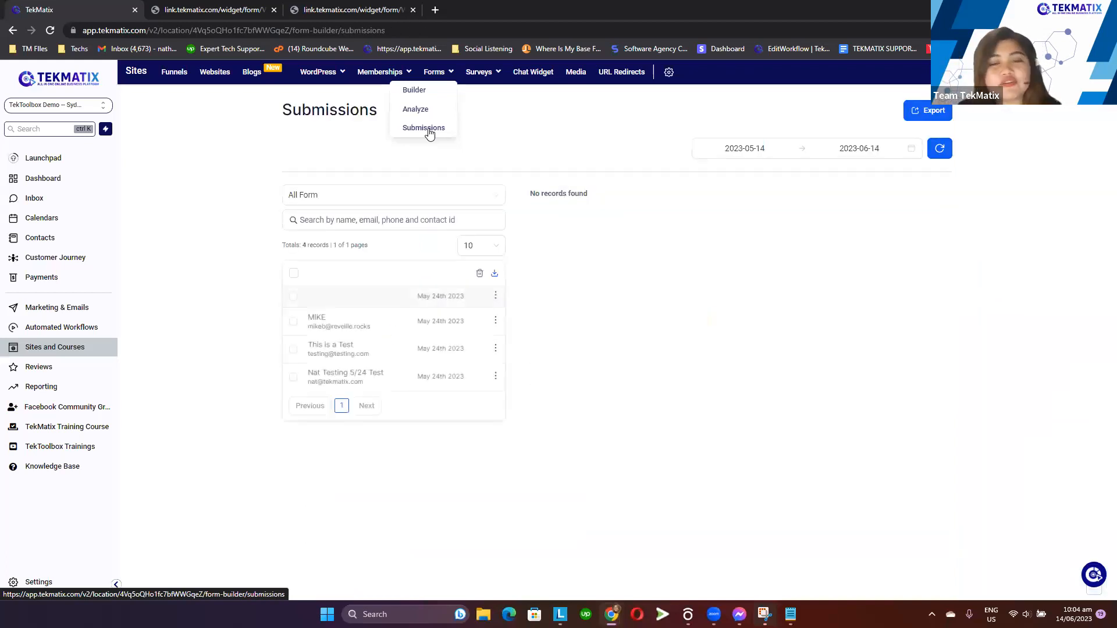
click(361, 195)
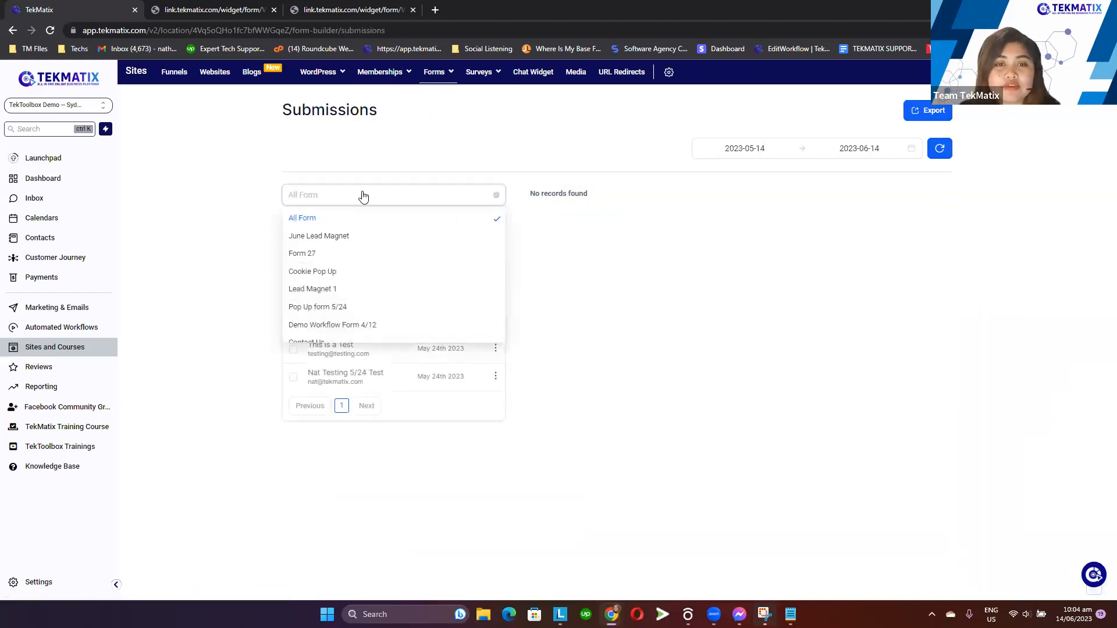
click(357, 236)
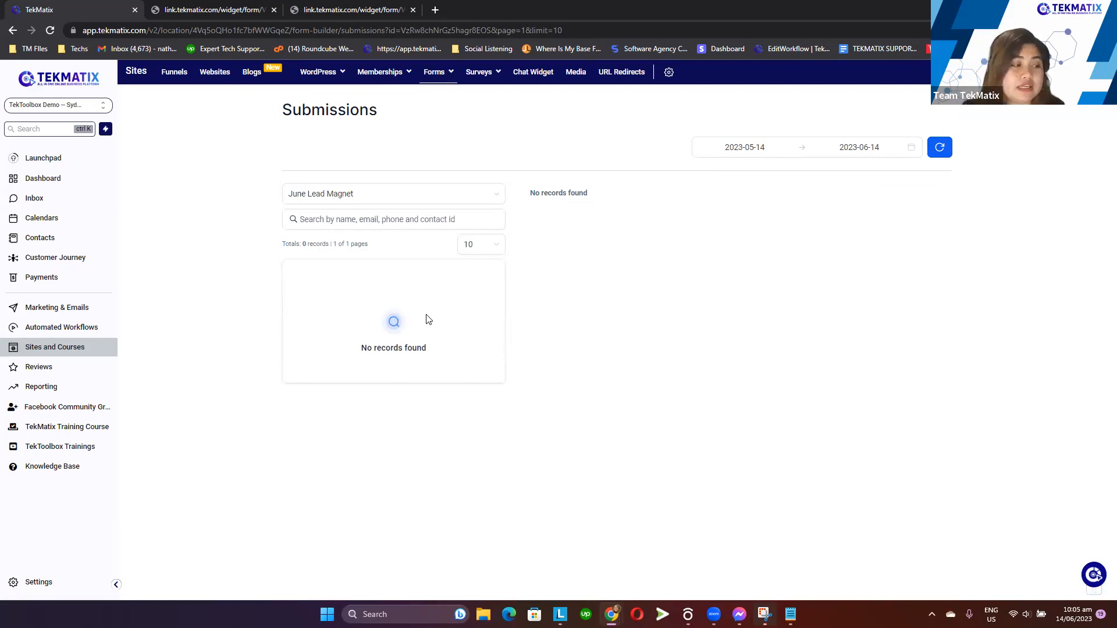
In the 1.0 Lead Sources workflow folder, duplicate the Lead Sources- Lead Magnet 1 workflow, naming the copy June Lead Magnet
click(186, 9)
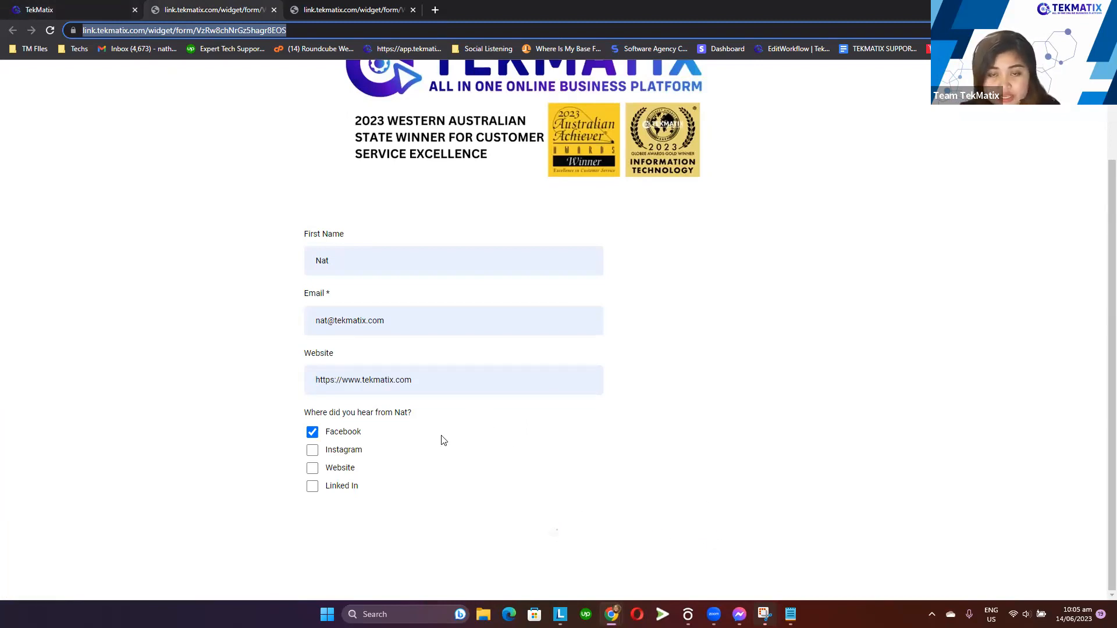
click(105, 4)
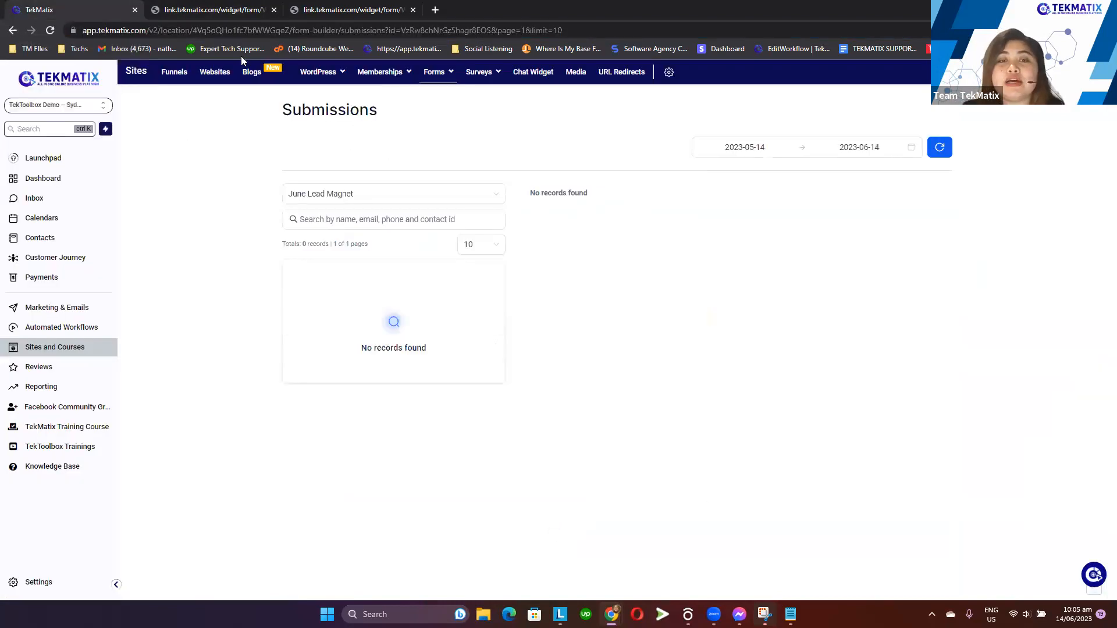
click(87, 329)
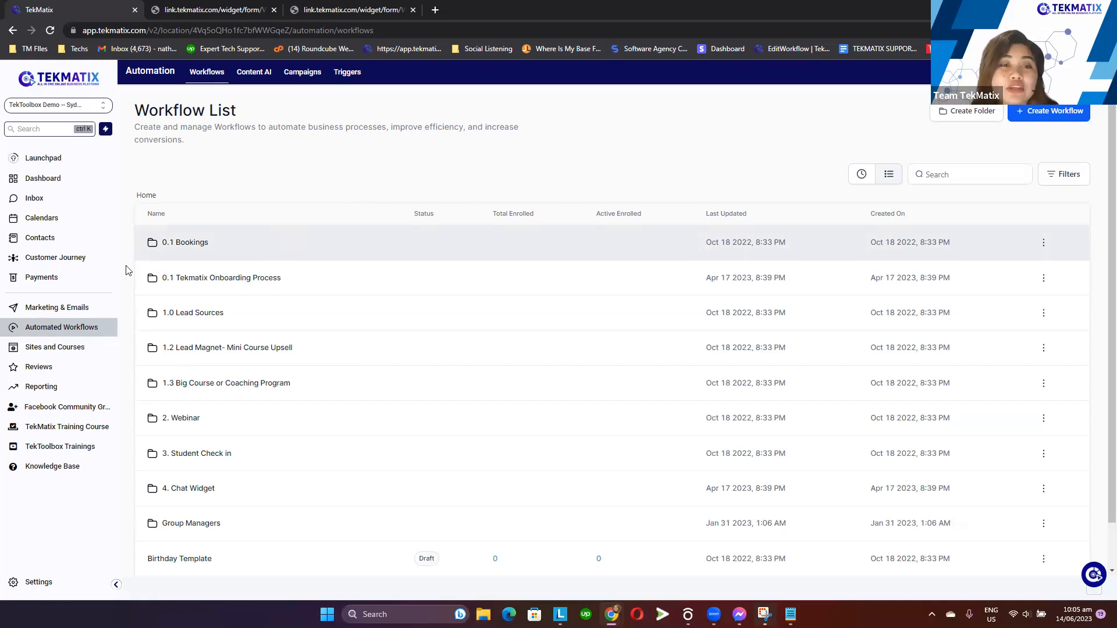
click(199, 315)
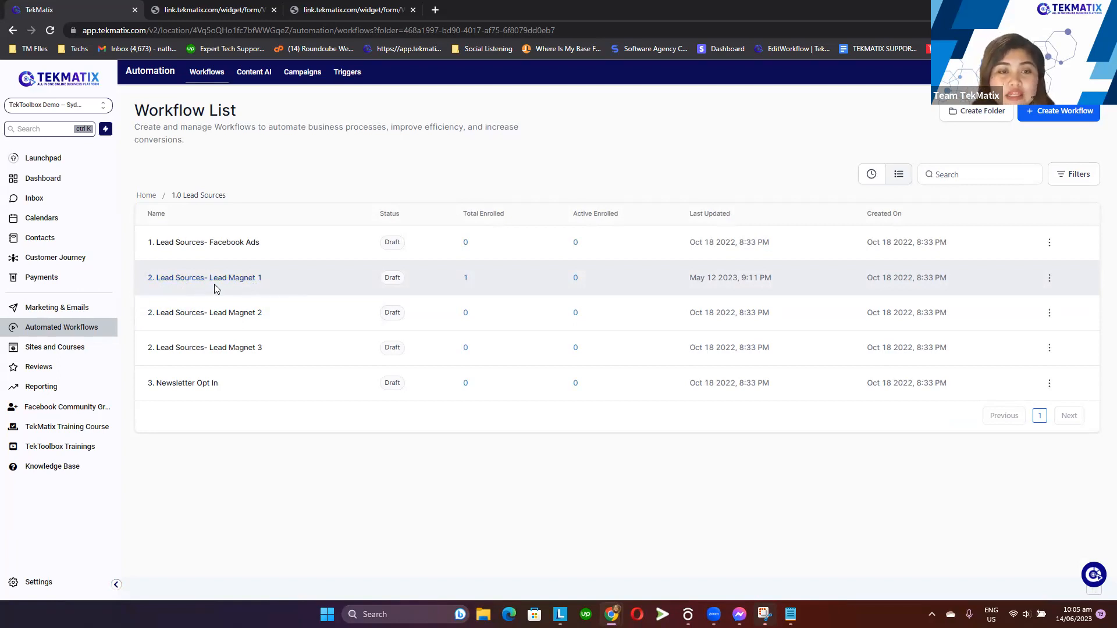
click(1049, 277)
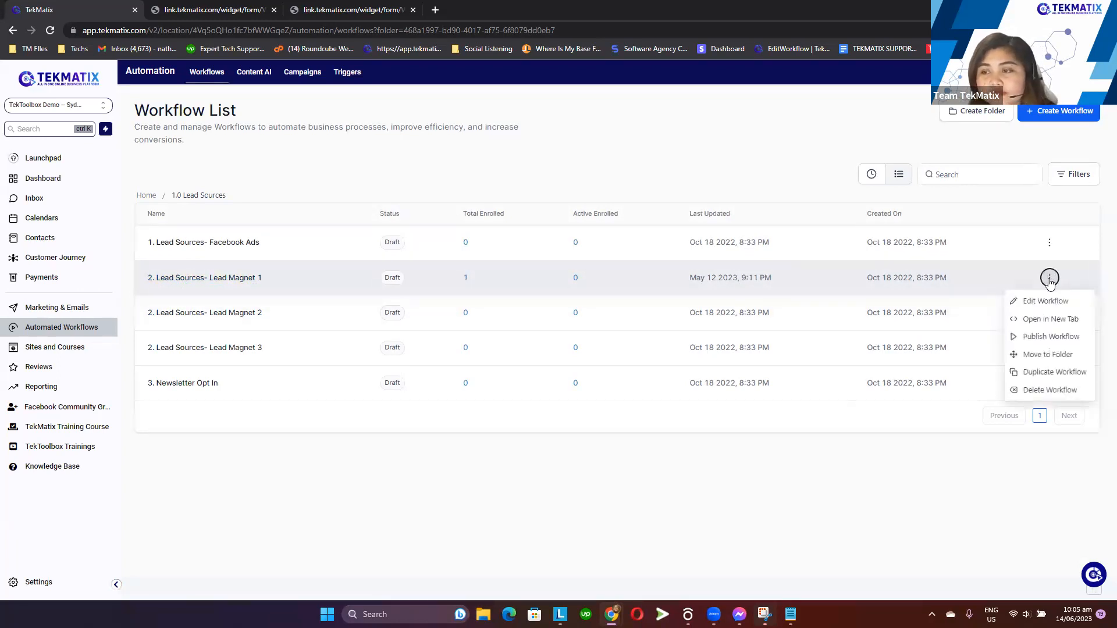
click(1066, 373)
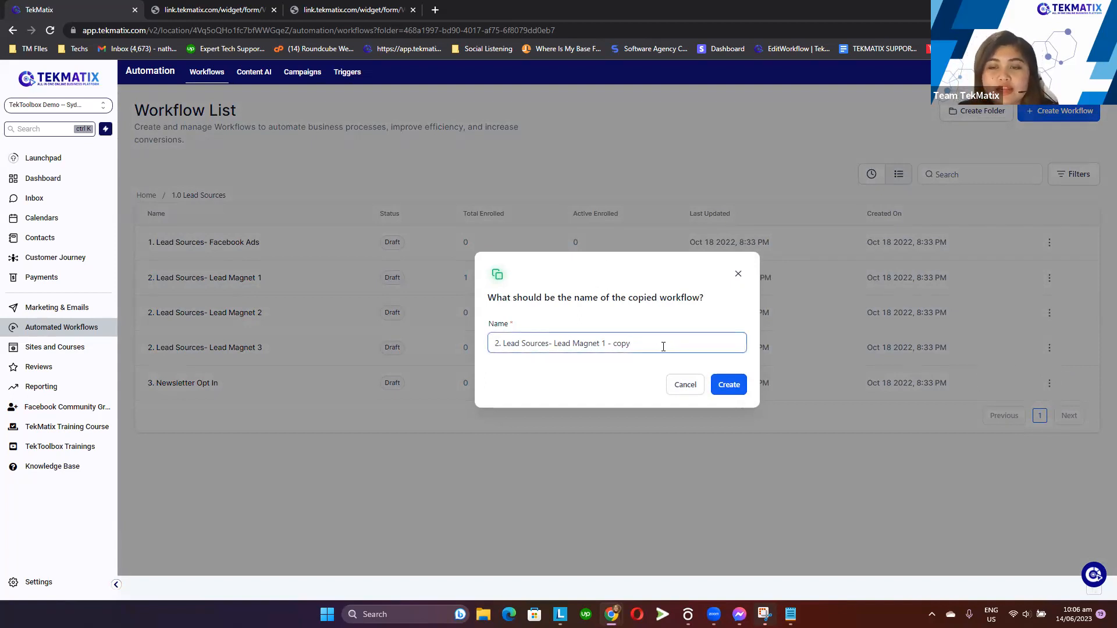
drag(641, 344, 476, 346)
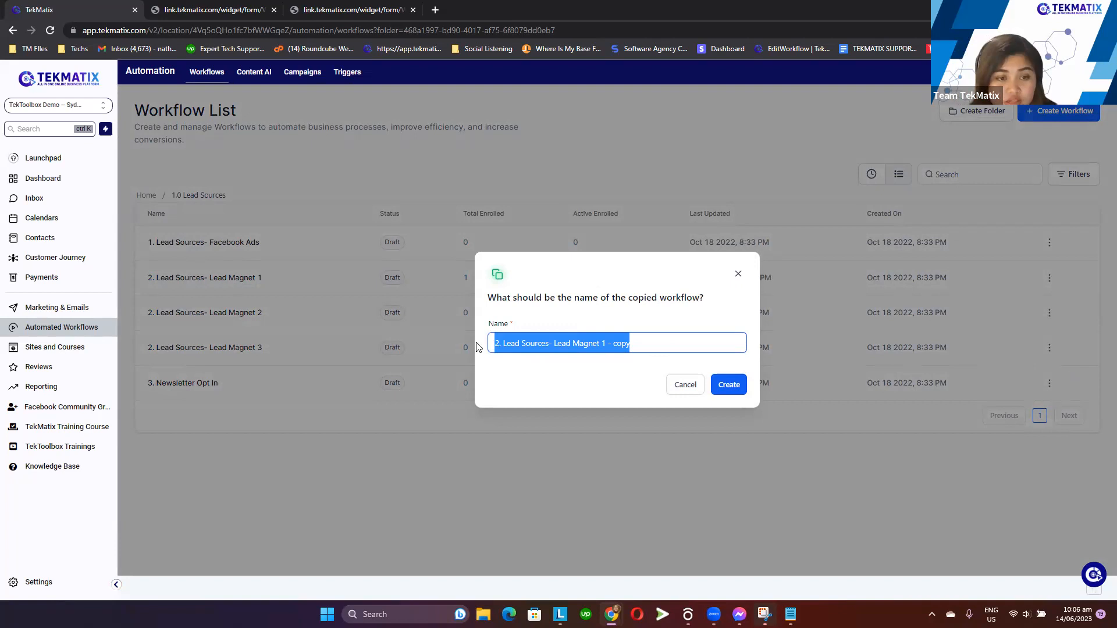
key(BackSpace)
text(J)
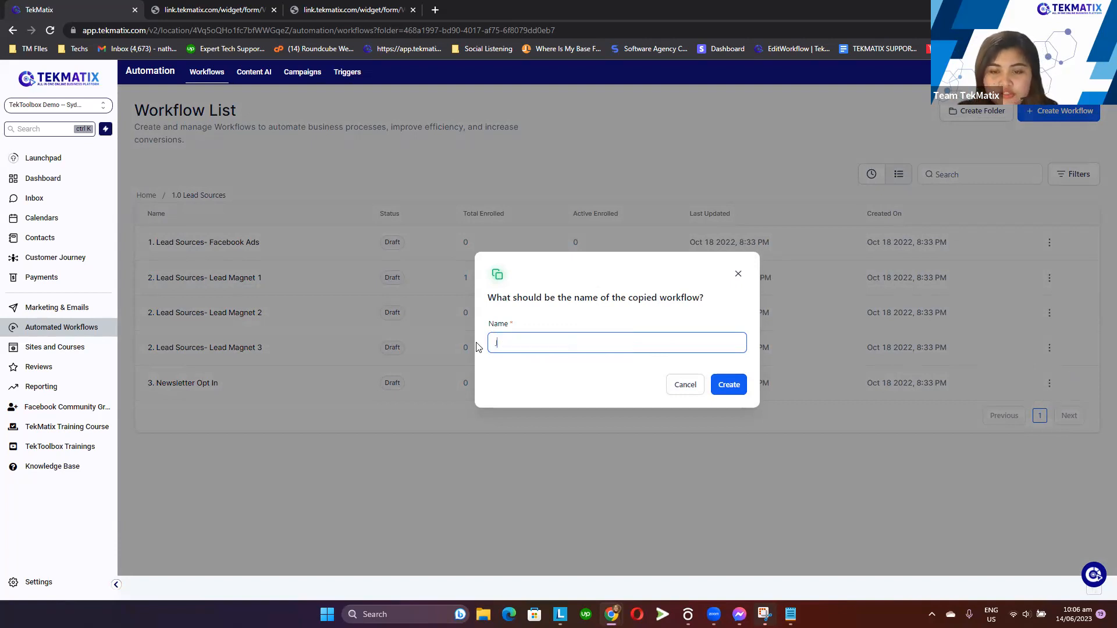
text(une Lead Magnet)
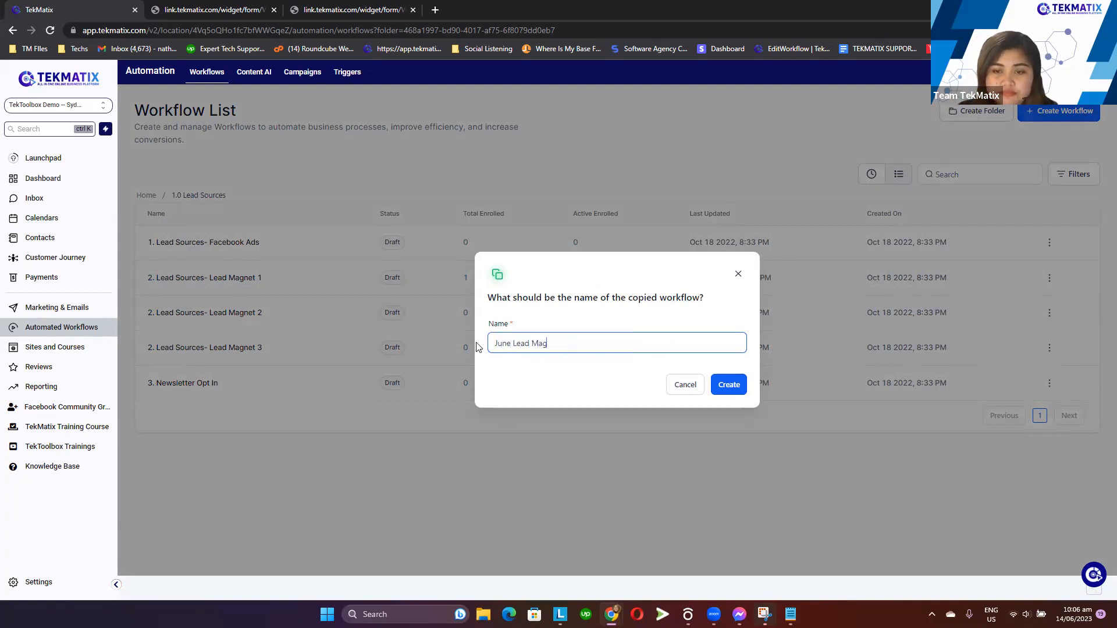
click(728, 387)
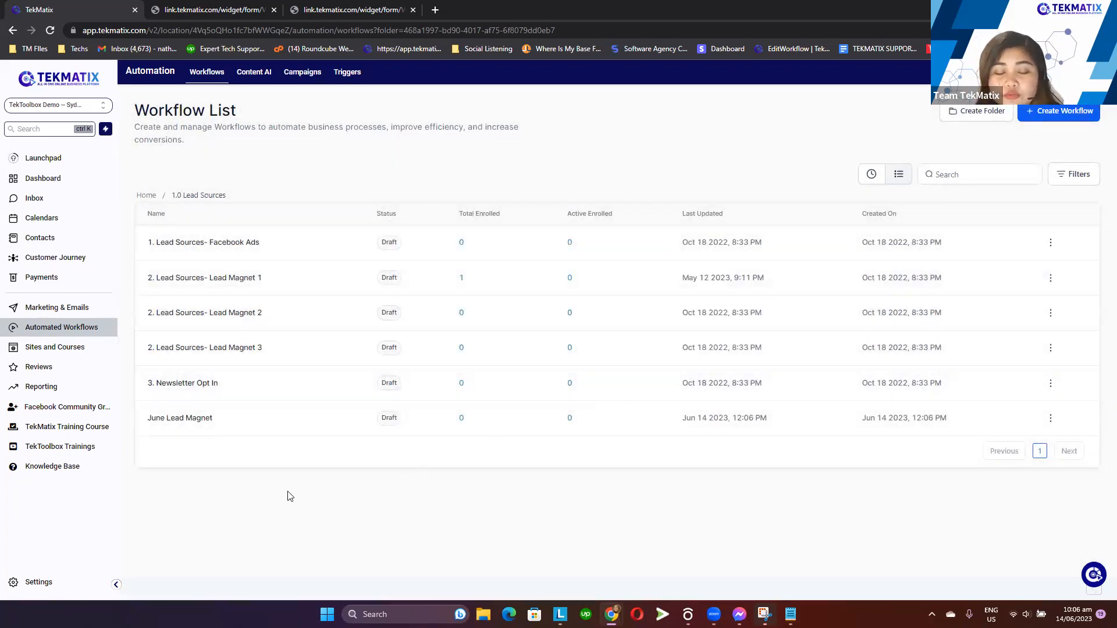
Open the June Lead Magnet workflow, set its form-submitted trigger to the June Lead Magnet form, rename the trigger June Lead Magnet, and save
click(197, 423)
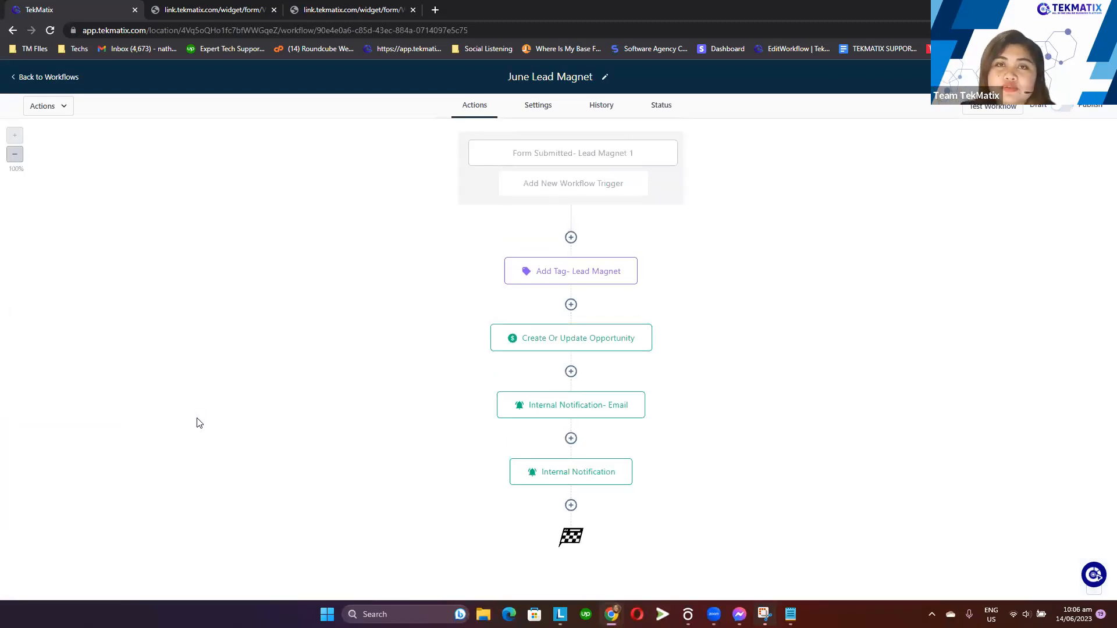
click(562, 161)
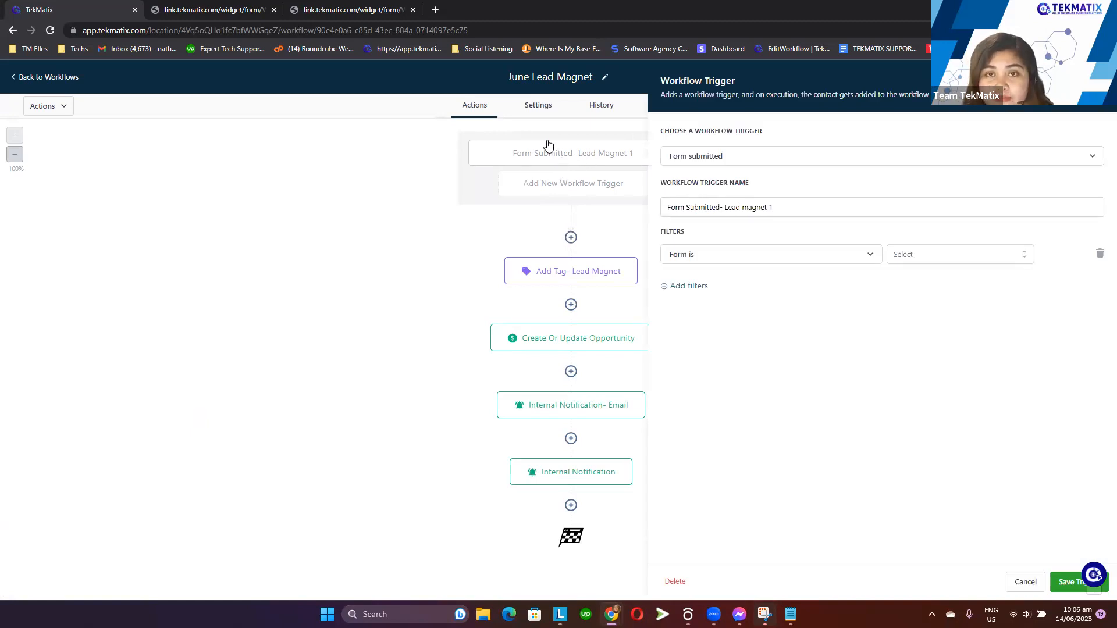
click(940, 259)
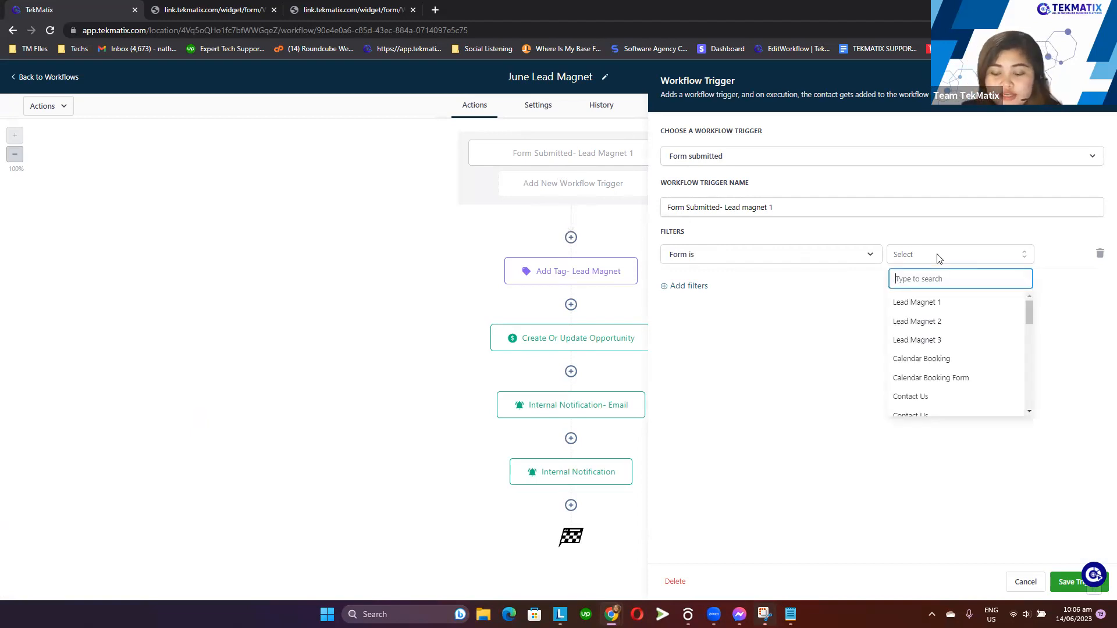
text(ju)
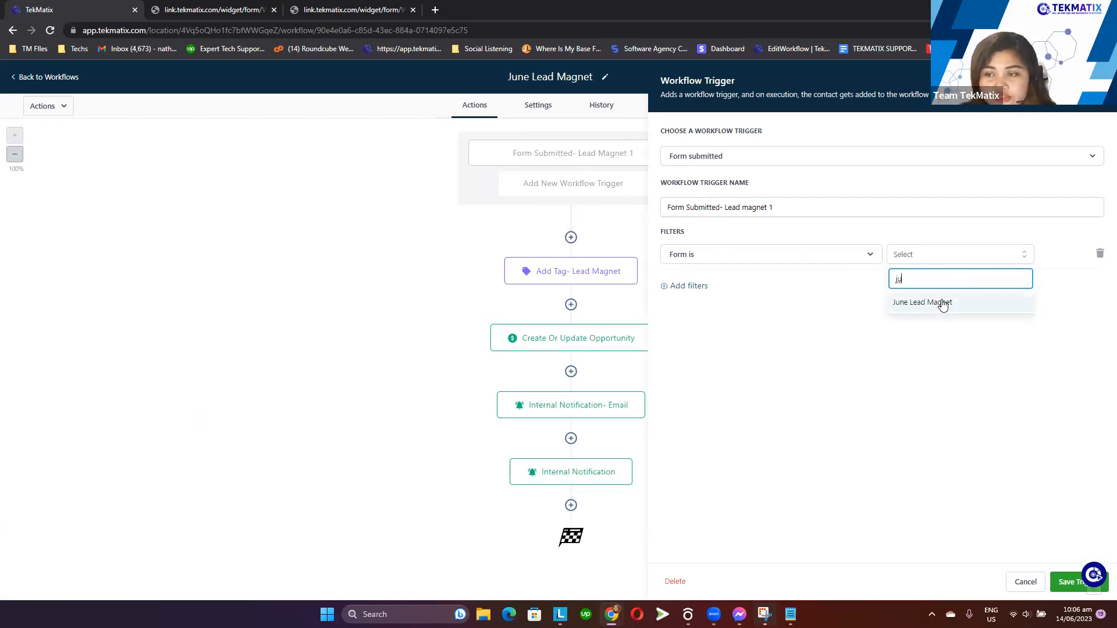
click(951, 303)
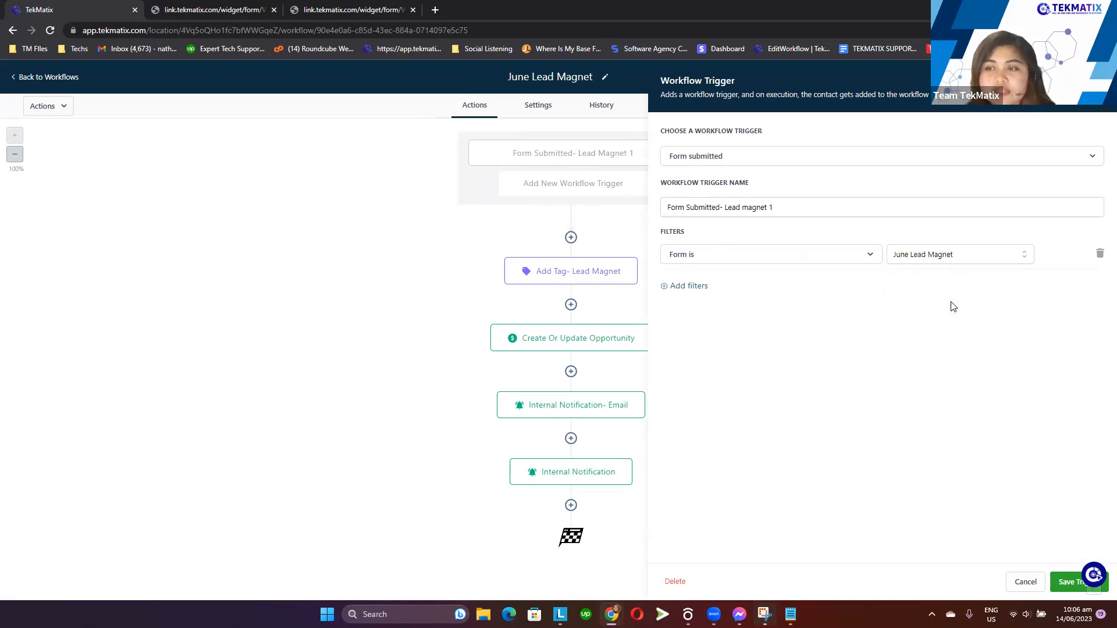
mouse_move(659, 185)
mouse_down()
mouse_move(750, 184)
mouse_move(785, 202)
mouse_move(653, 206)
mouse_up()
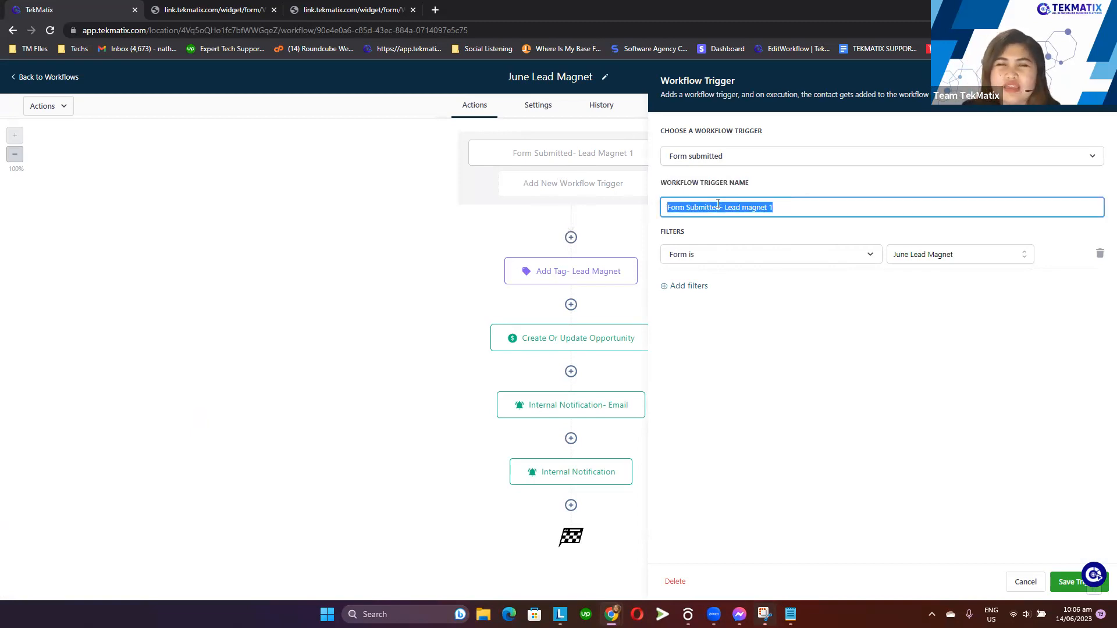
text(Jun)
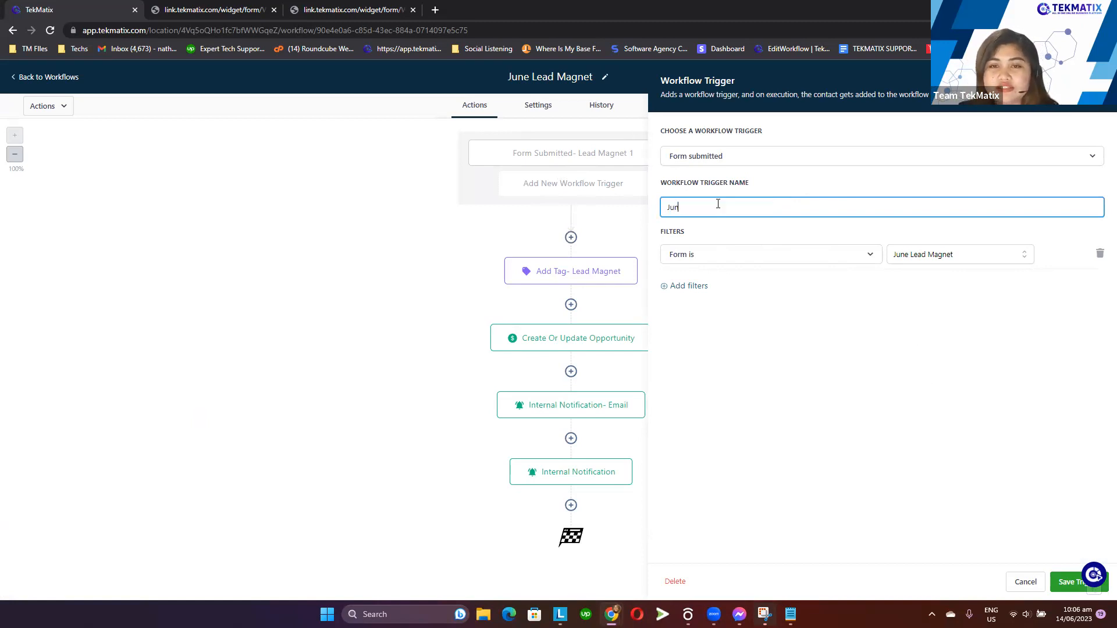
text(eaLead Magnet)
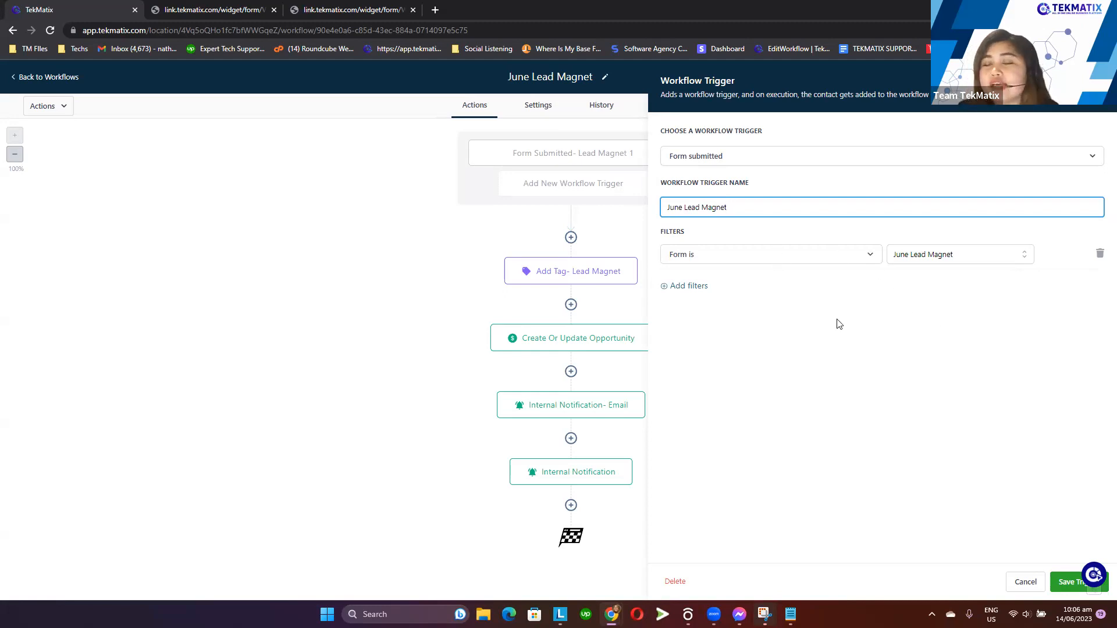
click(1070, 582)
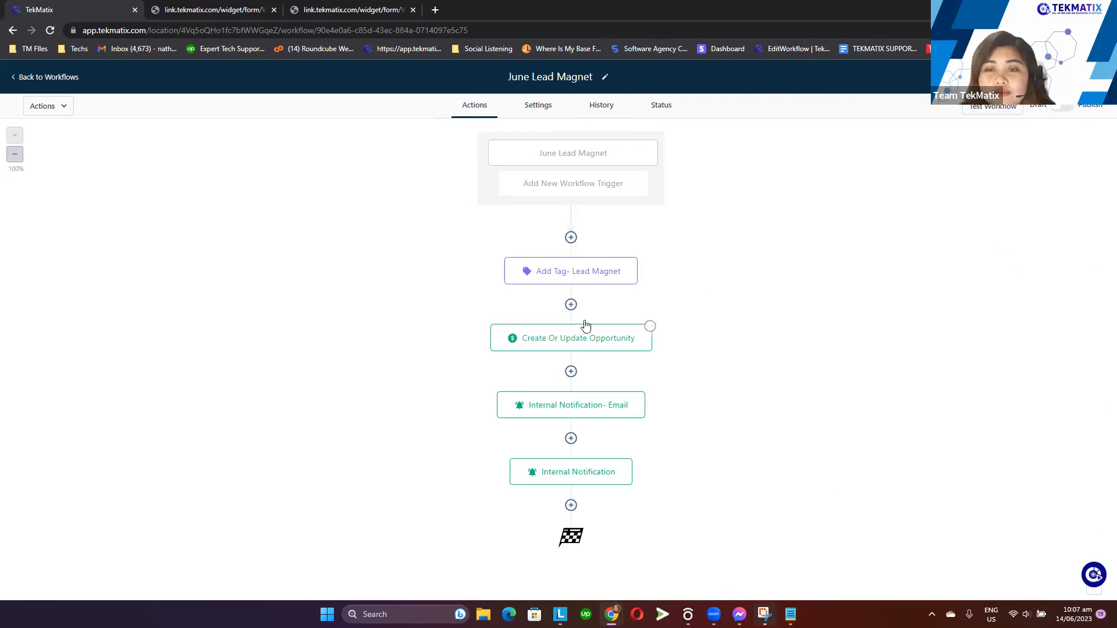
Open the workflow's Add Tag- Lead Magnet action for editing
click(562, 279)
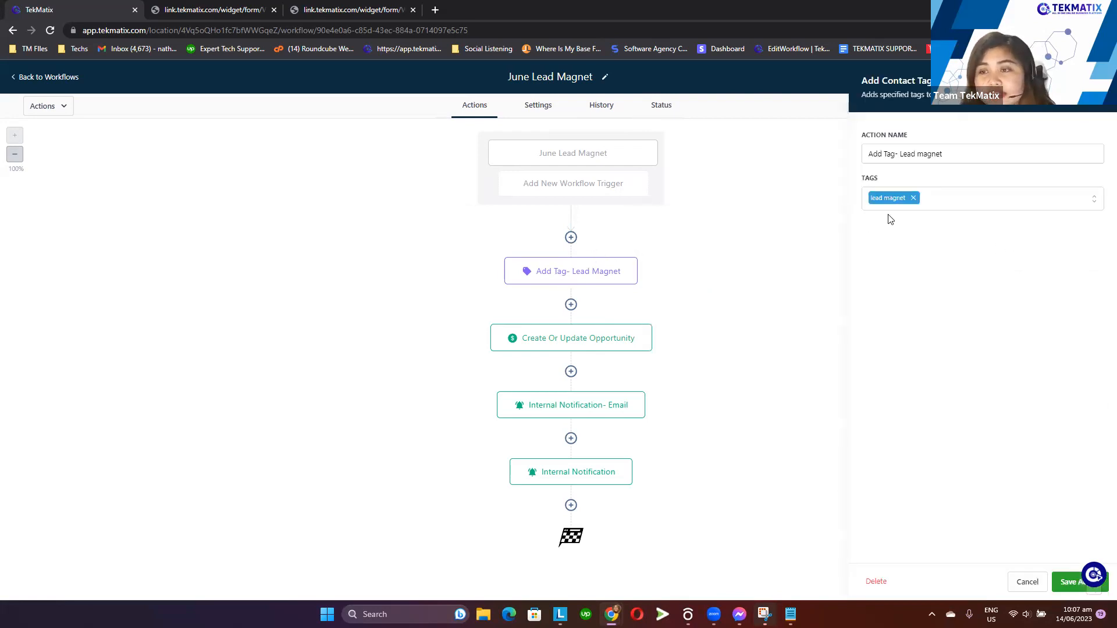
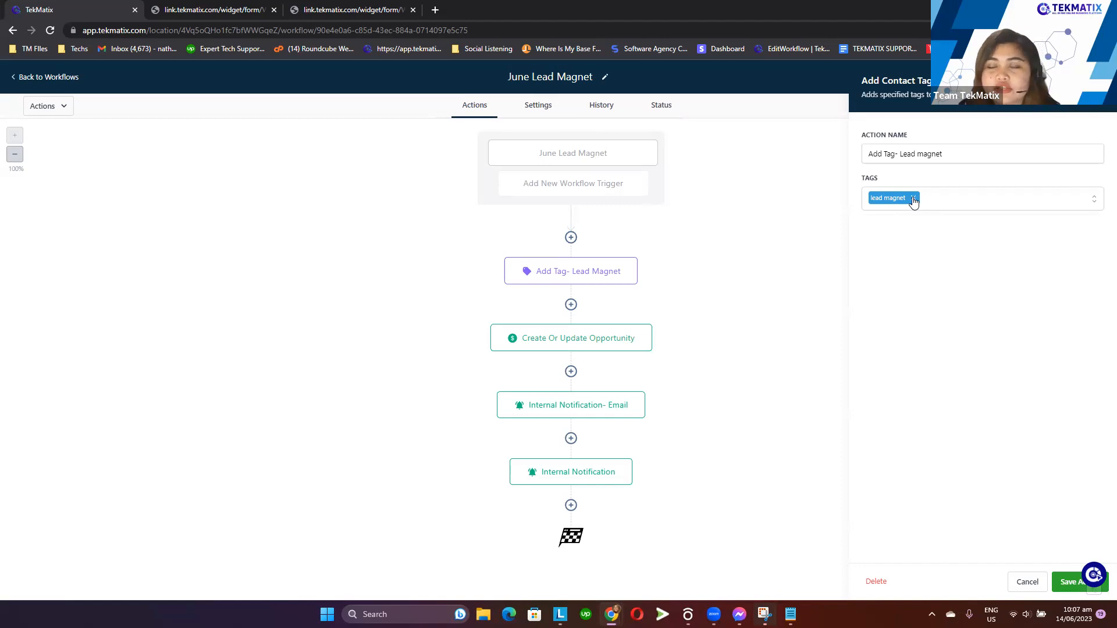
Replace the action's lead magnet tag with a new tag named june lead magnet and save the action
click(913, 199)
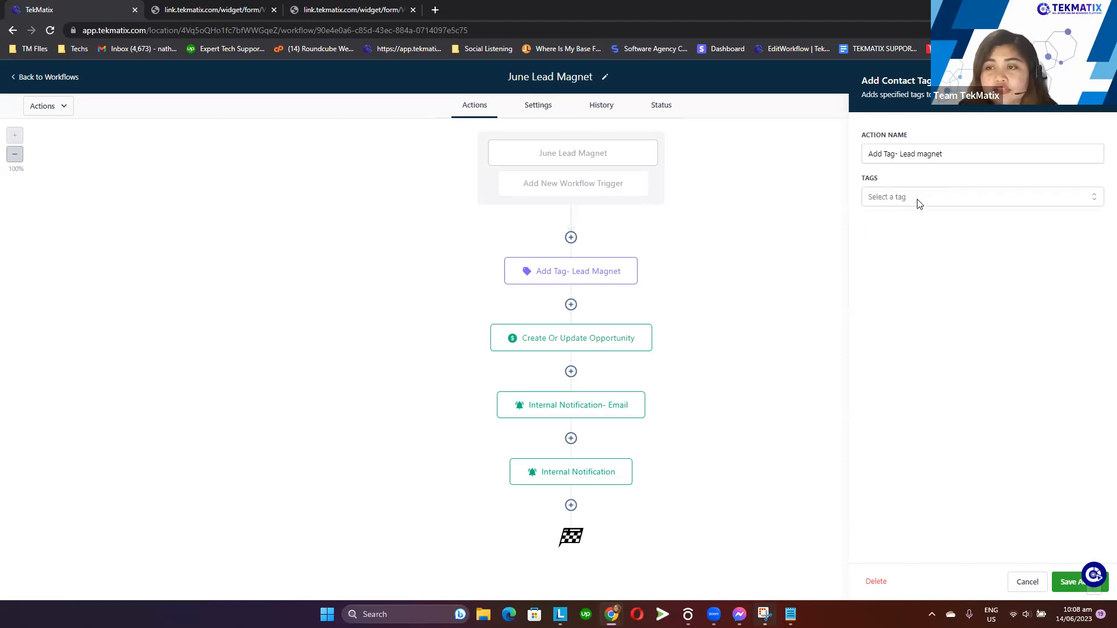
click(915, 201)
text(jun)
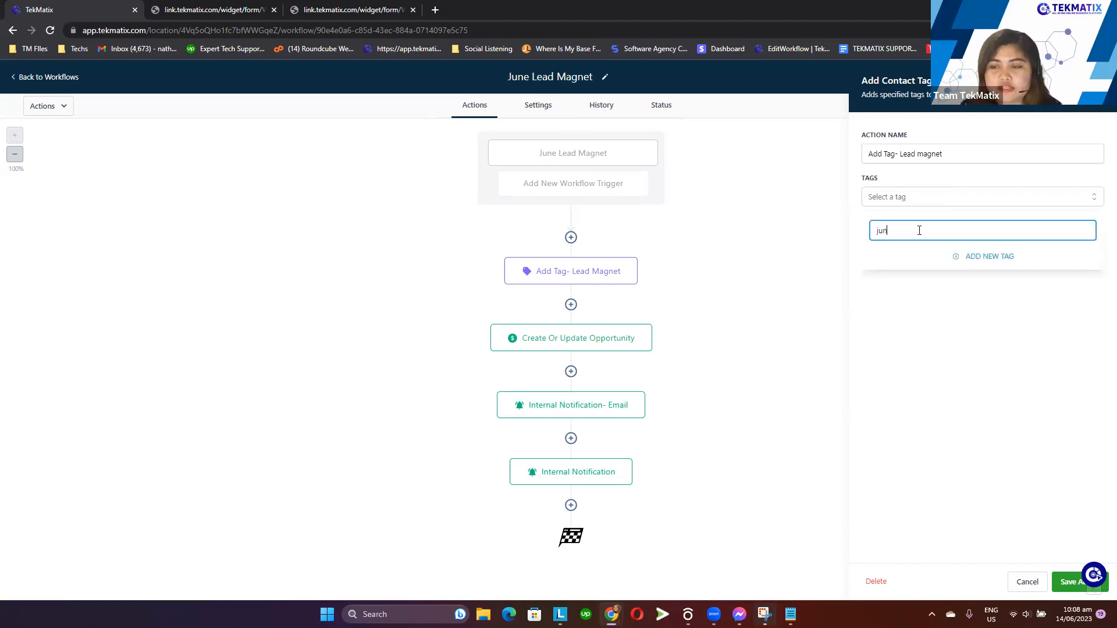
text(e lead)
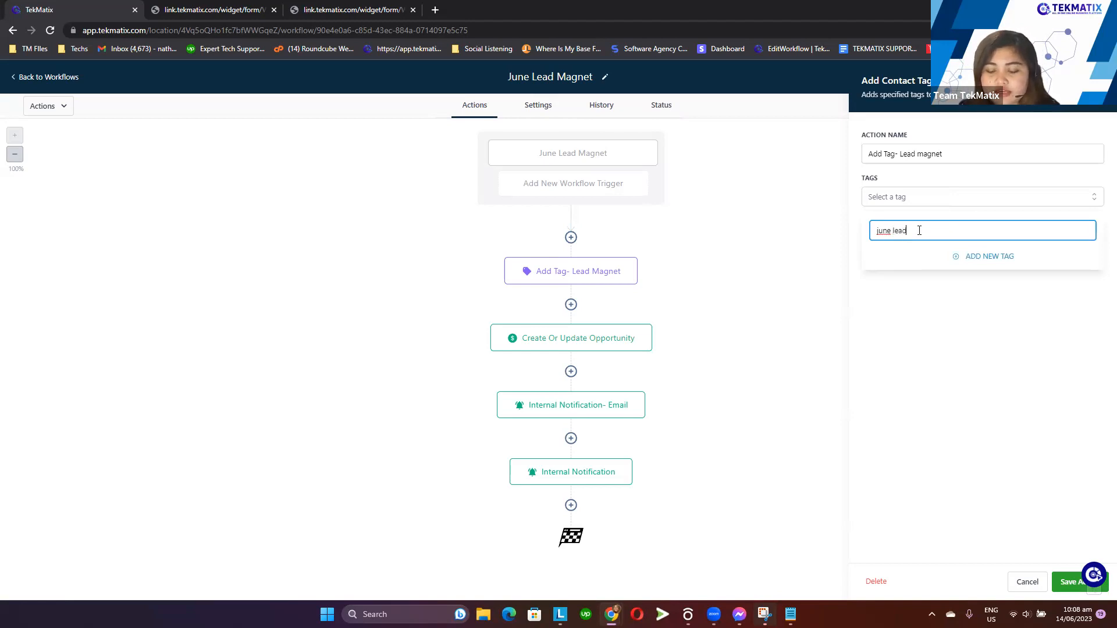
text( magnet)
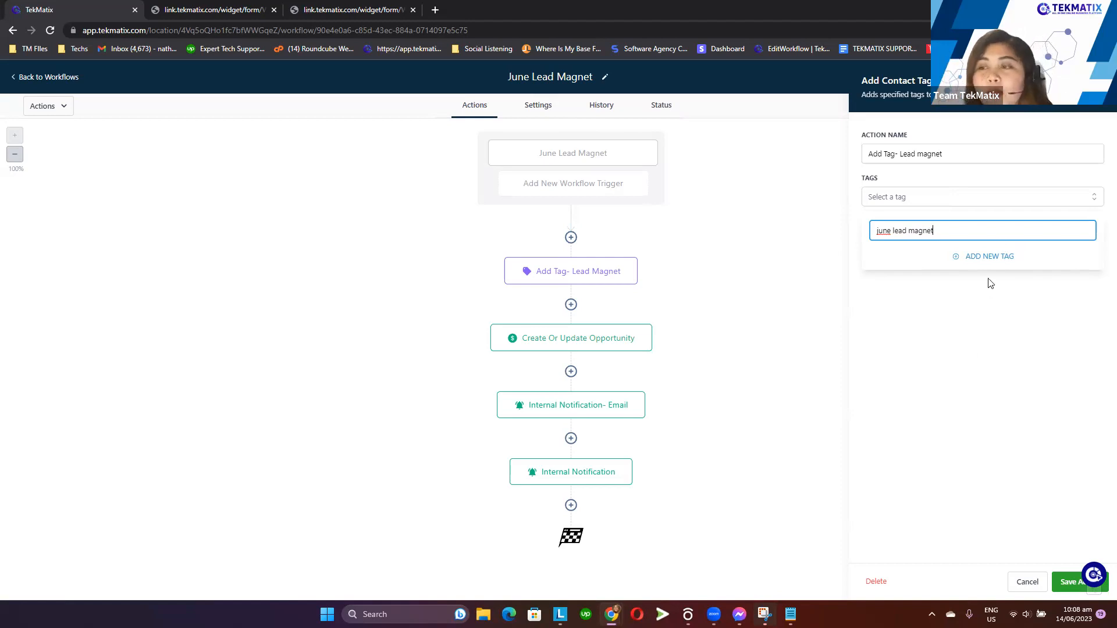
click(983, 258)
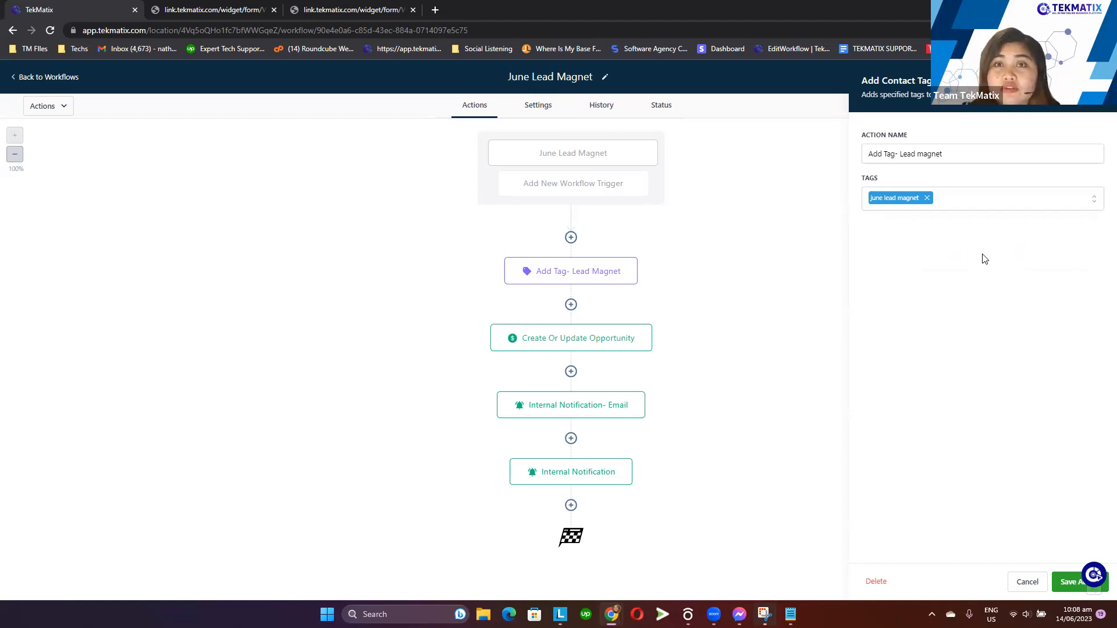
click(1069, 583)
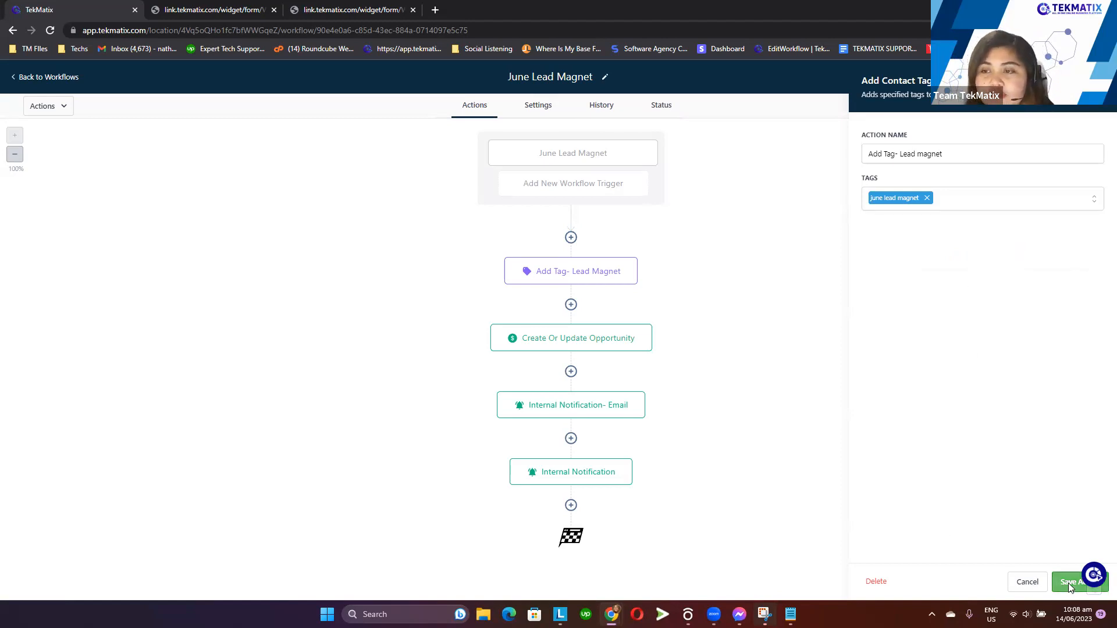
Rename the tag action to Add Tag- June lead magnet and save it
click(528, 277)
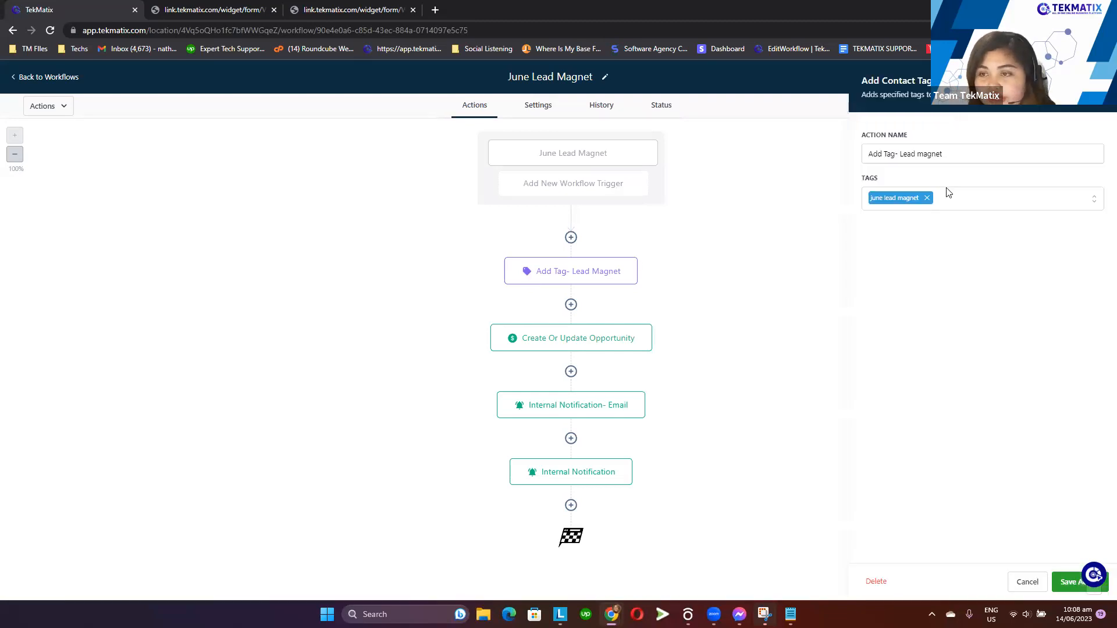
click(958, 154)
drag(959, 154, 900, 163)
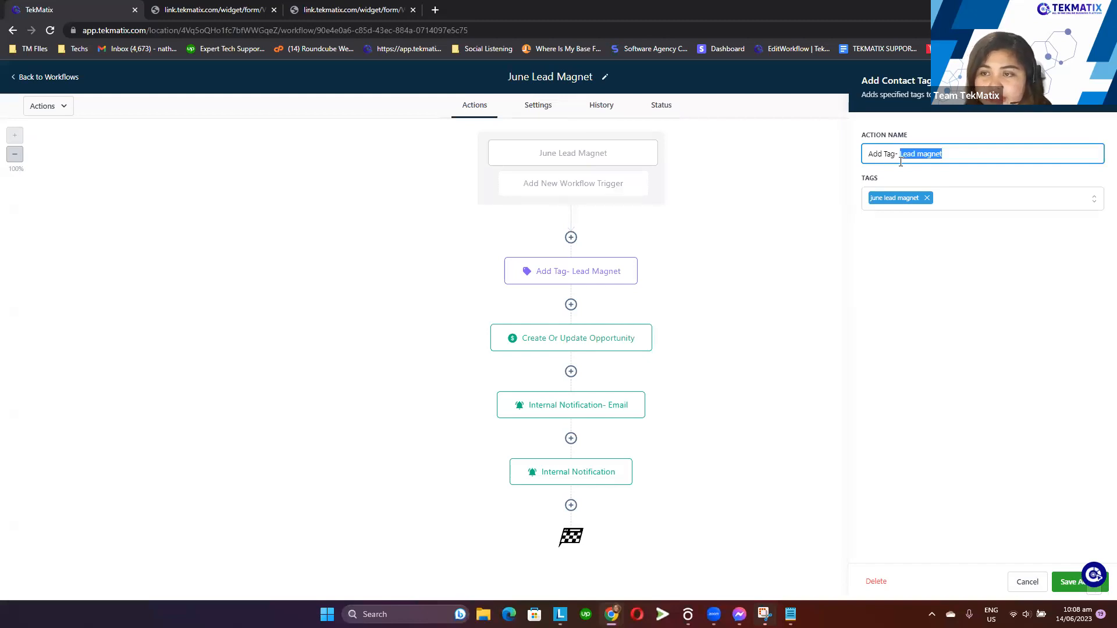
text(June lead magnet)
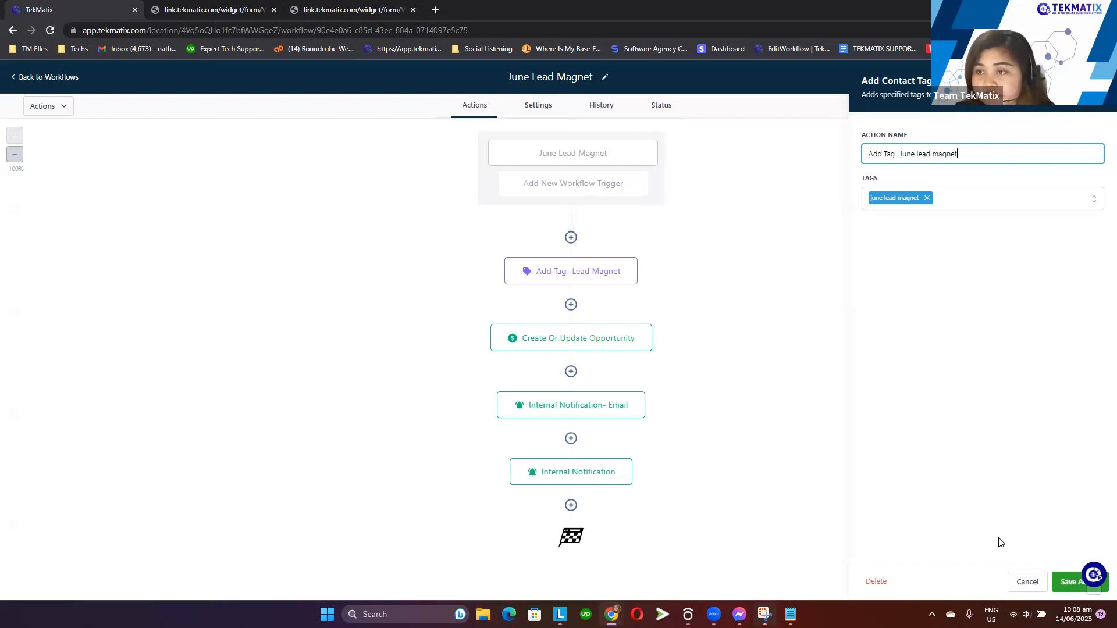
click(1065, 583)
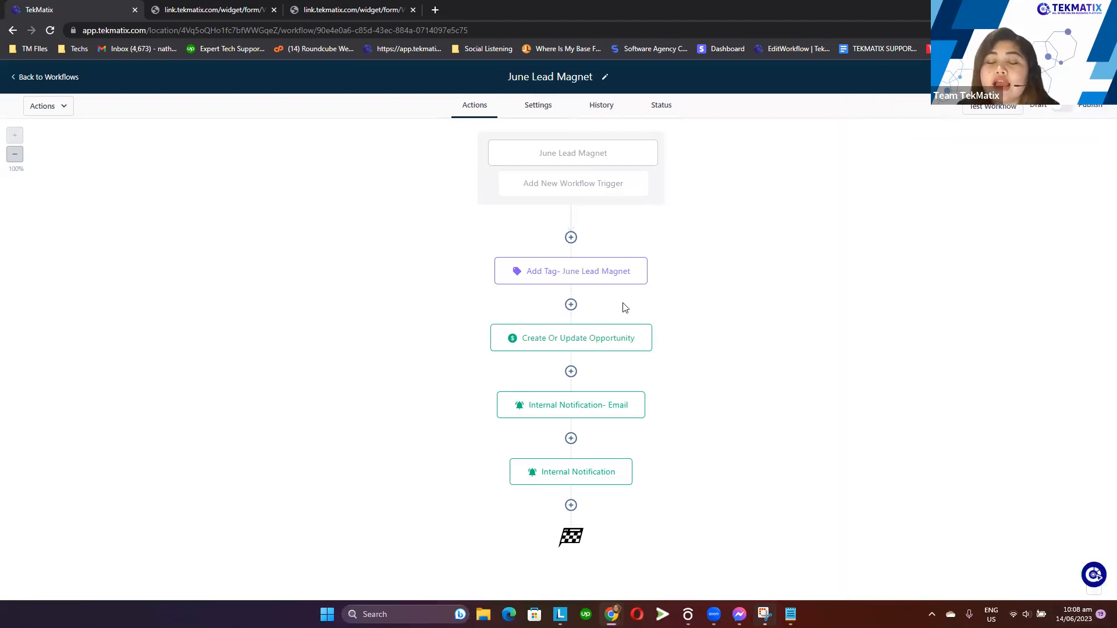
Open the Create Or Update Opportunity action to review its settings, then close it
click(612, 343)
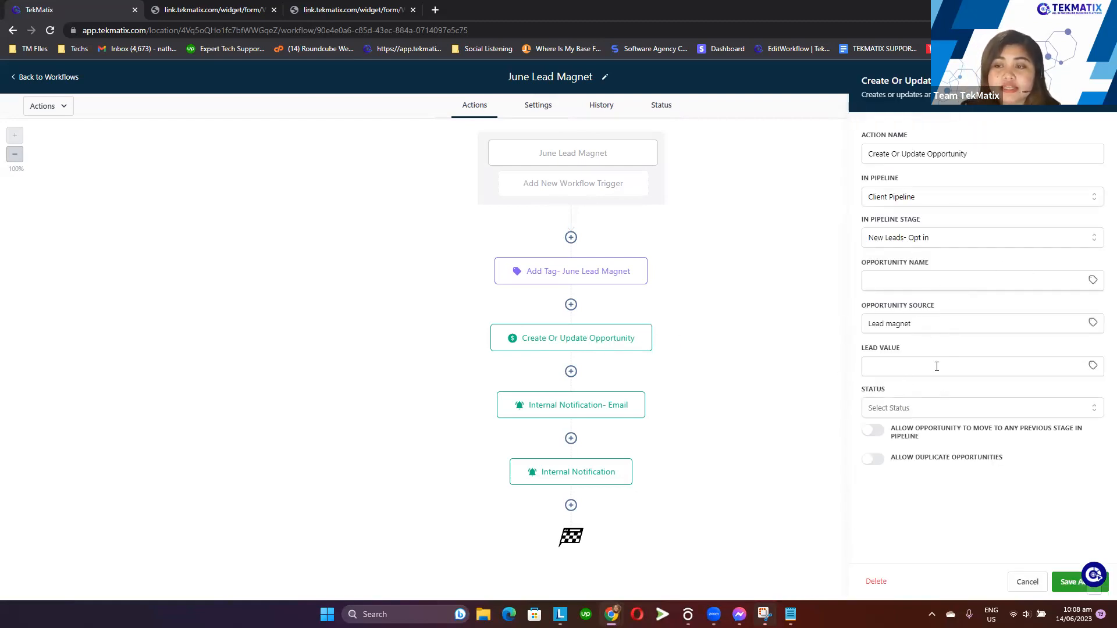
click(1098, 81)
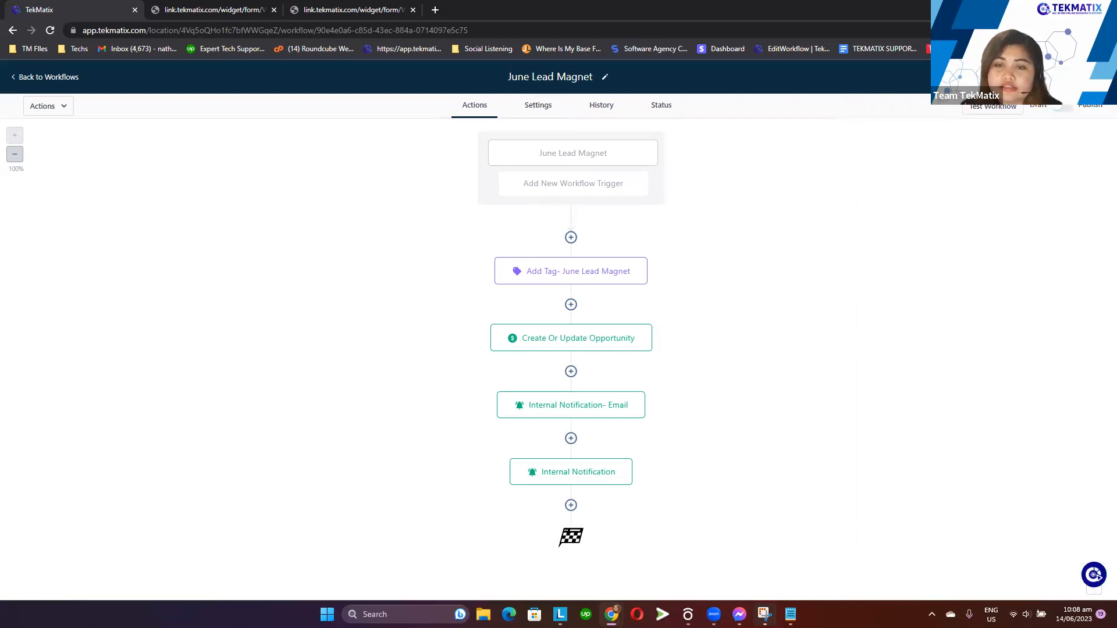
Open the Internal Notification- Email action and set its From Name to TekMatix Lead Magnet Form
click(600, 411)
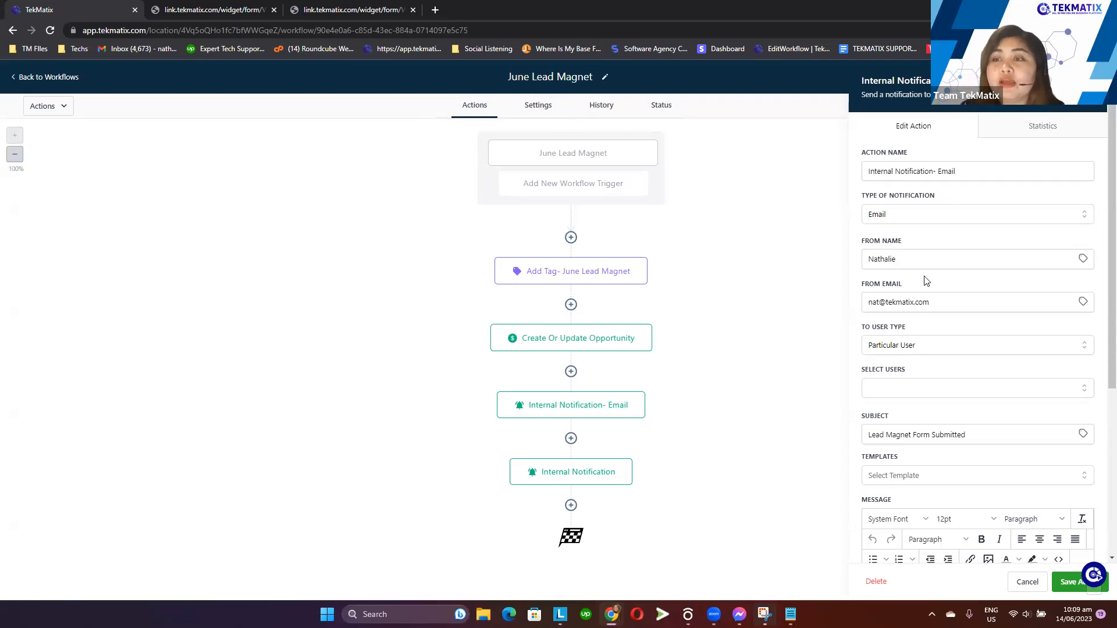
drag(905, 241, 856, 248)
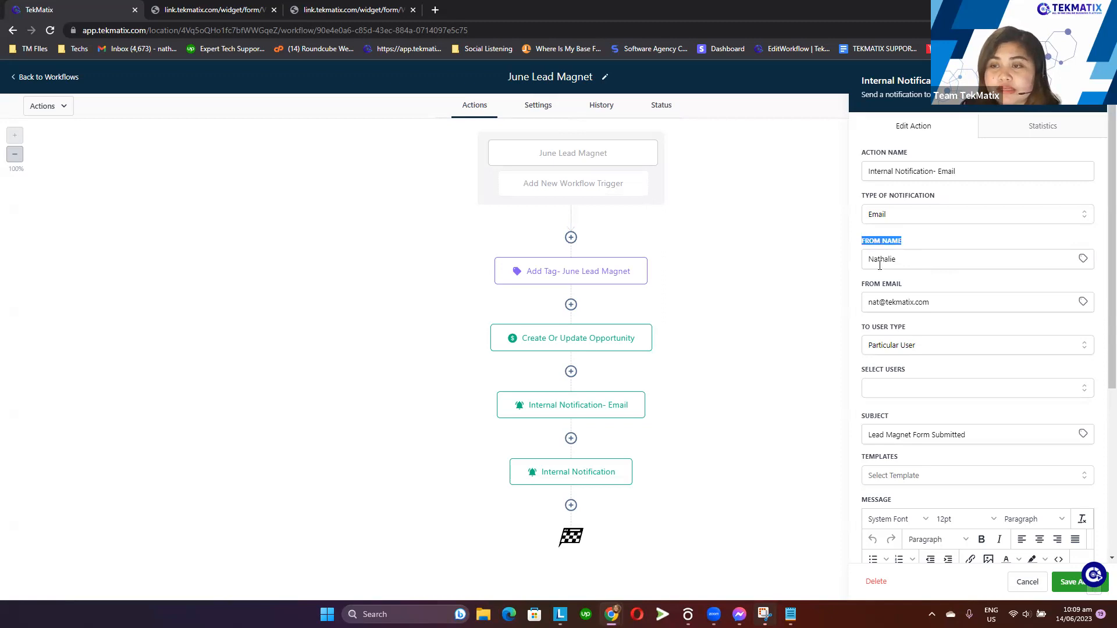
drag(905, 284, 857, 285)
click(903, 256)
key(ctrl+a)
key(BackSpace)
text(T)
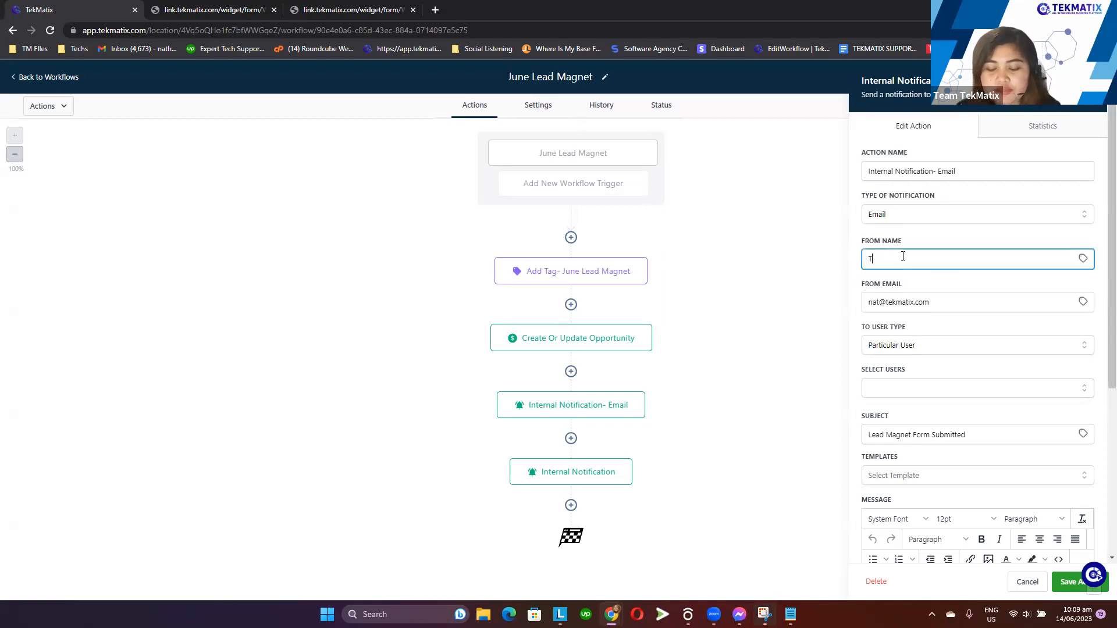
text(ekMatix )
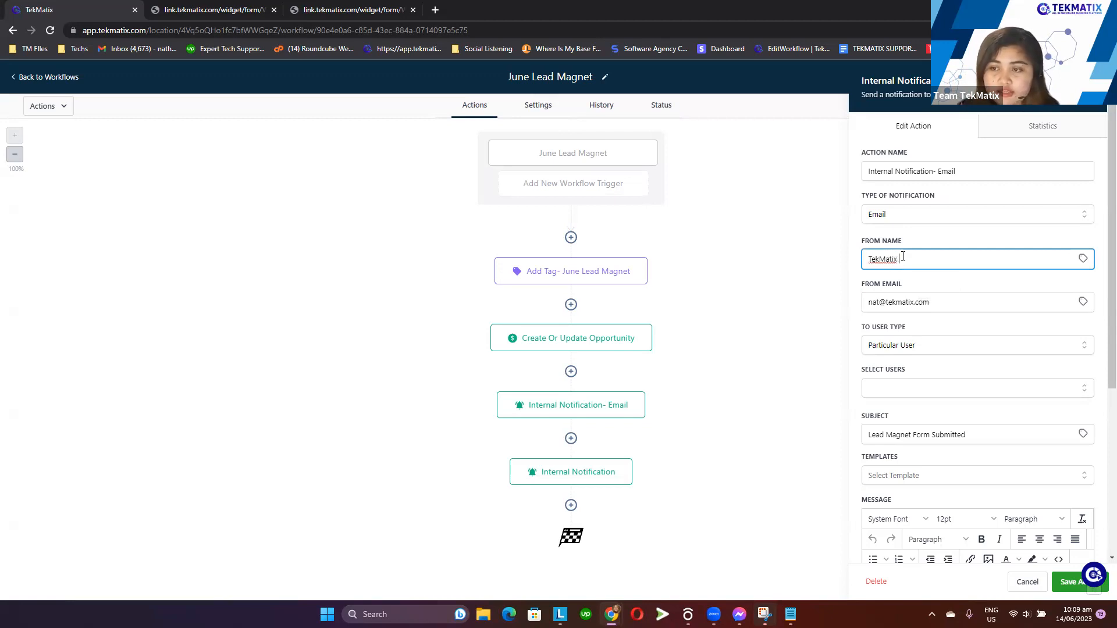
text(Lead Magnet Form)
Open the custom value picker for the From Email field and close it without inserting anything
click(937, 309)
triple_click(885, 311)
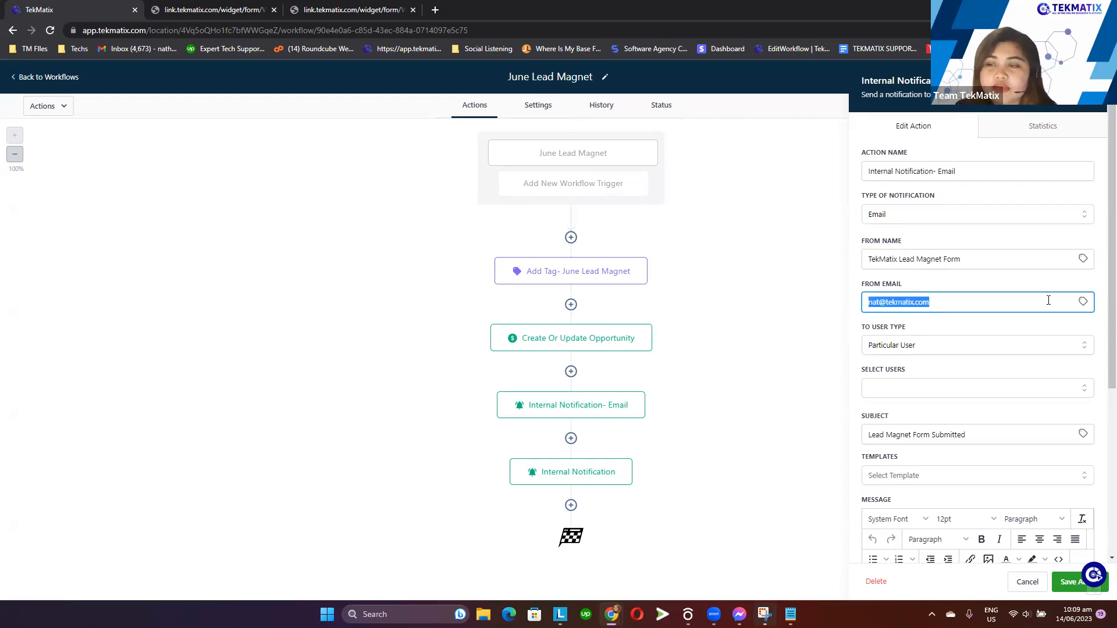
click(1082, 302)
click(1052, 409)
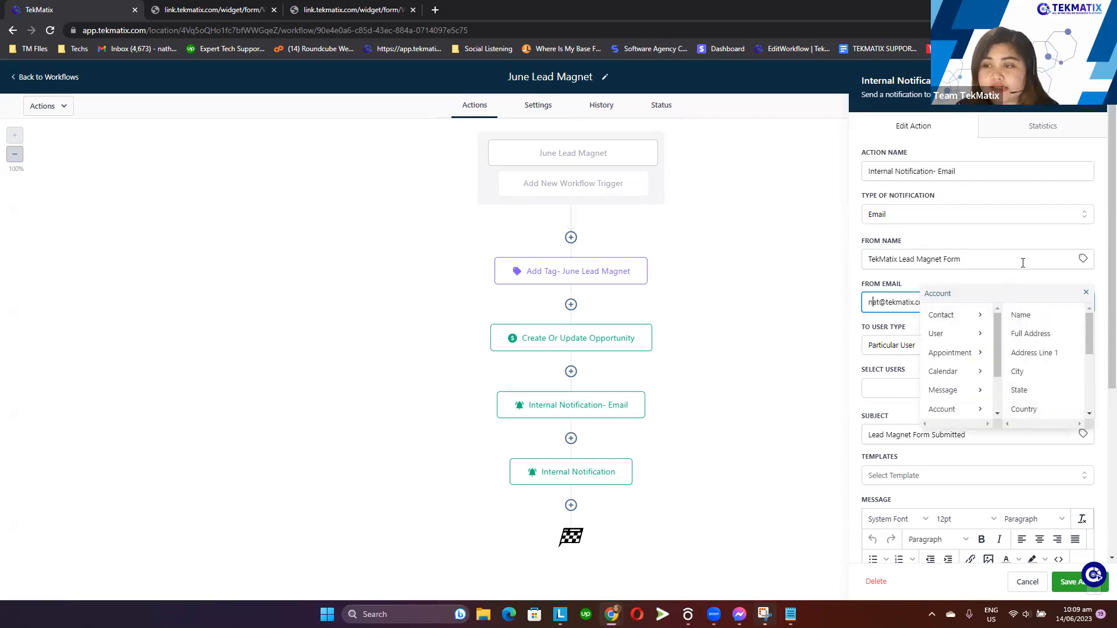
click(1087, 295)
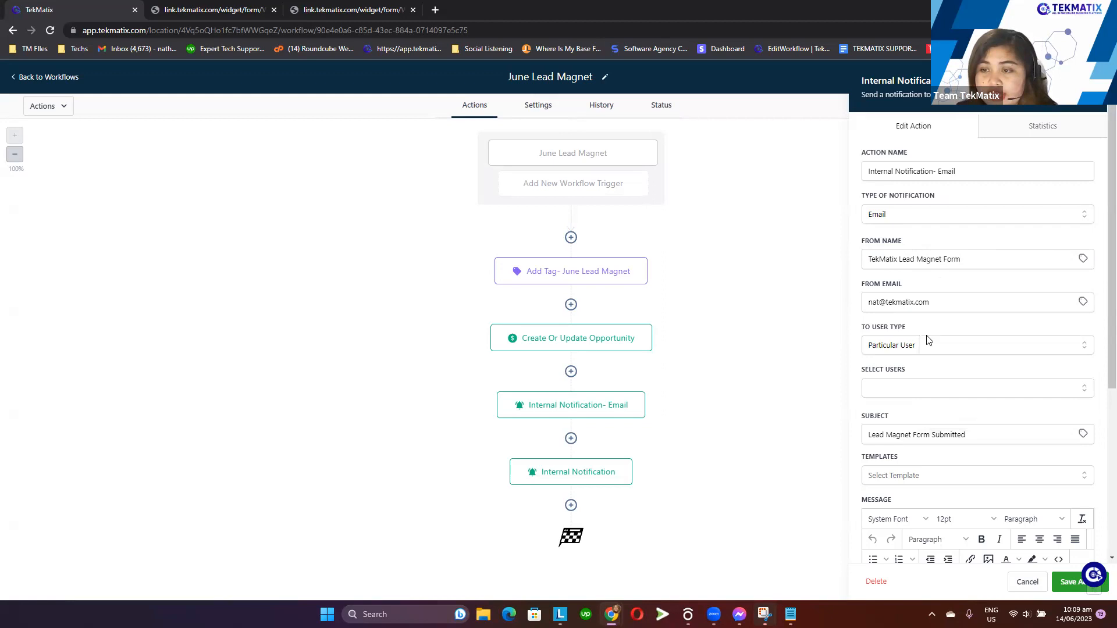
Try the All Users, Custom Email and Assigned User recipient types before reselecting Particular User
drag(906, 327, 861, 327)
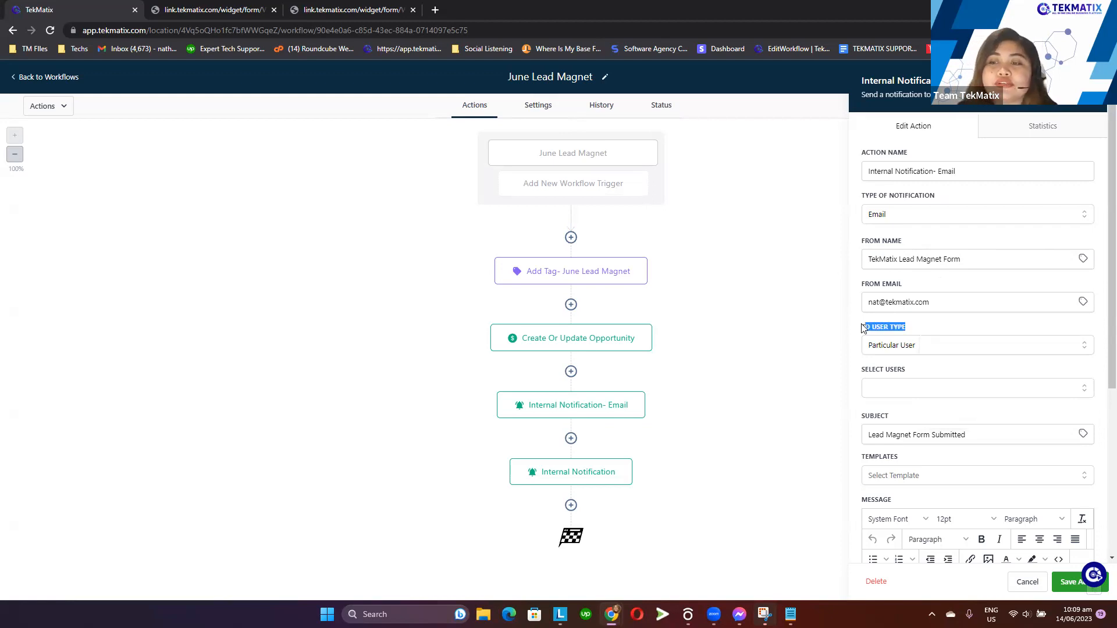
click(921, 349)
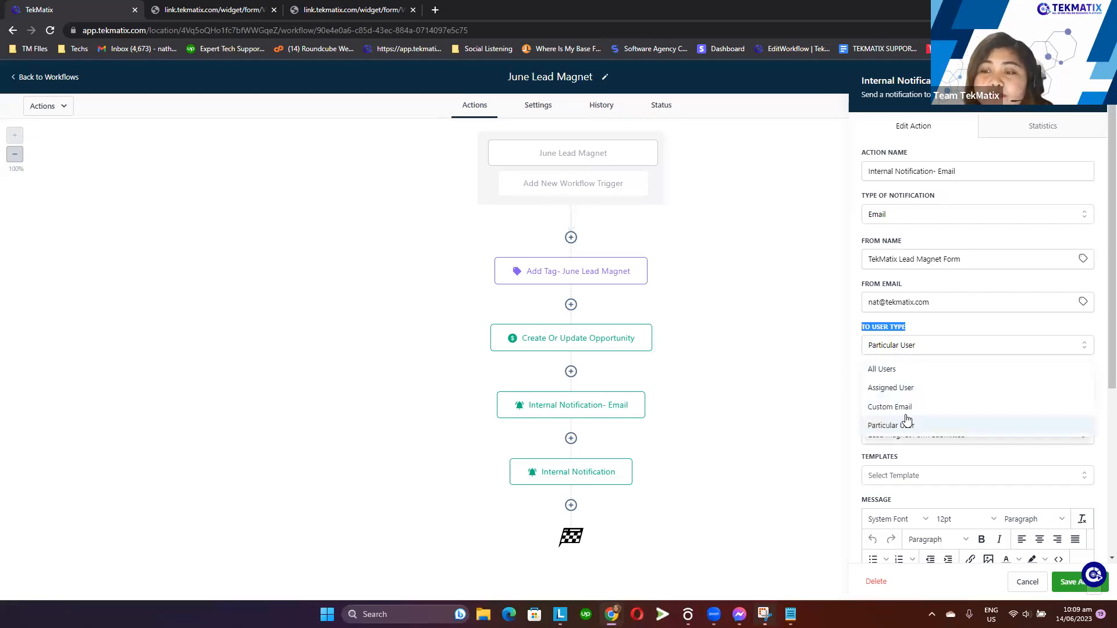
click(892, 371)
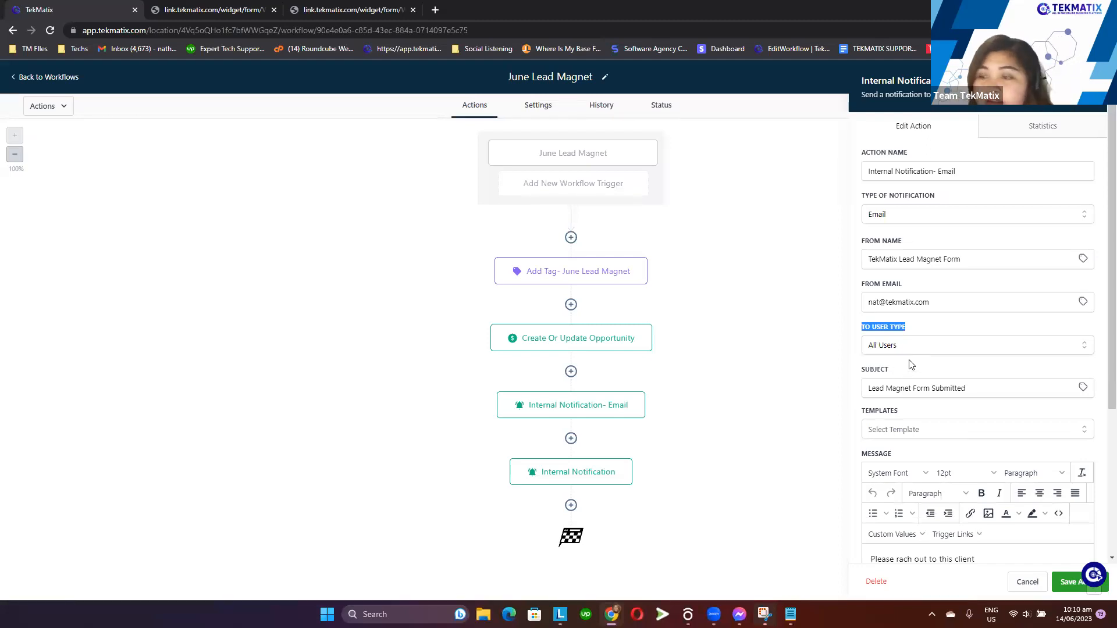
click(909, 349)
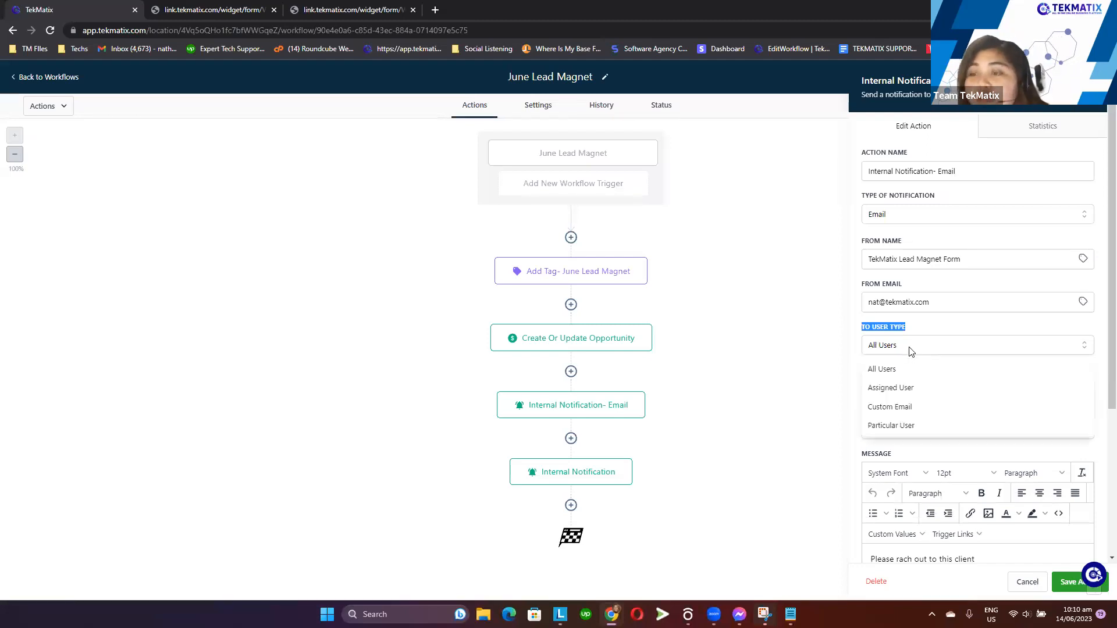
click(919, 406)
click(885, 387)
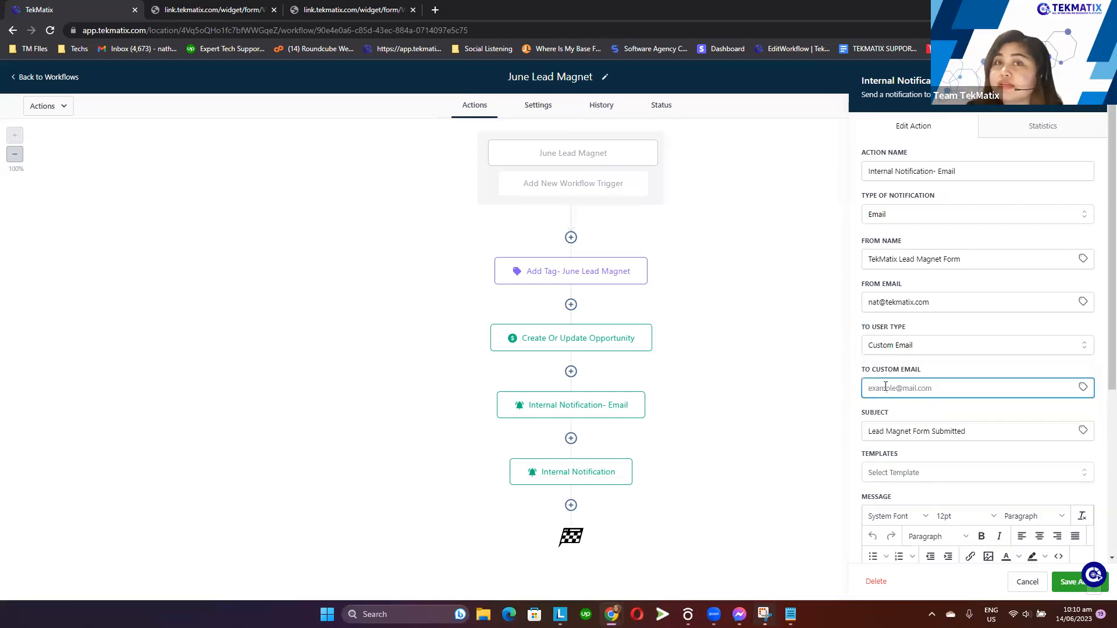
click(894, 349)
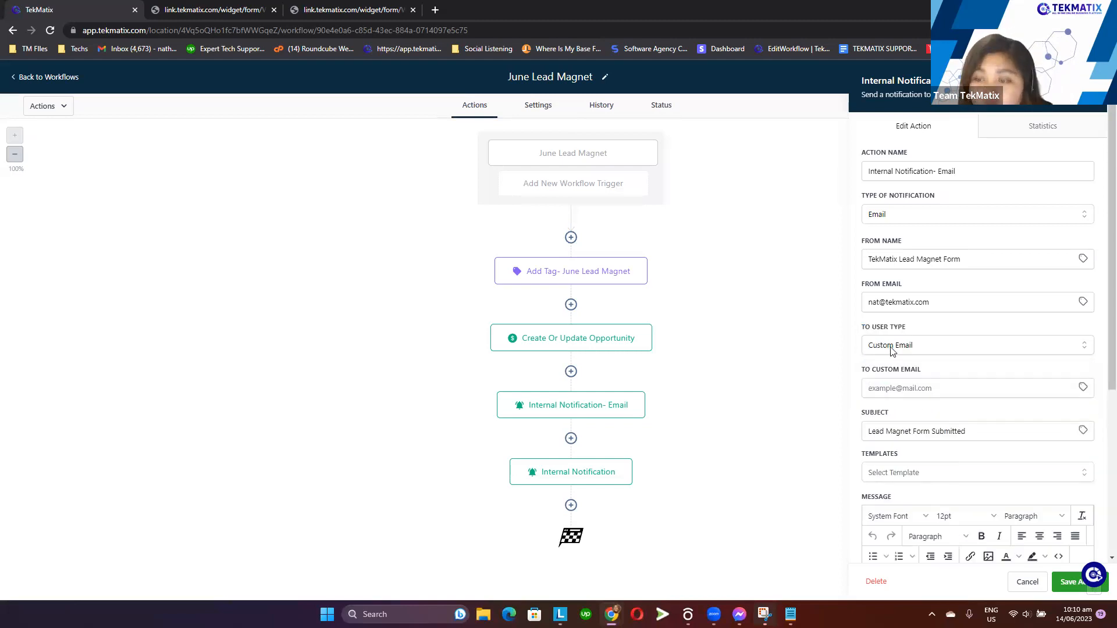
click(918, 388)
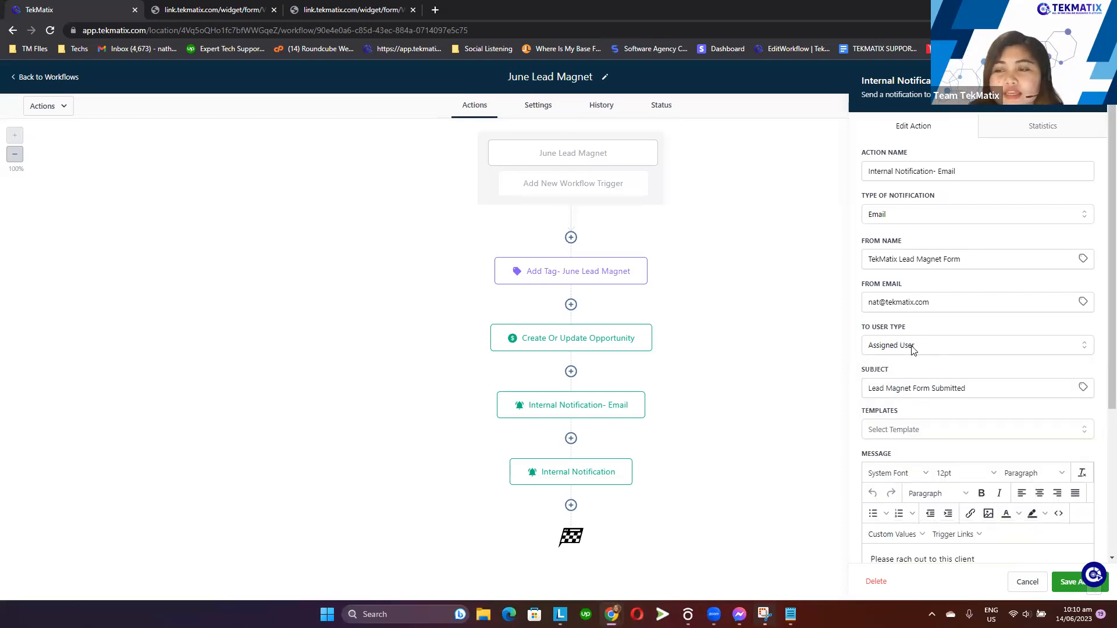
click(912, 348)
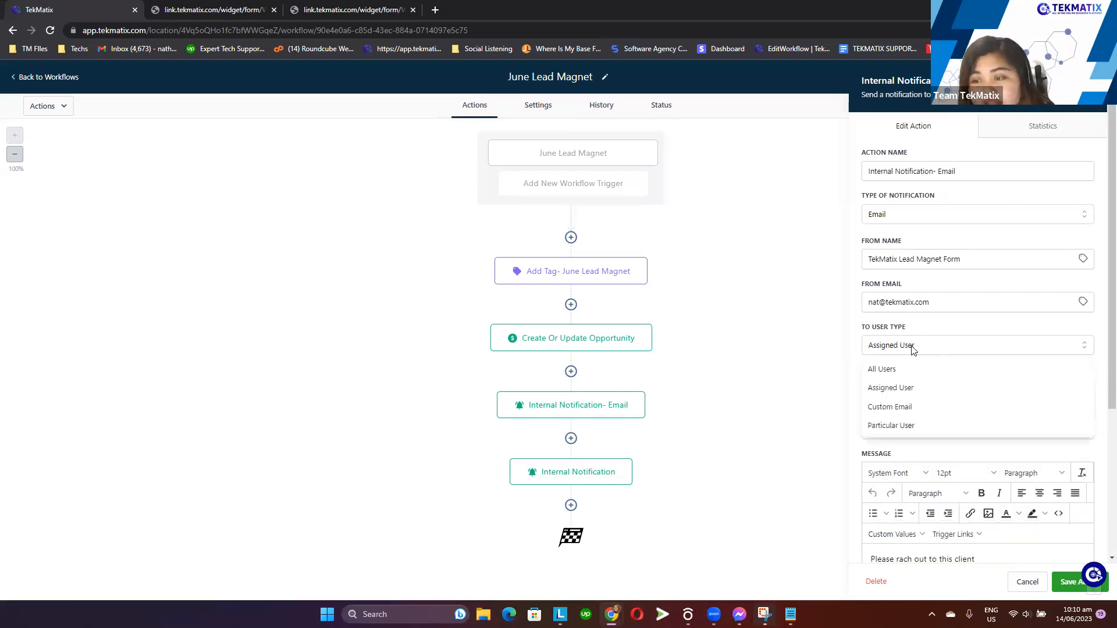
click(919, 431)
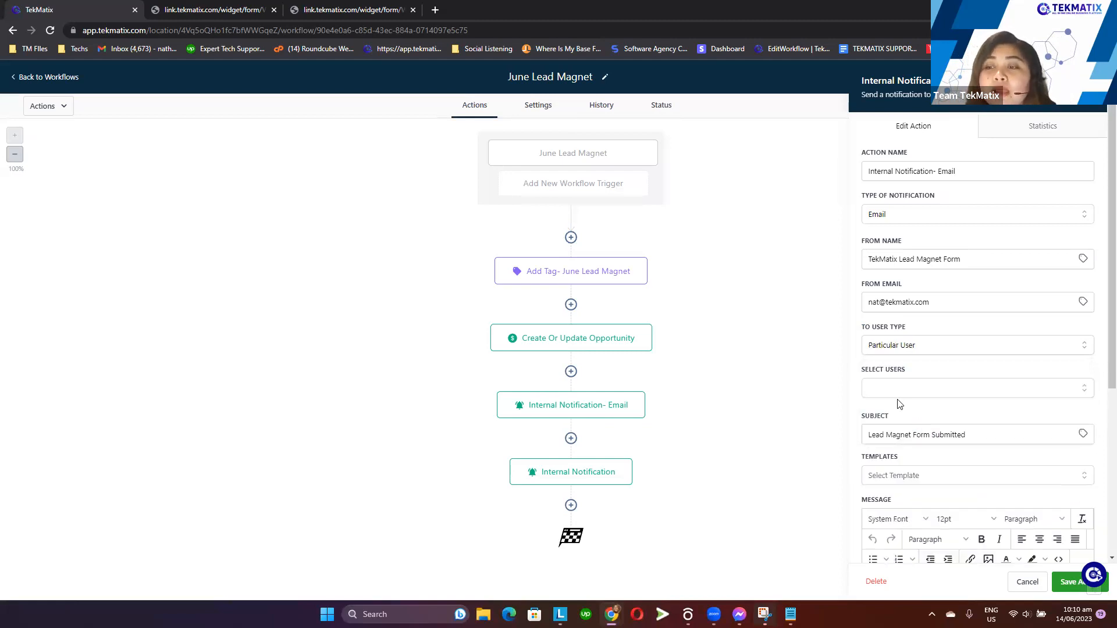
Select the workspace's team member as the particular user to receive the notification
click(899, 390)
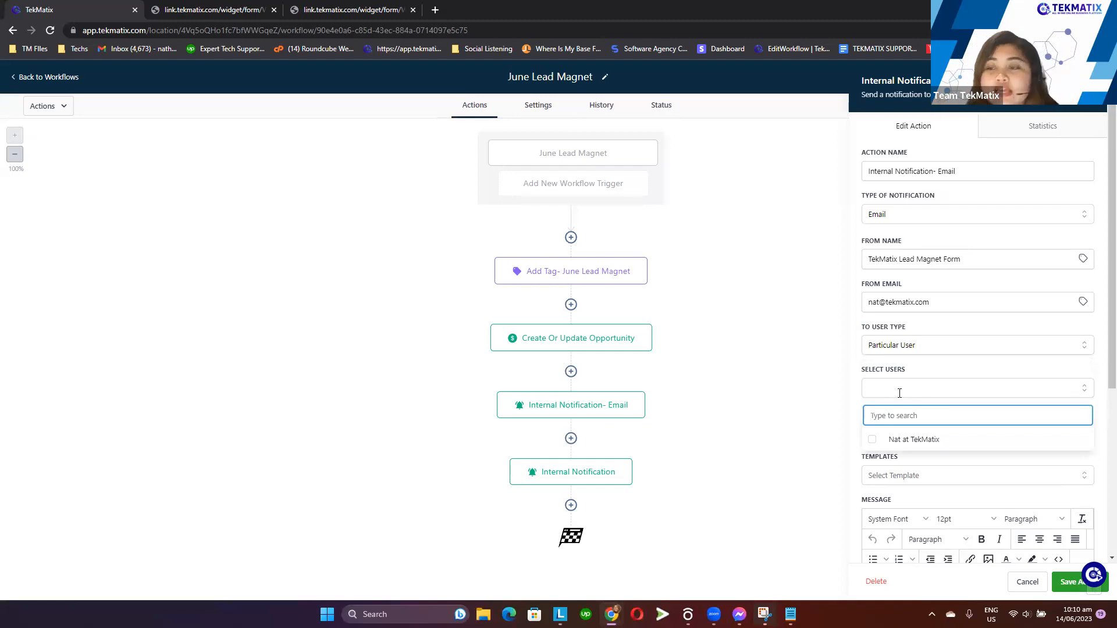
click(898, 440)
click(929, 366)
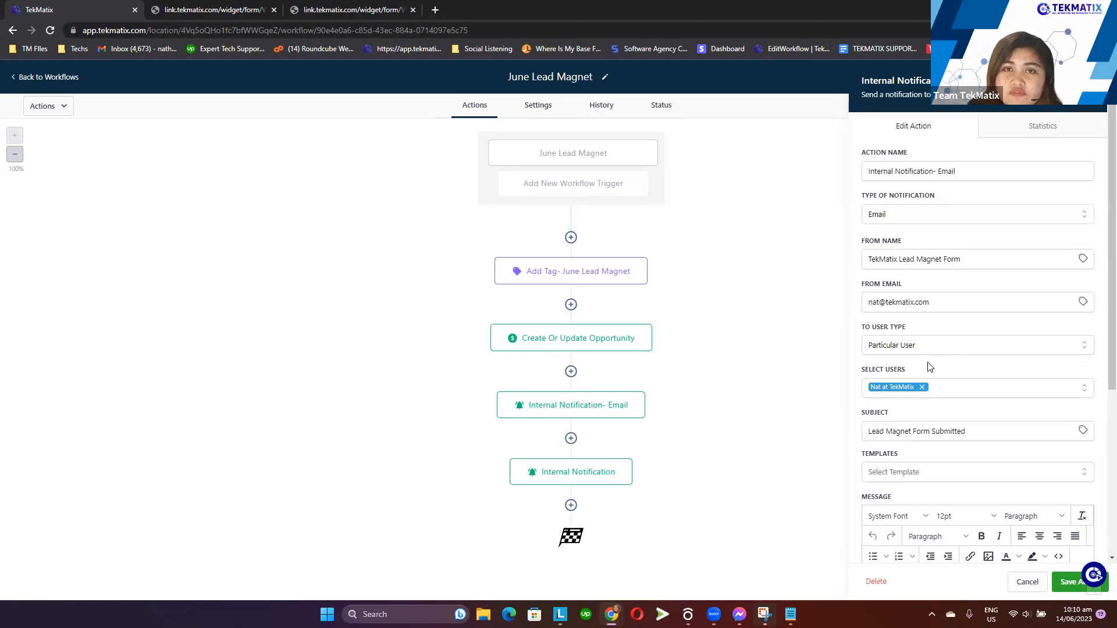
click(956, 387)
click(953, 375)
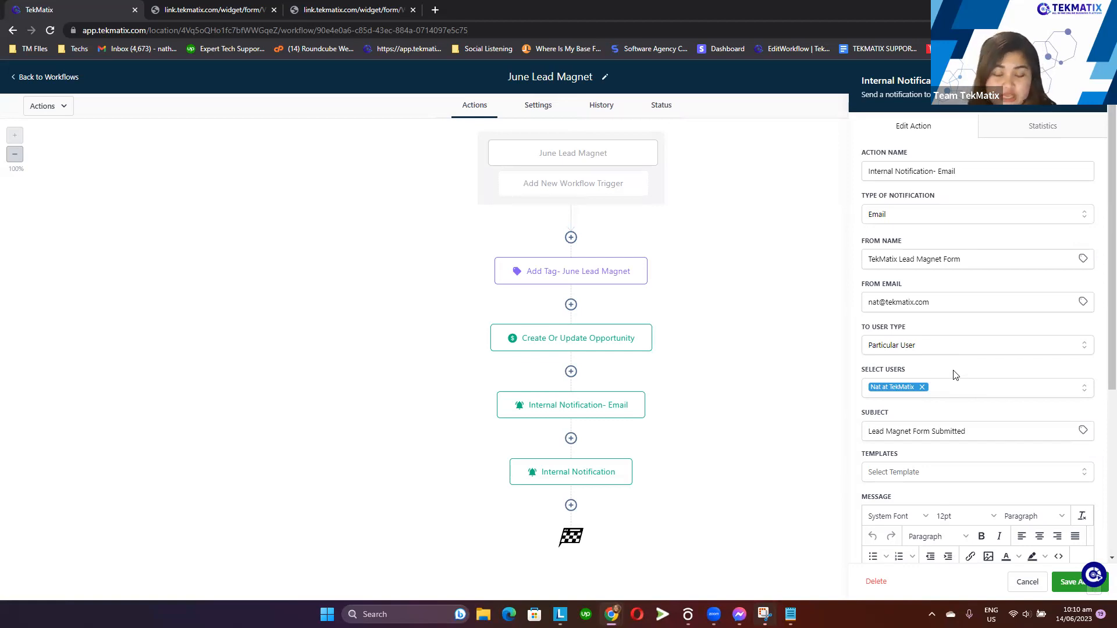
click(966, 393)
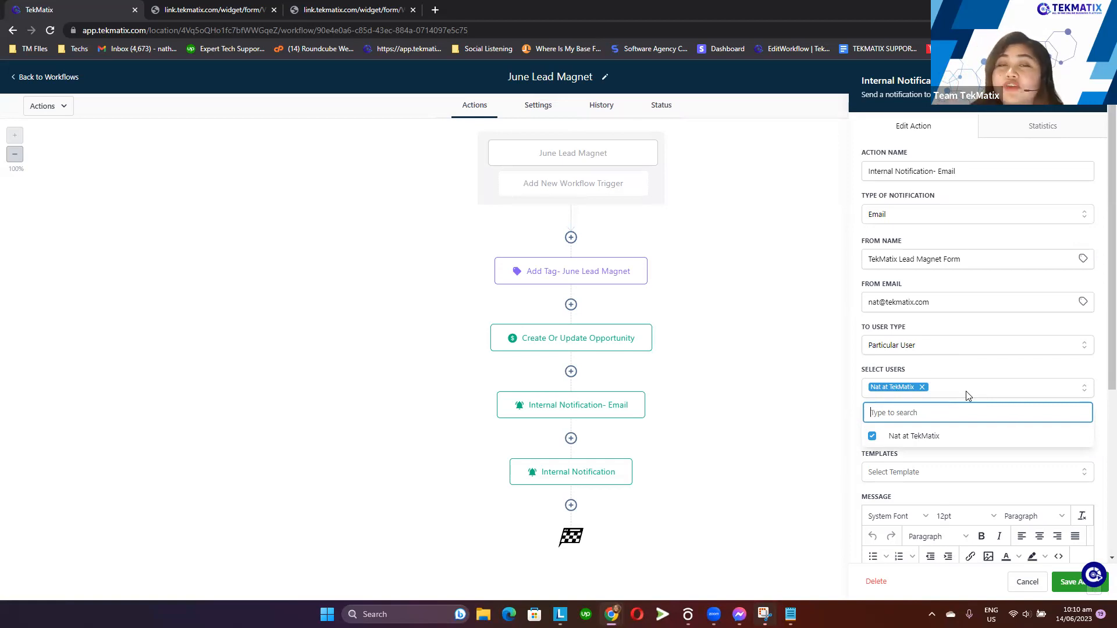
click(964, 367)
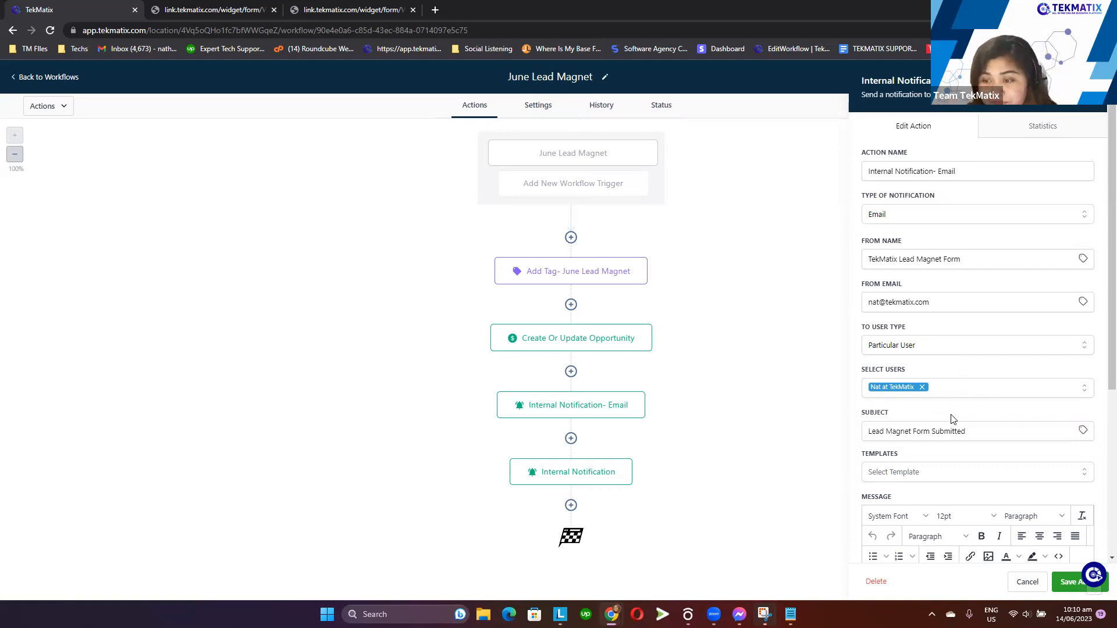
Try to rearrange the contact name line in the notification message, then undo the change
scroll(969, 417, down, 1)
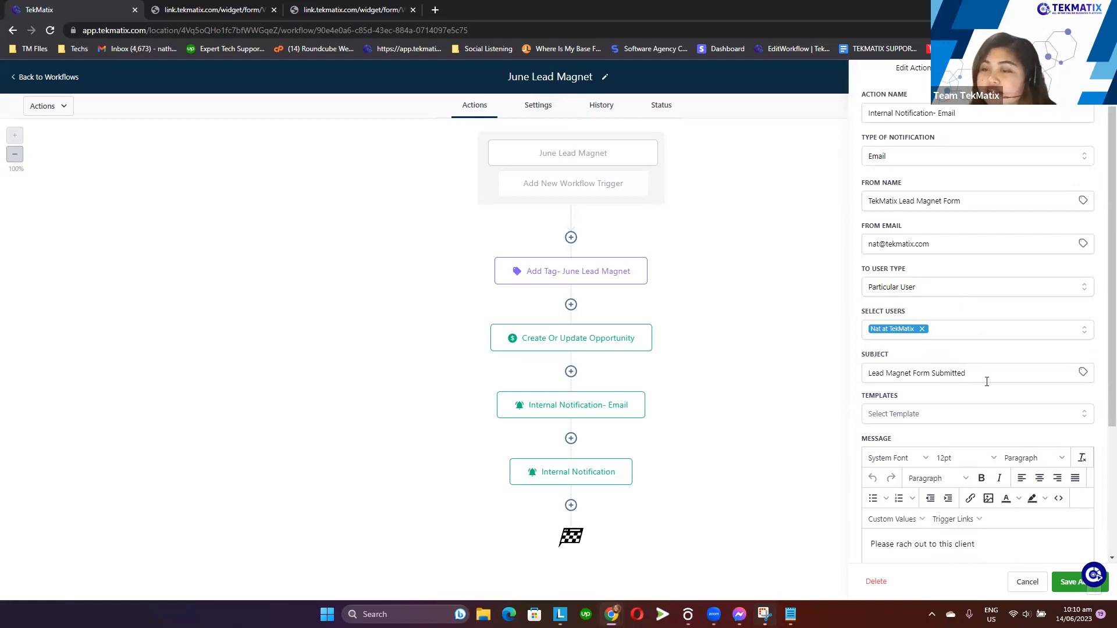
drag(986, 382, 831, 371)
scroll(878, 356, down, 3)
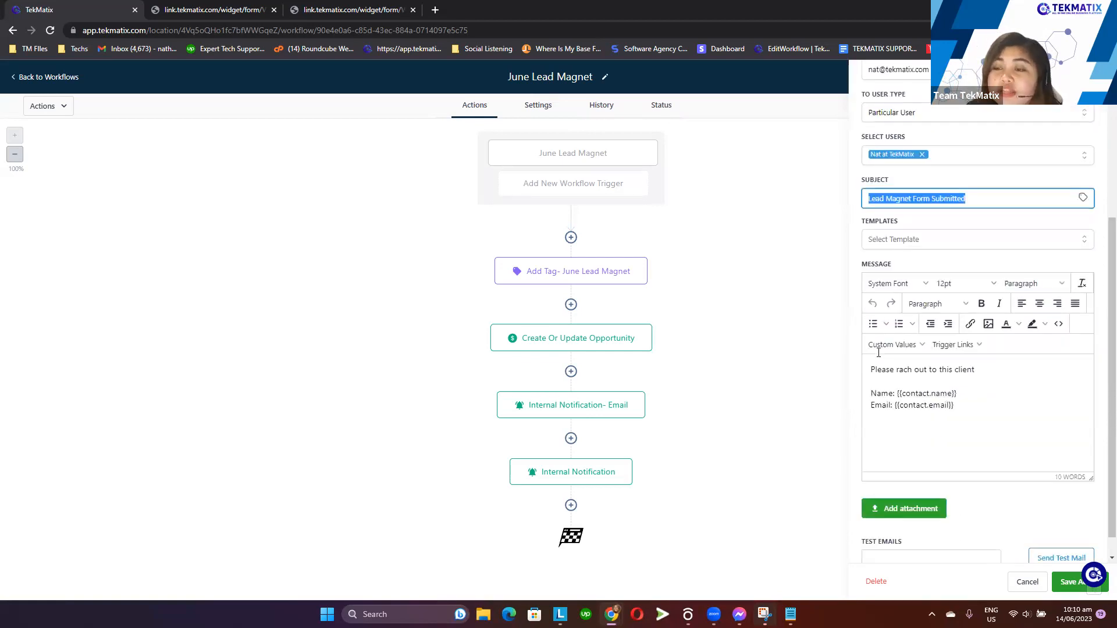
click(980, 414)
drag(969, 391, 871, 393)
click(980, 409)
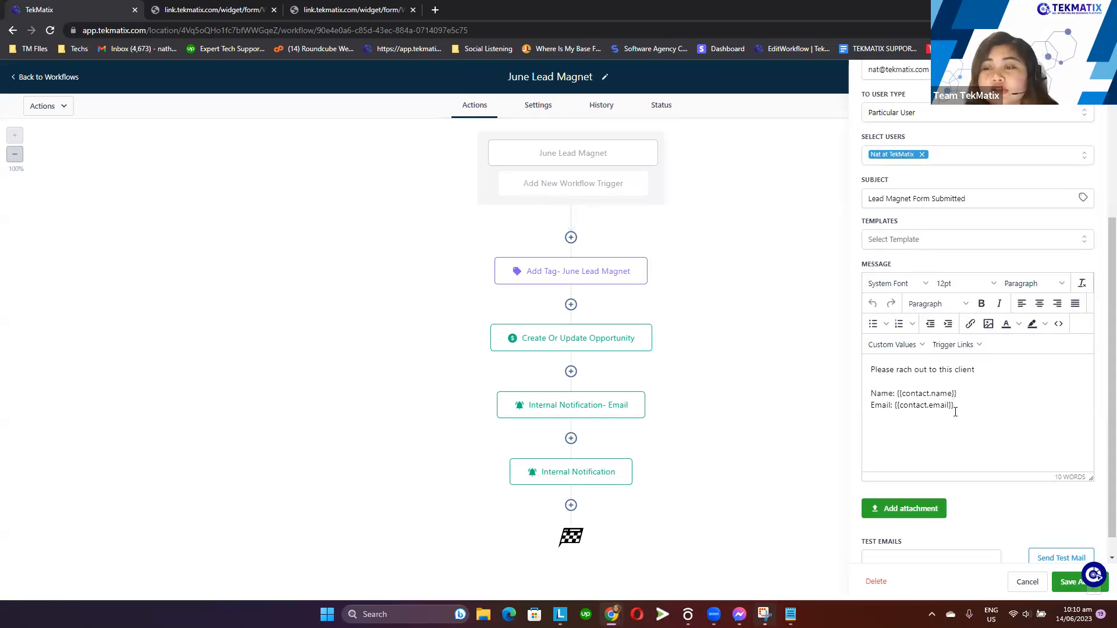
drag(896, 393, 858, 385)
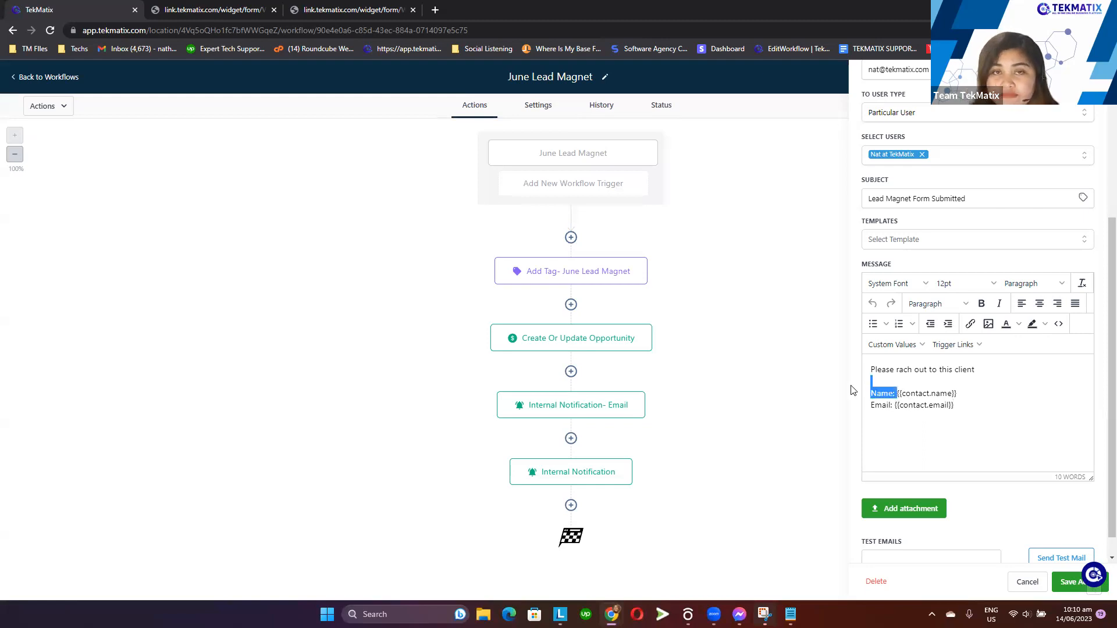
drag(1025, 385, 986, 393)
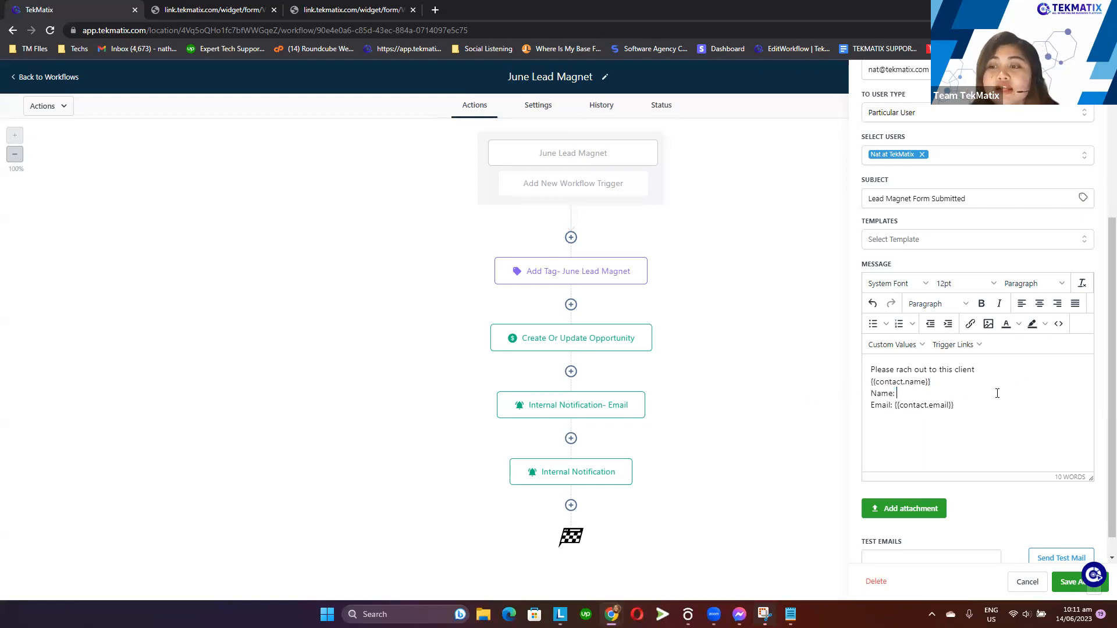
key(ctrl+z)
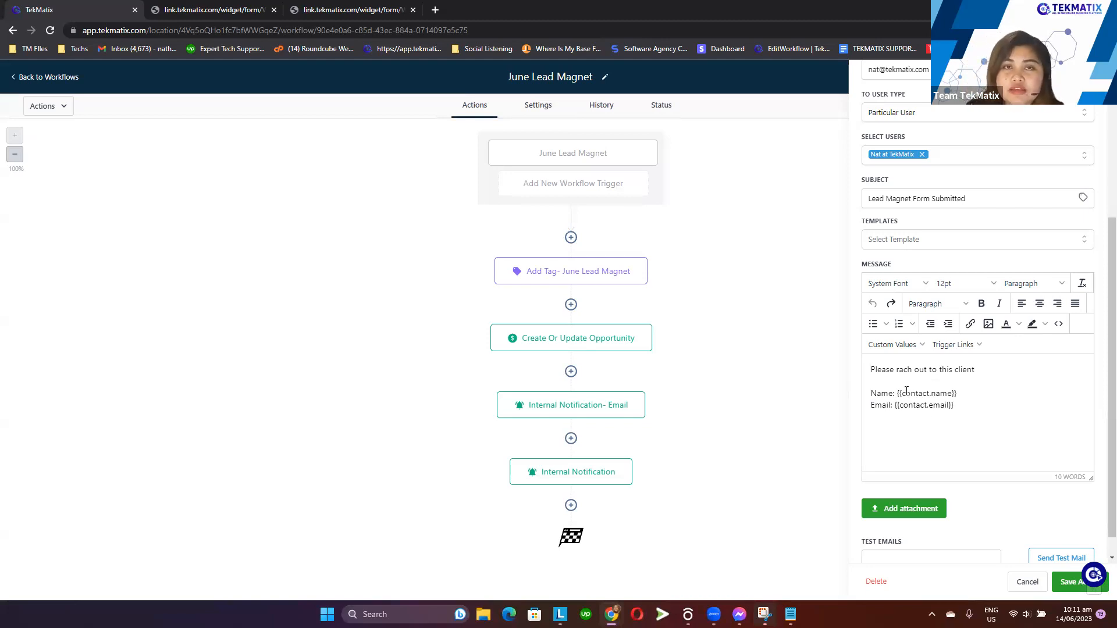
Review the email notification's subject and message, then save the Internal Notification- Email action
triple_click(1014, 201)
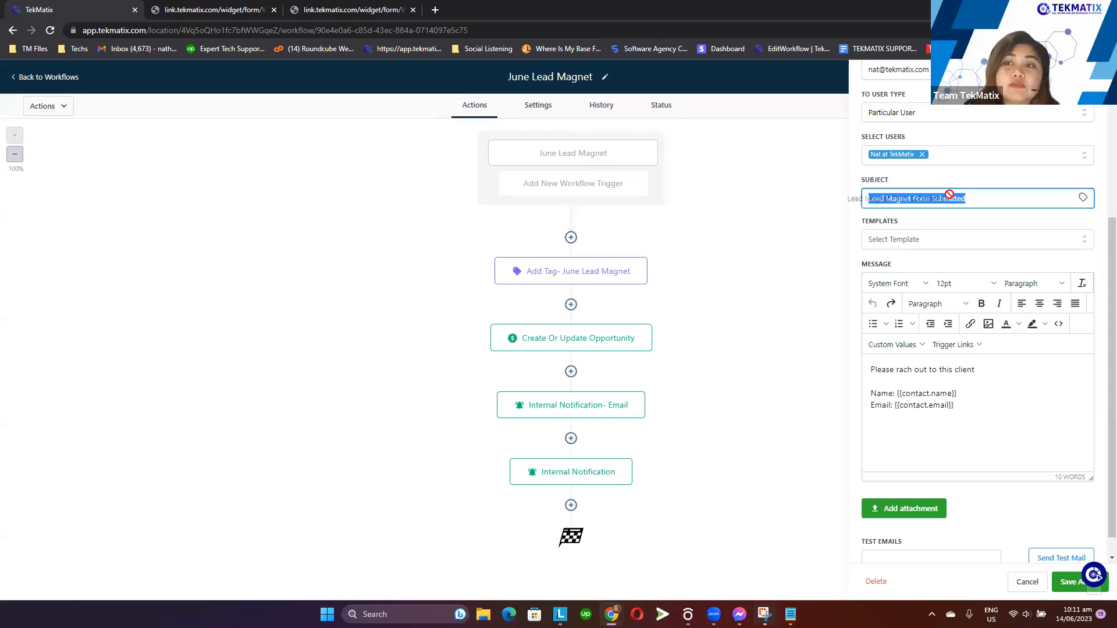
click(999, 196)
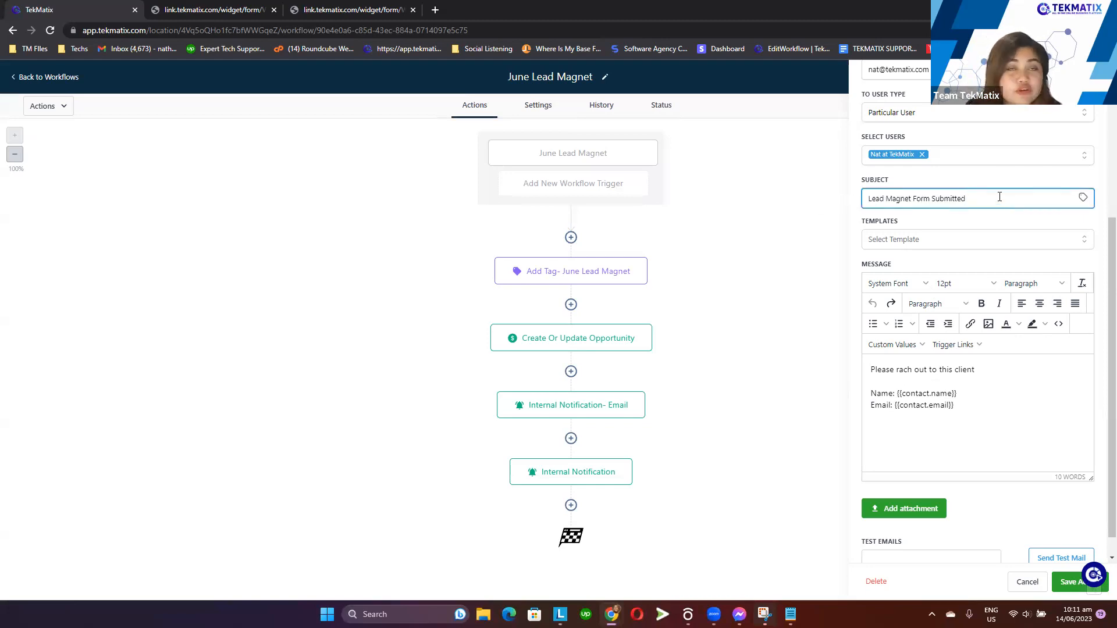
drag(985, 393, 912, 379)
click(926, 399)
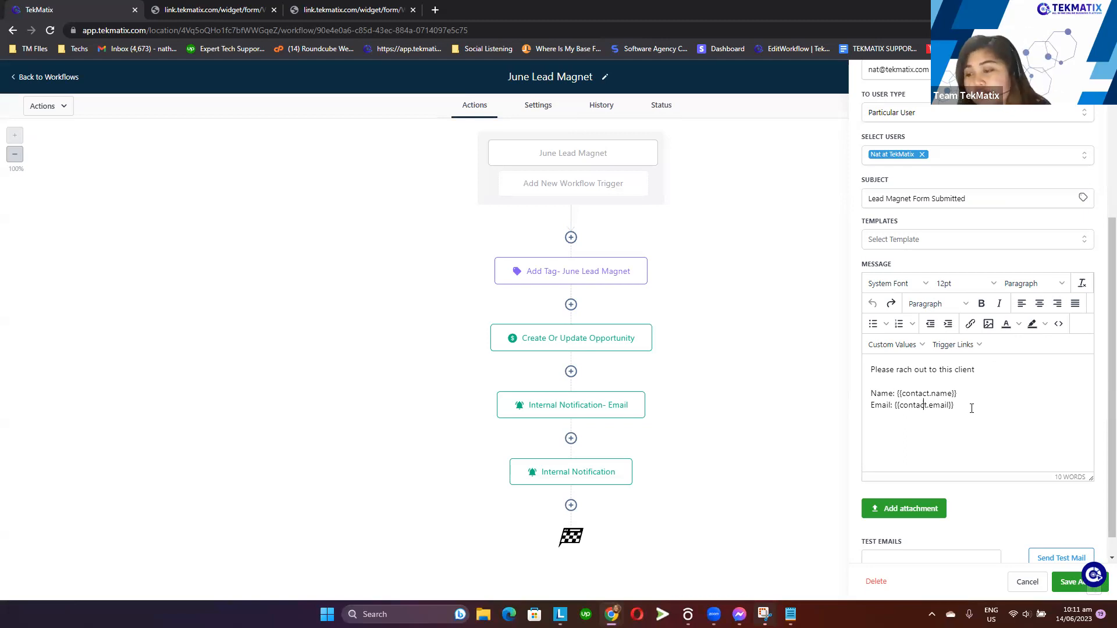
click(1072, 583)
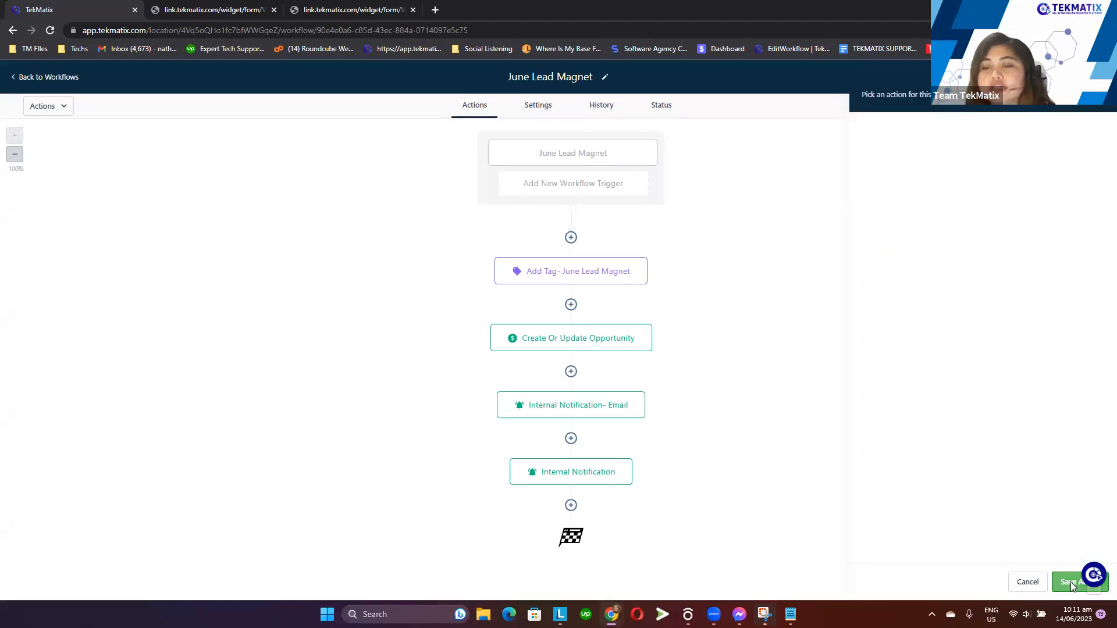
Open the Internal Notification action and save it
click(579, 482)
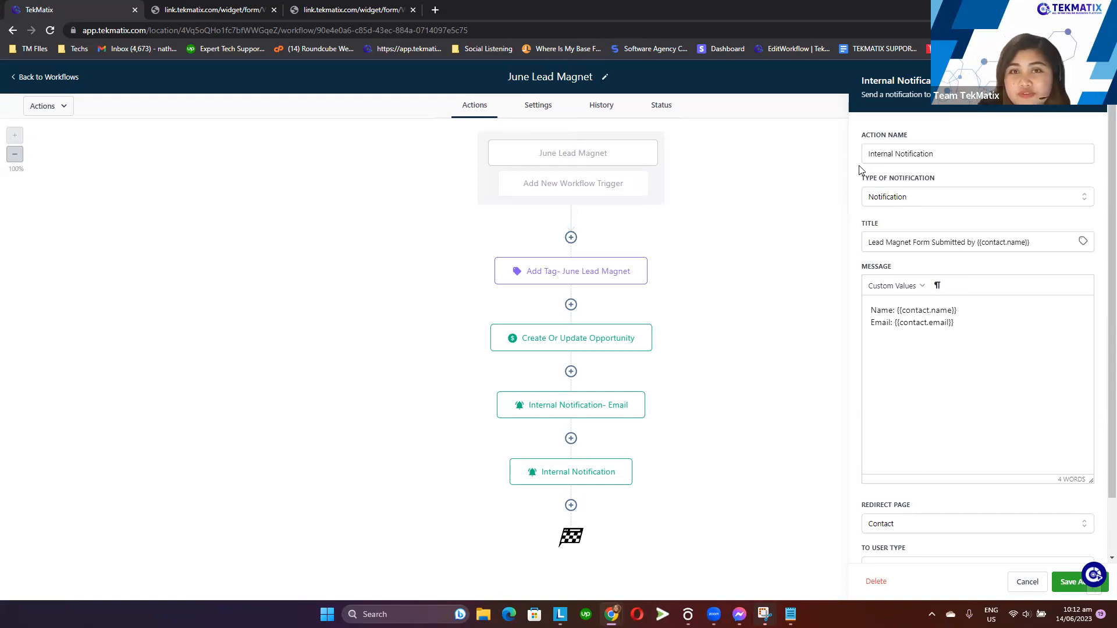
click(1060, 583)
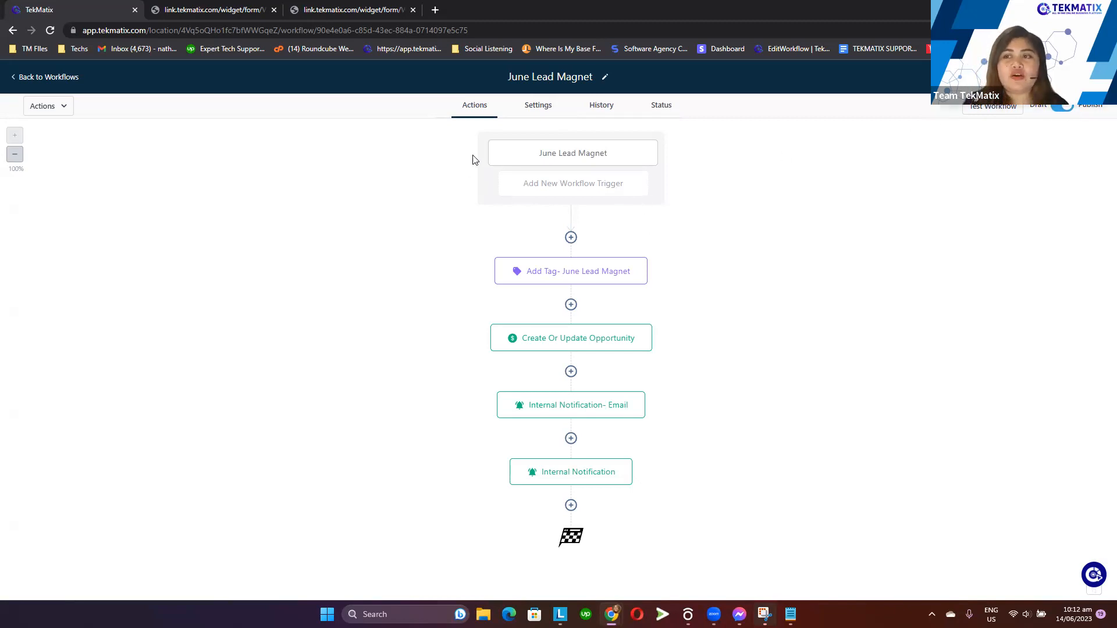
Return to the workflow list and reload the live June Lead Magnet form in the second tab
click(67, 77)
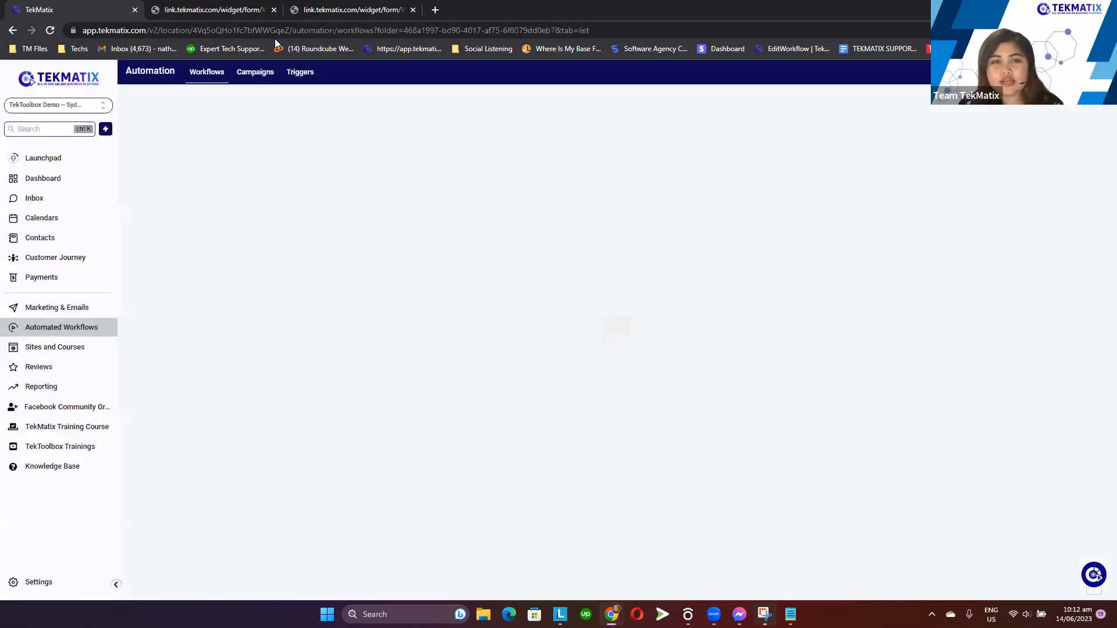
click(183, 5)
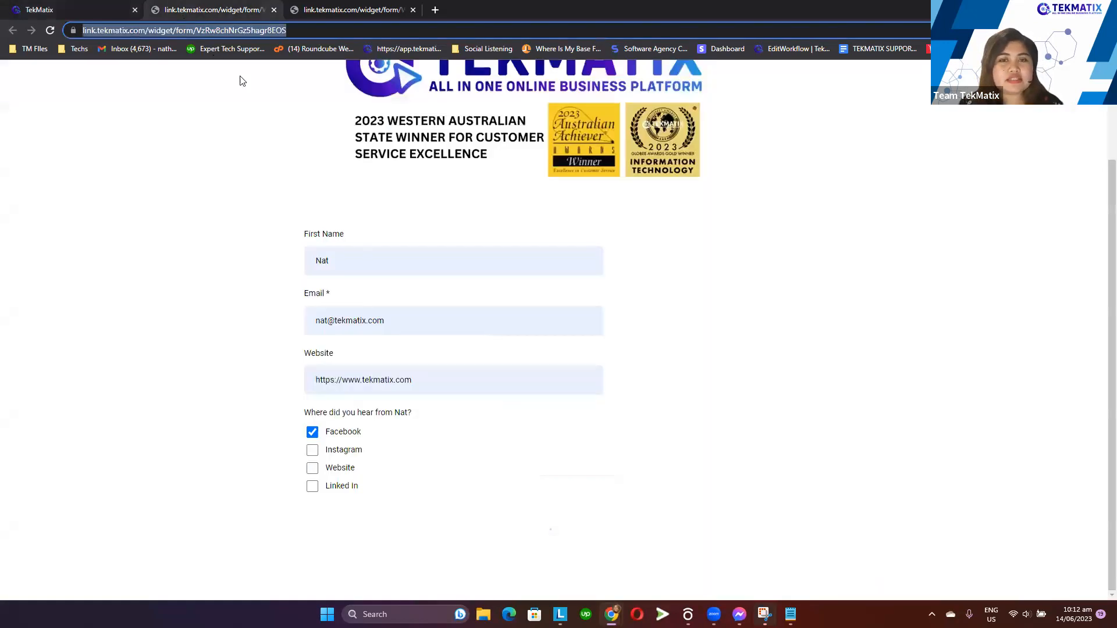
click(49, 32)
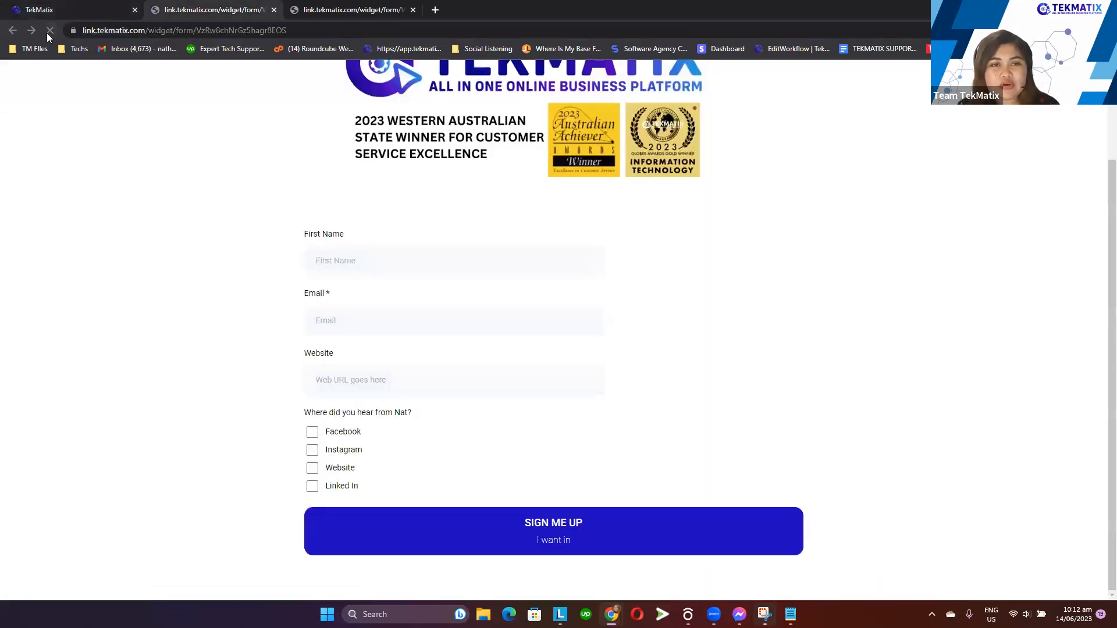
Fill the form with the saved first name and email, enter as for website, tick Facebook, and submit
click(349, 260)
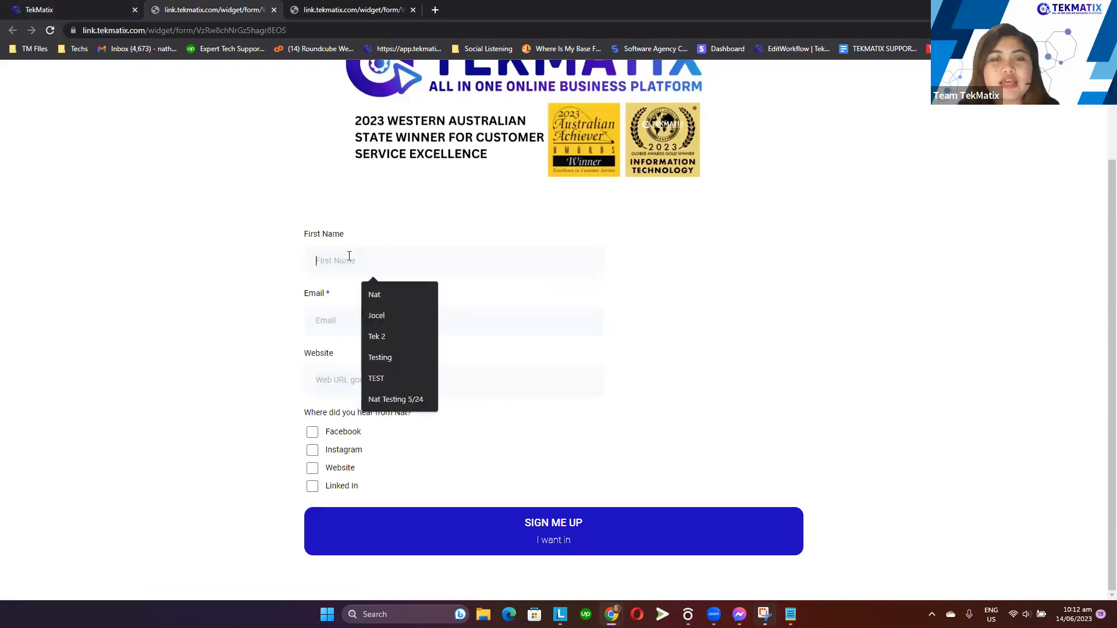
click(379, 290)
click(366, 311)
click(405, 372)
click(372, 379)
text(as)
click(312, 432)
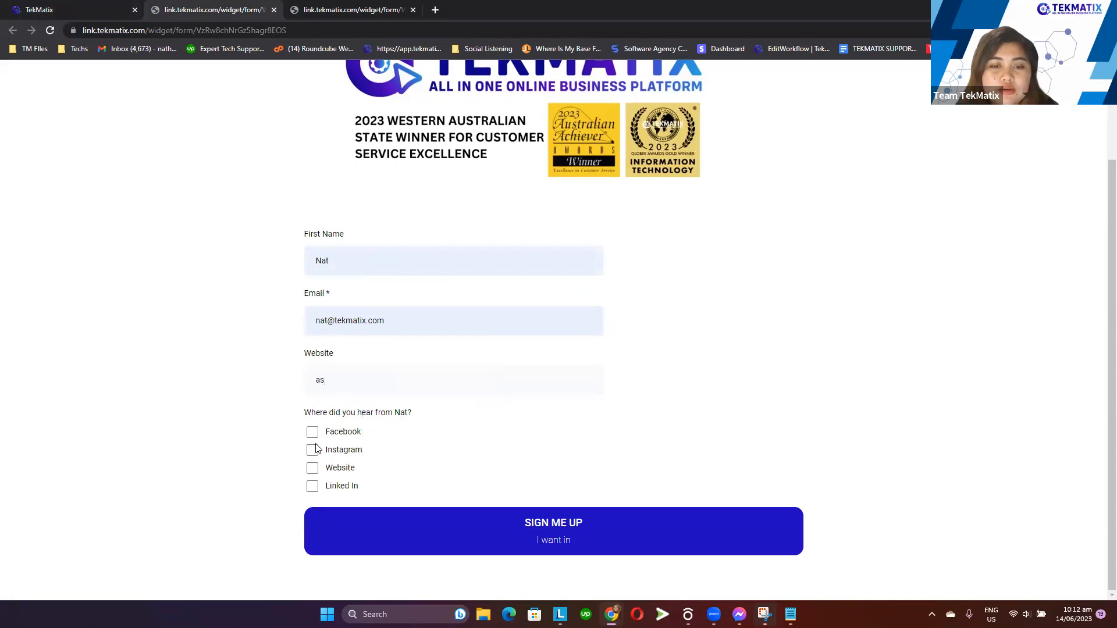
click(457, 553)
double_click(351, 374)
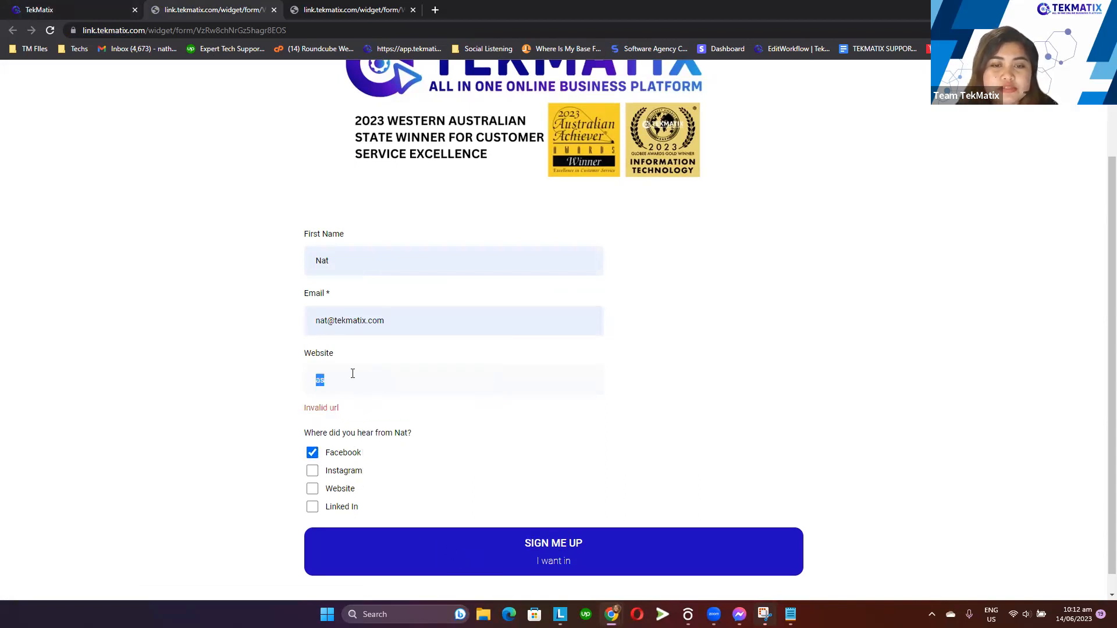
key(BackSpace)
key(F11)
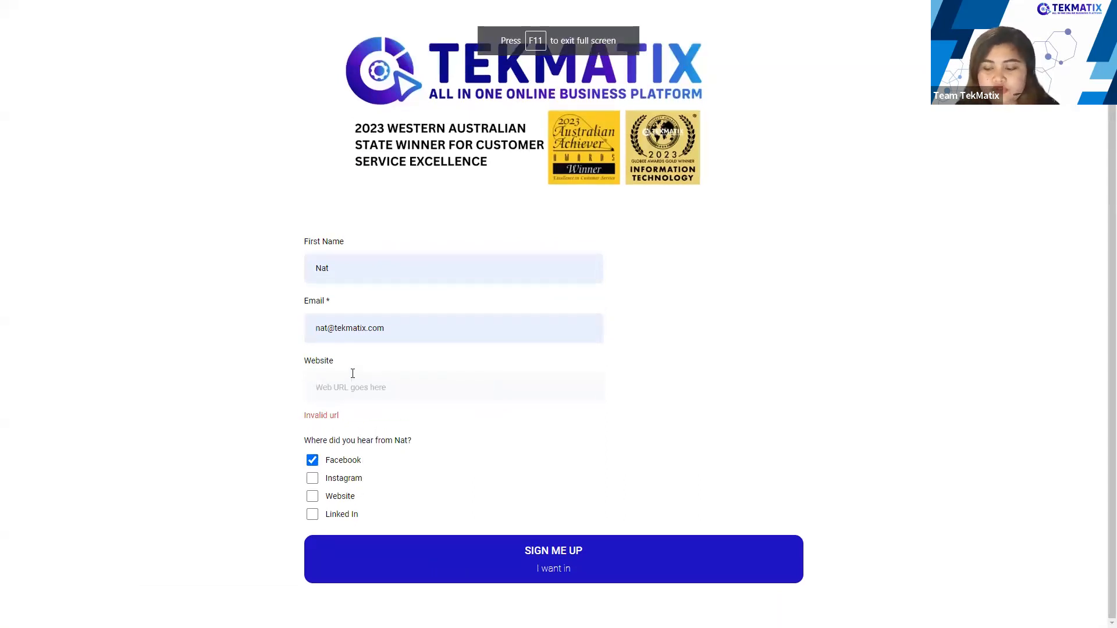
key(F11)
click(377, 377)
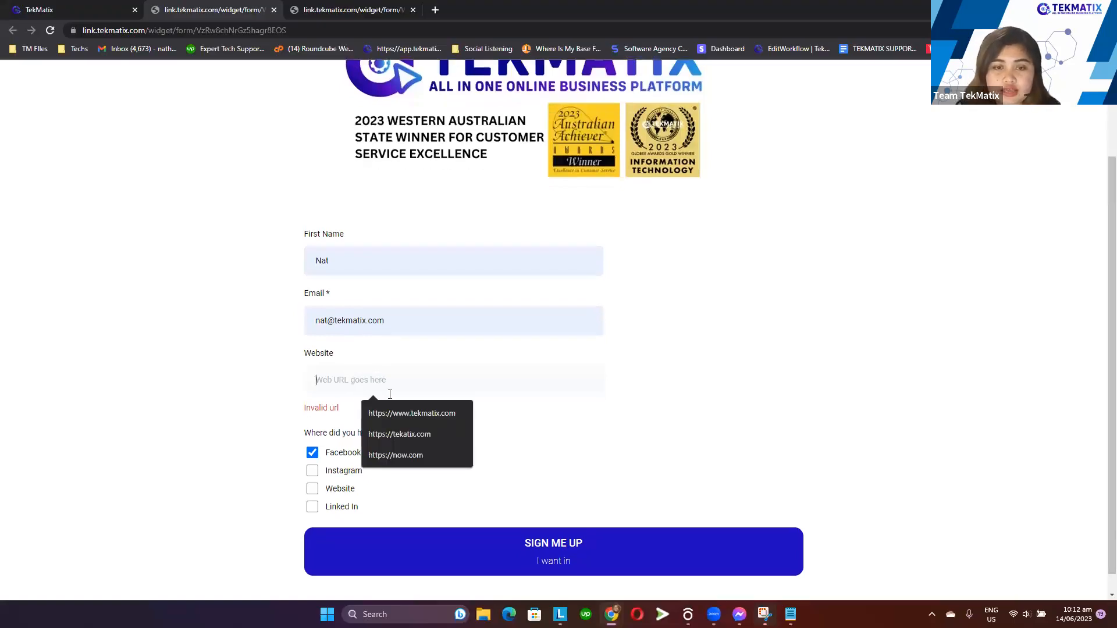
click(407, 414)
click(485, 515)
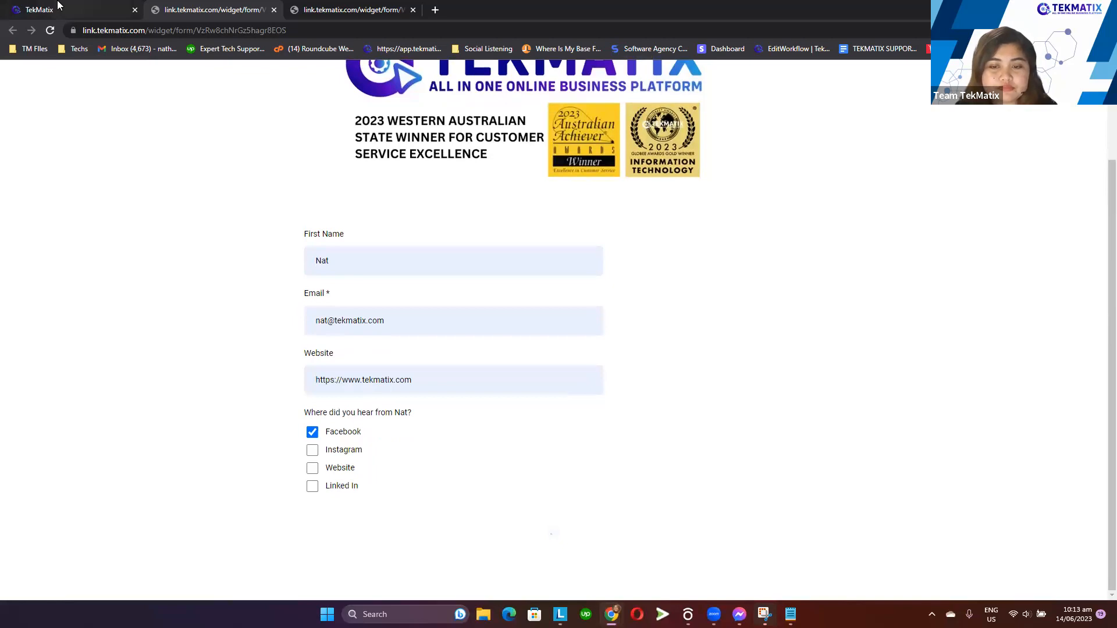
Return to the app tab and open the June Lead Magnet form in the form builder
mouse_move(59, 5)
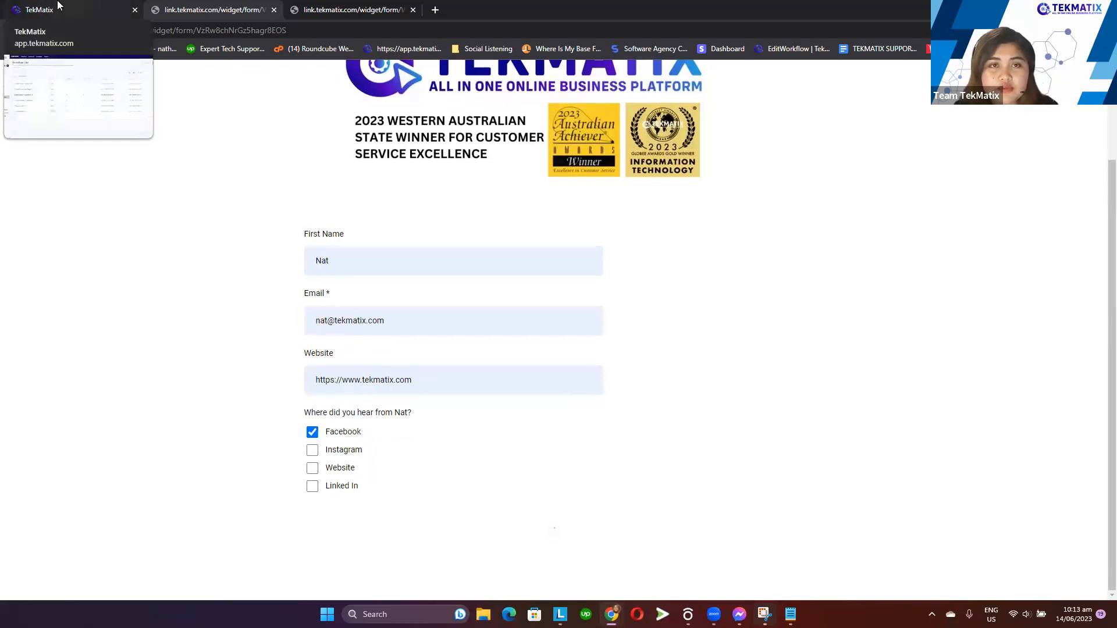
click(279, 32)
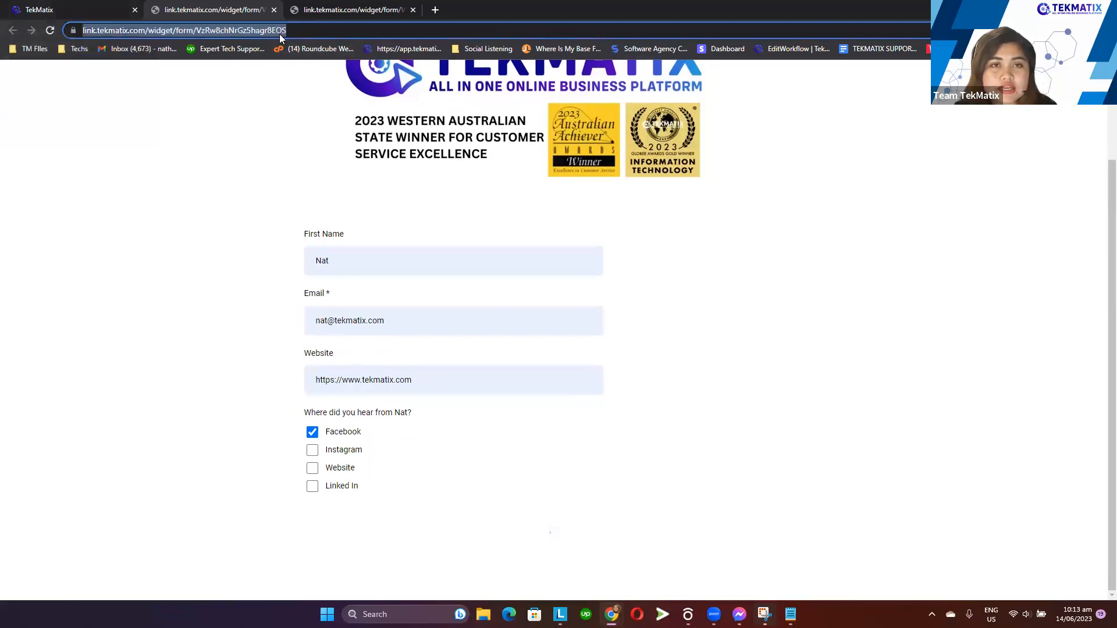
click(100, 4)
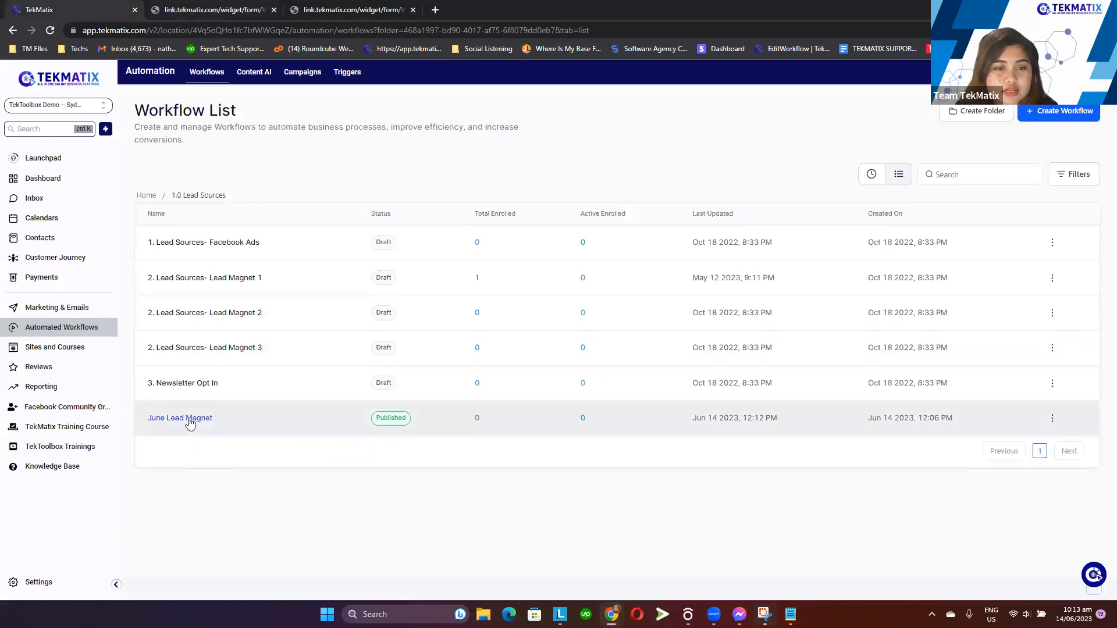
click(69, 352)
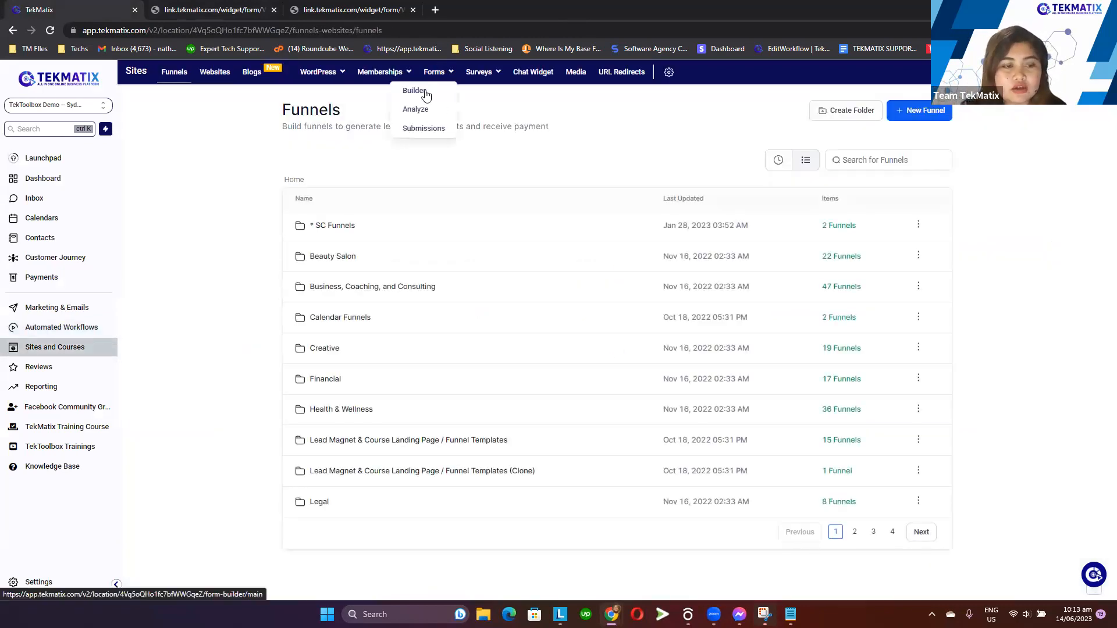
click(426, 92)
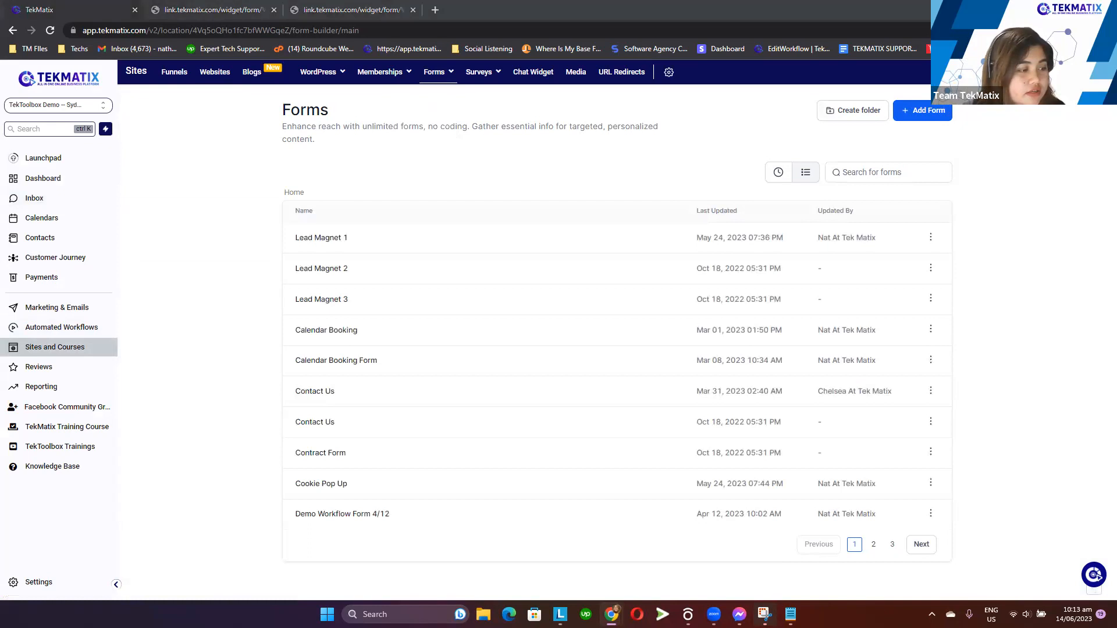
click(778, 172)
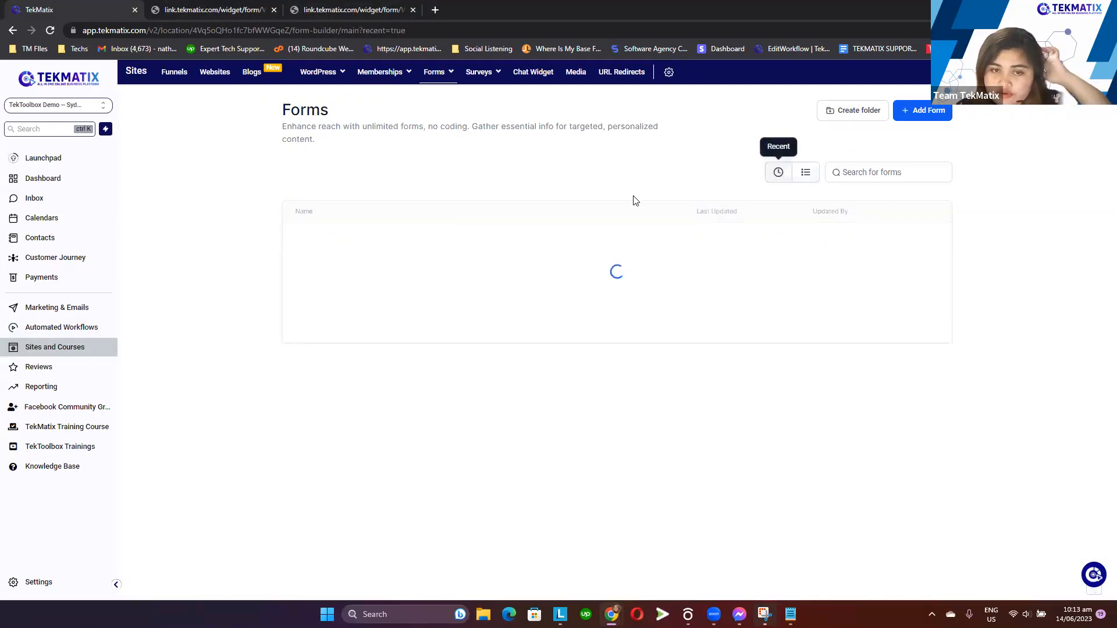
click(352, 238)
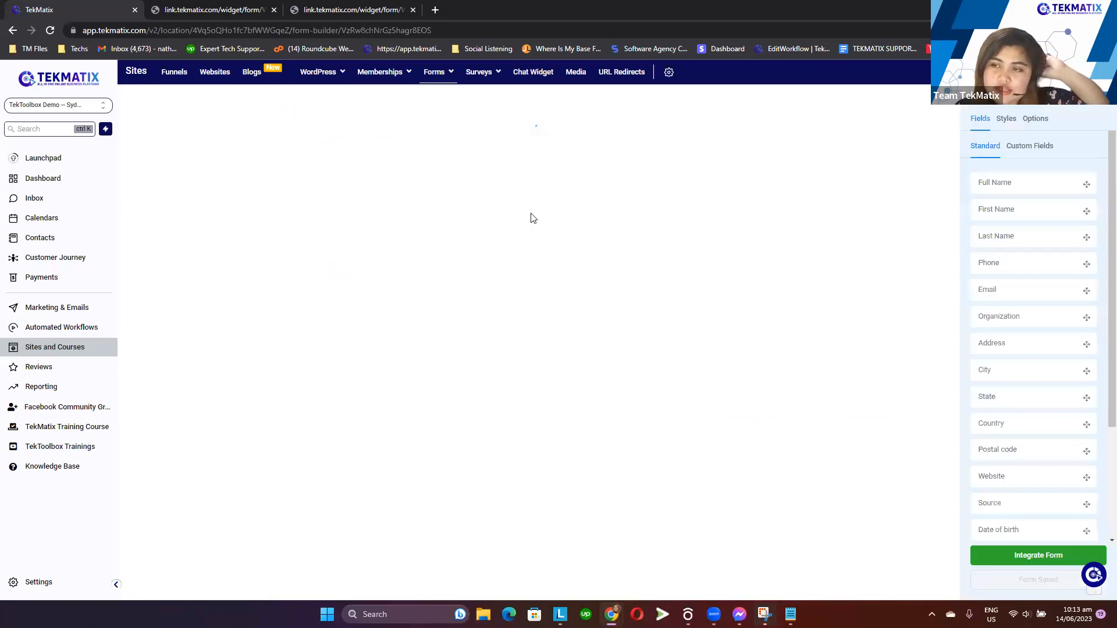
Set the form's On Submit action to Open URL in the form options
click(1035, 119)
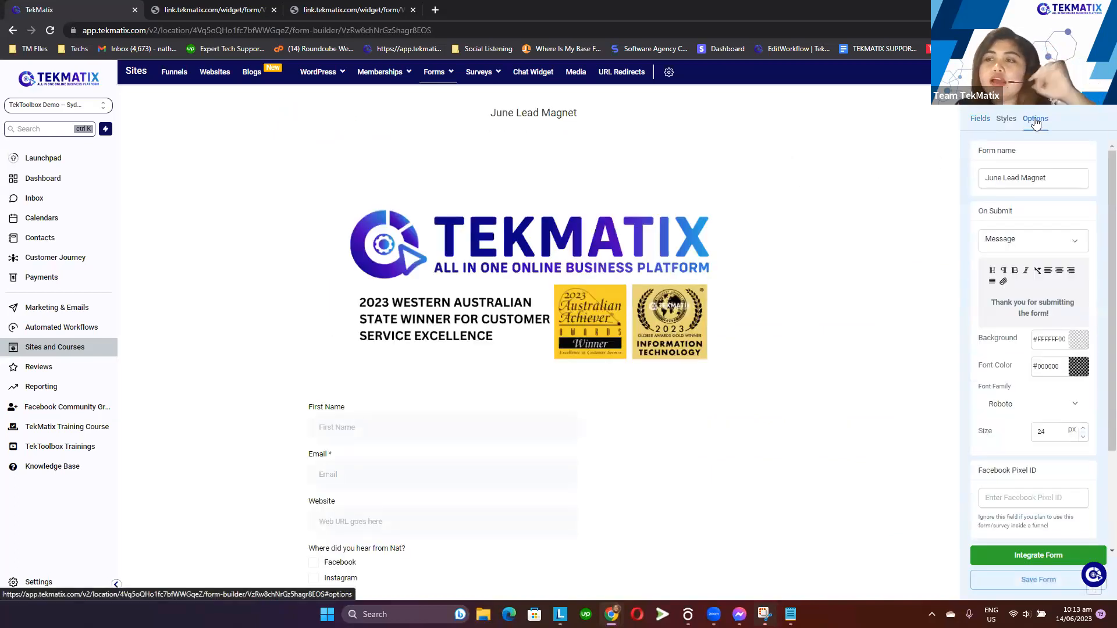
drag(1027, 212, 977, 214)
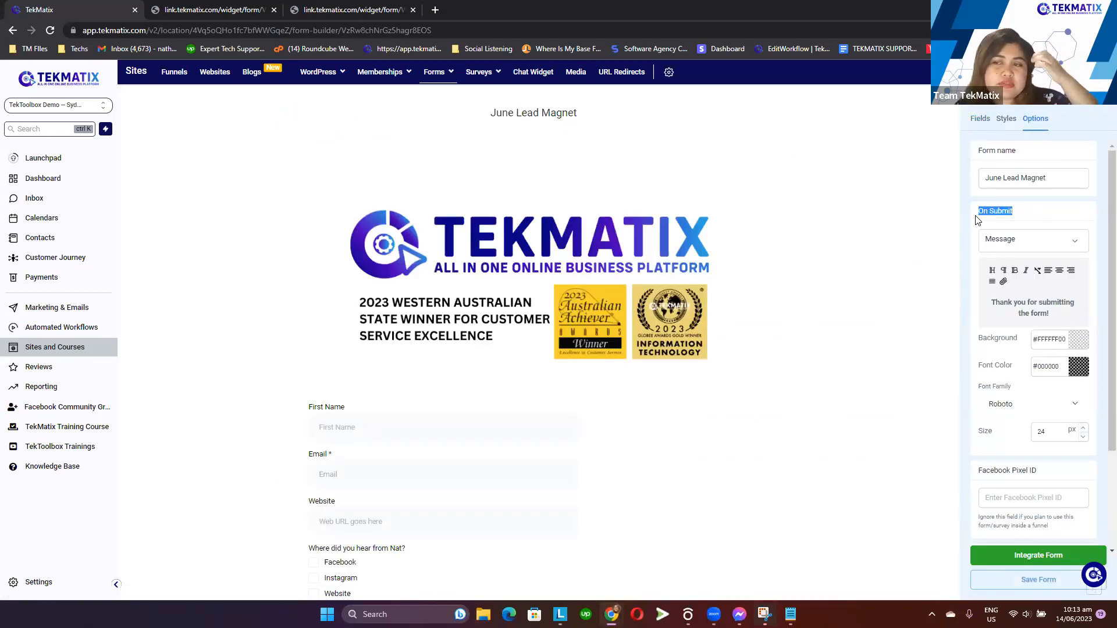
click(1026, 243)
click(1010, 265)
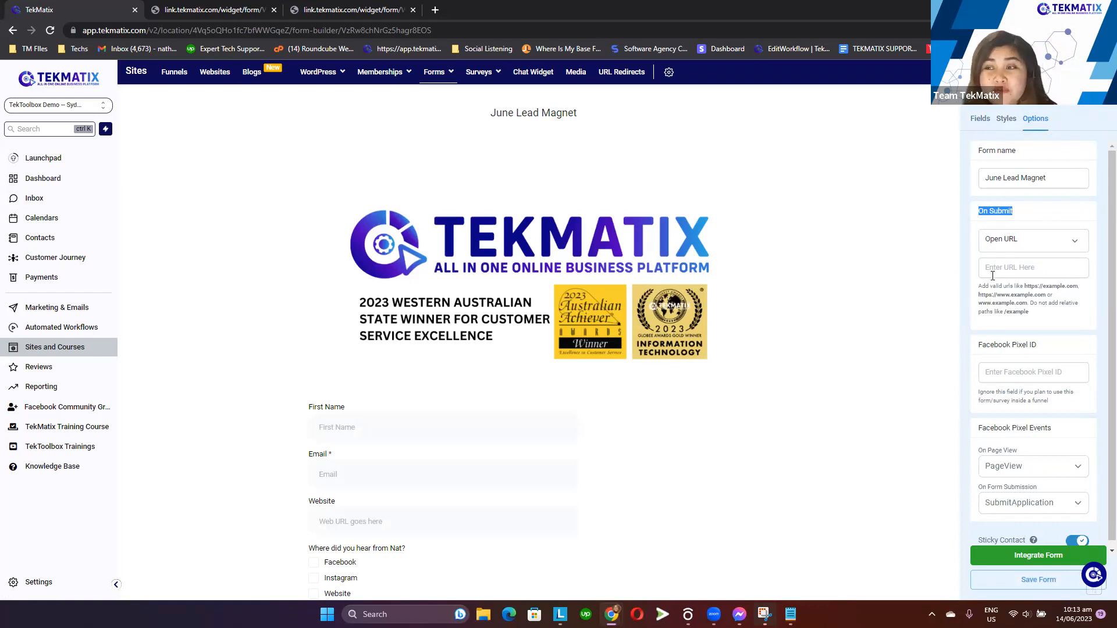
Open the Funnels page in a new browser tab and rearrange the tabs beside the form builder
right_click(172, 76)
click(217, 84)
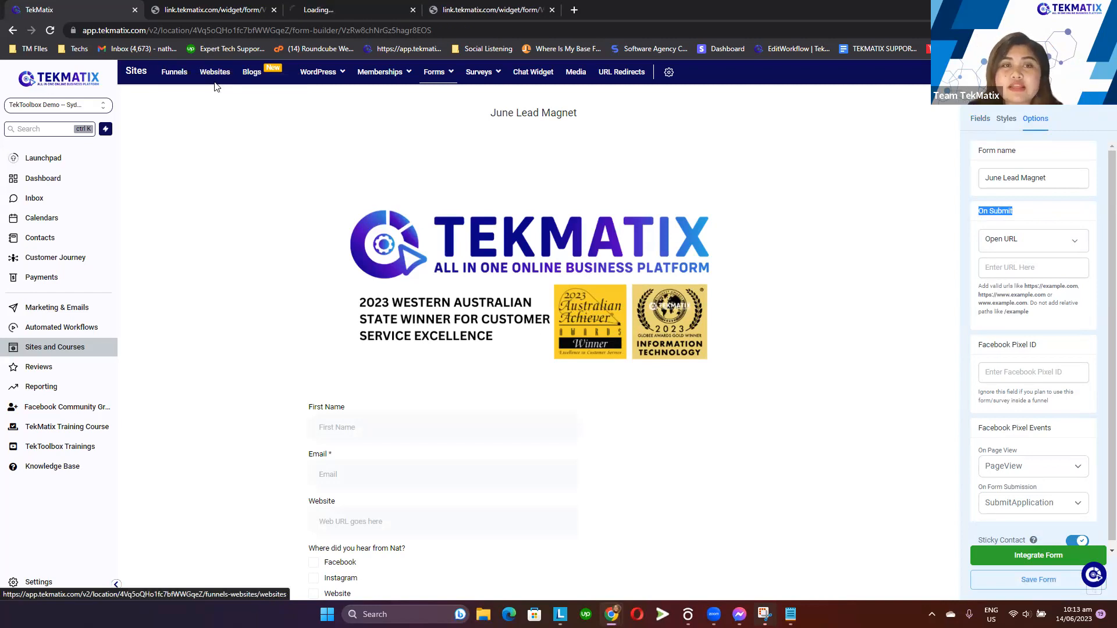
drag(341, 5, 216, 5)
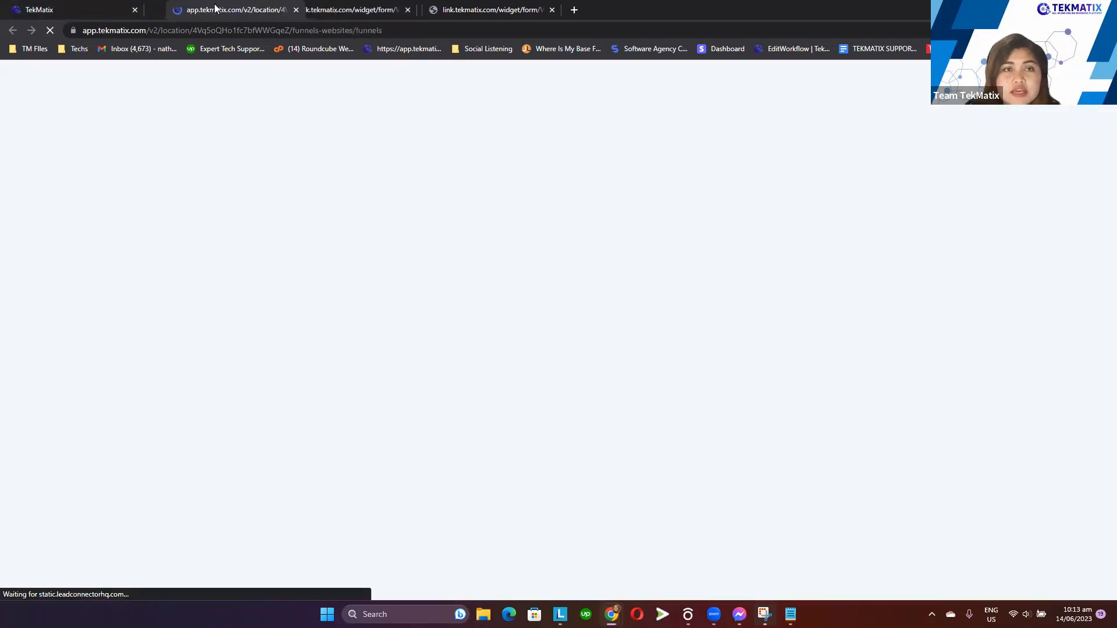
click(96, 3)
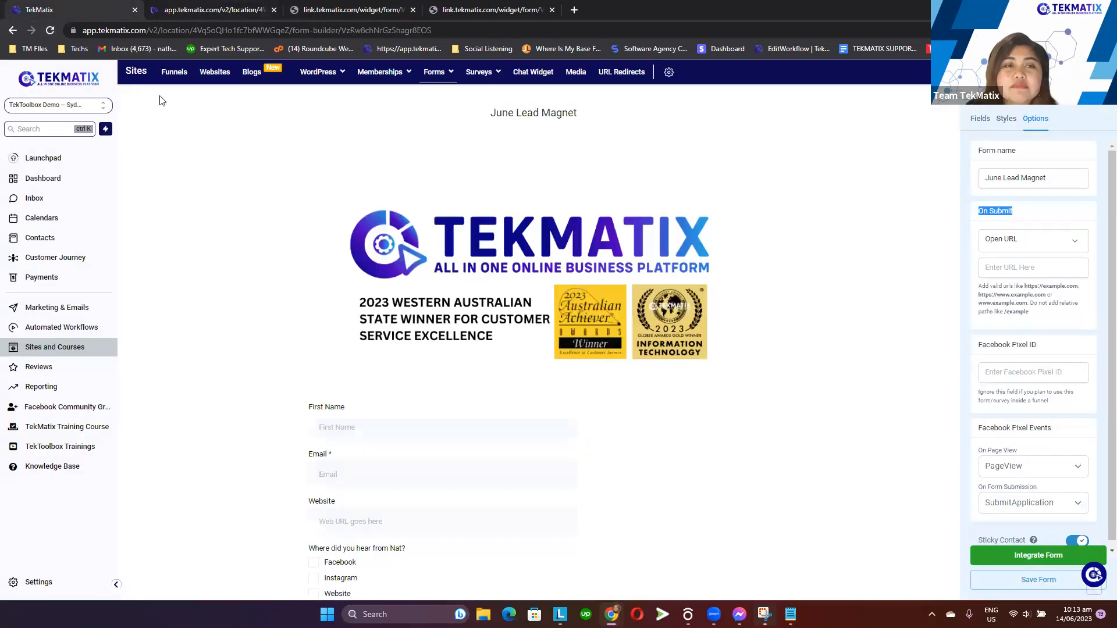
click(191, 5)
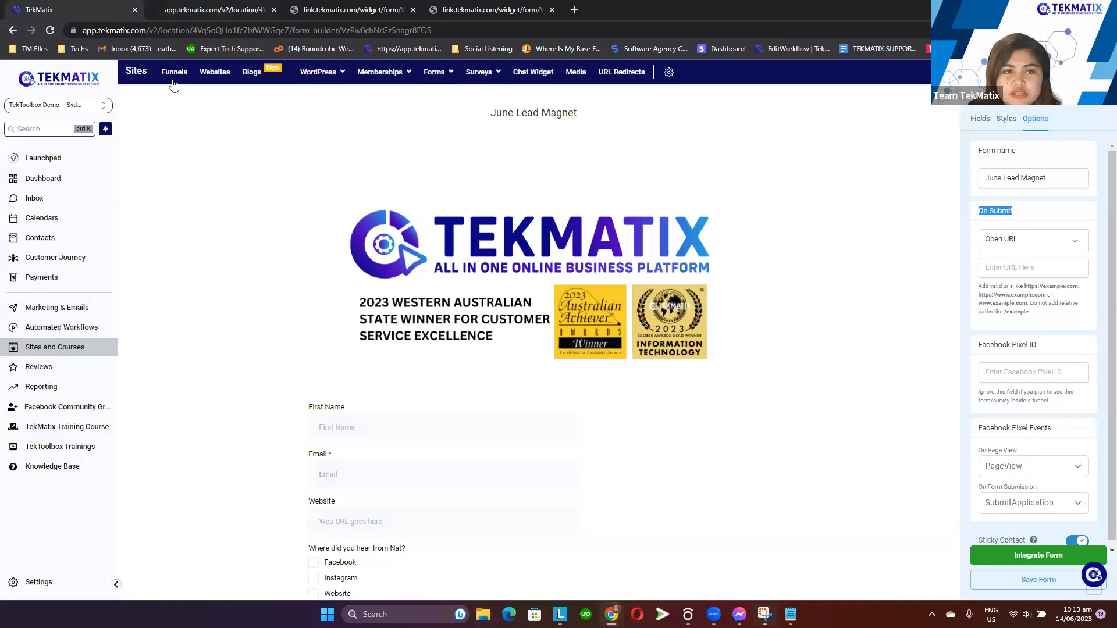
In the SC Funnels folder, create a new blank funnel named Thank You Page
click(174, 79)
click(710, 171)
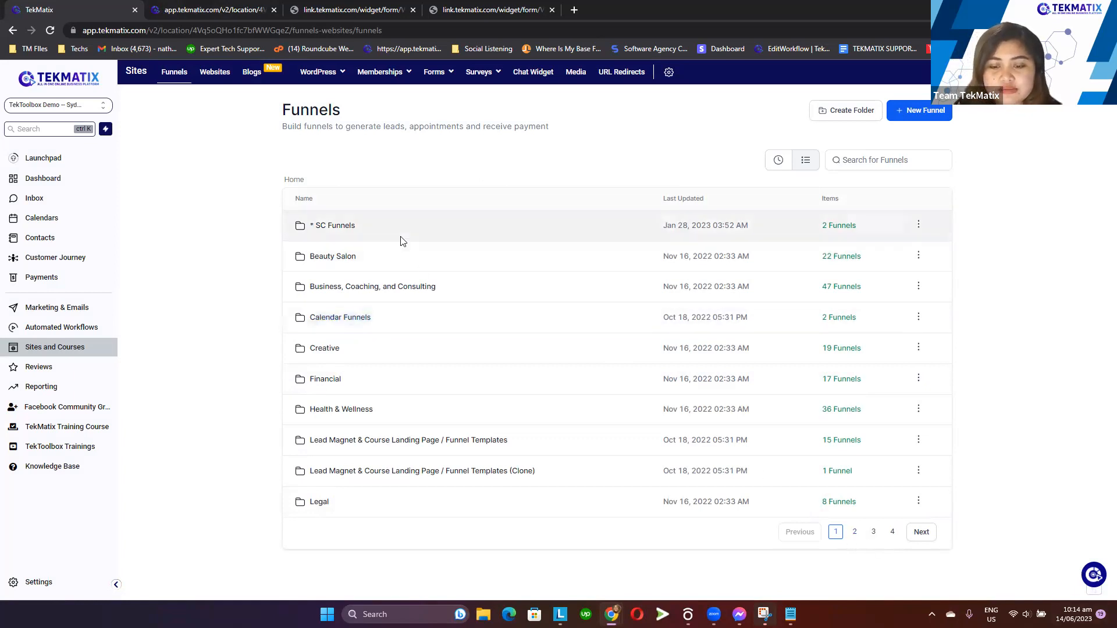
click(341, 226)
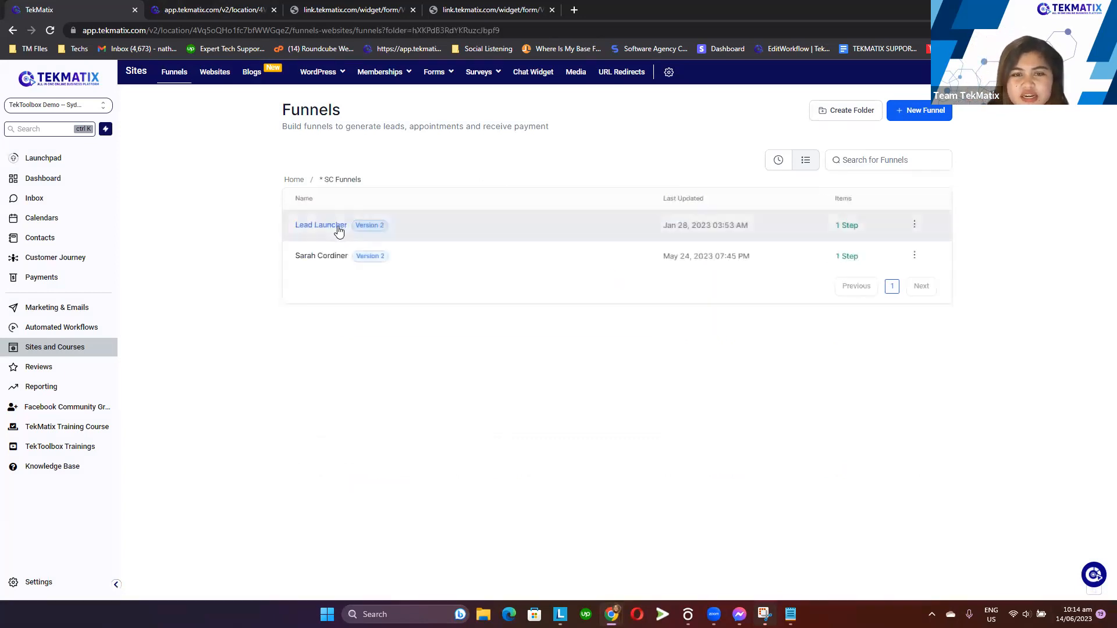
click(325, 225)
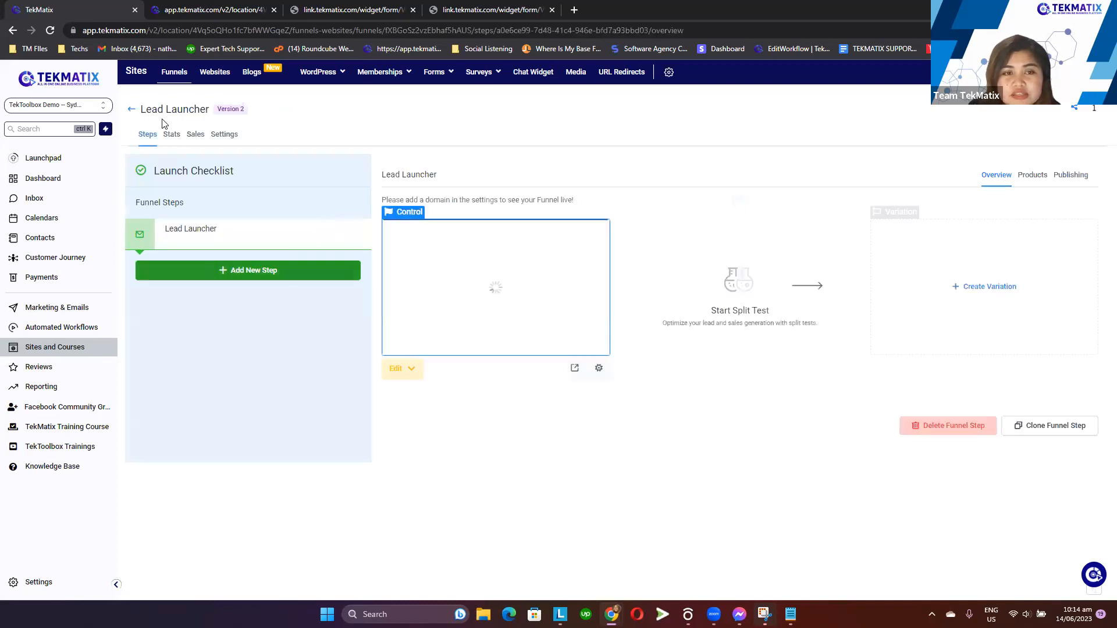
click(132, 110)
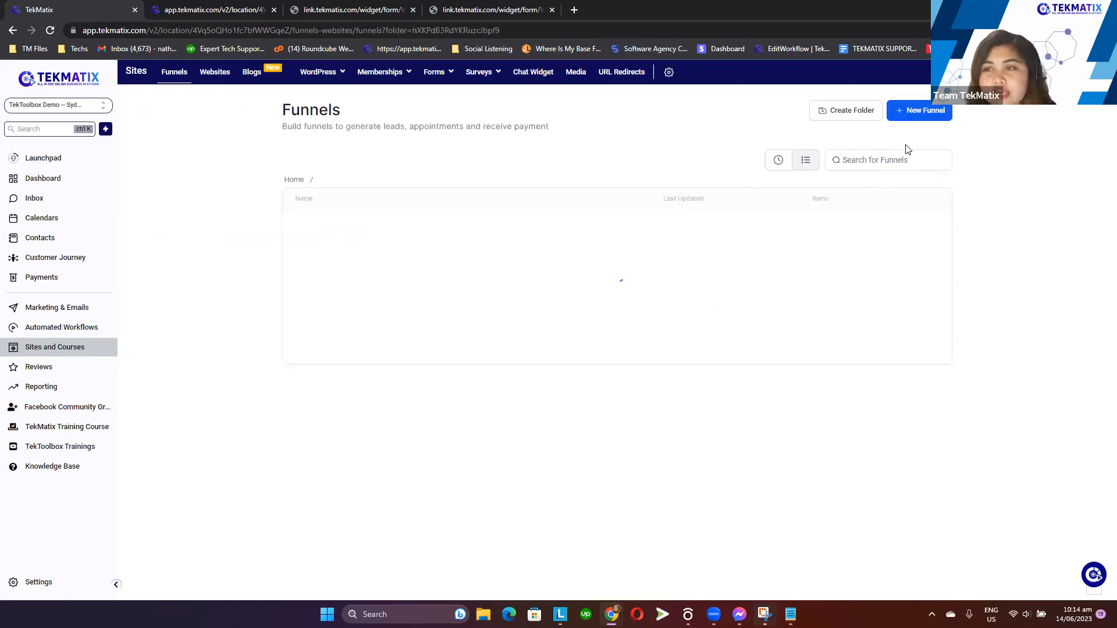
click(921, 112)
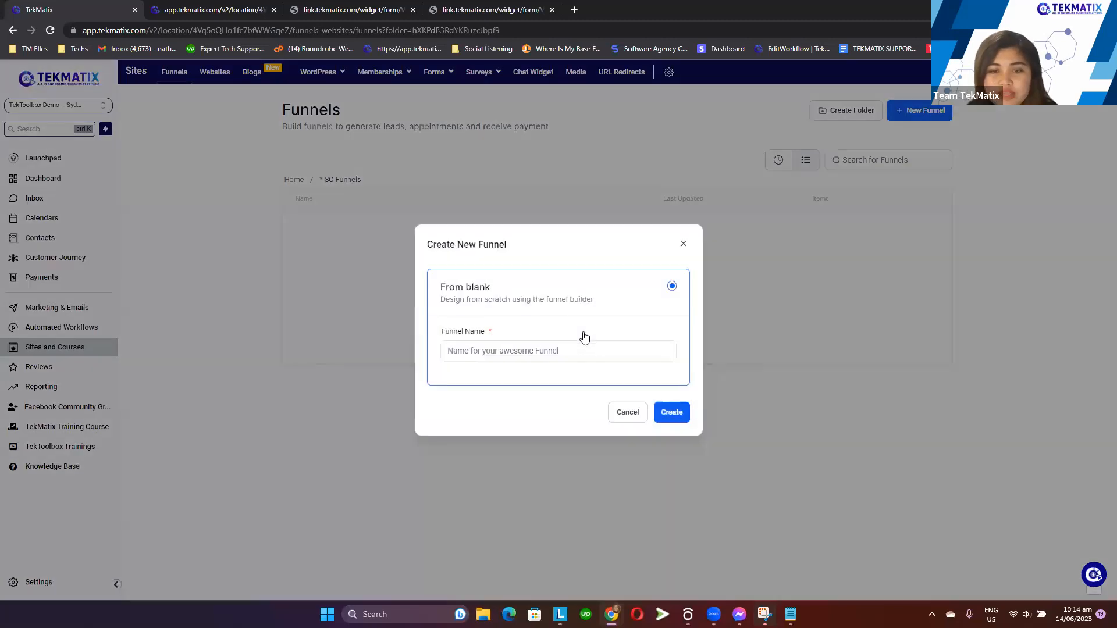
click(488, 338)
text(Thank)
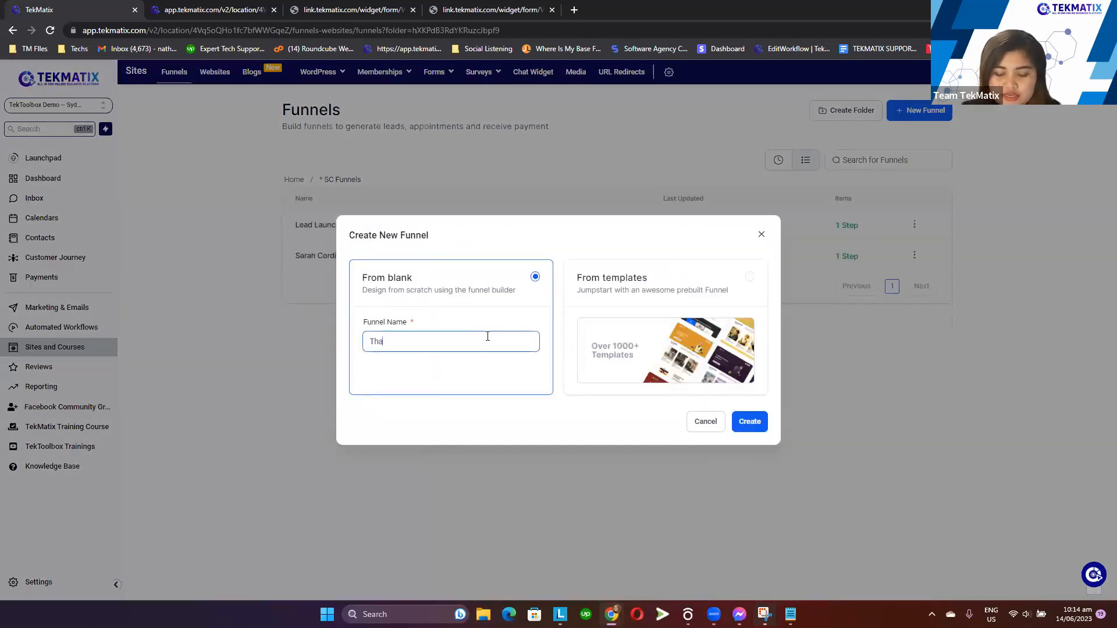
text( You Page)
key(ctrl+a)
click(755, 424)
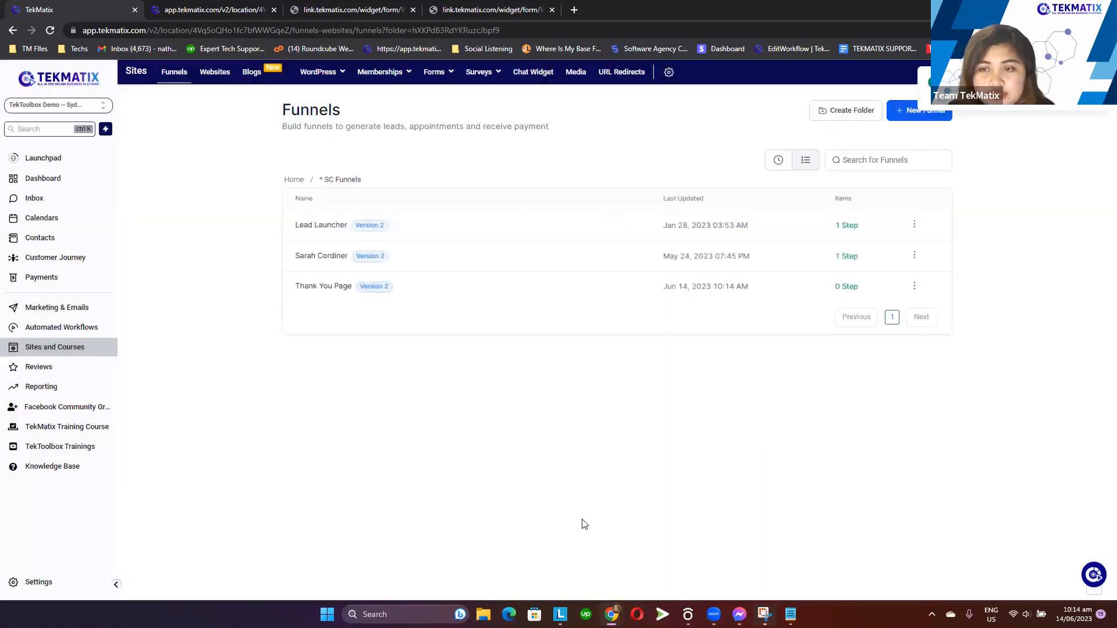
Open the Thank You Page funnel and add a funnel step named Thank you, using the same text as its path
click(342, 287)
click(269, 242)
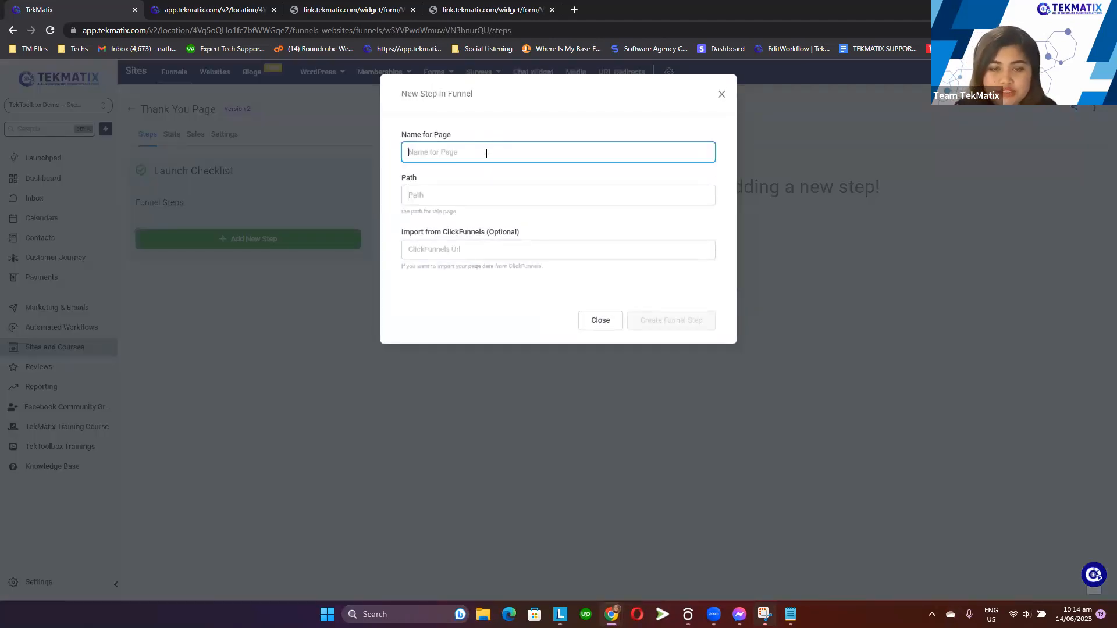
text(Thank you)
key(ctrl+a)
key(ctrl+c)
drag(436, 212, 444, 199)
click(447, 197)
key(ctrl+v)
click(655, 319)
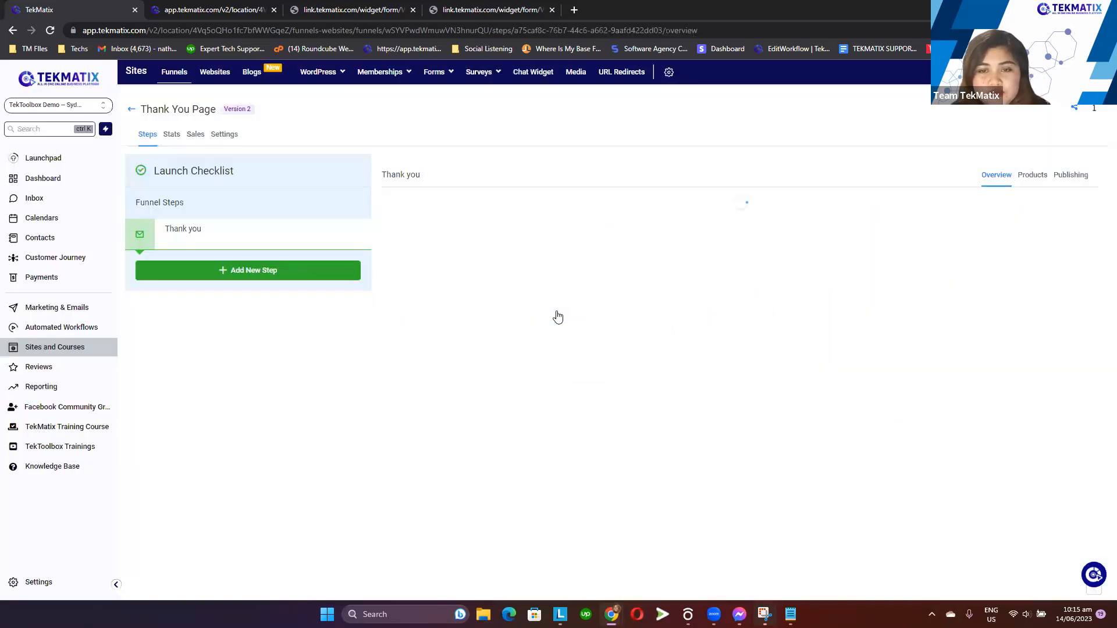
Build the step's page from blank, adding a full-width section containing a one-column row
click(492, 272)
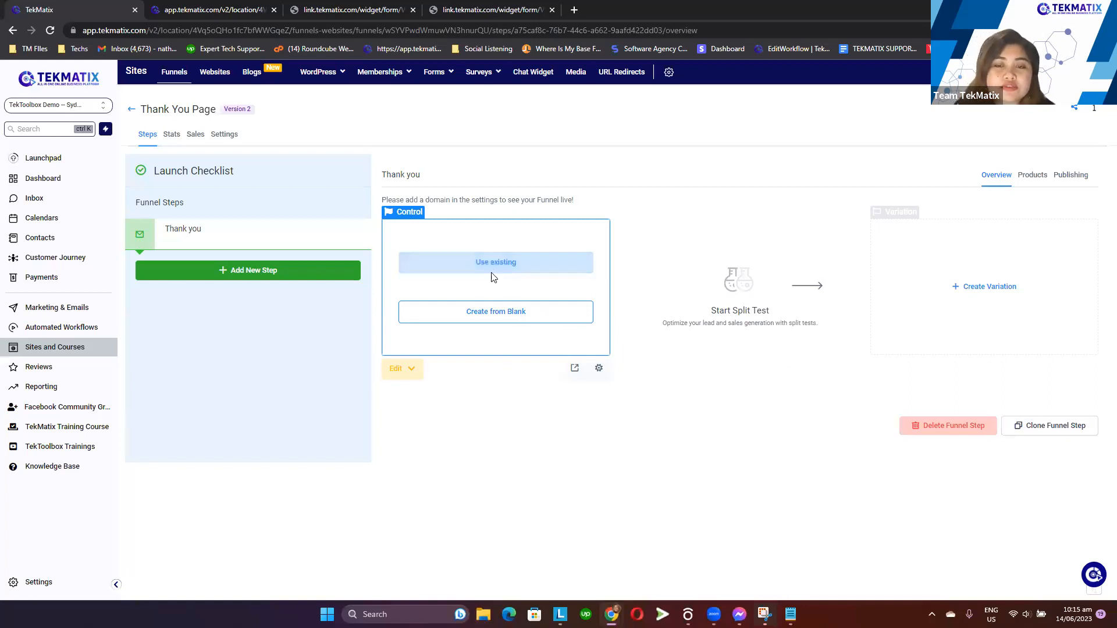
click(497, 312)
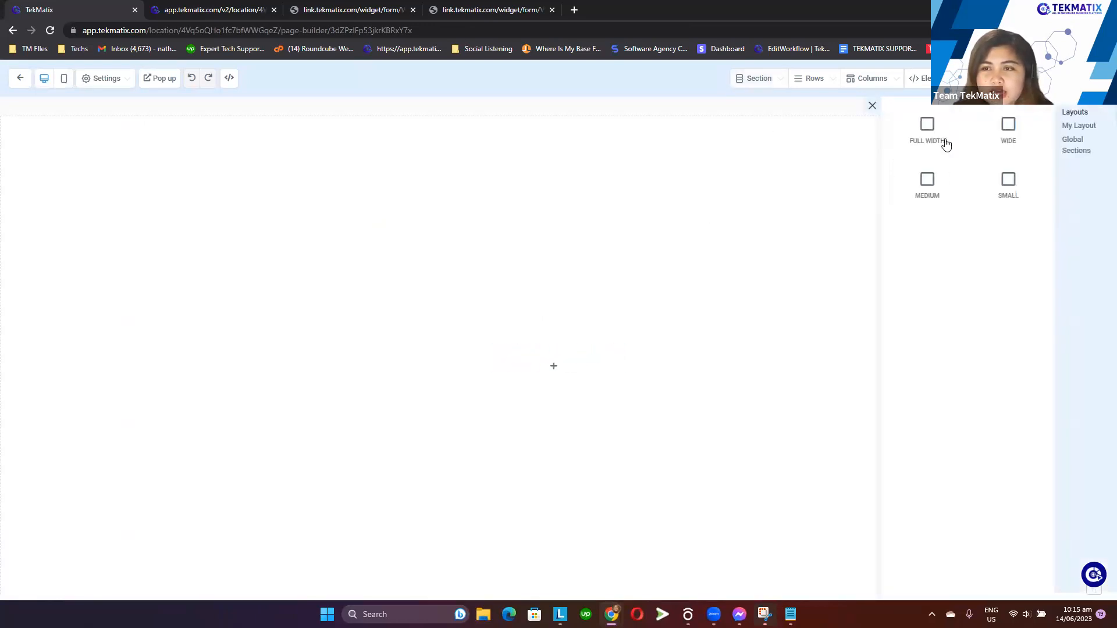
drag(915, 129, 648, 198)
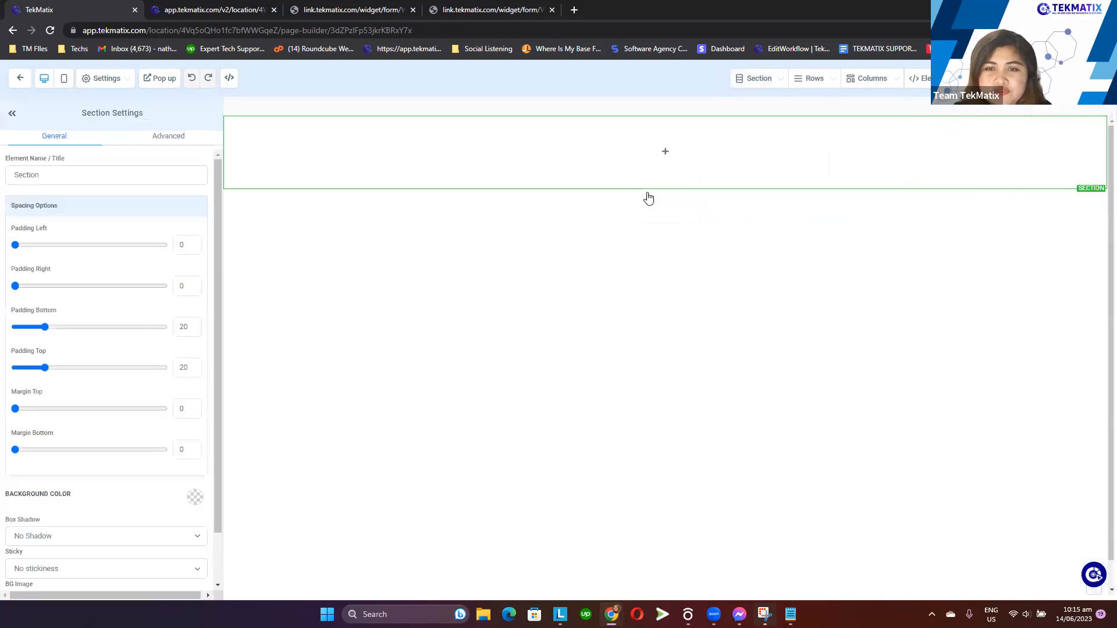
click(665, 151)
drag(969, 163, 690, 159)
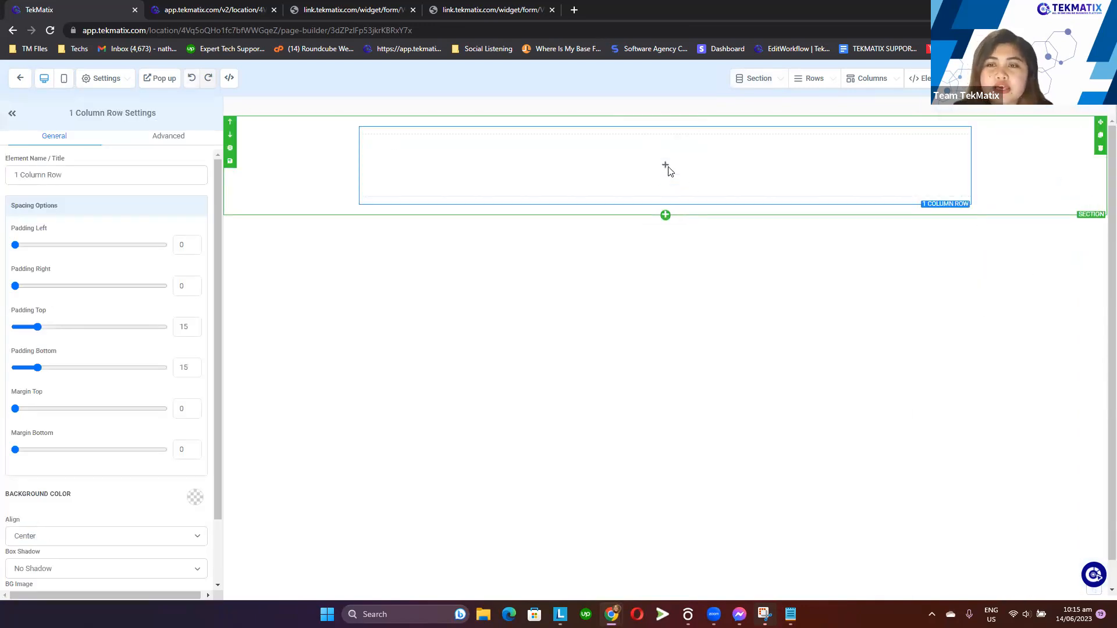
Add a headline element to the row and set its text to Thank you for submitting the form!
click(669, 170)
click(669, 164)
drag(942, 187, 714, 192)
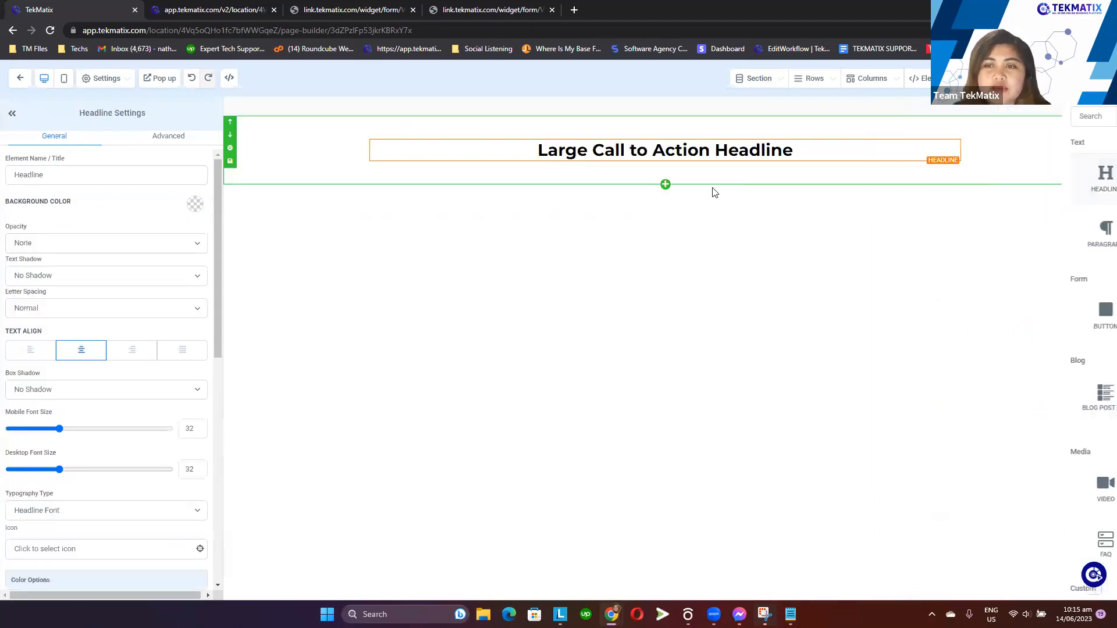
triple_click(715, 150)
text(Thank)
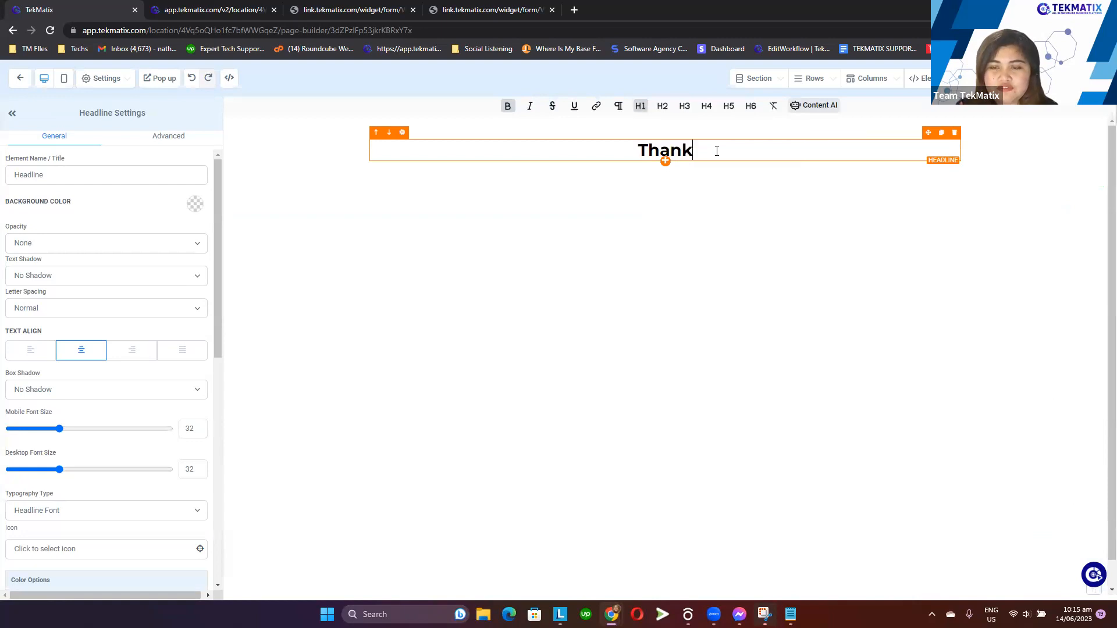
text( you for sub)
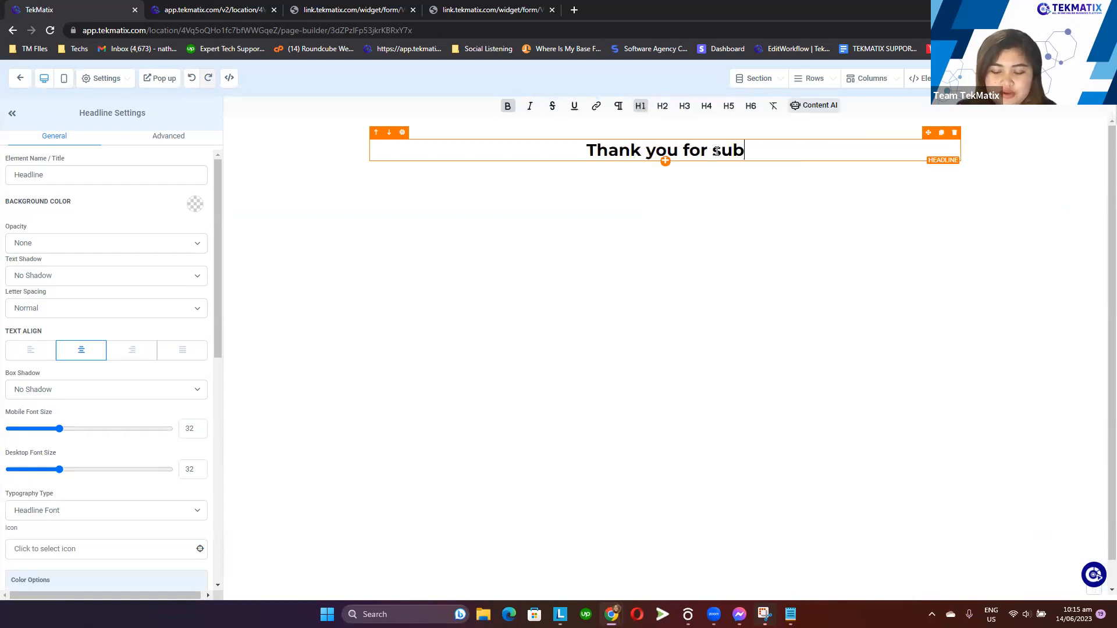
text(mitting the )
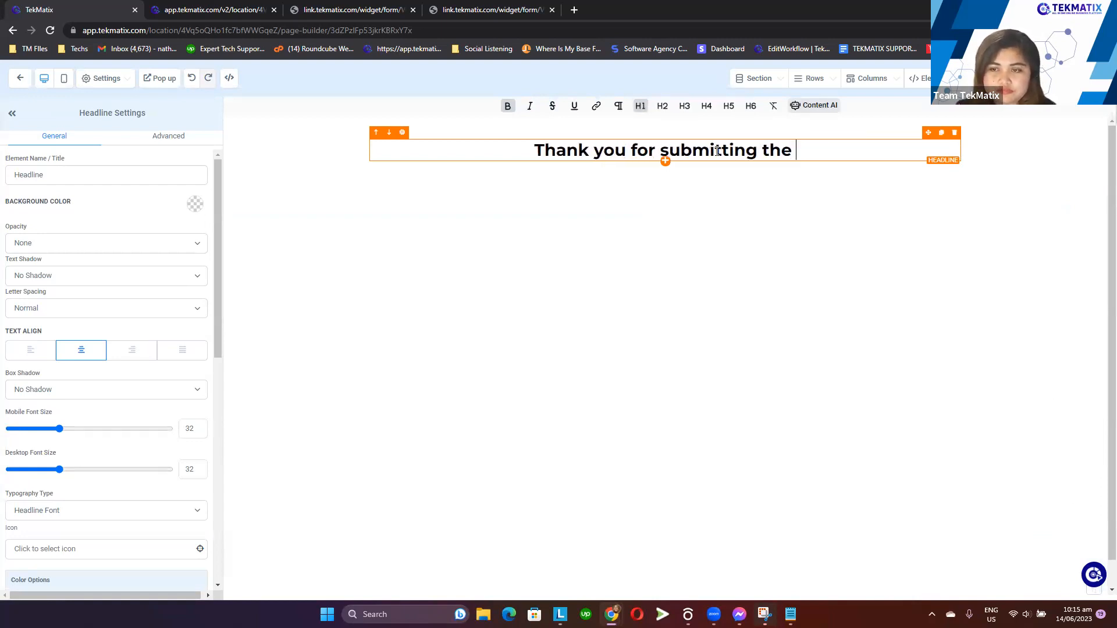
text(form!)
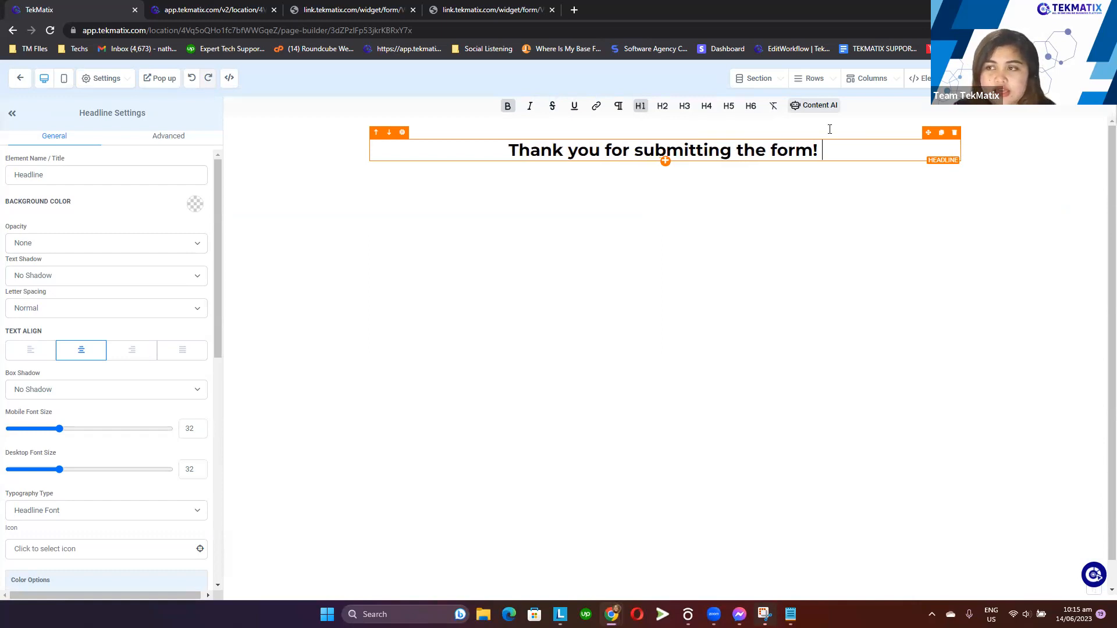
Remove the exclamation mark from the end of the headline text
click(1086, 78)
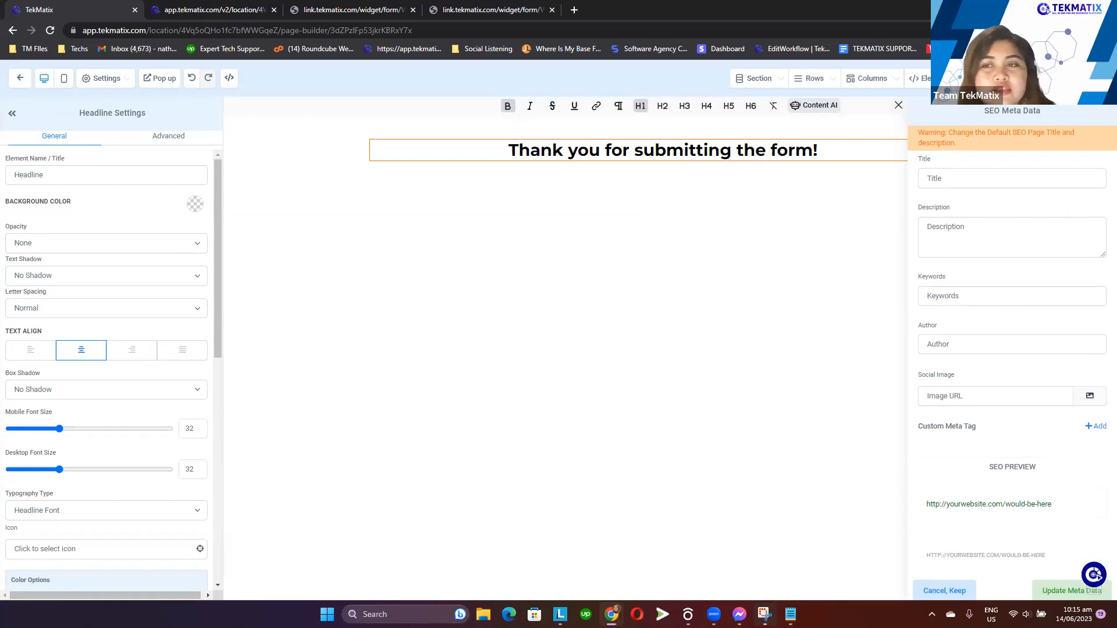
click(827, 140)
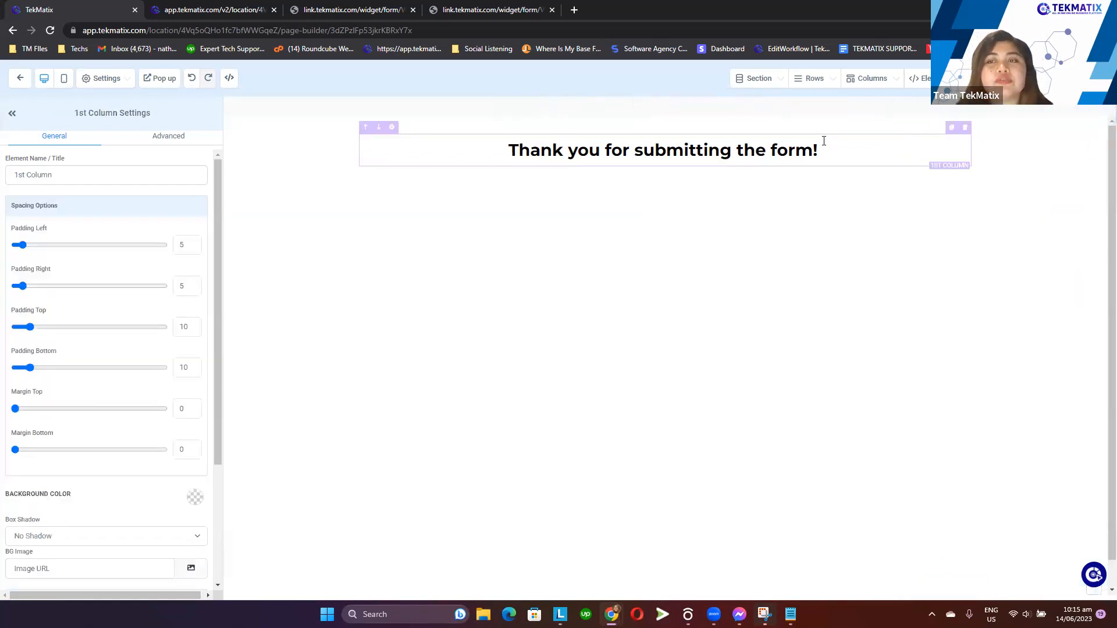
click(824, 149)
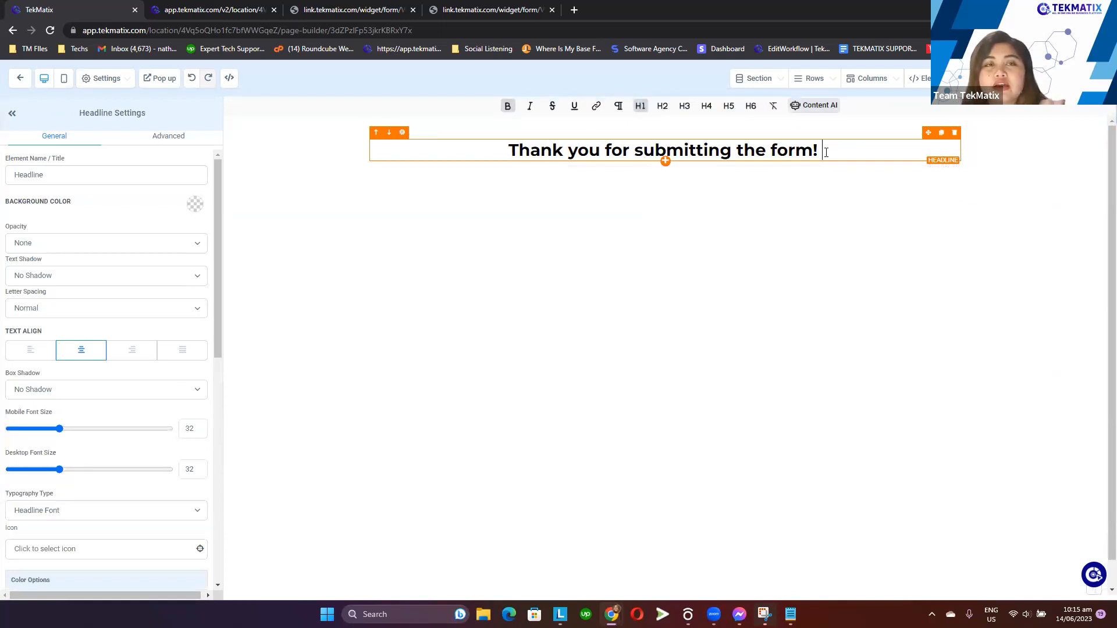
key(BackSpace)
key(BackSpace)
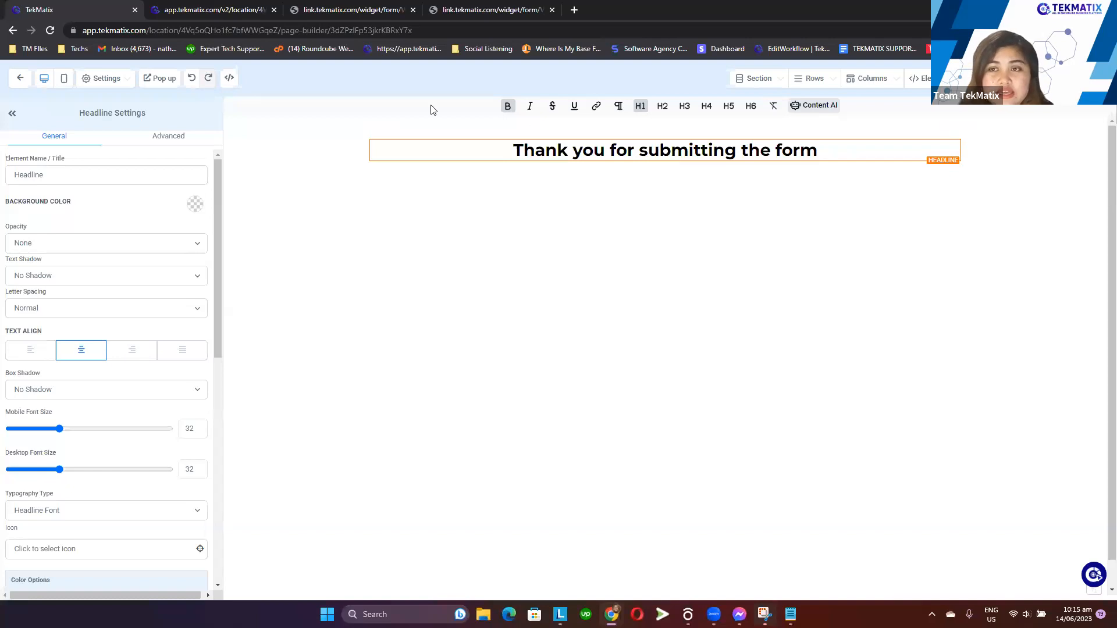
Open the Member Welcome Emails (clone) email campaign and copy its {{contact.first_name}} merge field from the text block
click(205, 11)
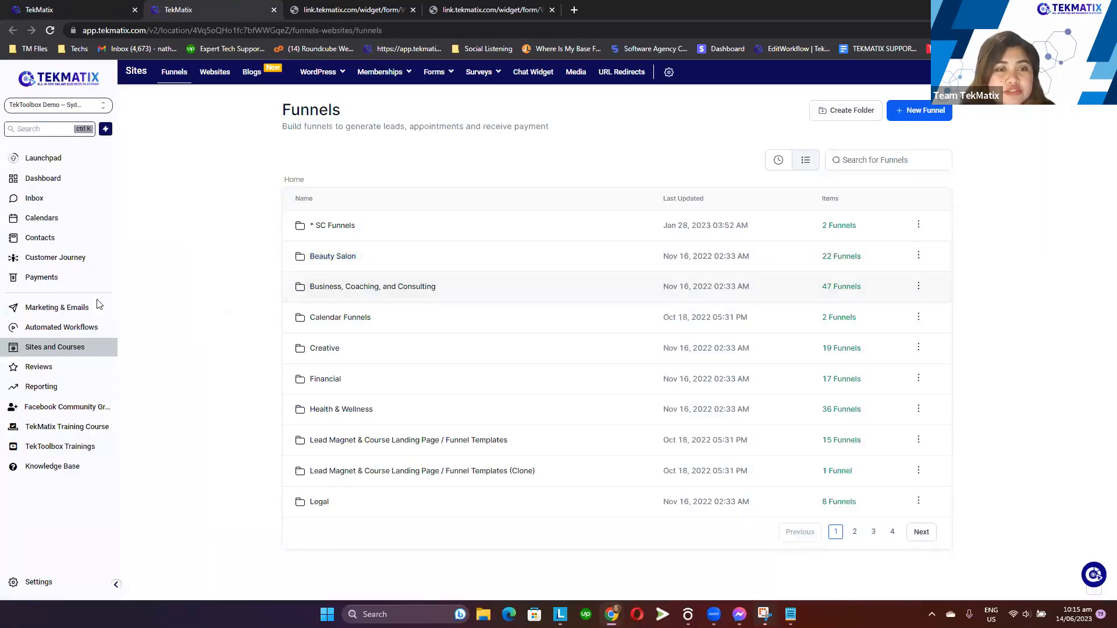
click(75, 315)
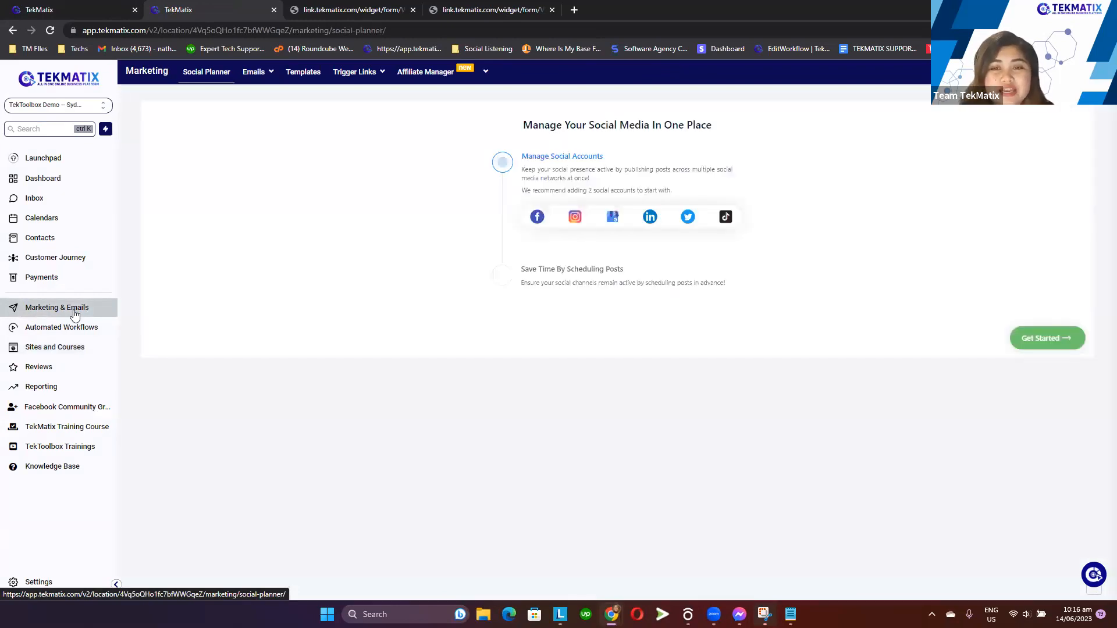
click(252, 90)
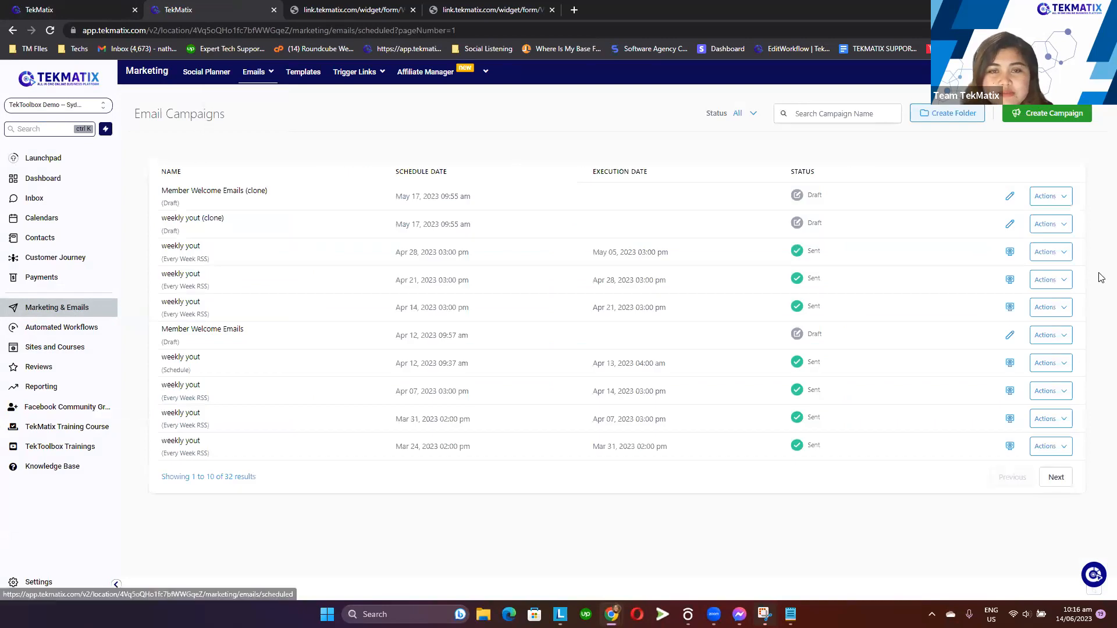
click(1009, 197)
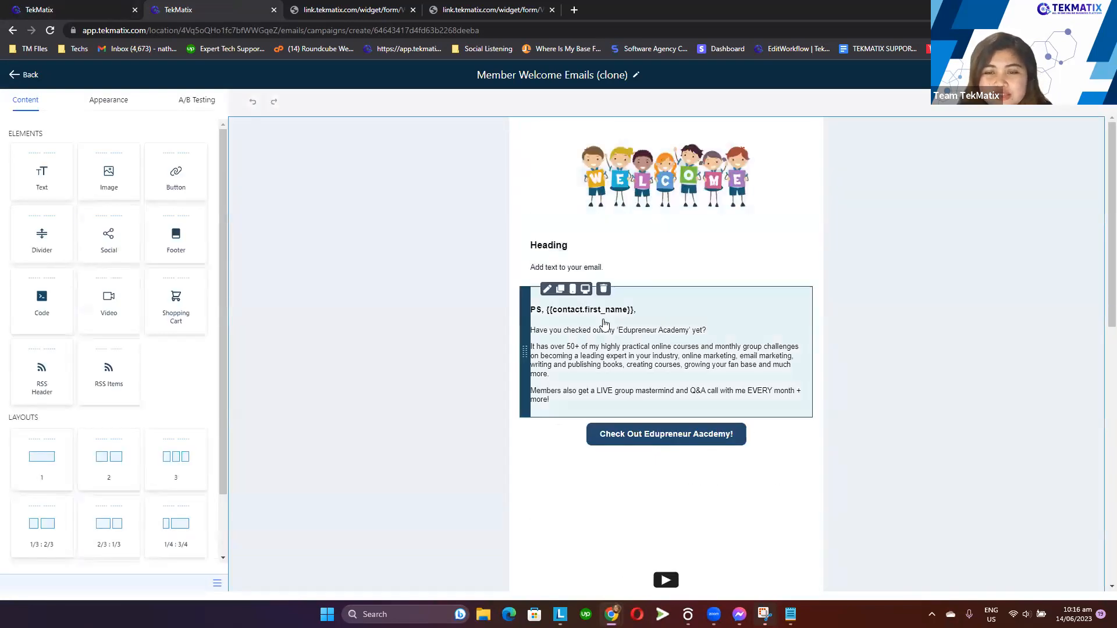
click(558, 340)
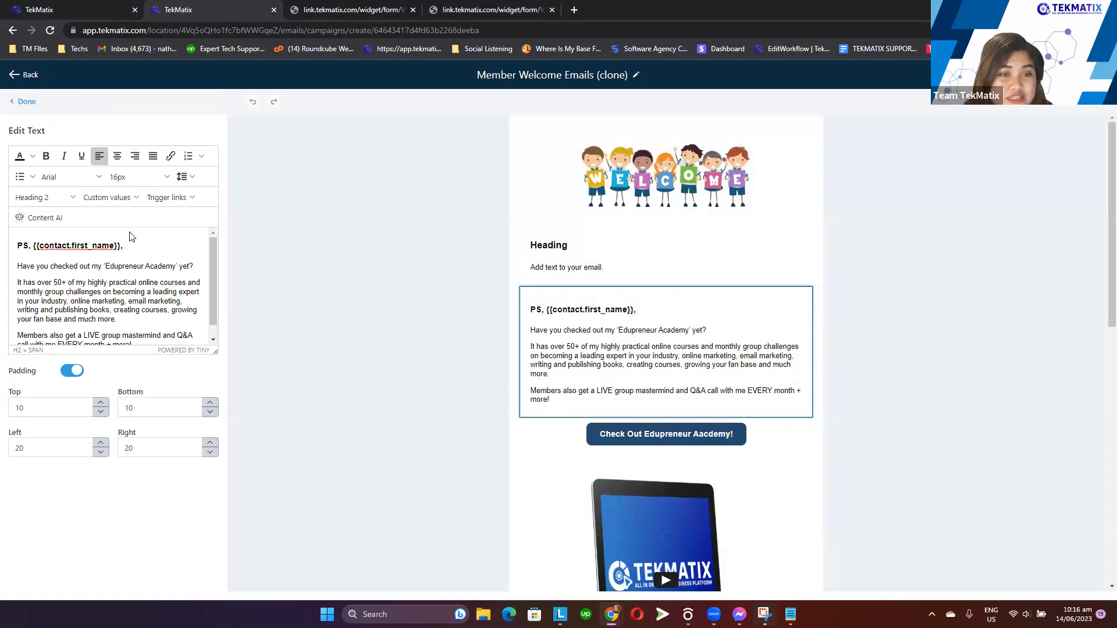
click(124, 246)
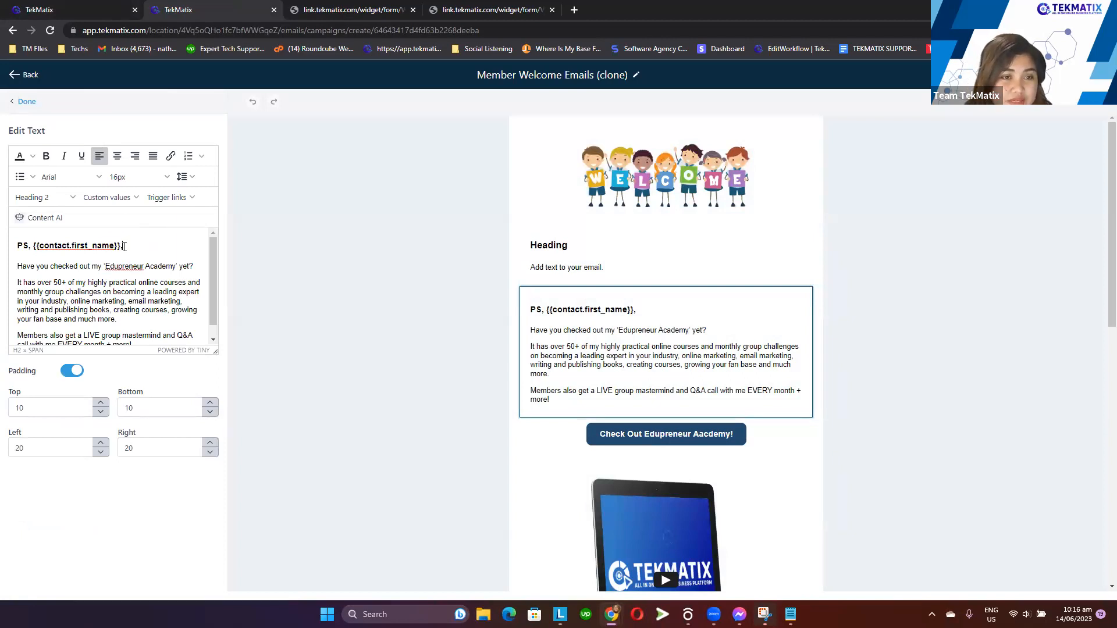
drag(114, 247, 34, 250)
key(ctrl+c)
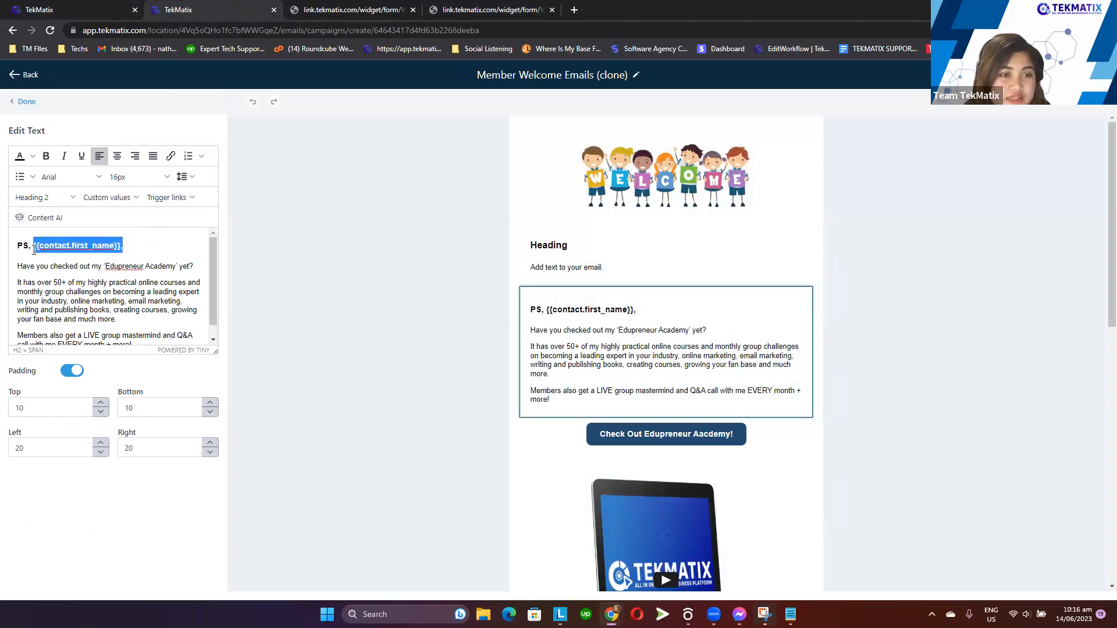
Extend the headline with a comma, then a new line containing the pasted {{contact.first_name}} field followed by an exclamation mark
click(93, 11)
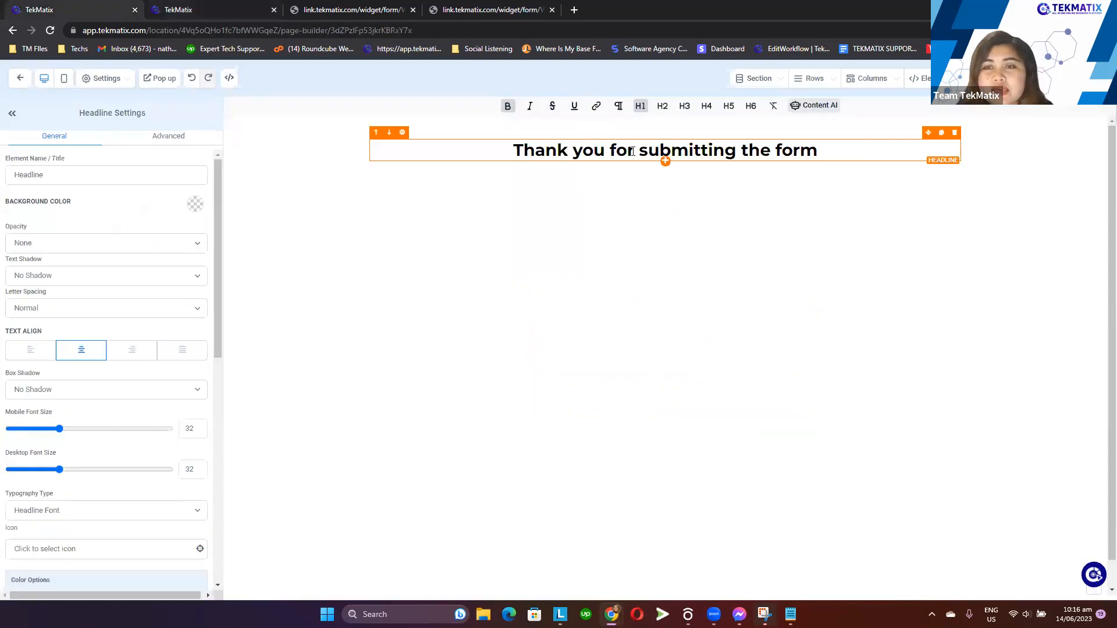
text(,)
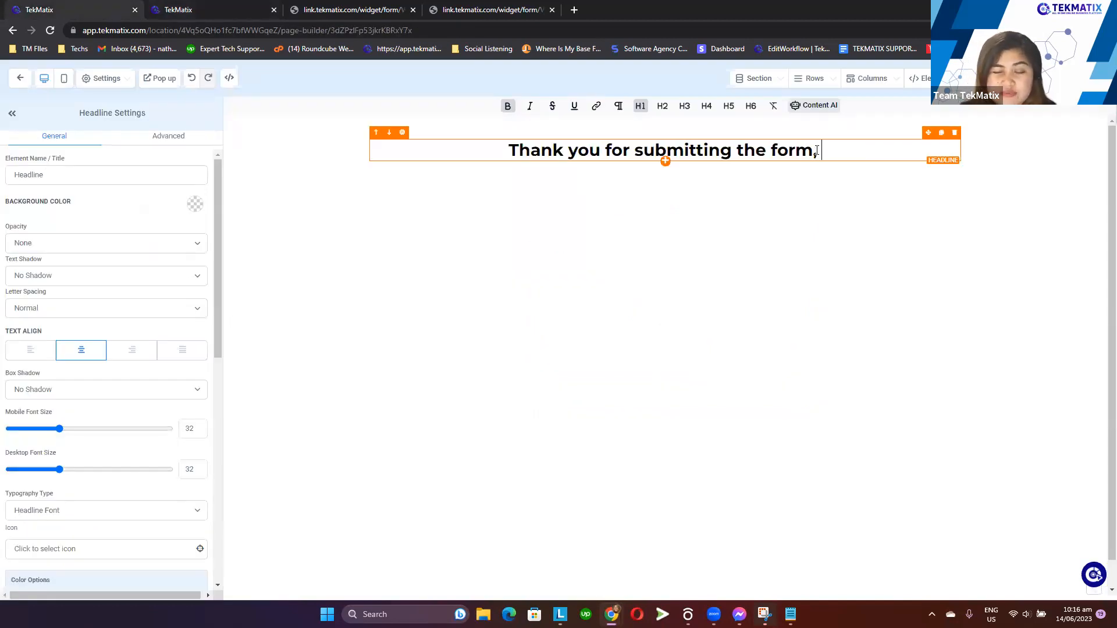
key(Return)
key(ctrl+v)
key(BackSpace)
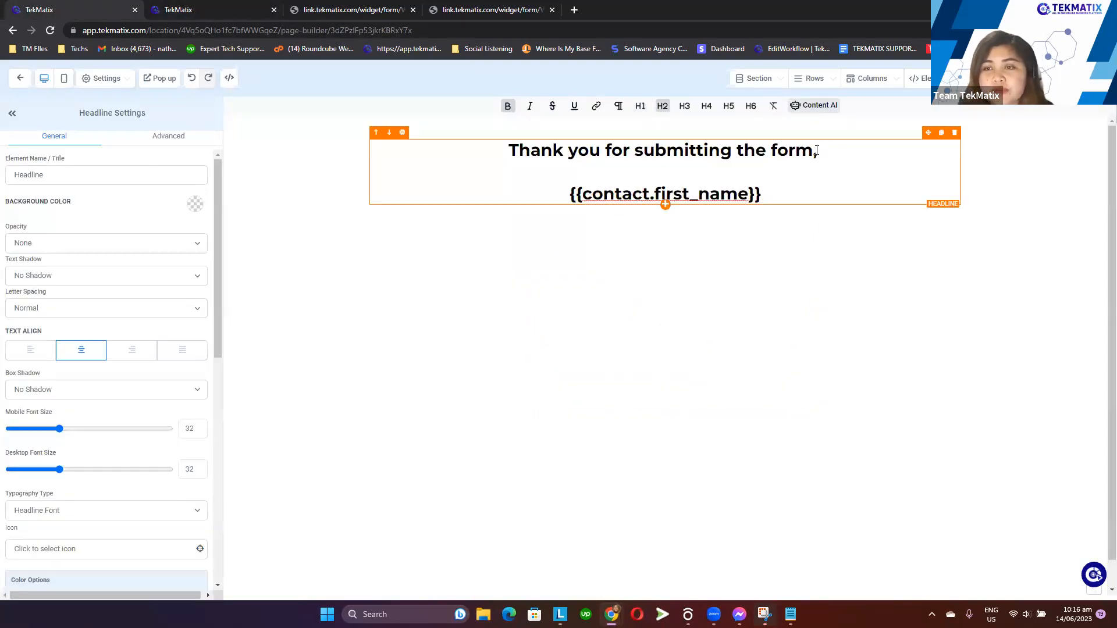
text(!)
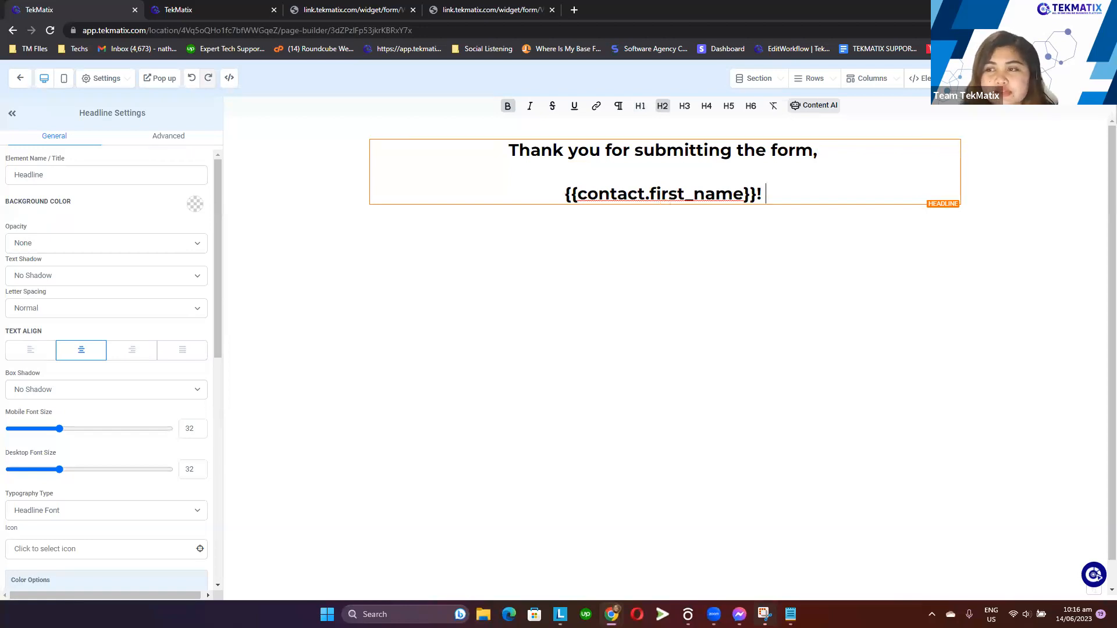
Leave the page builder and assign the learn.tekmatix.com domain to the Thank You Page funnel, then save its settings
click(20, 80)
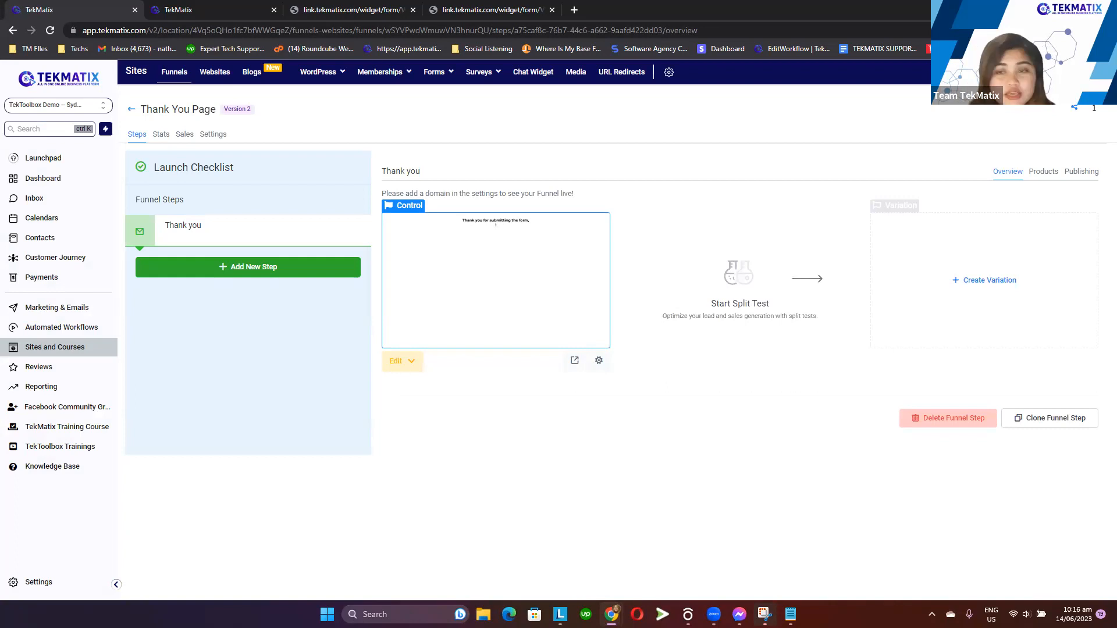
click(219, 136)
click(673, 195)
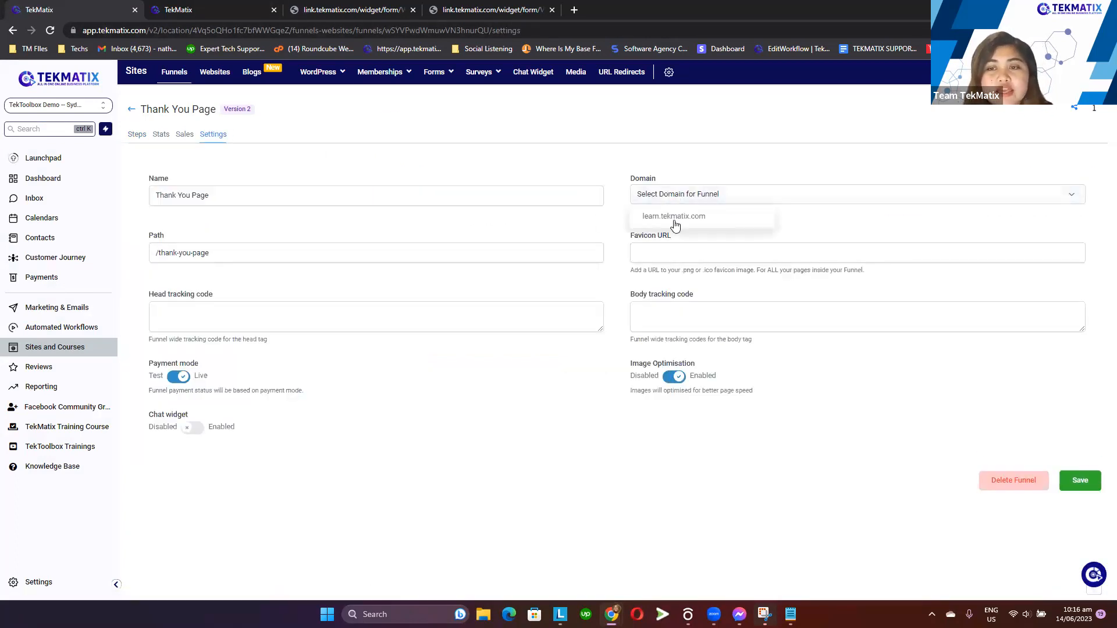
click(676, 219)
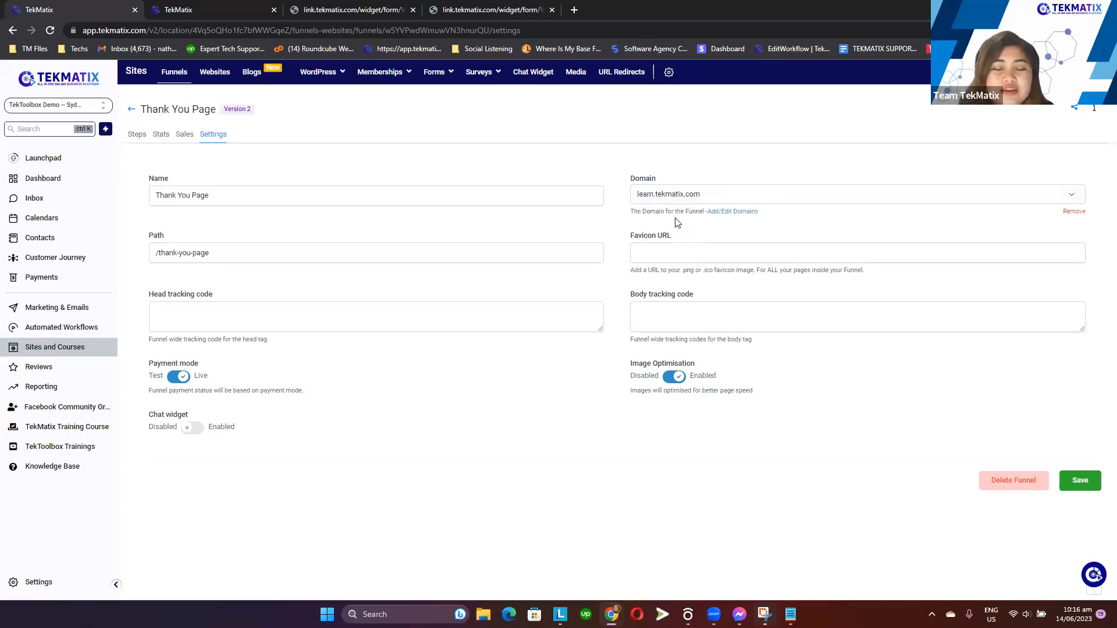
click(1082, 488)
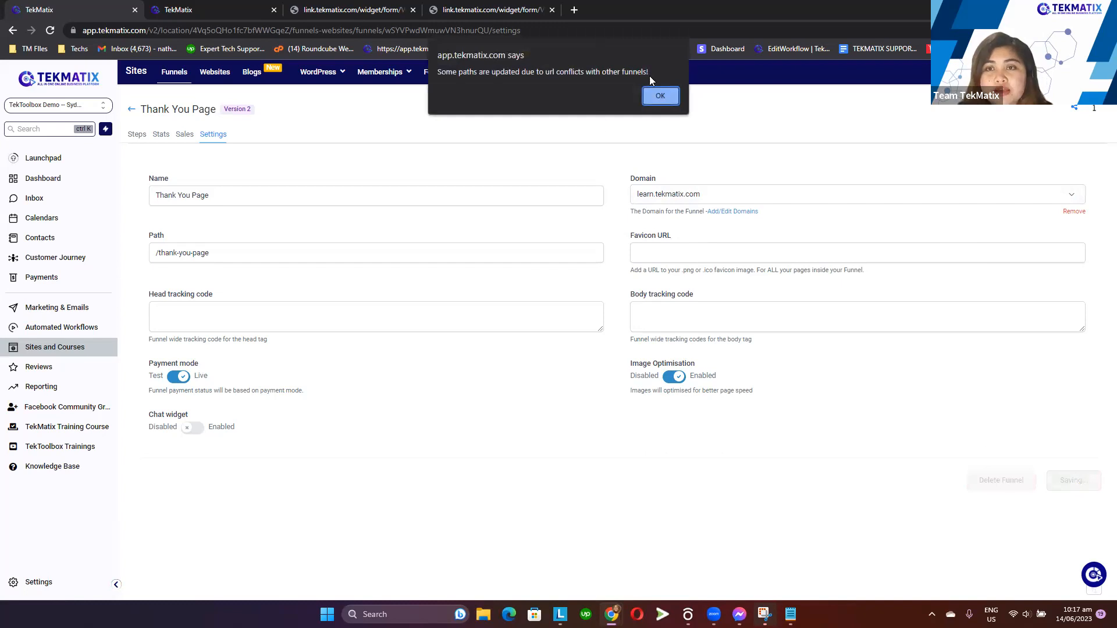
click(662, 94)
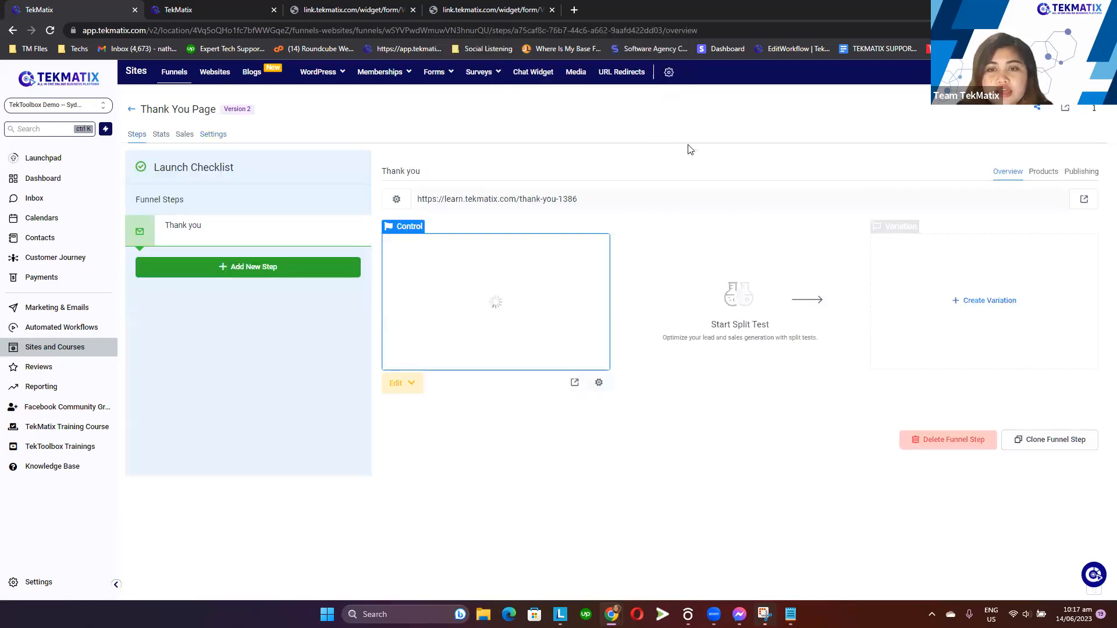
Open the Thank You step's live URL in a new browser tab and review the published headline
drag(643, 196, 417, 196)
key(ctrl+c)
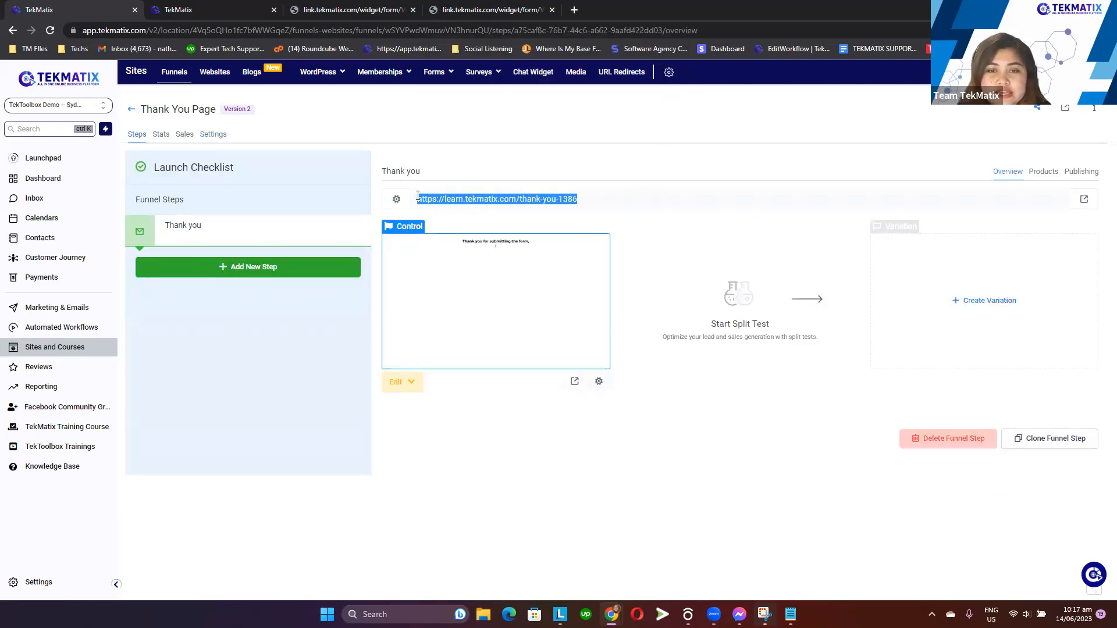
click(574, 10)
key(ctrl+v)
key(Return)
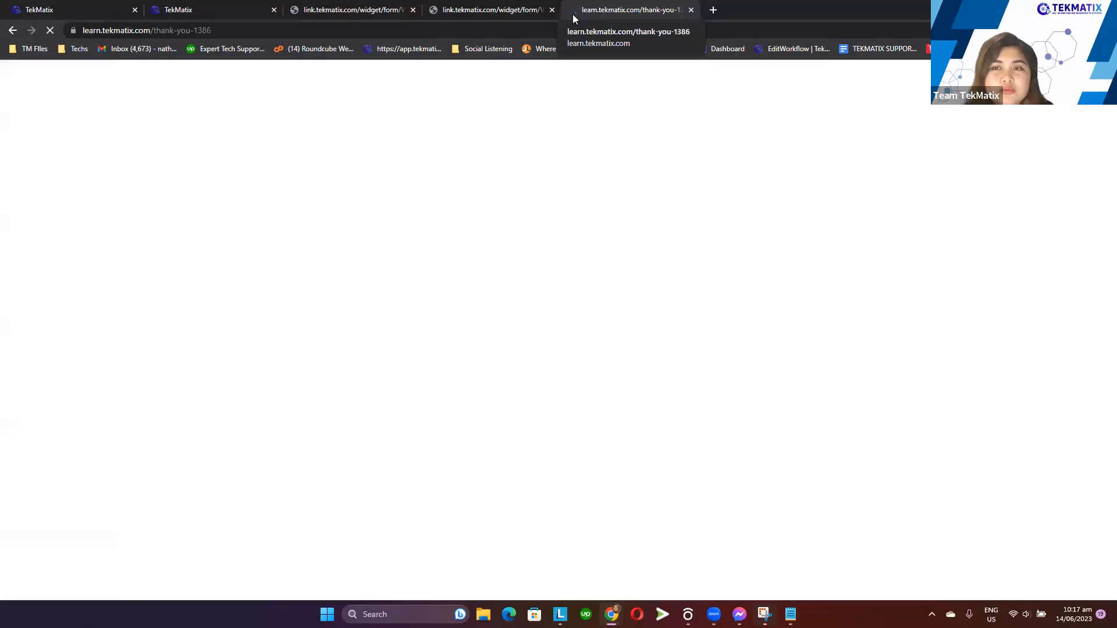
mouse_move(394, 96)
mouse_down()
mouse_move(635, 142)
mouse_move(616, 125)
mouse_move(422, 116)
mouse_move(379, 99)
mouse_up()
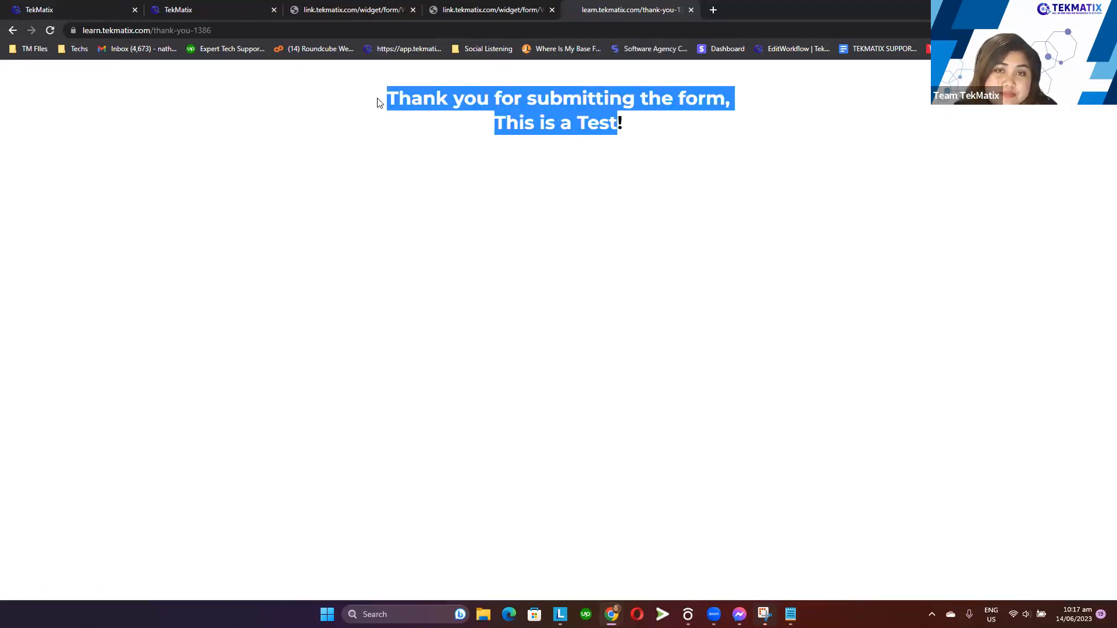
click(539, 193)
drag(615, 122, 377, 97)
click(463, 184)
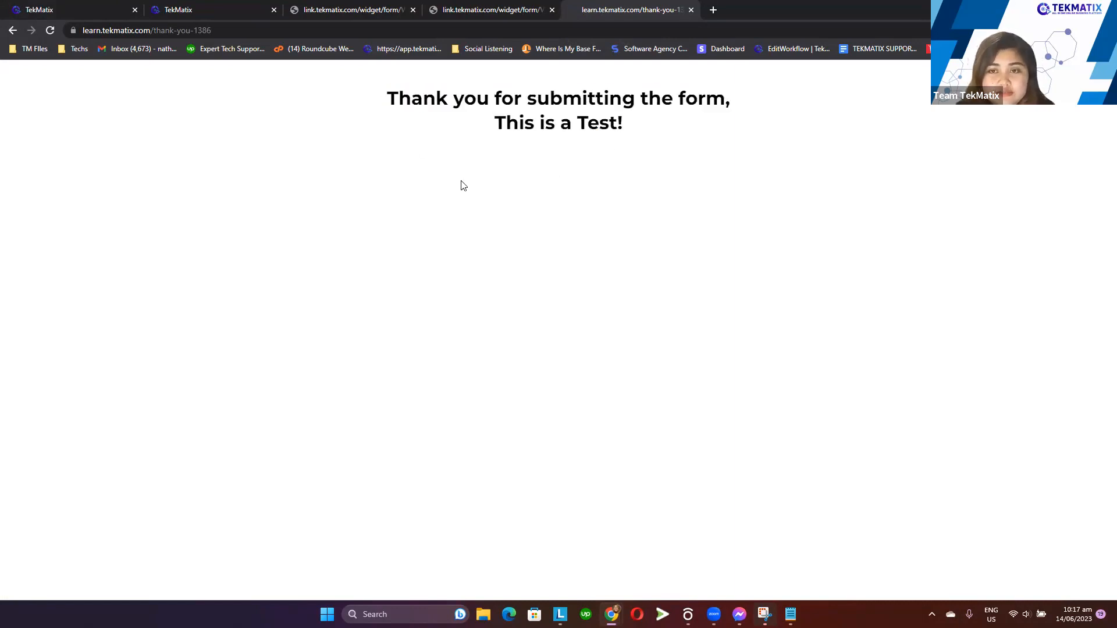
Return to the app and open the June Lead Magnet form in the form builder
click(244, 6)
click(64, 10)
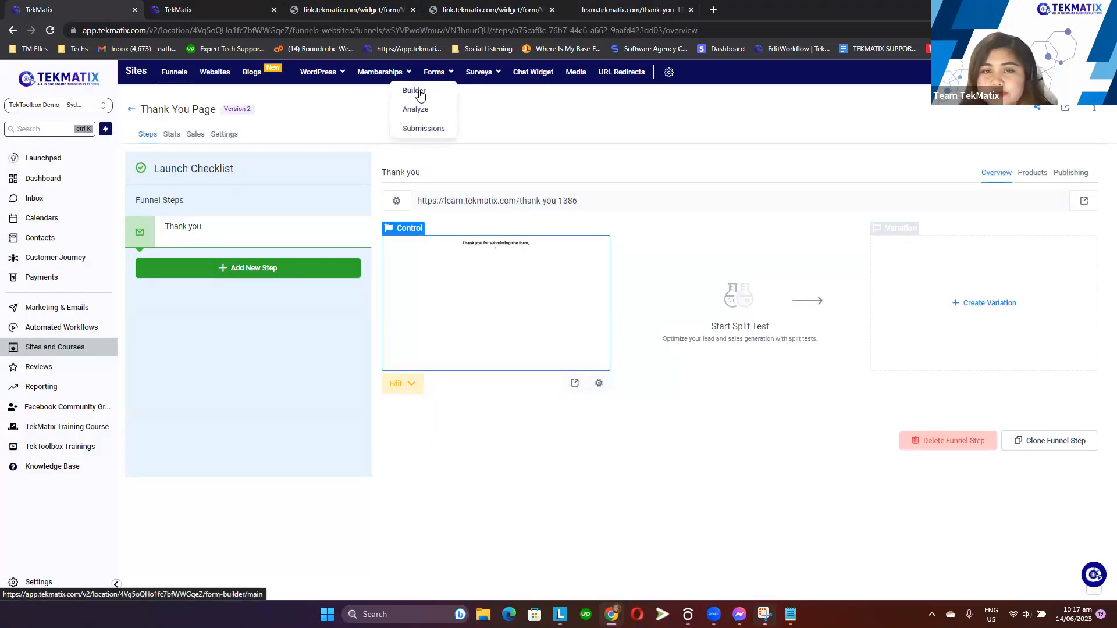
click(420, 92)
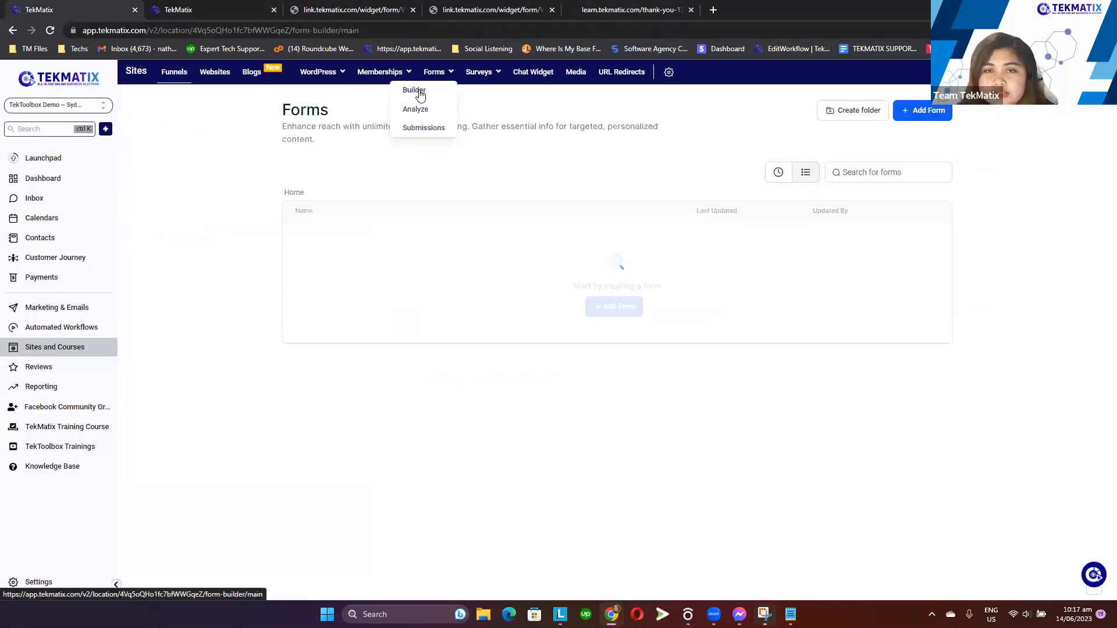
click(778, 172)
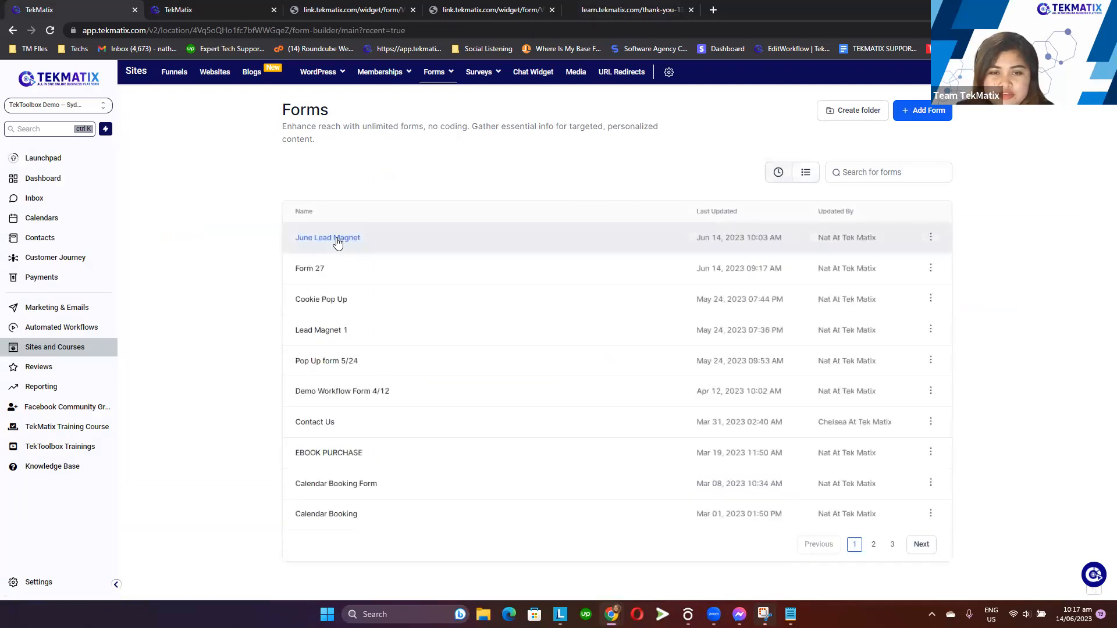
click(336, 237)
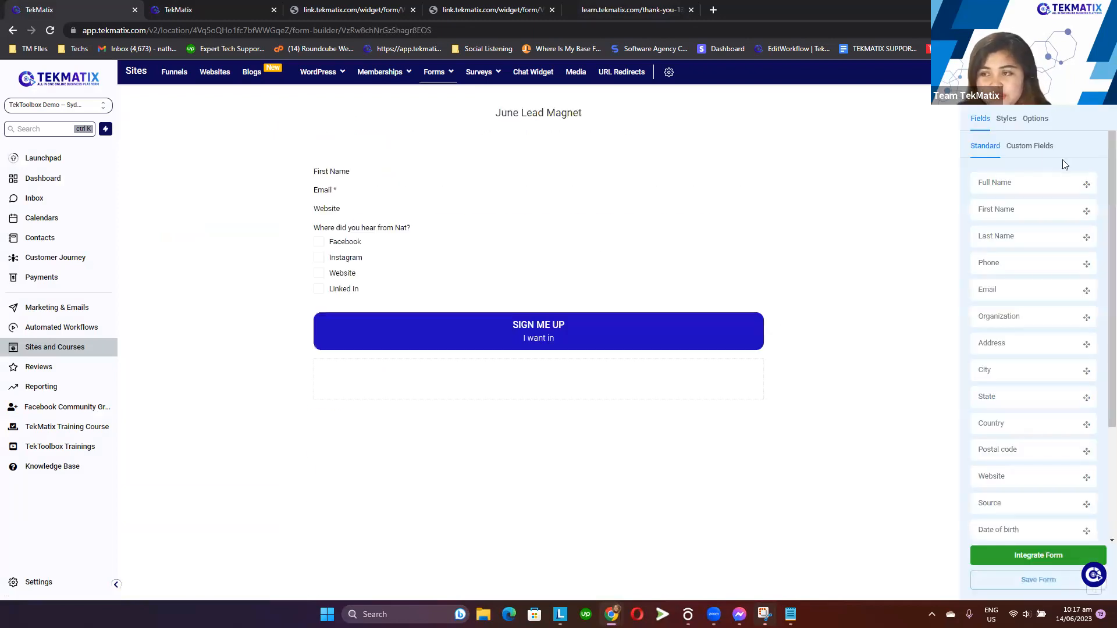
Set the form's on-submit action to Open URL with the Thank You page link, and save the form
click(1035, 119)
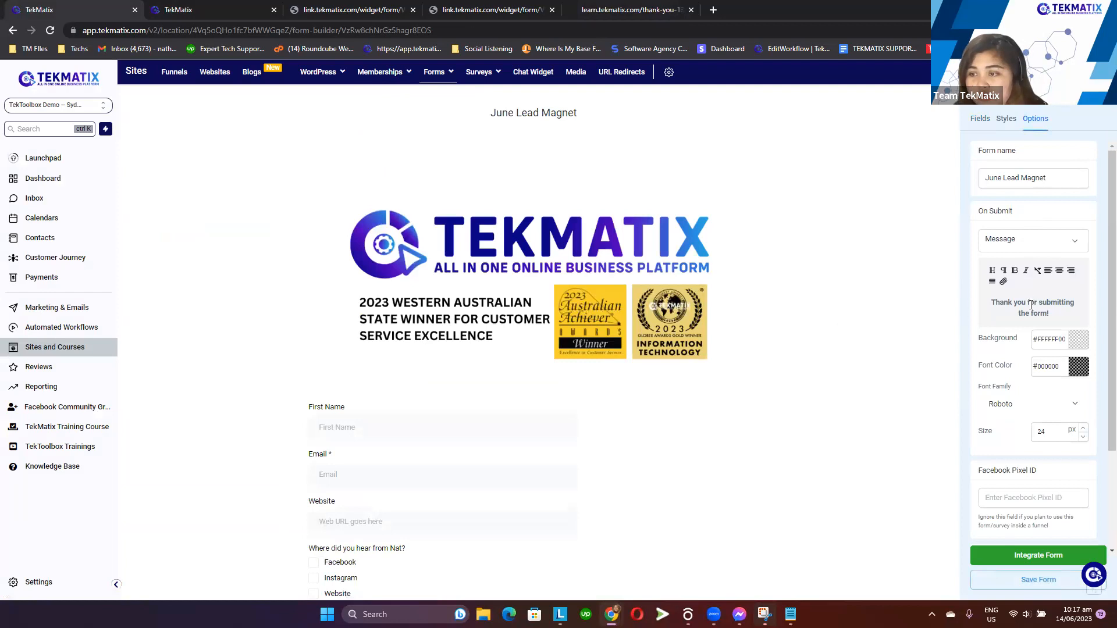
click(1031, 247)
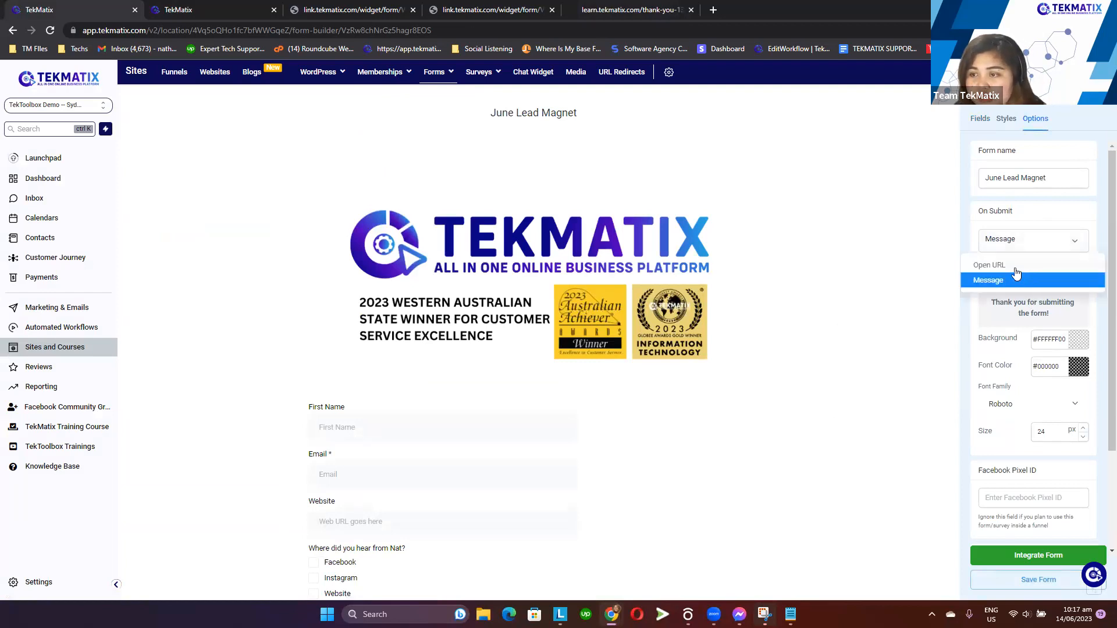
click(1012, 267)
click(1014, 271)
key(ctrl+v)
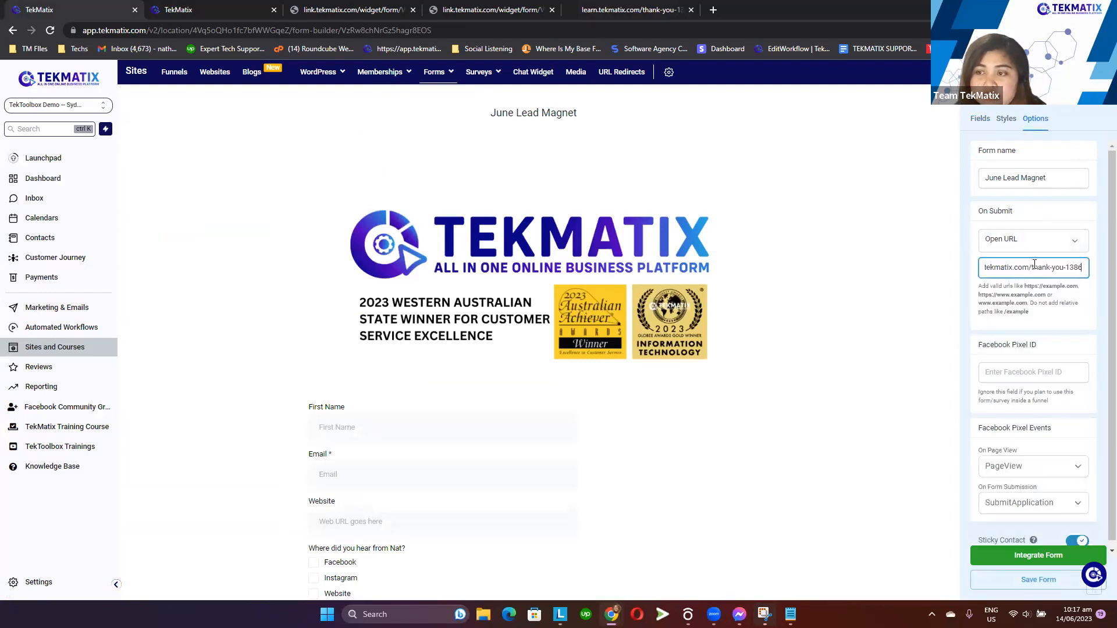
click(943, 324)
click(1030, 581)
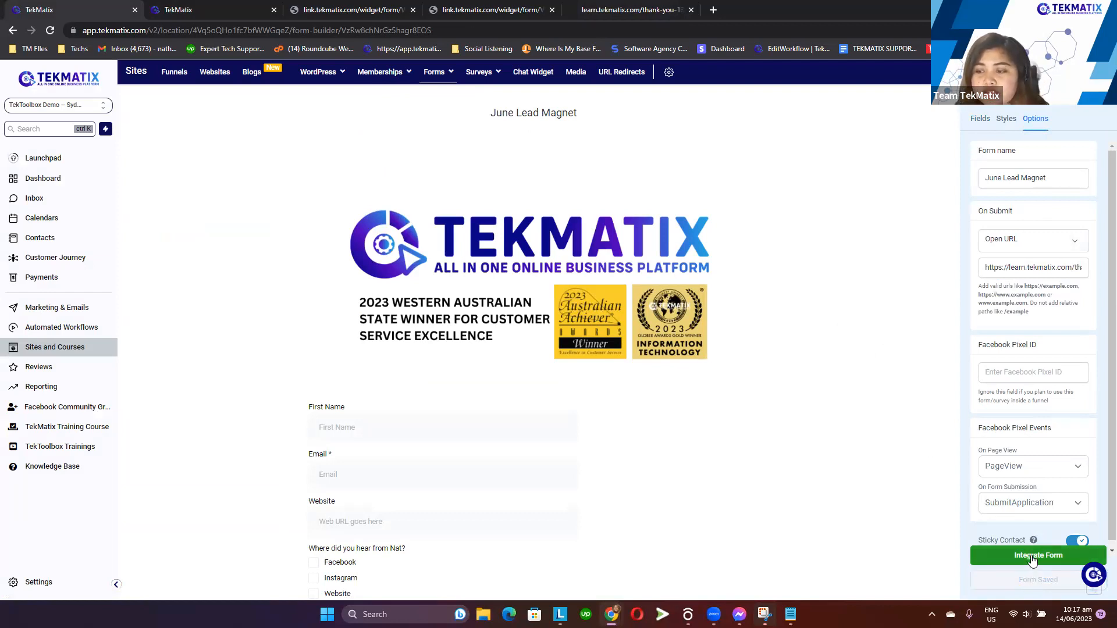
Copy the form's standalone link from the integration options and open it in a new tab
click(750, 431)
click(843, 316)
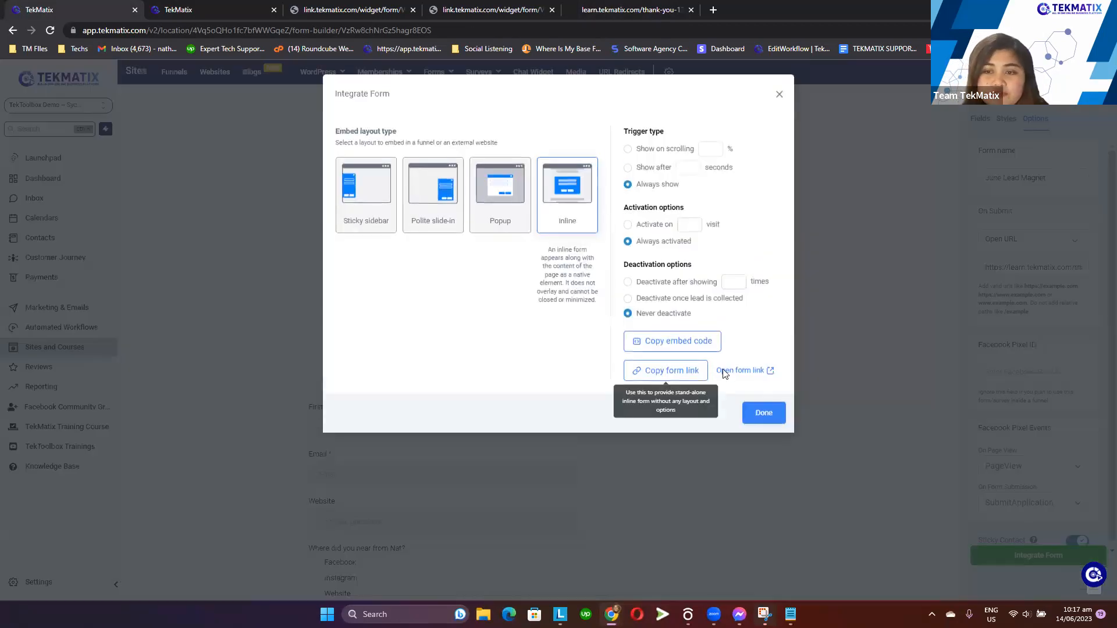
click(664, 370)
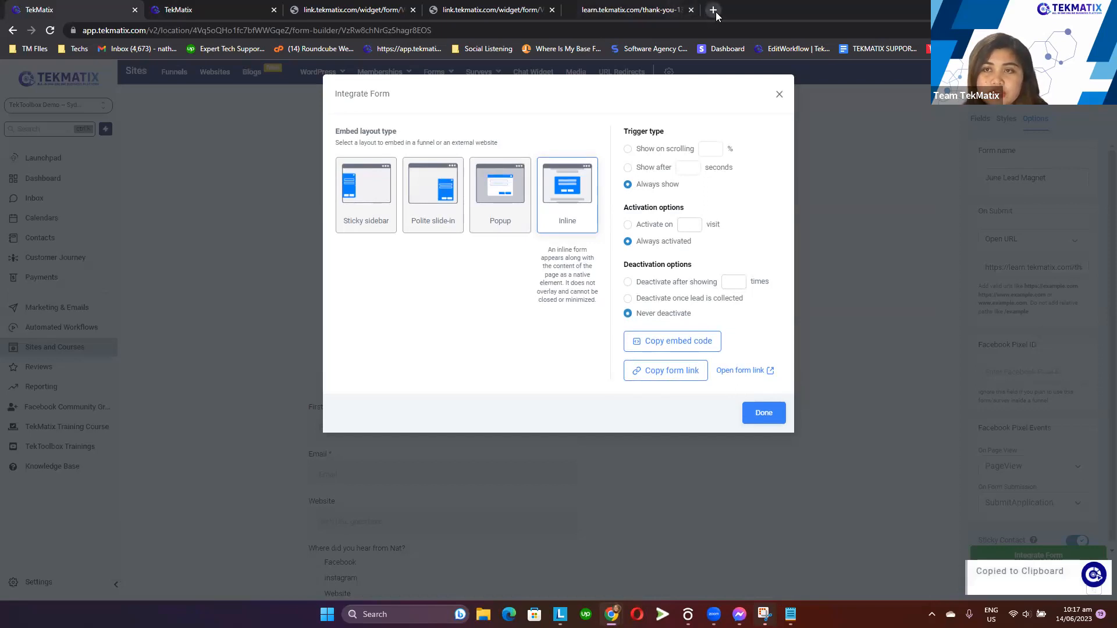
click(714, 10)
key(ctrl+v)
key(Return)
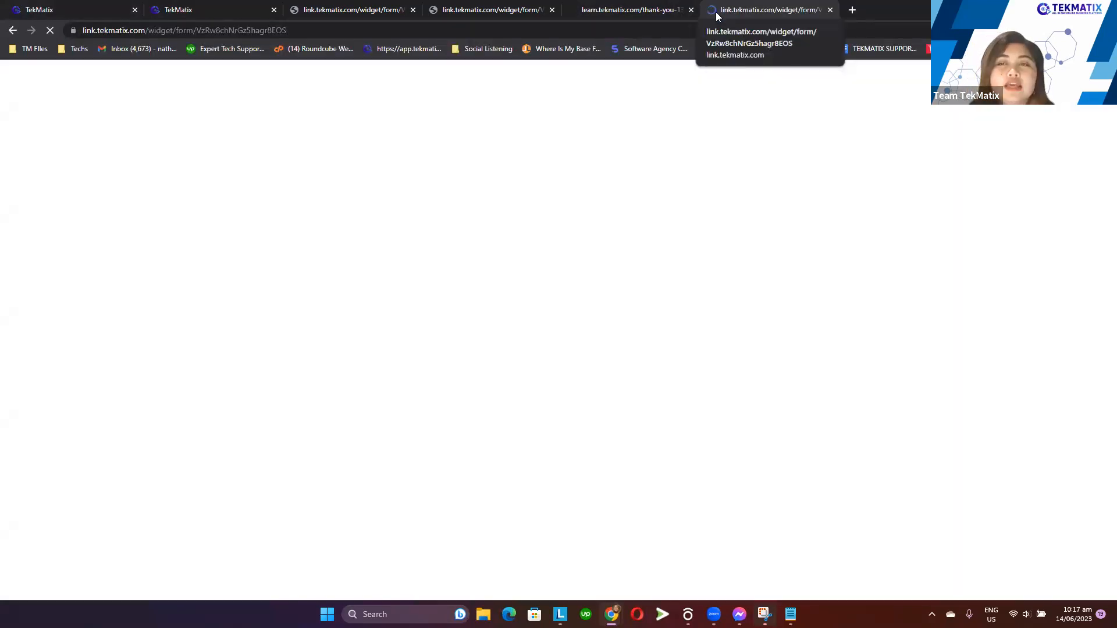
click(407, 373)
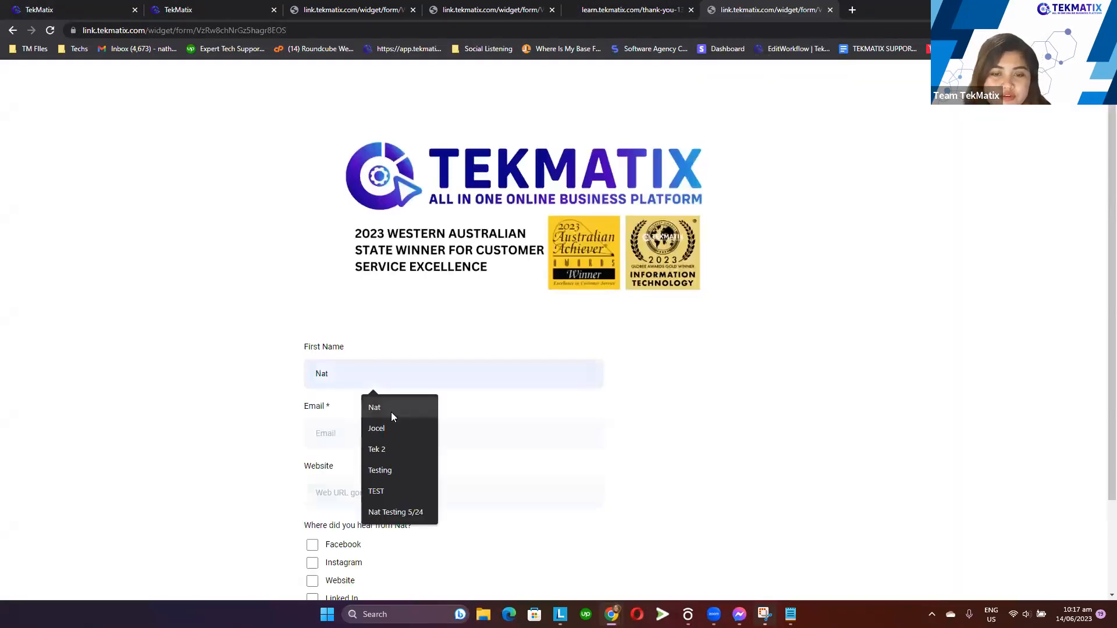
click(391, 412)
click(386, 433)
click(401, 488)
click(354, 497)
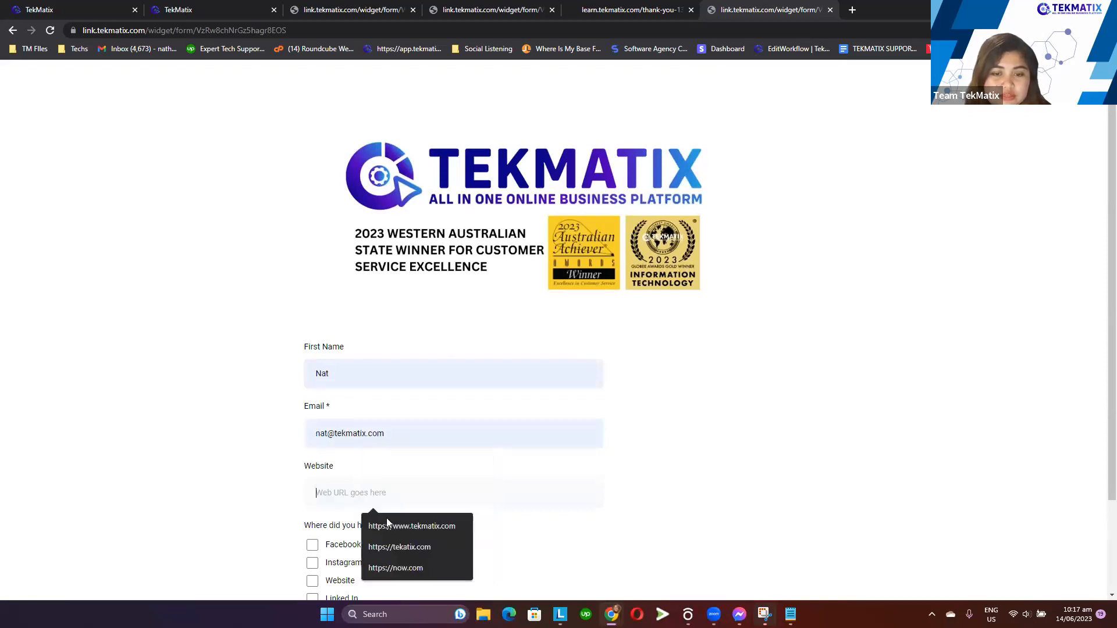
click(391, 522)
scroll(323, 518, down, 2)
click(313, 489)
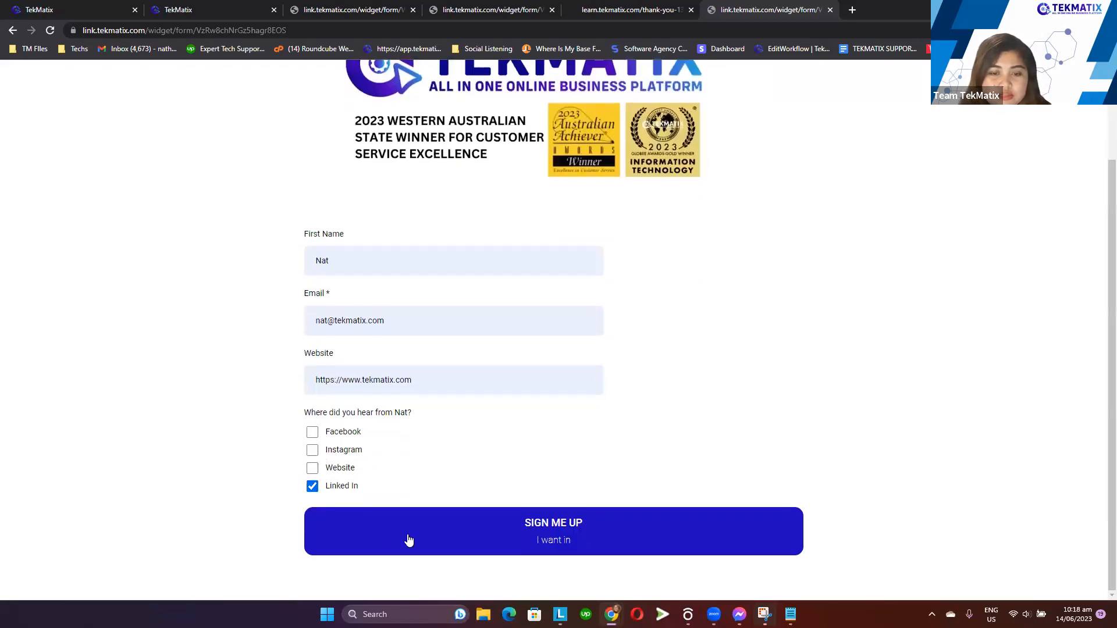
click(407, 538)
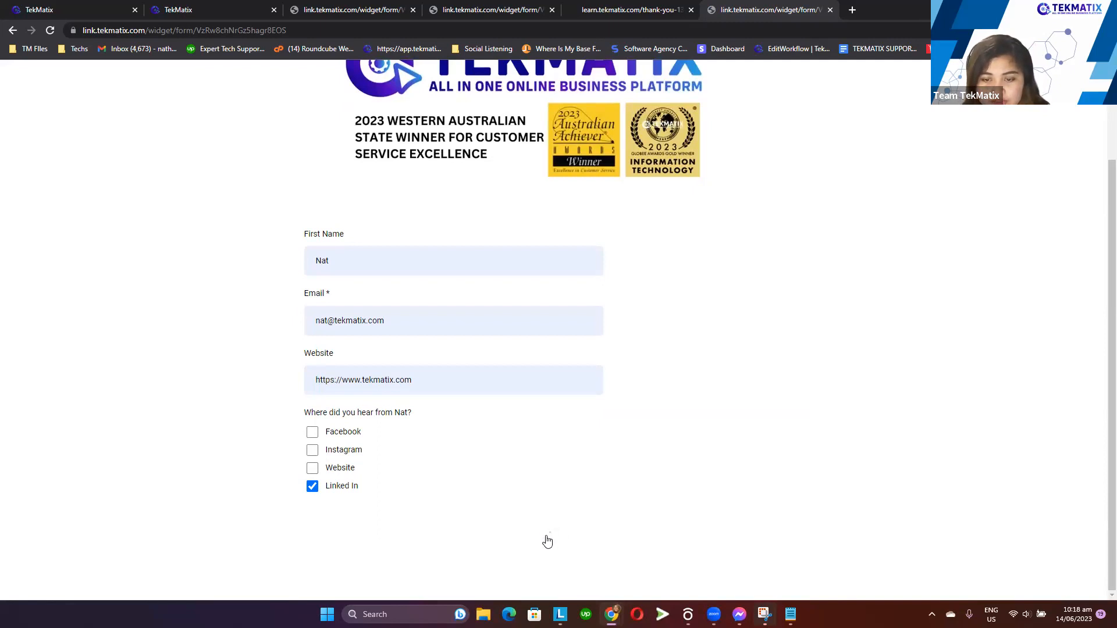
Inspect the form builder's button, style, field and on-submit settings, then return to the submitted form tab
click(93, 9)
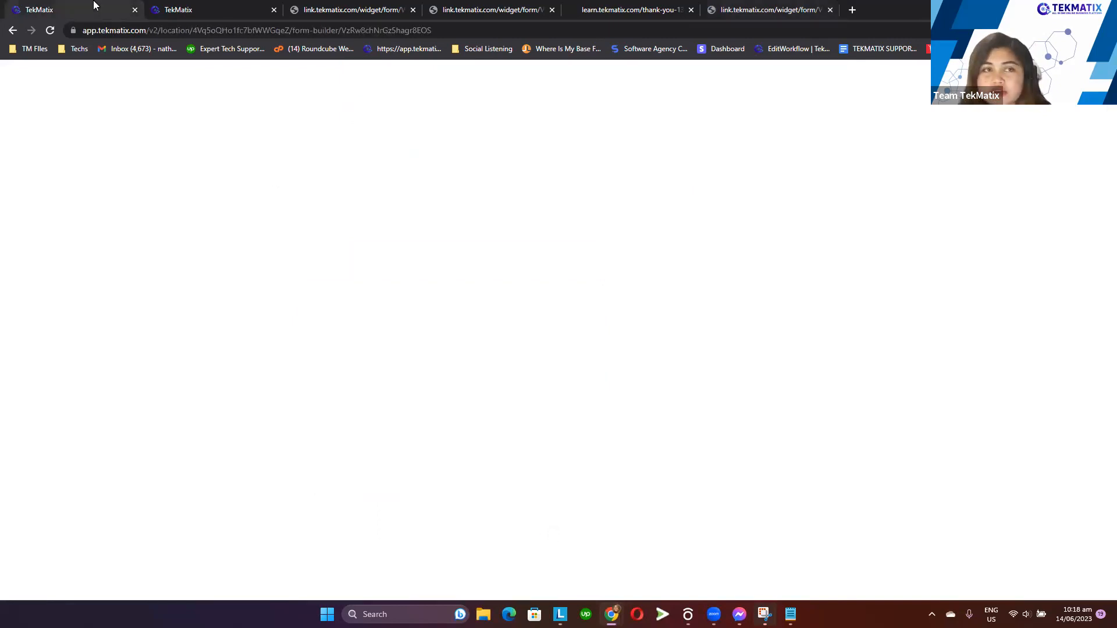
click(939, 265)
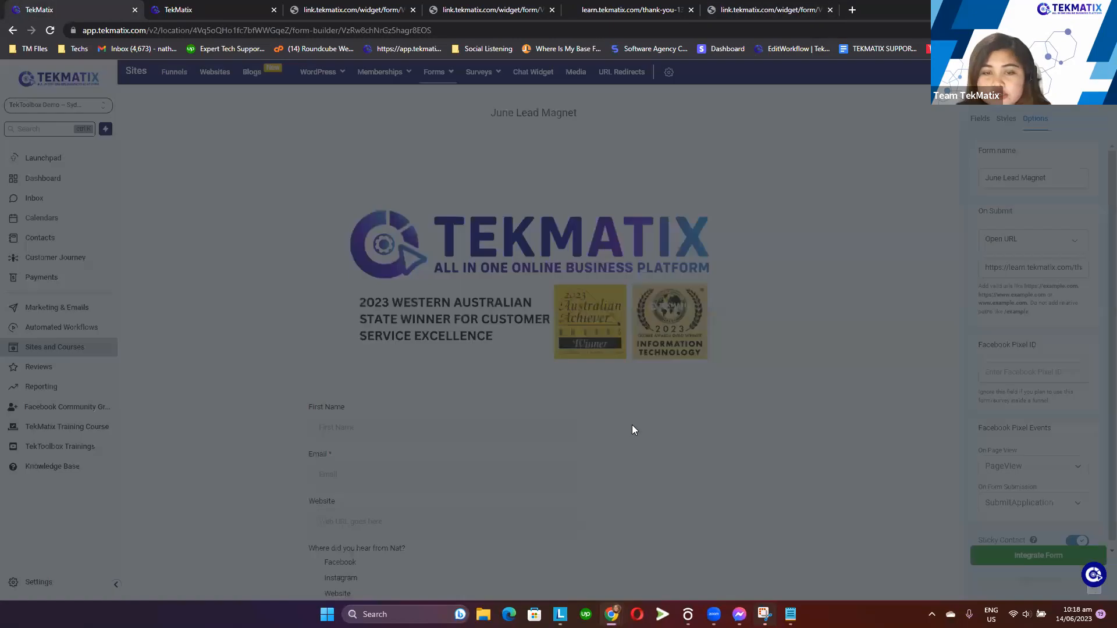
scroll(553, 478, down, 3)
click(683, 471)
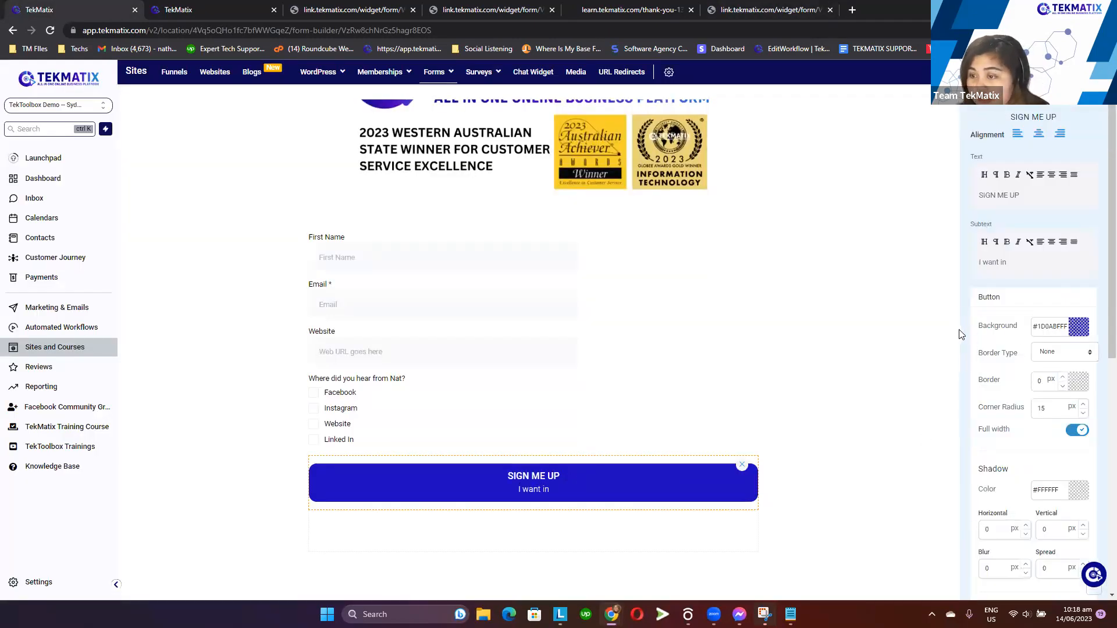
scroll(1009, 291, down, 7)
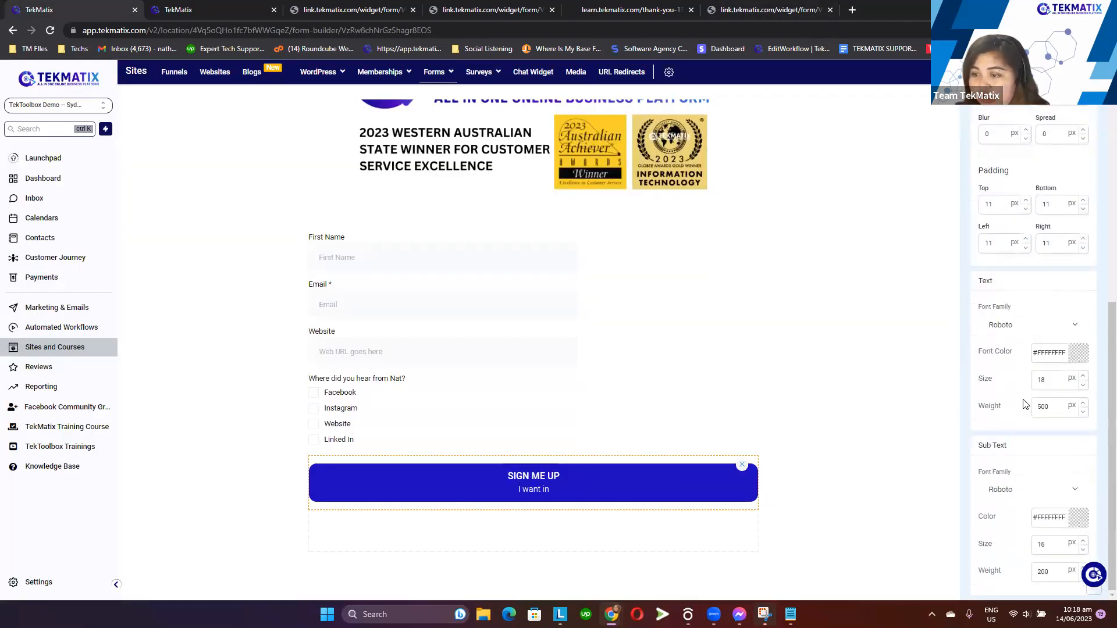
scroll(1024, 490, up, 8)
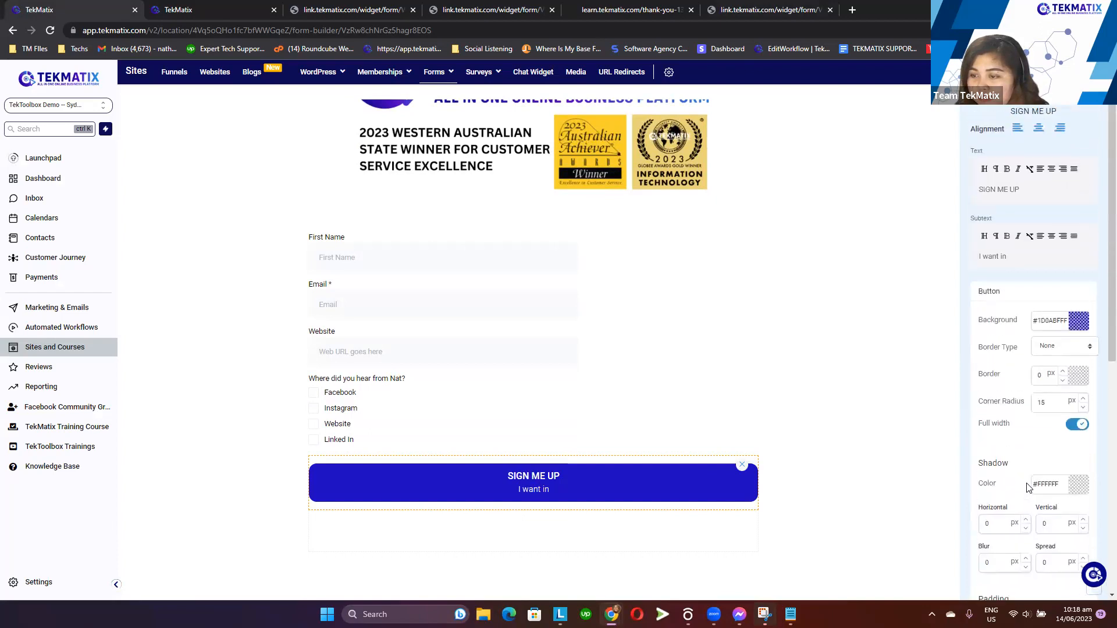
click(936, 345)
click(1005, 118)
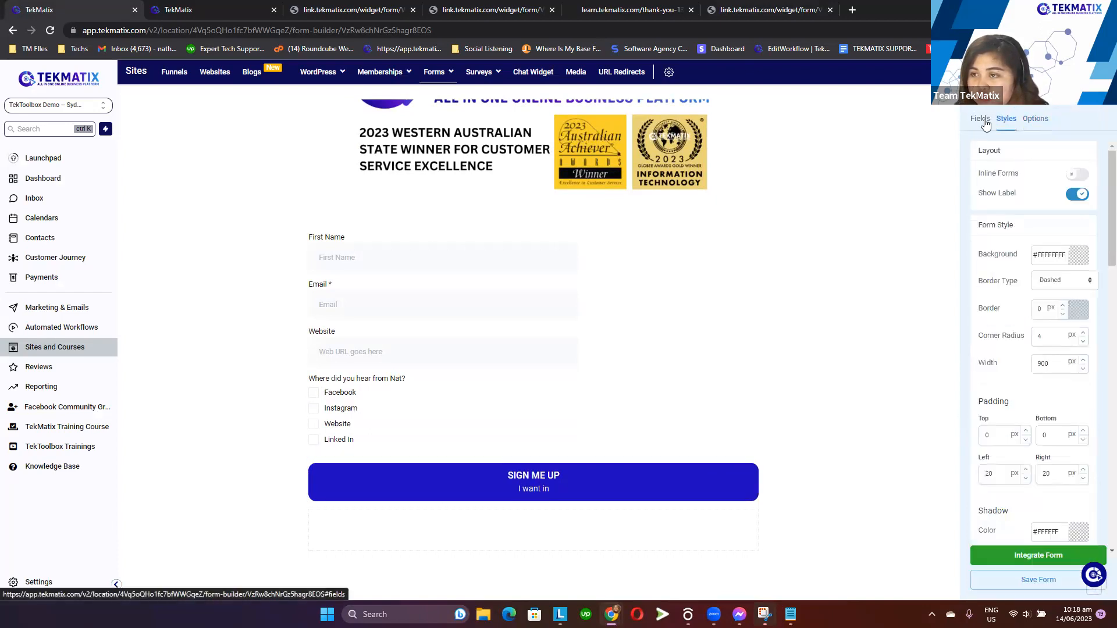
scroll(1067, 357, down, 10)
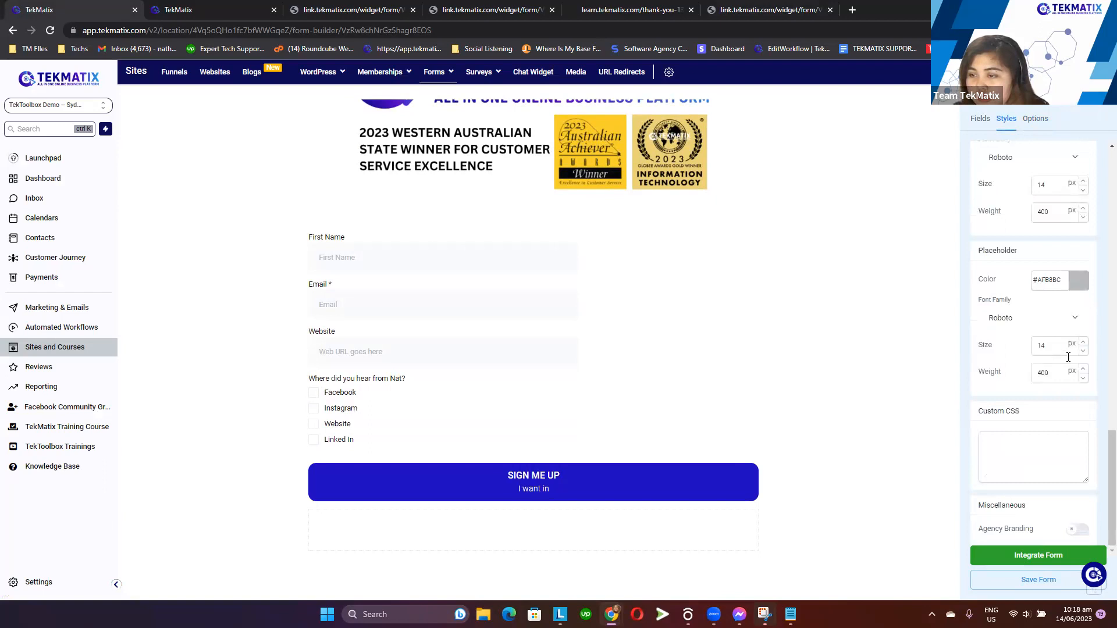
scroll(1013, 363, up, 10)
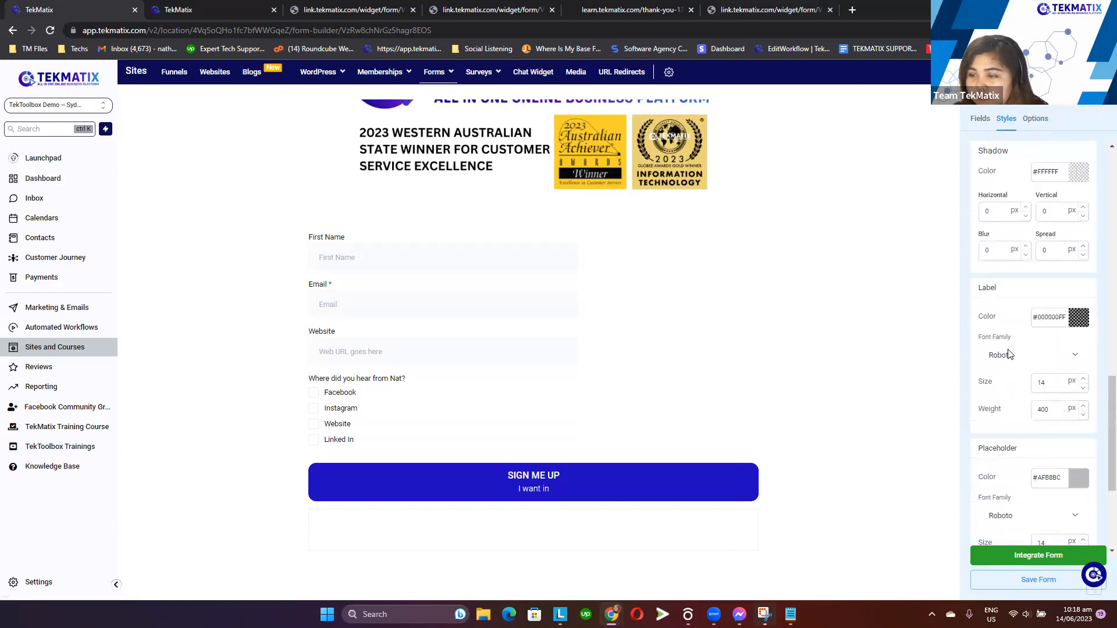
click(979, 118)
scroll(1044, 347, down, 3)
scroll(987, 242, up, 3)
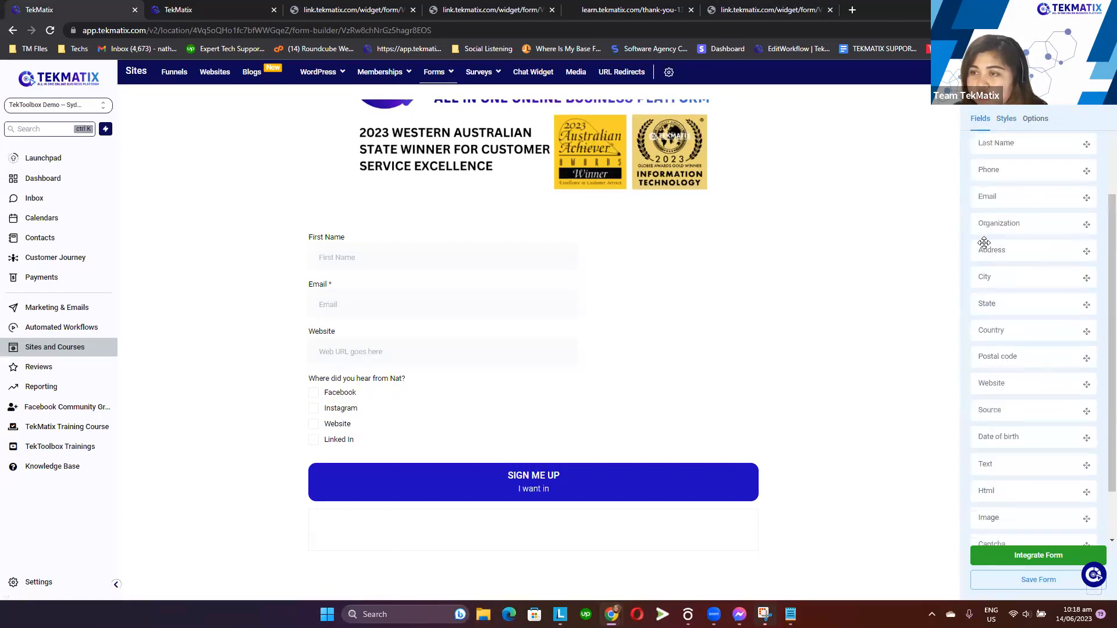
click(1035, 118)
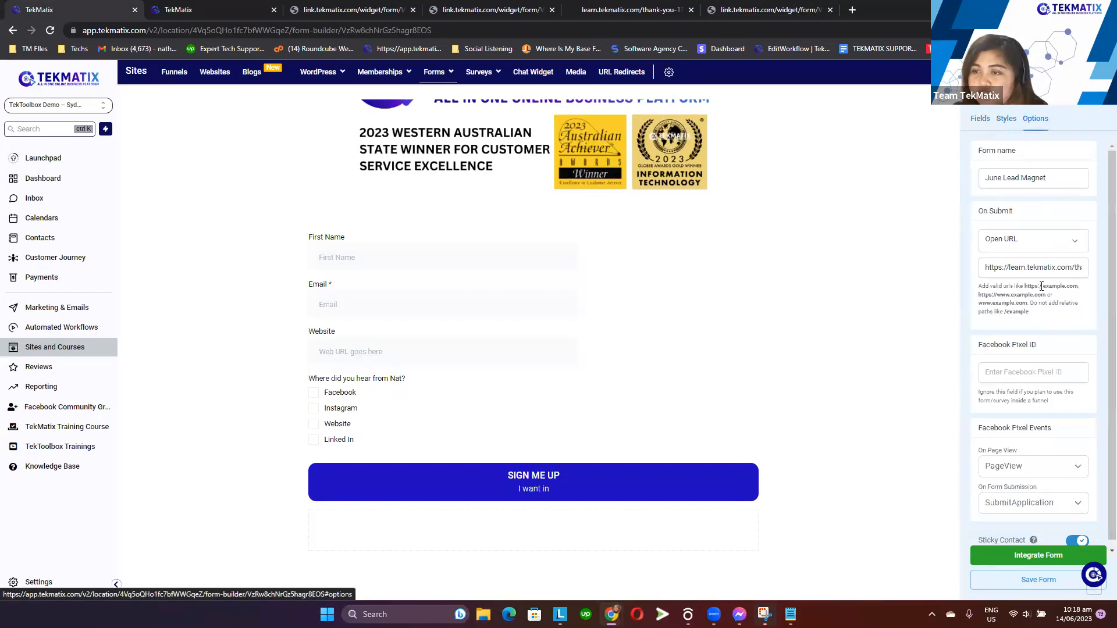
click(761, 8)
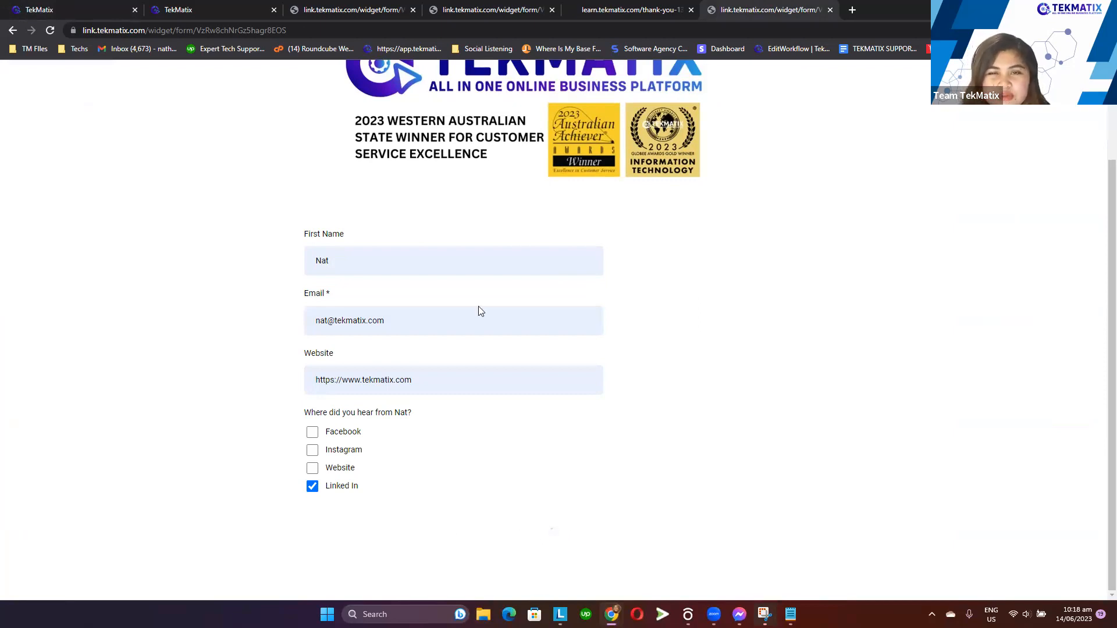
Return to the form builder and open the form's standalone link in a new tab from the integration options
click(661, 7)
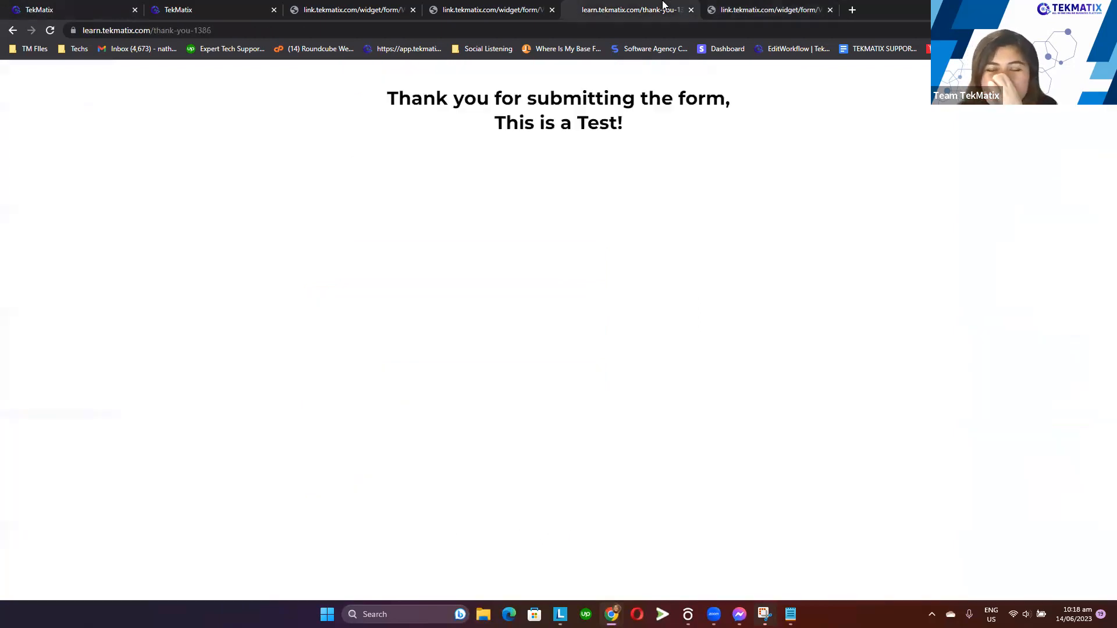
click(724, 8)
click(76, 9)
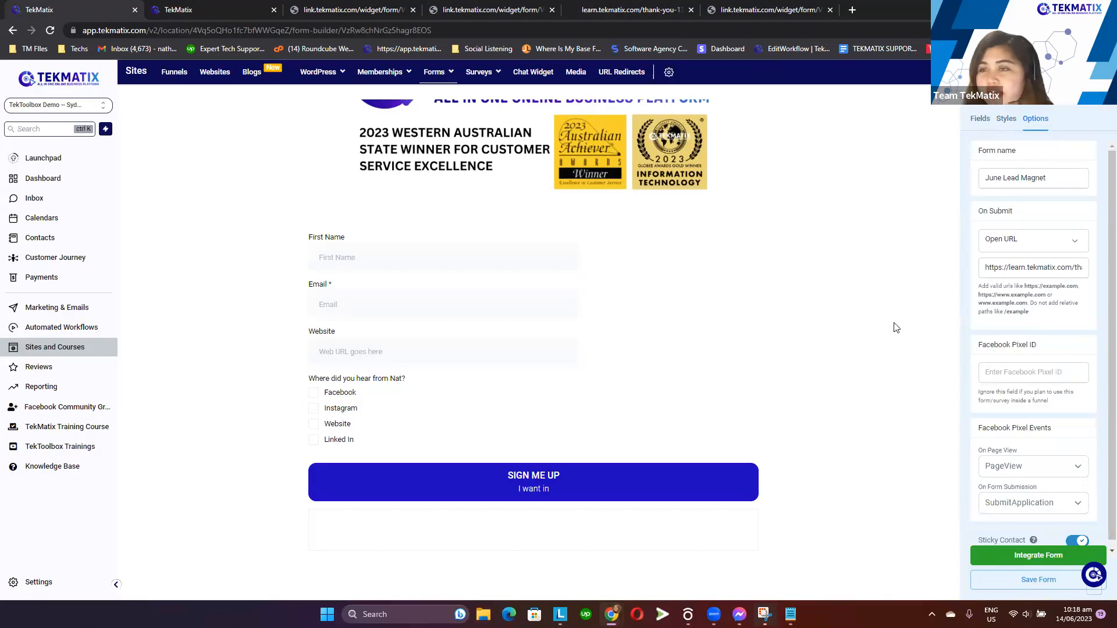
click(688, 472)
click(744, 469)
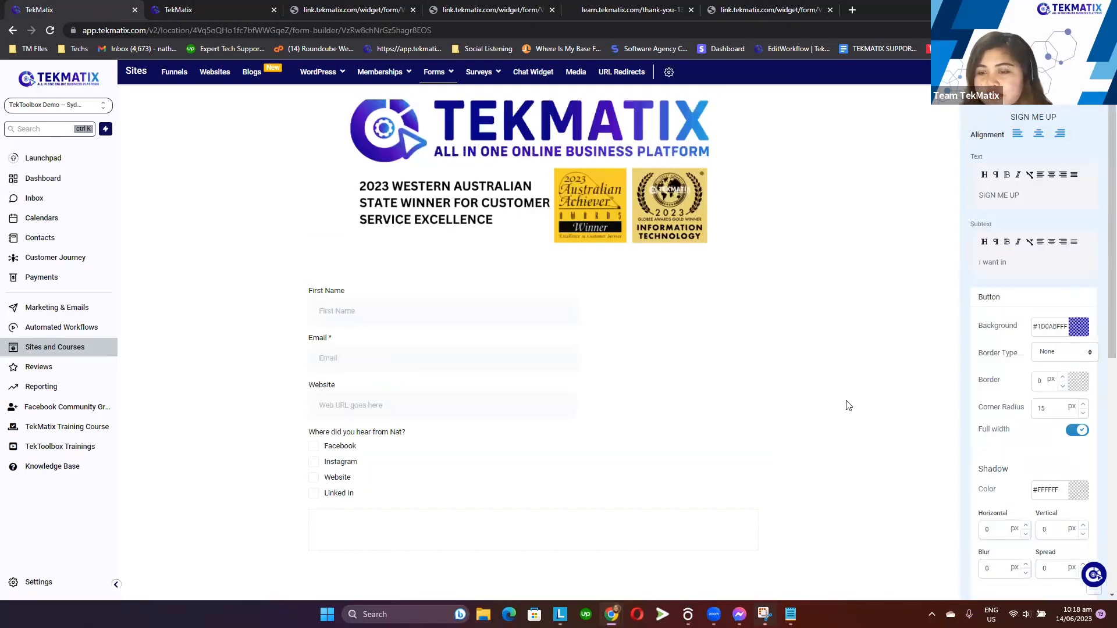
click(1023, 580)
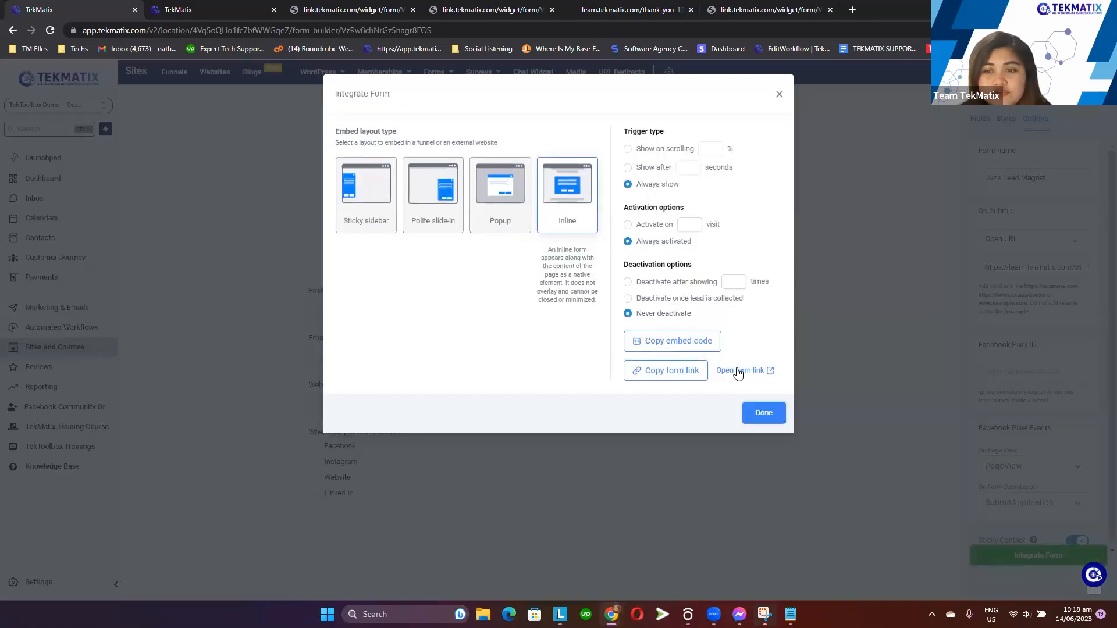
click(734, 370)
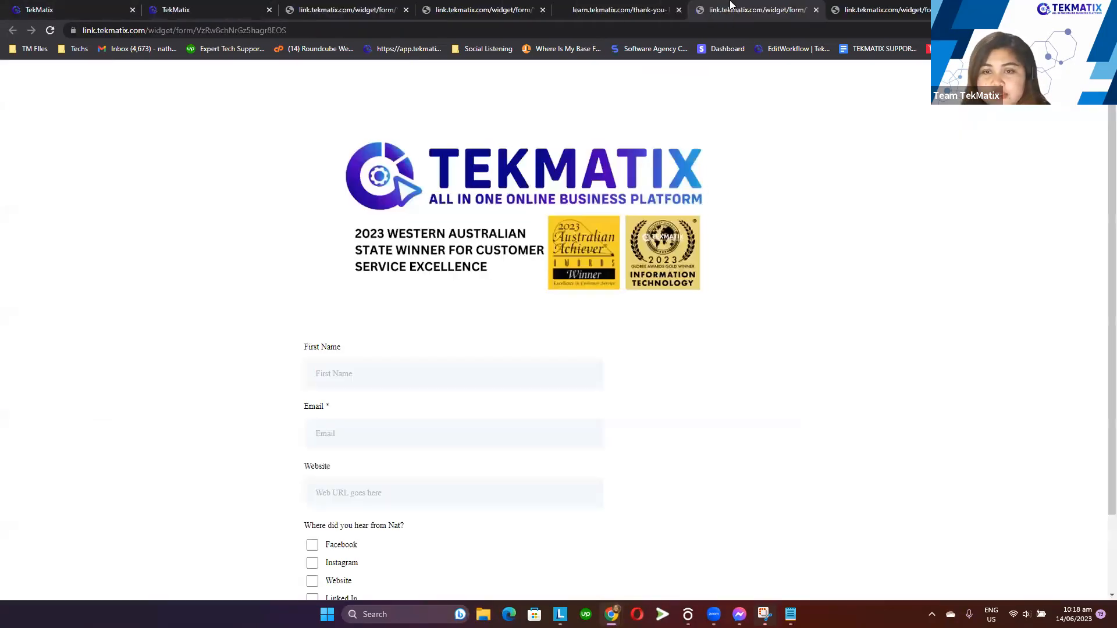
scroll(529, 396, down, 2)
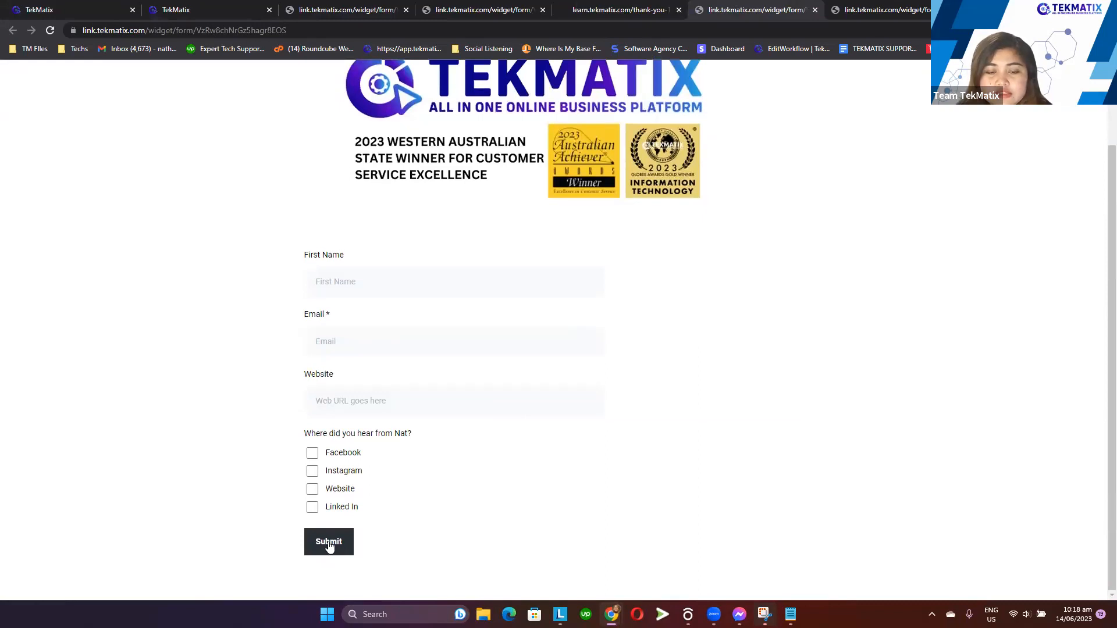
click(362, 276)
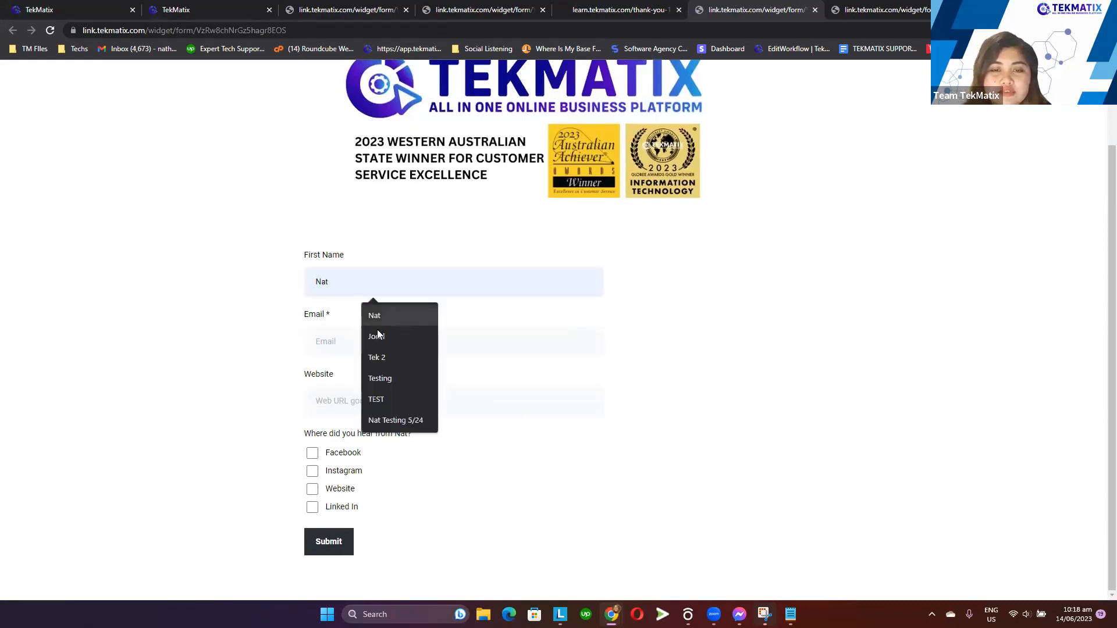
click(377, 329)
click(346, 343)
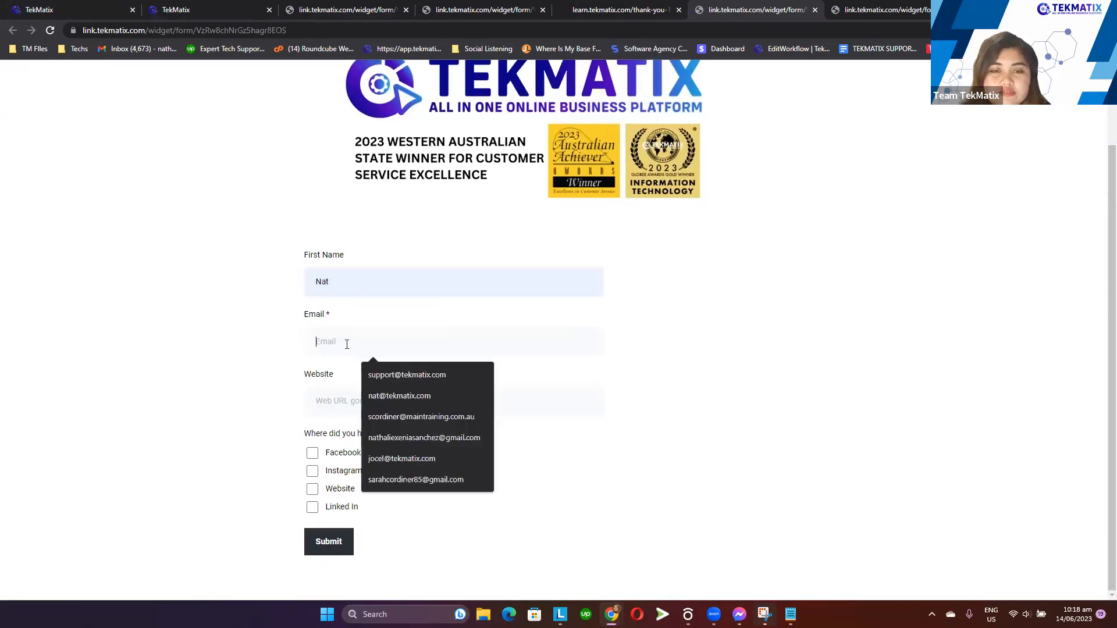
click(396, 375)
click(353, 400)
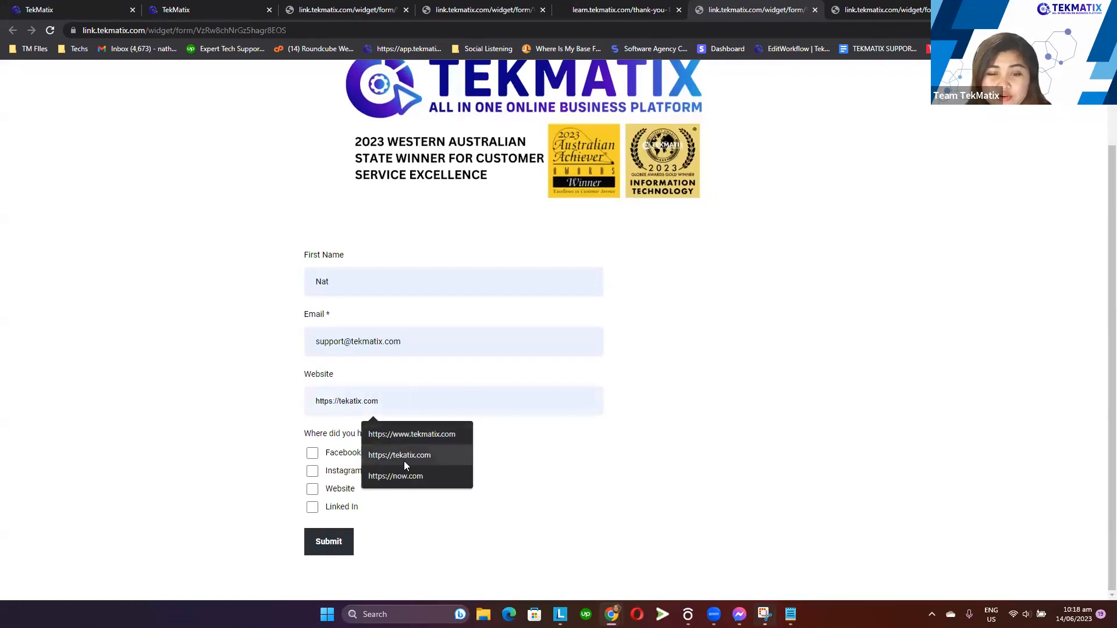
click(404, 460)
click(311, 454)
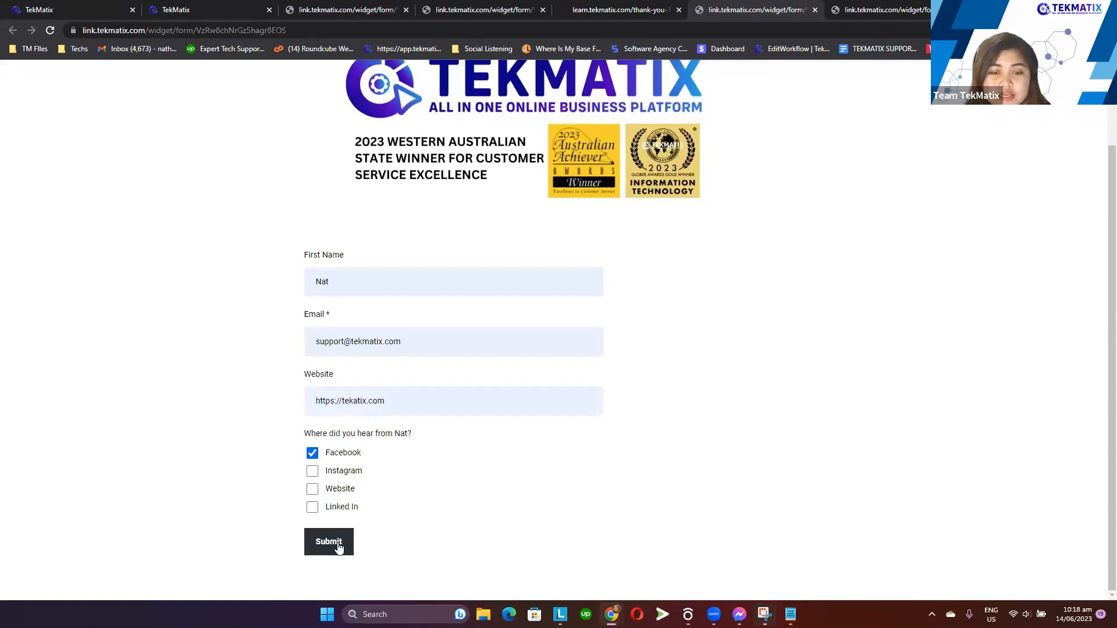
click(337, 543)
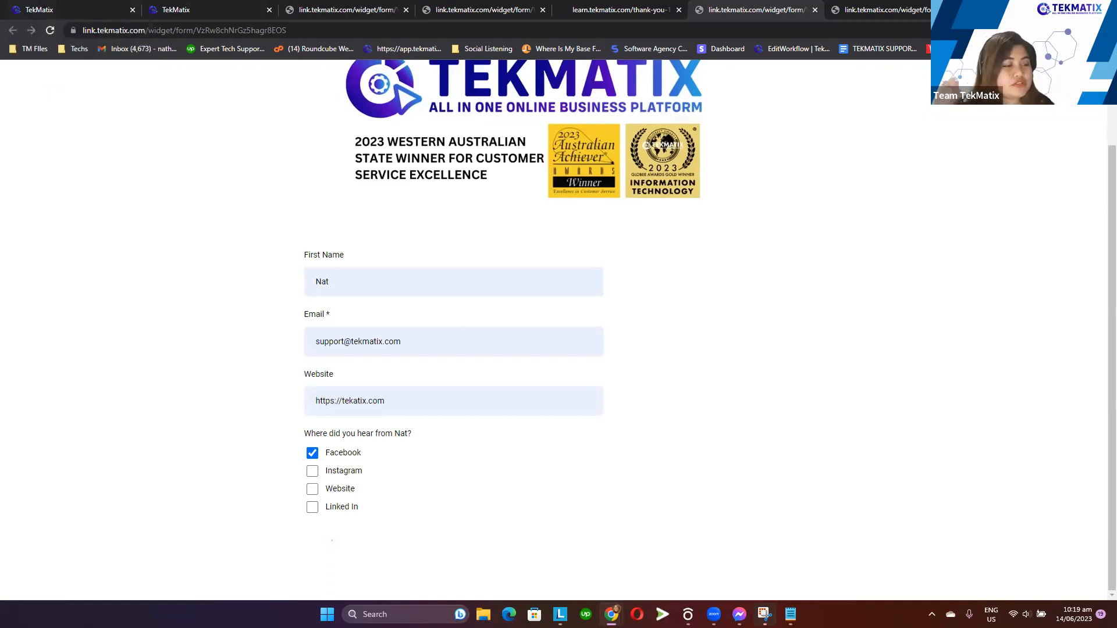
Return to the form builder, close the integration dialog and make the First Name field required
click(77, 5)
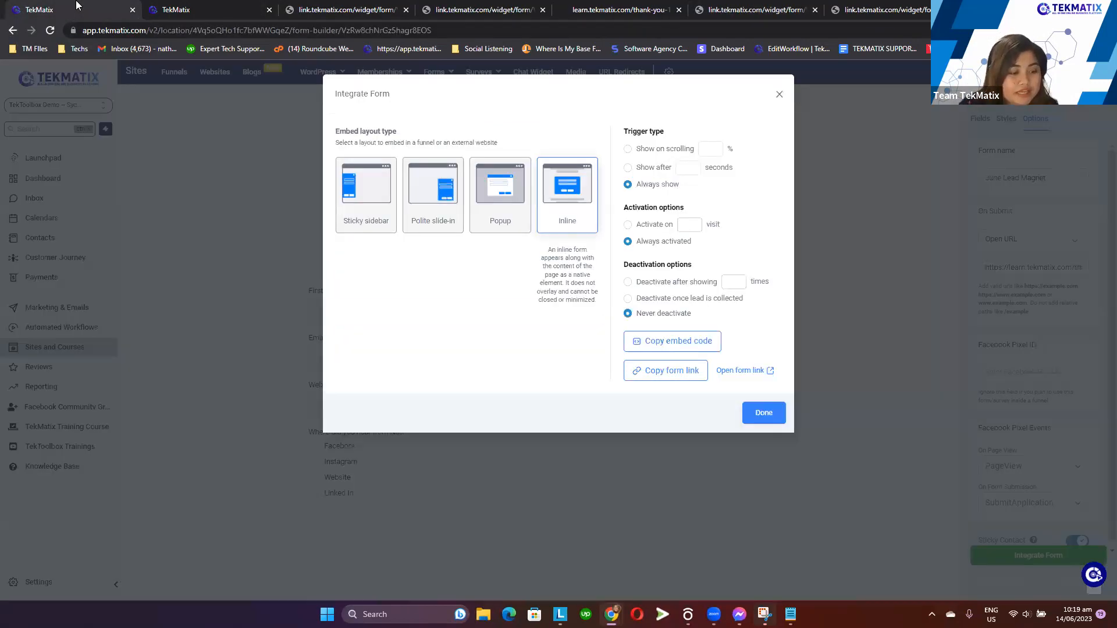
click(305, 174)
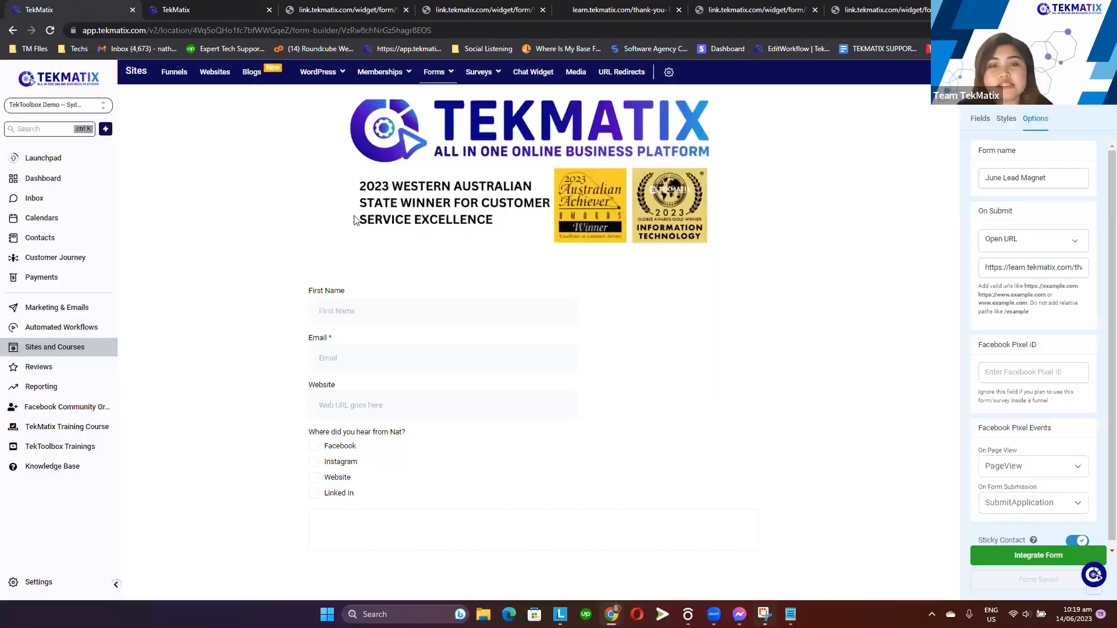
click(514, 316)
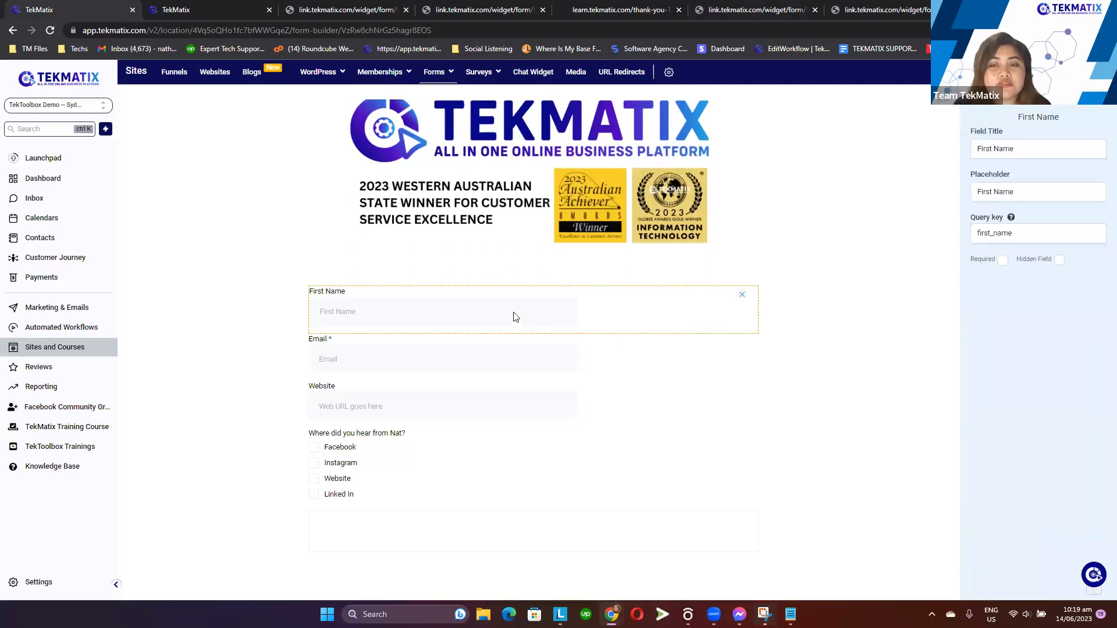
click(1003, 261)
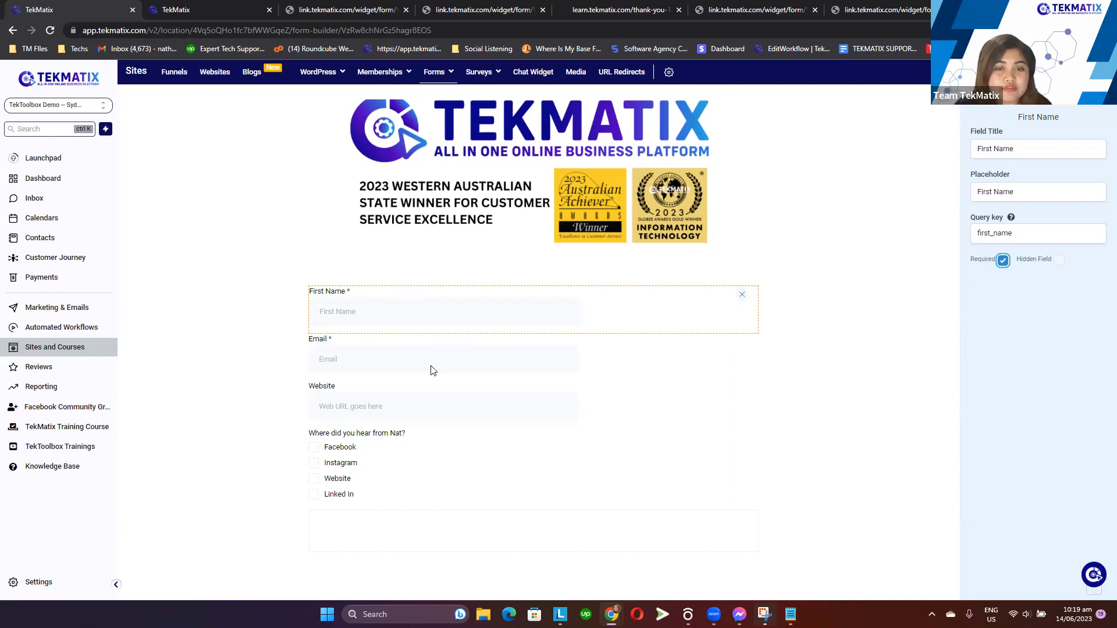
click(474, 360)
click(515, 408)
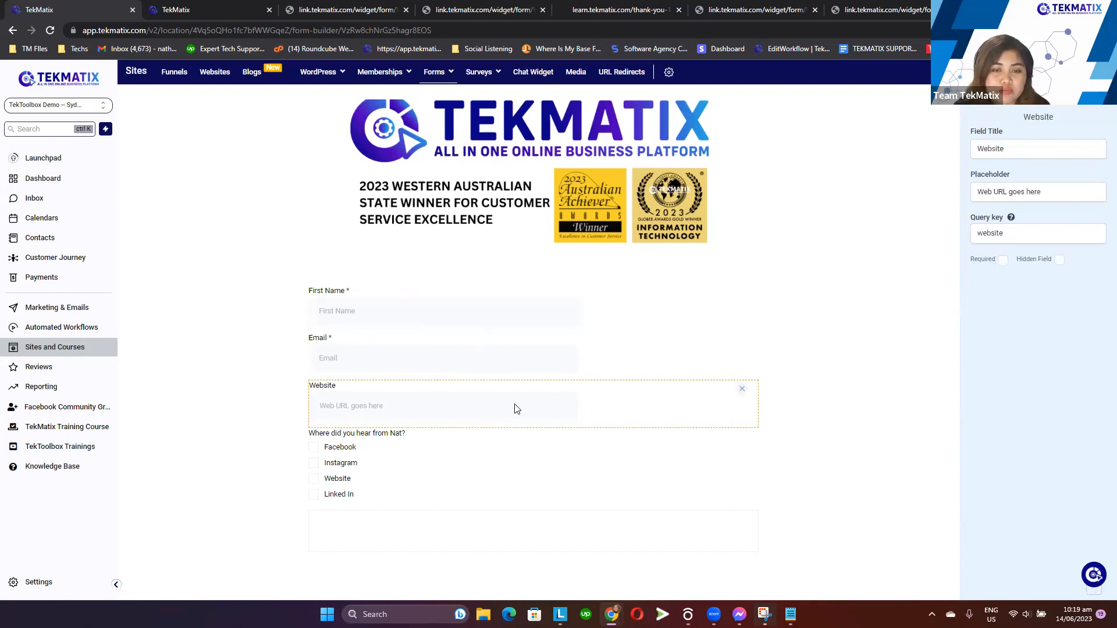
click(911, 285)
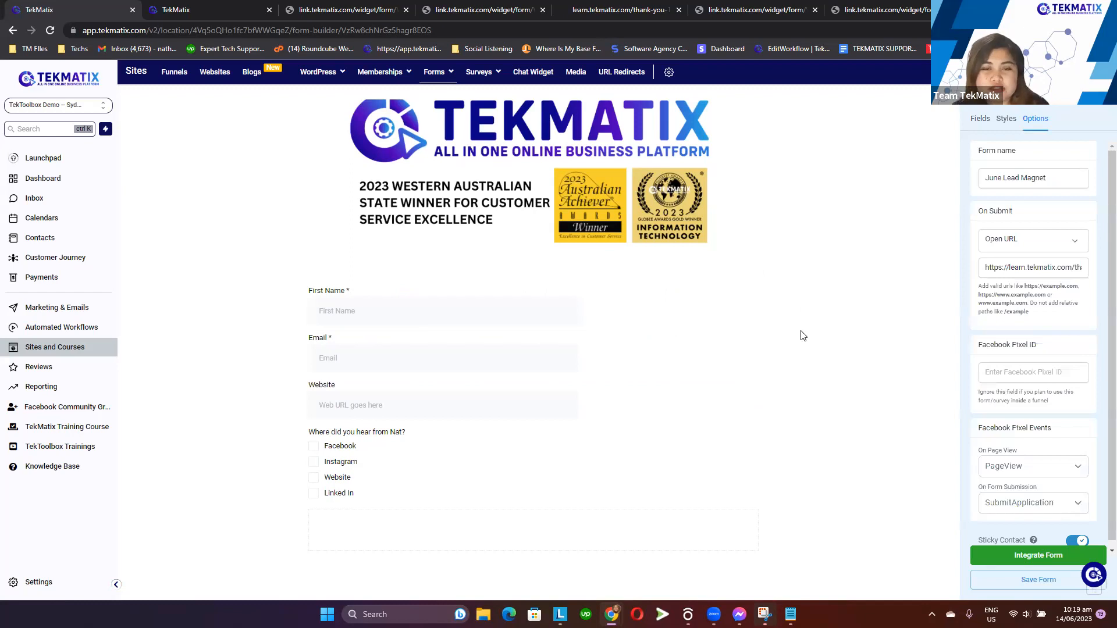
Make the 'Where did you hear' checkbox question required and save the form
click(395, 452)
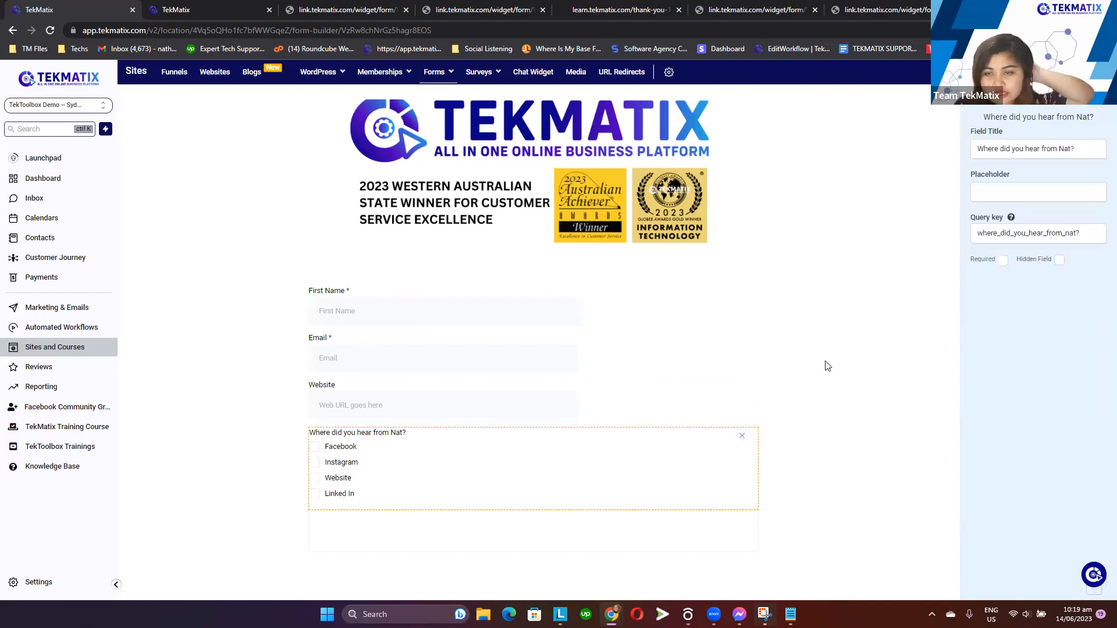
click(1002, 260)
click(875, 327)
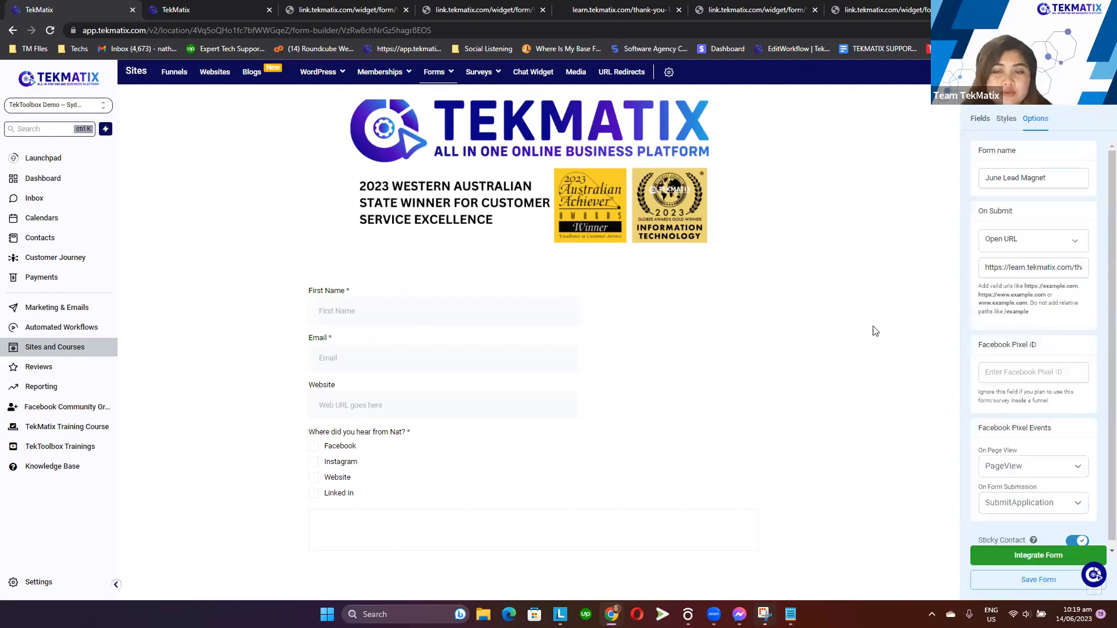
click(1029, 580)
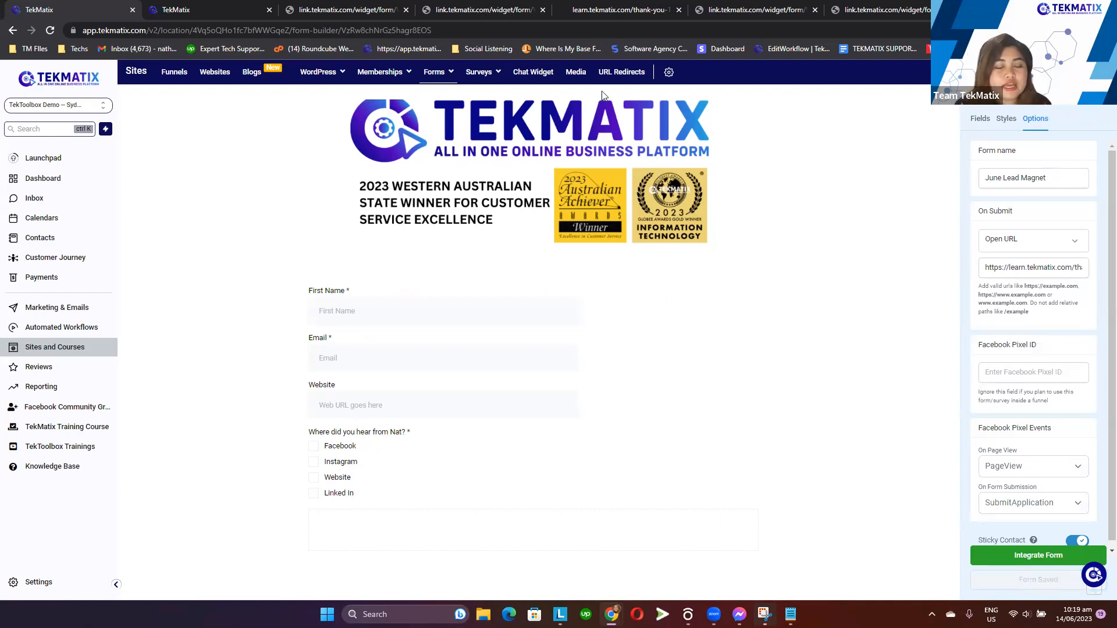
mouse_move(375, 5)
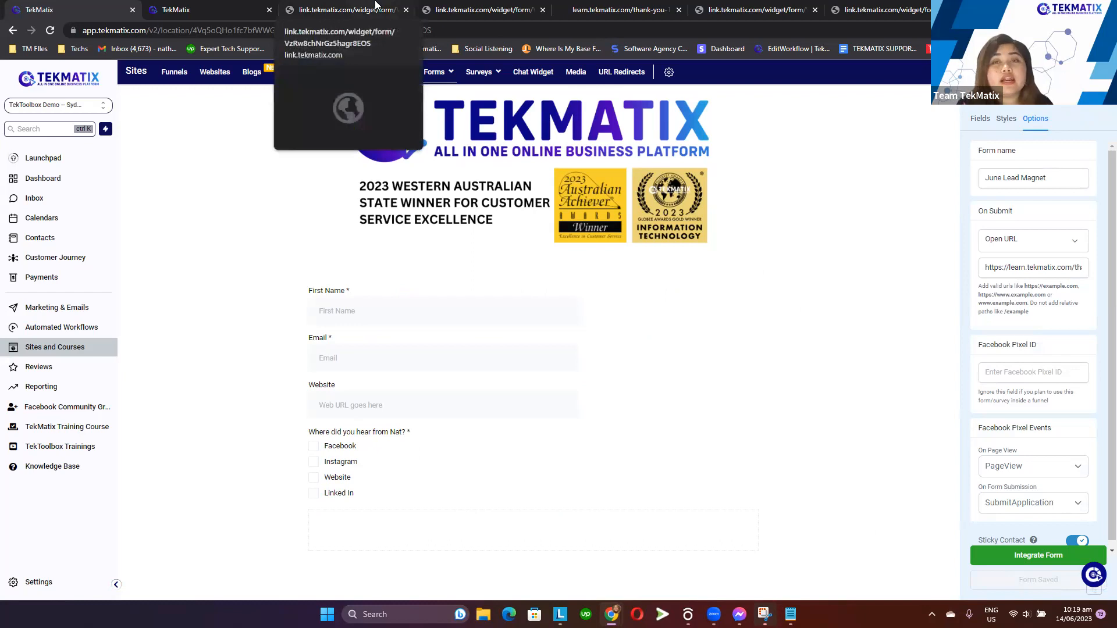